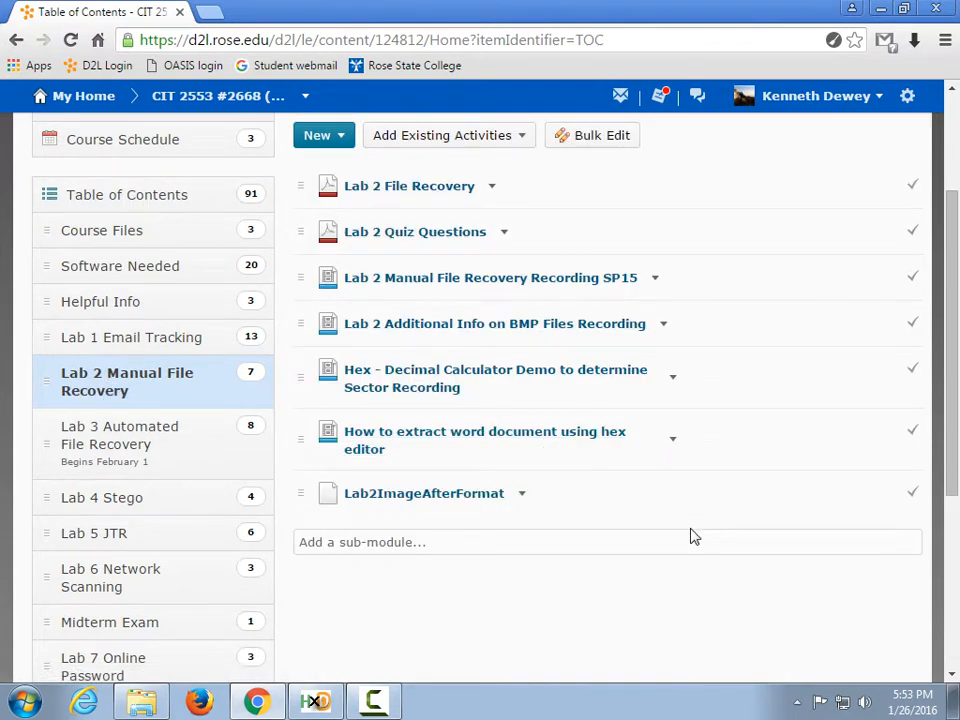
Bring the Lab 2 Manual folder forward and open the Lab 2 File Recovery.pdf handout.
{"action": "left_click", "coordinate": [137, 696]}
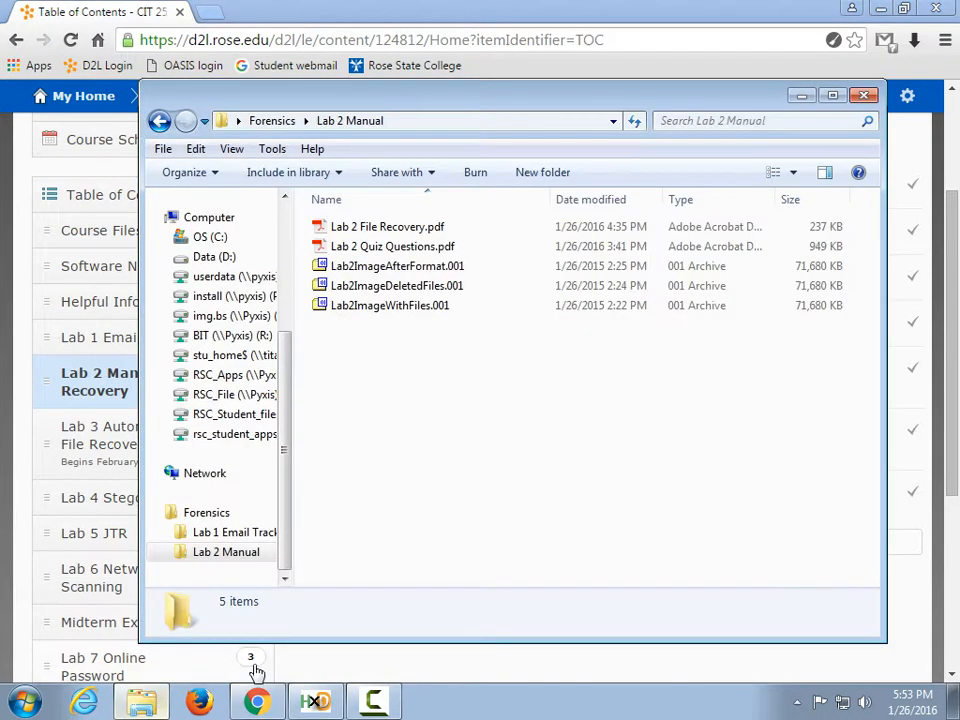
{"action": "left_click", "coordinate": [395, 232]}
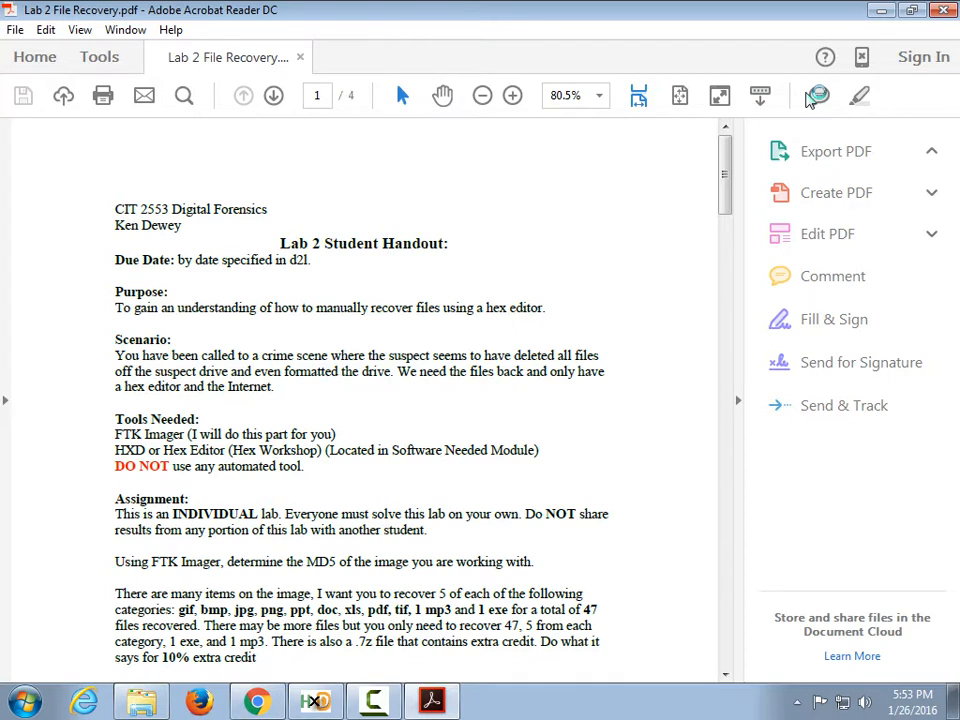
Try the Highlight and Sticky Note tools, then switch the handout to Read Mode.
{"action": "left_click", "coordinate": [861, 97]}
{"action": "left_click", "coordinate": [818, 97]}
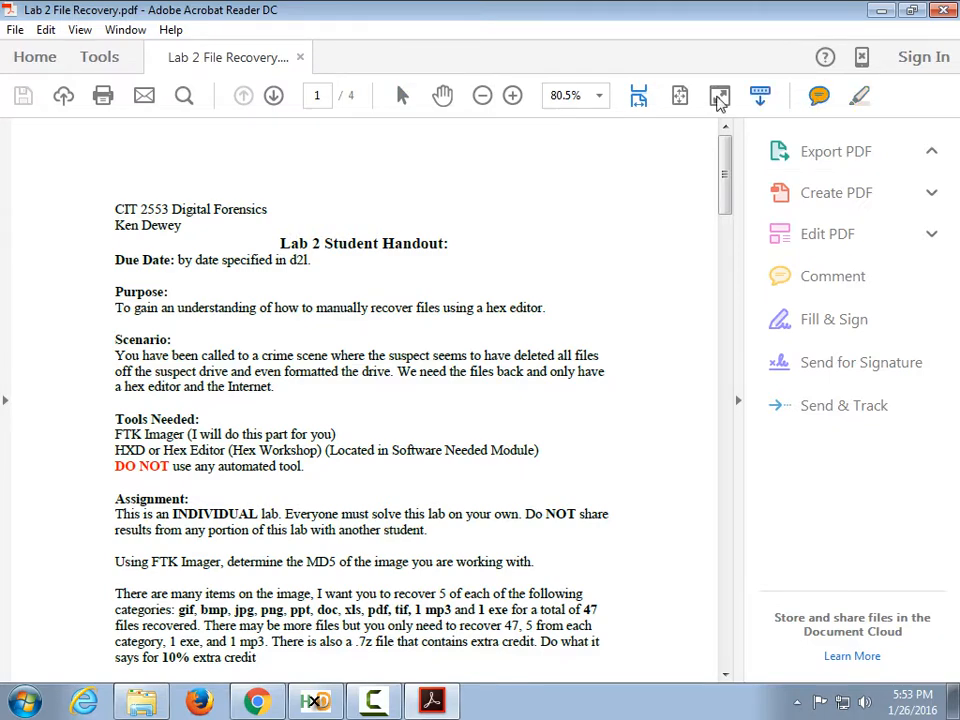
{"action": "left_click", "coordinate": [760, 95]}
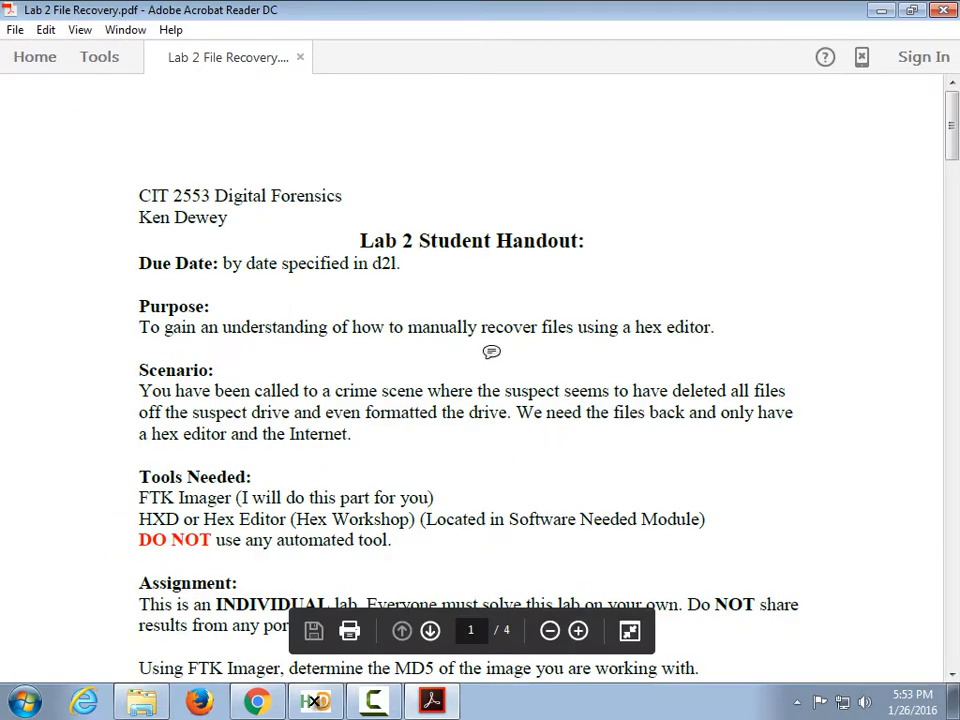
{"action": "scroll", "coordinate": [491, 352], "scroll_direction": "down", "scroll_amount": 3}
Place a sticky note above Tools Needed and select the phrase 'the md5 hash'.
{"action": "left_click", "coordinate": [477, 314]}
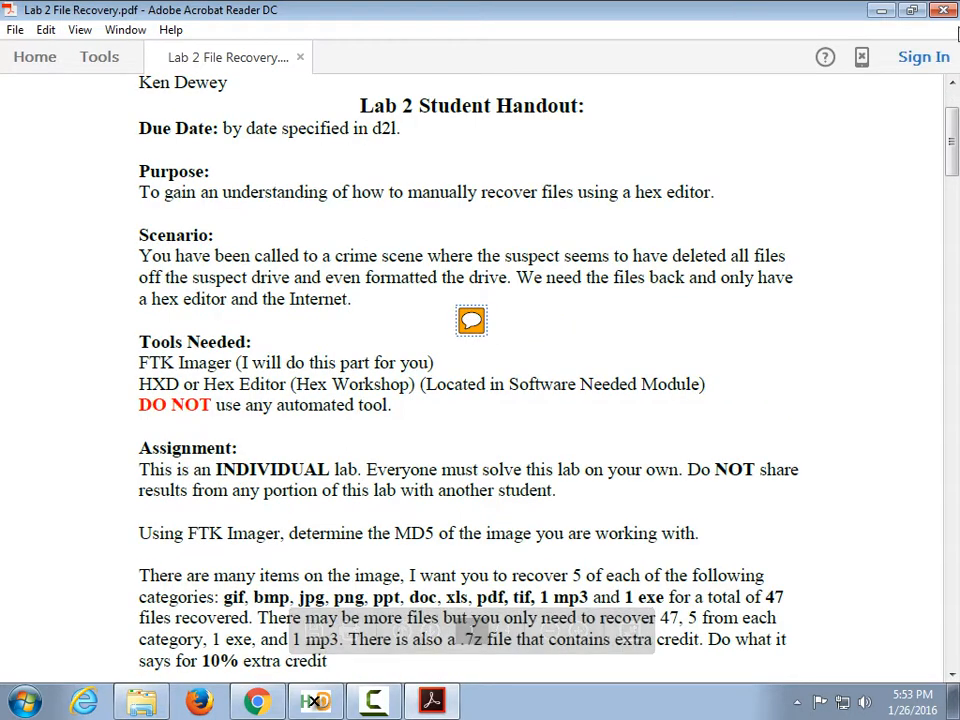
{"action": "scroll", "coordinate": [733, 204], "scroll_direction": "down", "scroll_amount": 4}
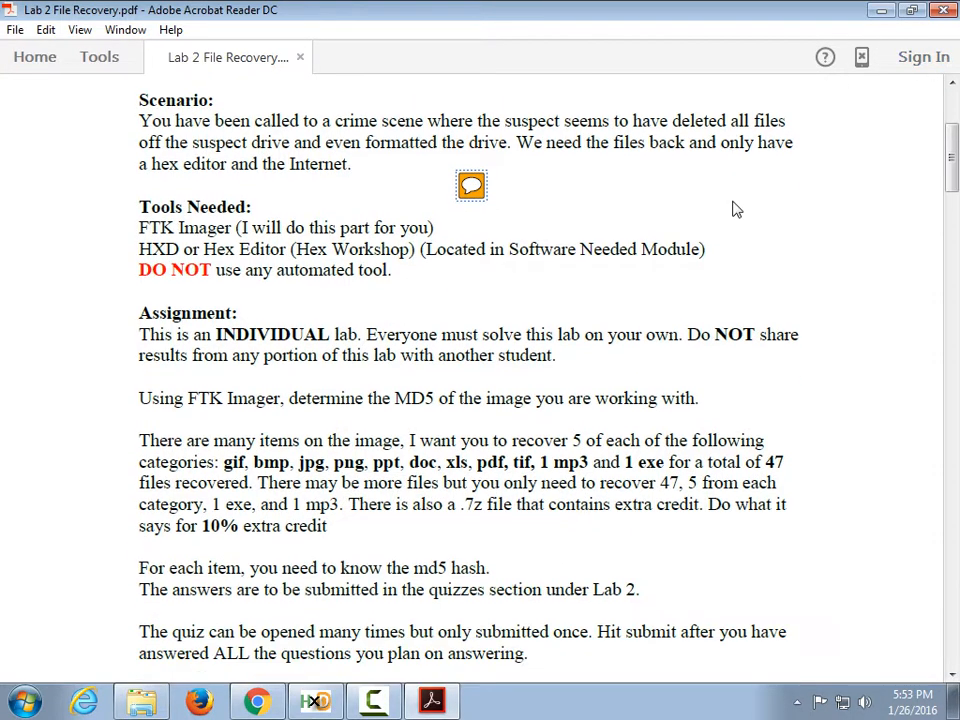
{"action": "scroll", "coordinate": [731, 197], "scroll_direction": "up", "scroll_amount": 2}
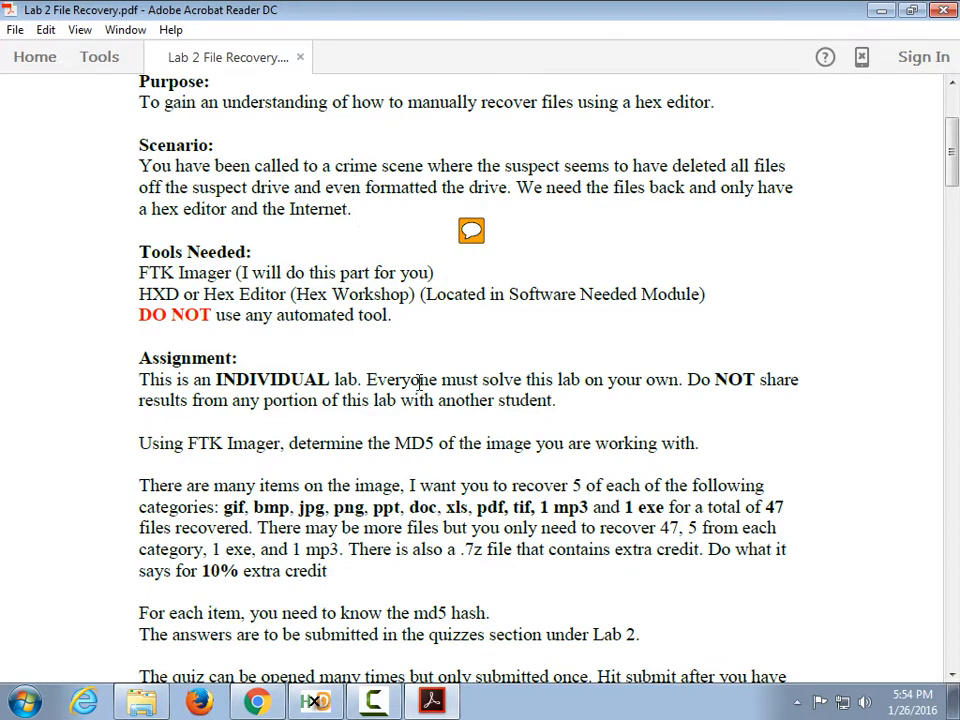
{"action": "scroll", "coordinate": [416, 378], "scroll_direction": "down", "scroll_amount": 2}
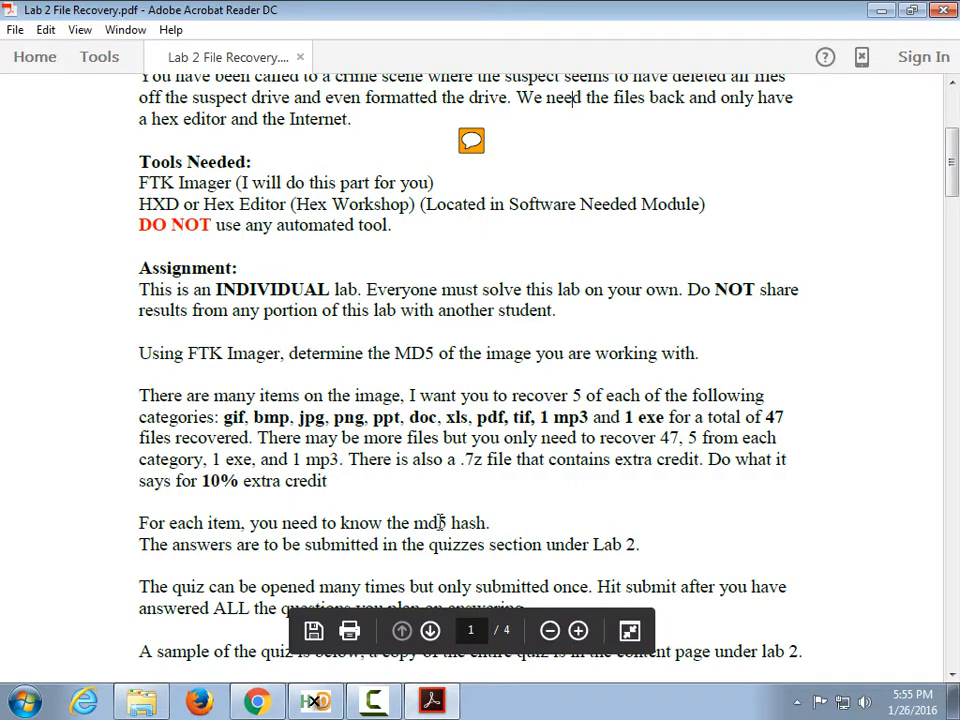
{"action": "left_click_drag", "start_coordinate": [540, 545], "coordinate": [494, 521]}
{"action": "left_click", "coordinate": [385, 527]}
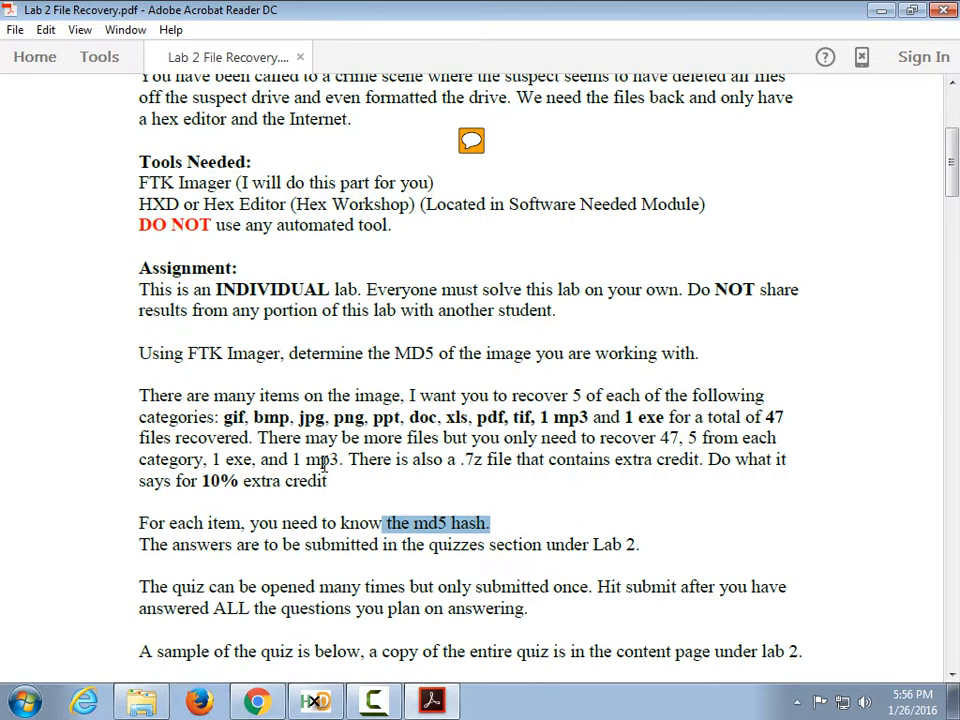
{"action": "scroll", "coordinate": [315, 470], "scroll_direction": "down", "scroll_amount": 5}
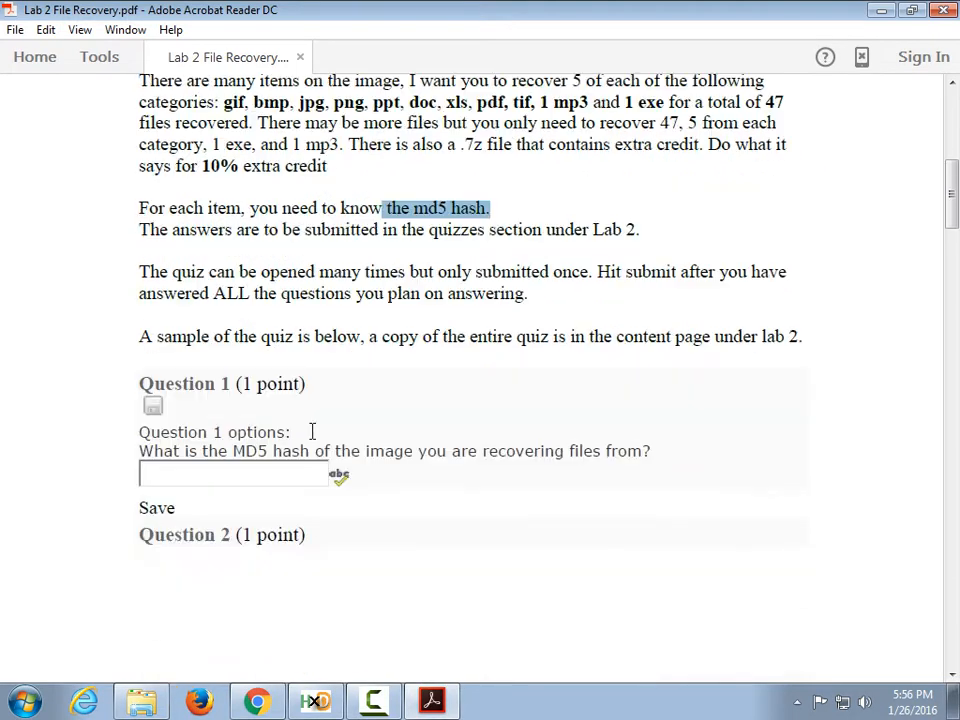
{"action": "scroll", "coordinate": [300, 436], "scroll_direction": "down", "scroll_amount": 1}
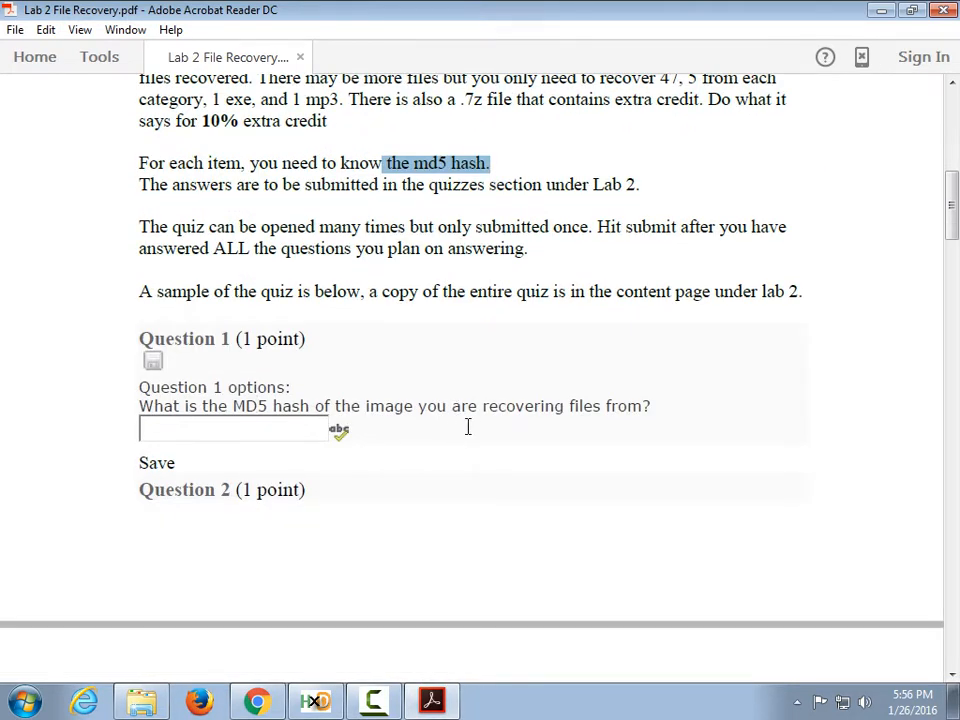
{"action": "scroll", "coordinate": [467, 414], "scroll_direction": "down", "scroll_amount": 4}
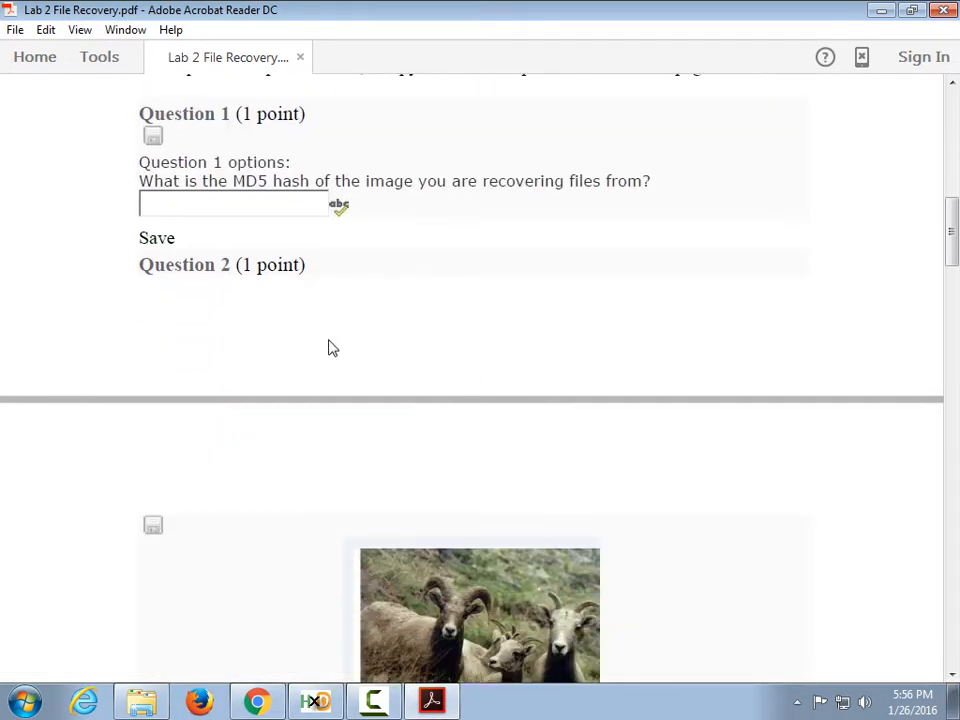
{"action": "scroll", "coordinate": [333, 348], "scroll_direction": "down", "scroll_amount": 5}
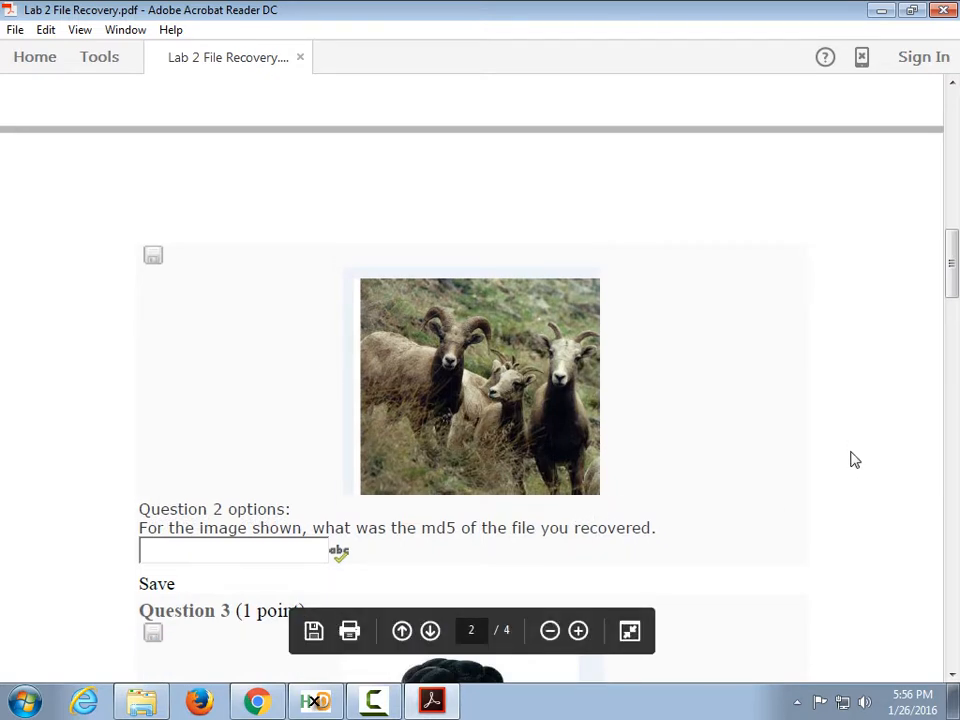
{"action": "scroll", "coordinate": [855, 460], "scroll_direction": "down", "scroll_amount": 2}
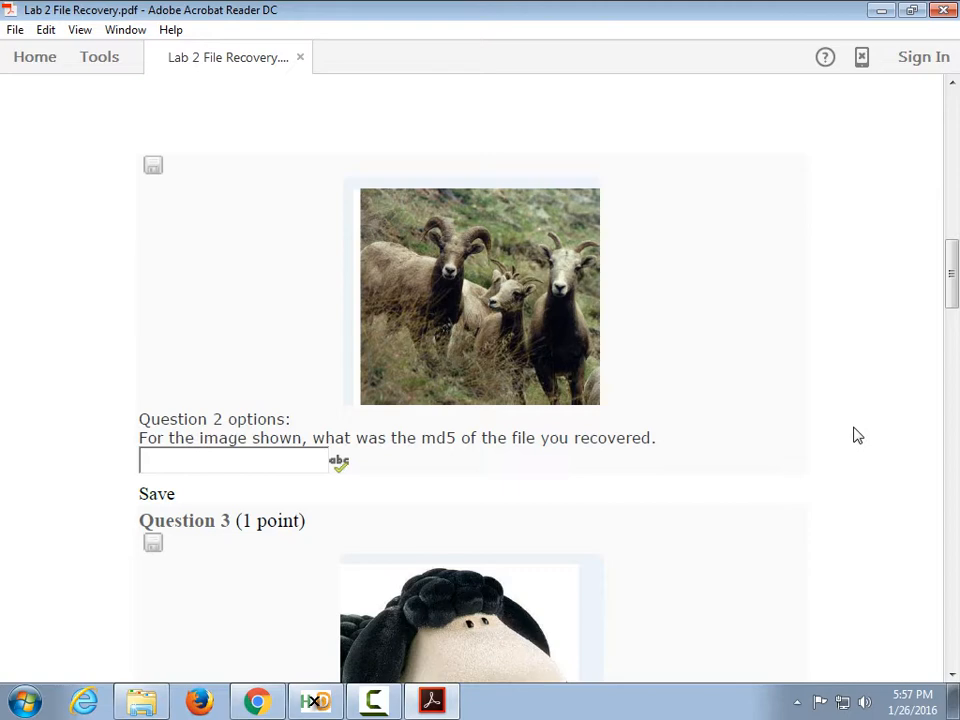
{"action": "scroll", "coordinate": [684, 377], "scroll_direction": "down", "scroll_amount": 8}
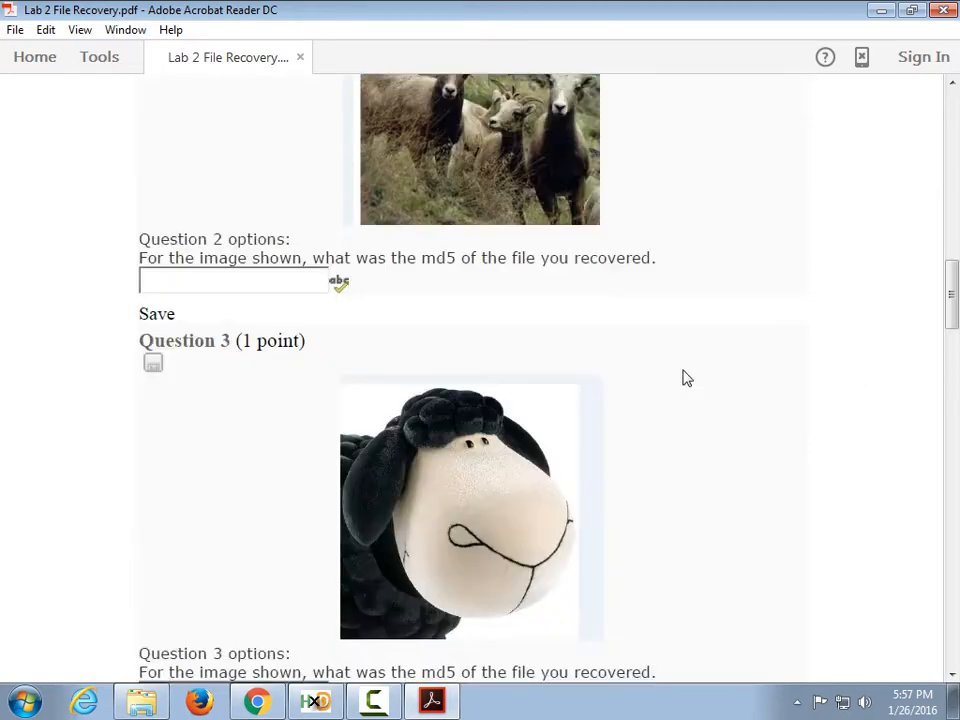
{"action": "right_click", "coordinate": [712, 453]}
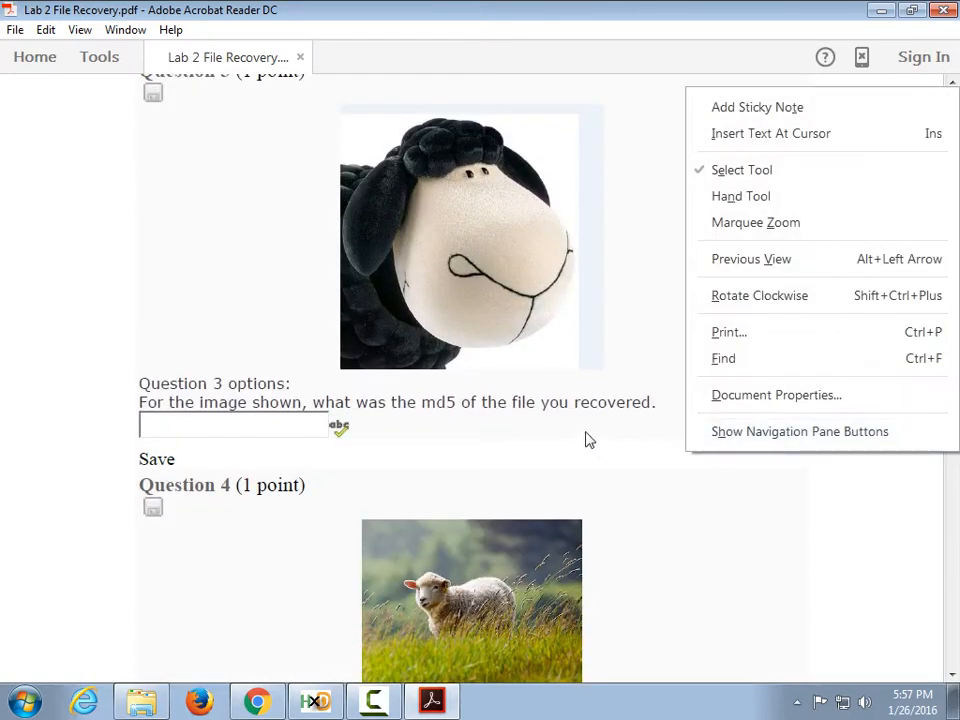
{"action": "left_click", "coordinate": [59, 420]}
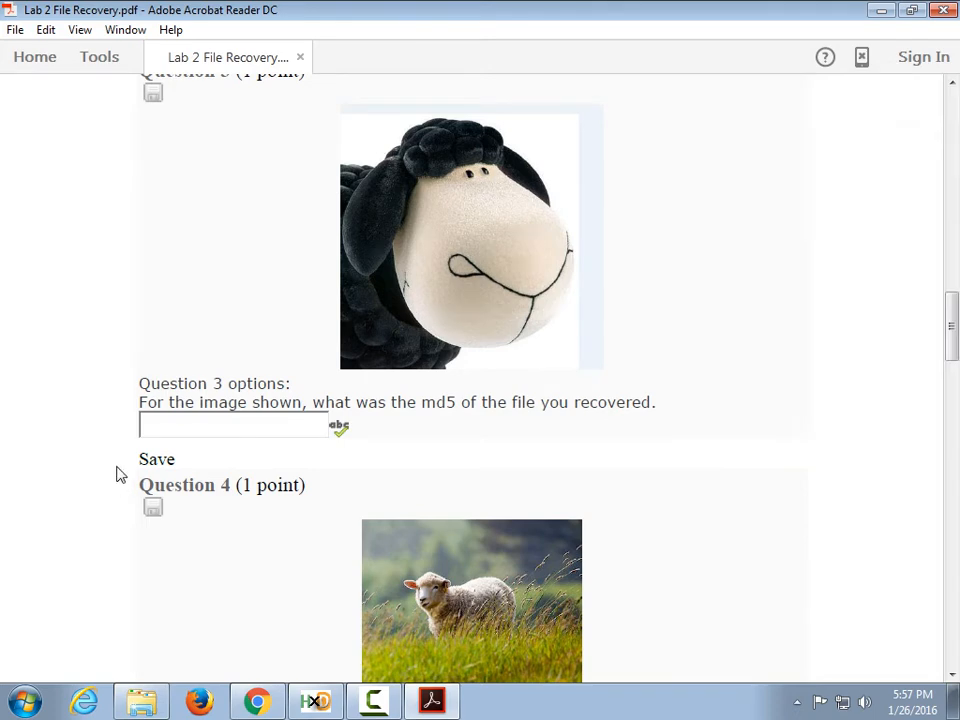
{"action": "scroll", "coordinate": [118, 450], "scroll_direction": "down", "scroll_amount": 10}
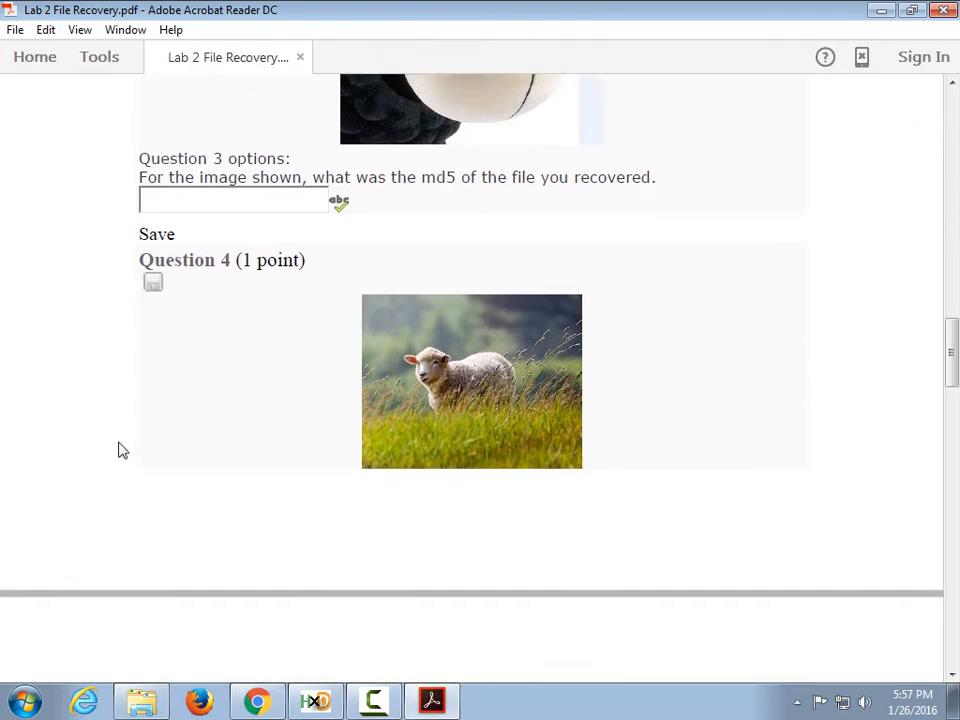
{"action": "scroll", "coordinate": [104, 438], "scroll_direction": "down", "scroll_amount": 7}
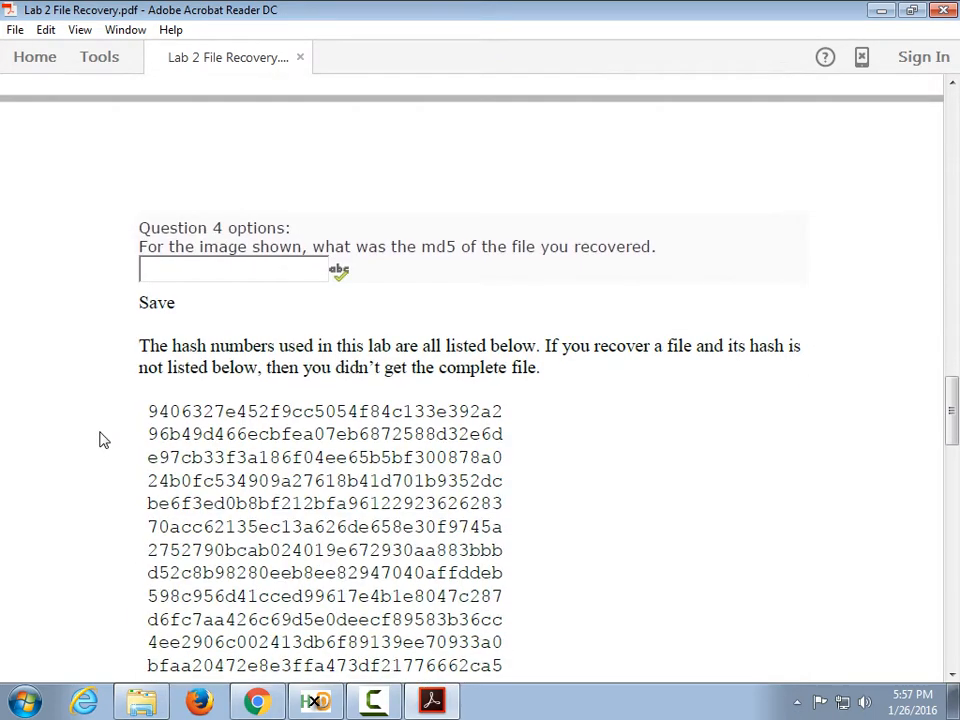
Scroll up and down through the handout's hash list.
{"action": "scroll", "coordinate": [100, 437], "scroll_direction": "down", "scroll_amount": 1}
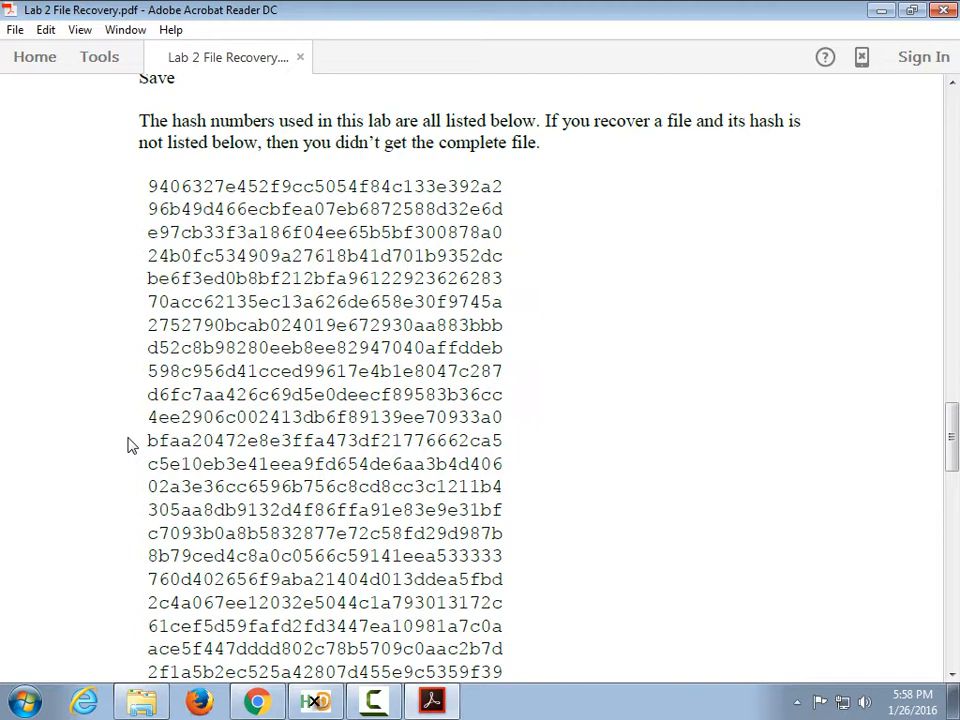
{"action": "scroll", "coordinate": [101, 311], "scroll_direction": "up", "scroll_amount": 10}
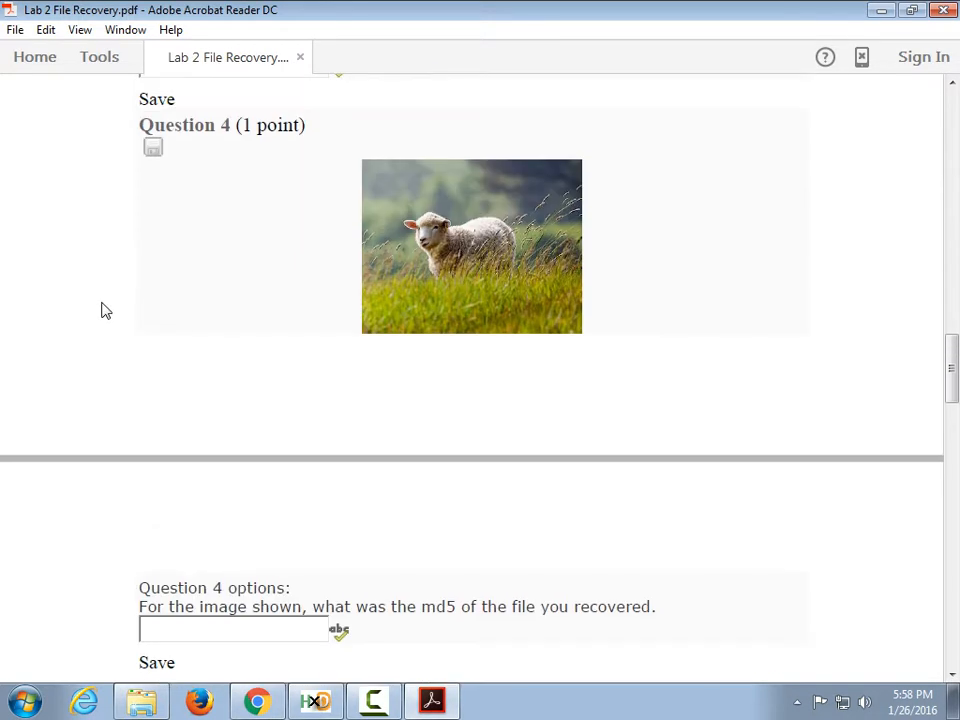
{"action": "scroll", "coordinate": [430, 337], "scroll_direction": "up", "scroll_amount": 2}
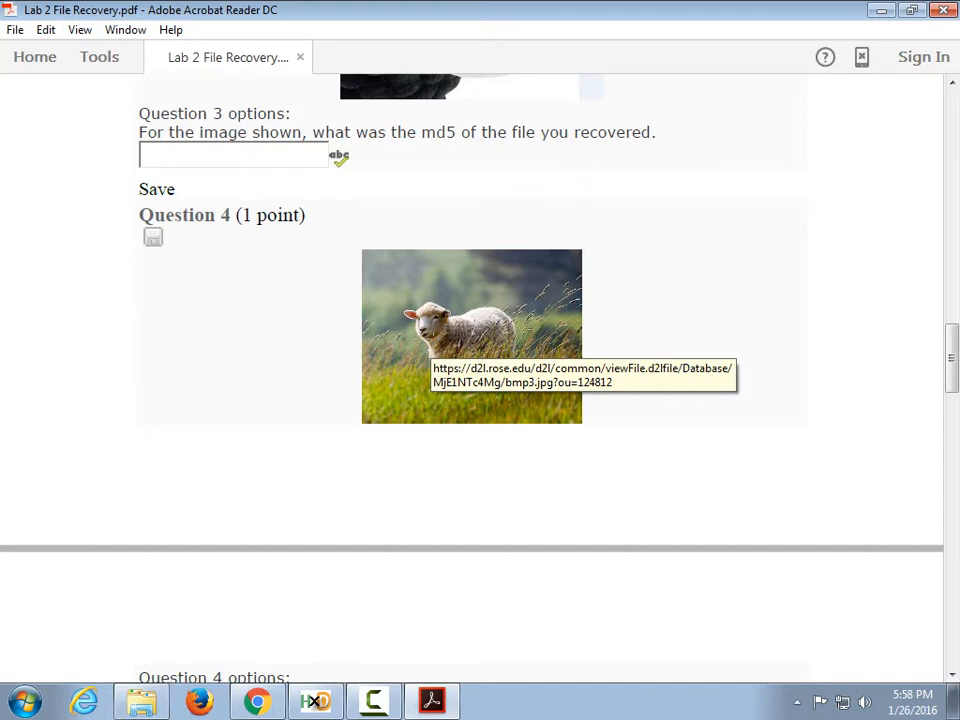
{"action": "scroll", "coordinate": [343, 416], "scroll_direction": "down", "scroll_amount": 2}
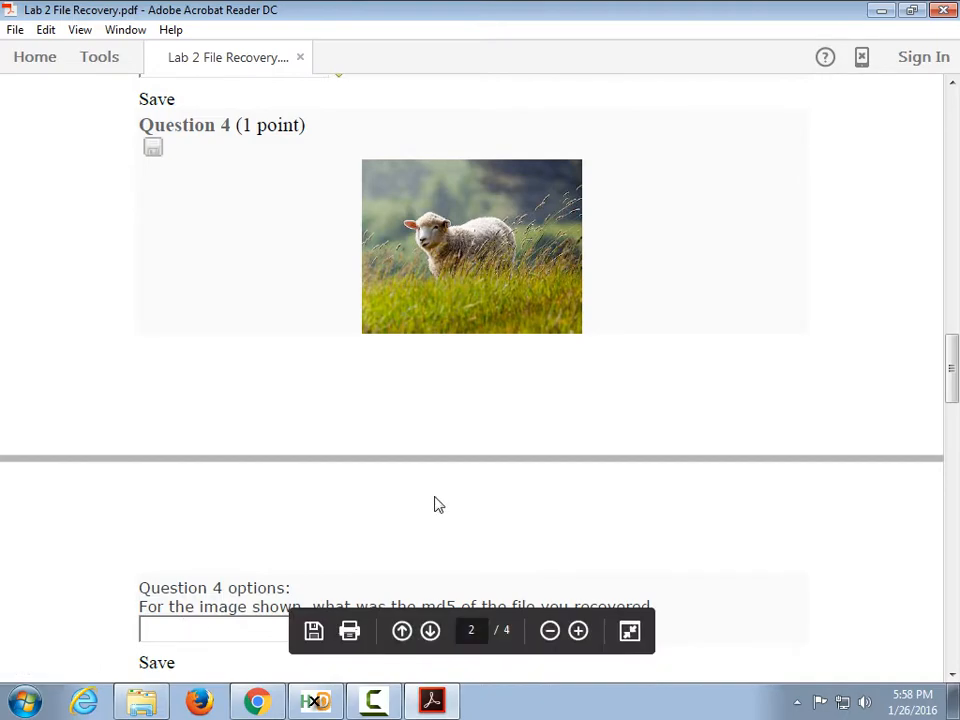
{"action": "scroll", "coordinate": [765, 485], "scroll_direction": "down", "scroll_amount": 3}
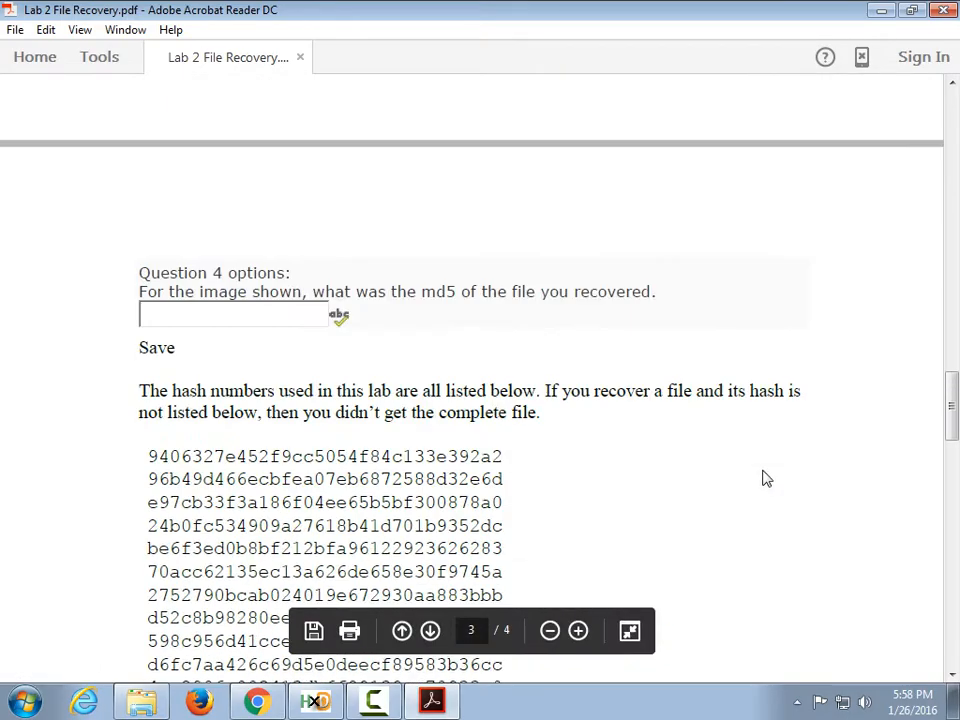
{"action": "scroll", "coordinate": [765, 478], "scroll_direction": "down", "scroll_amount": 14}
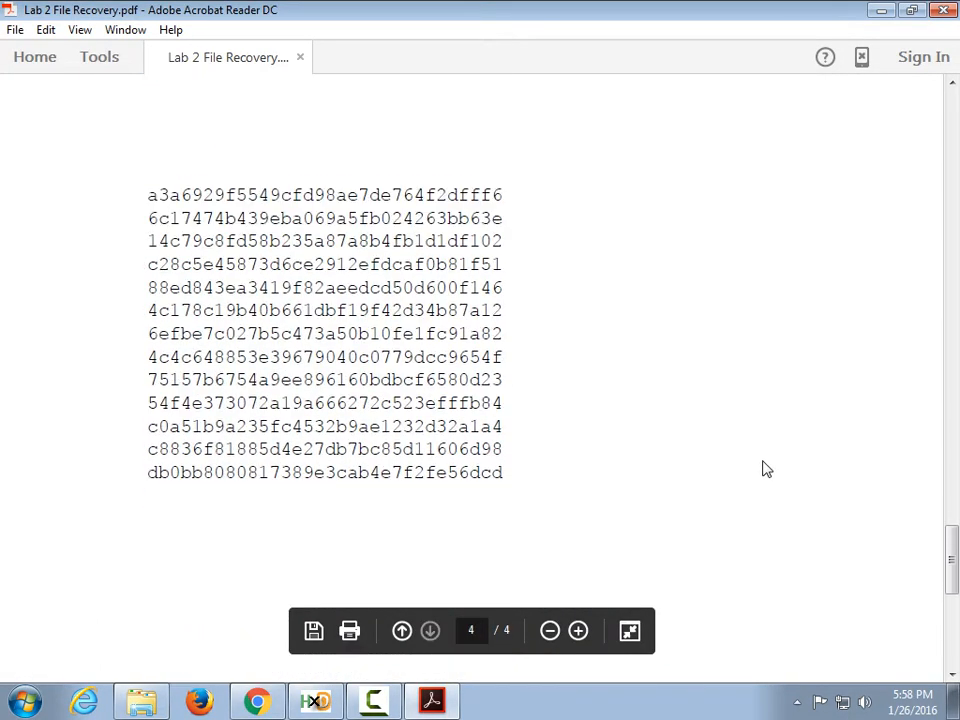
{"action": "scroll", "coordinate": [765, 469], "scroll_direction": "up", "scroll_amount": 12}
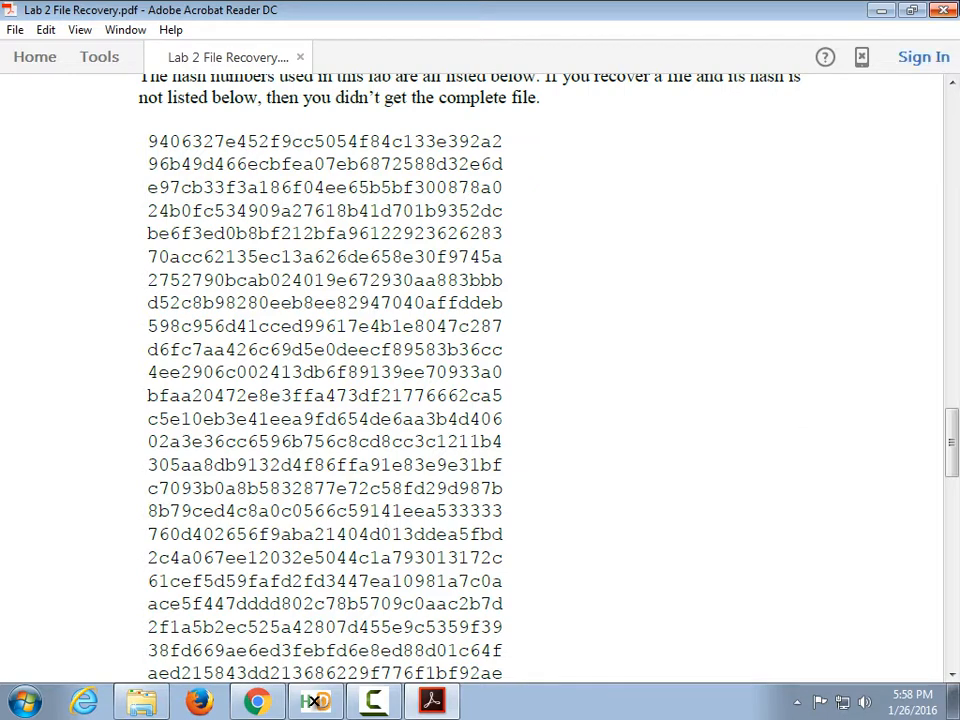
Close the handout without saving the comment and open Lab 2 Quiz Questions.pdf.
{"action": "left_click", "coordinate": [943, 10]}
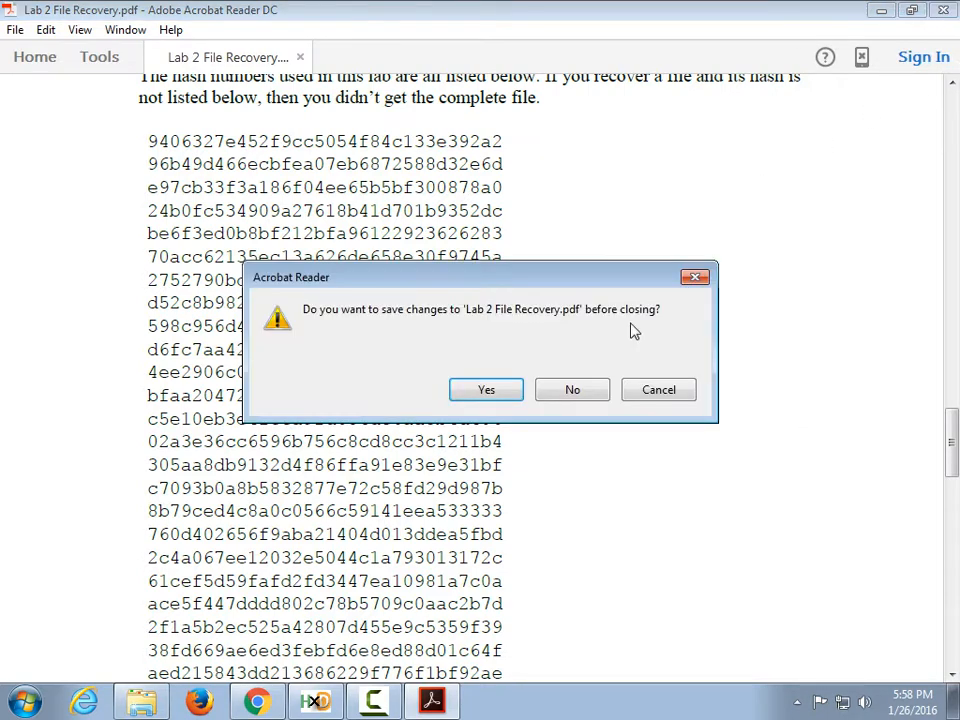
{"action": "left_click", "coordinate": [570, 390]}
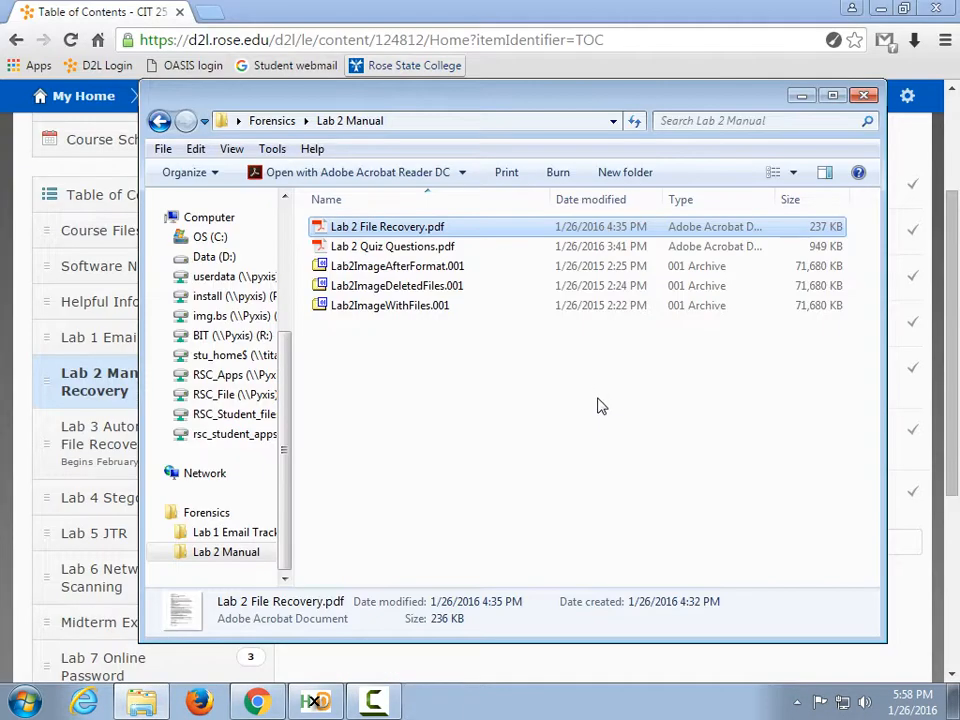
{"action": "double_click", "coordinate": [436, 248]}
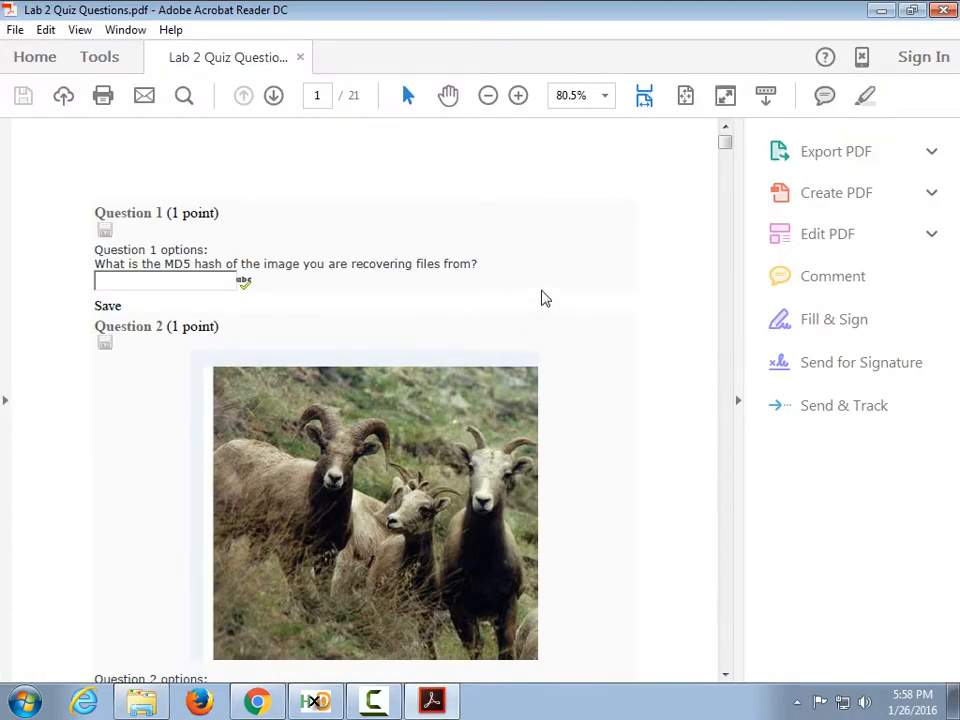
Read the quiz questions to the last page, then close Acrobat and return to Chrome.
{"action": "scroll", "coordinate": [540, 300], "scroll_direction": "down", "scroll_amount": 15}
{"action": "scroll", "coordinate": [540, 300], "scroll_direction": "down", "scroll_amount": 20}
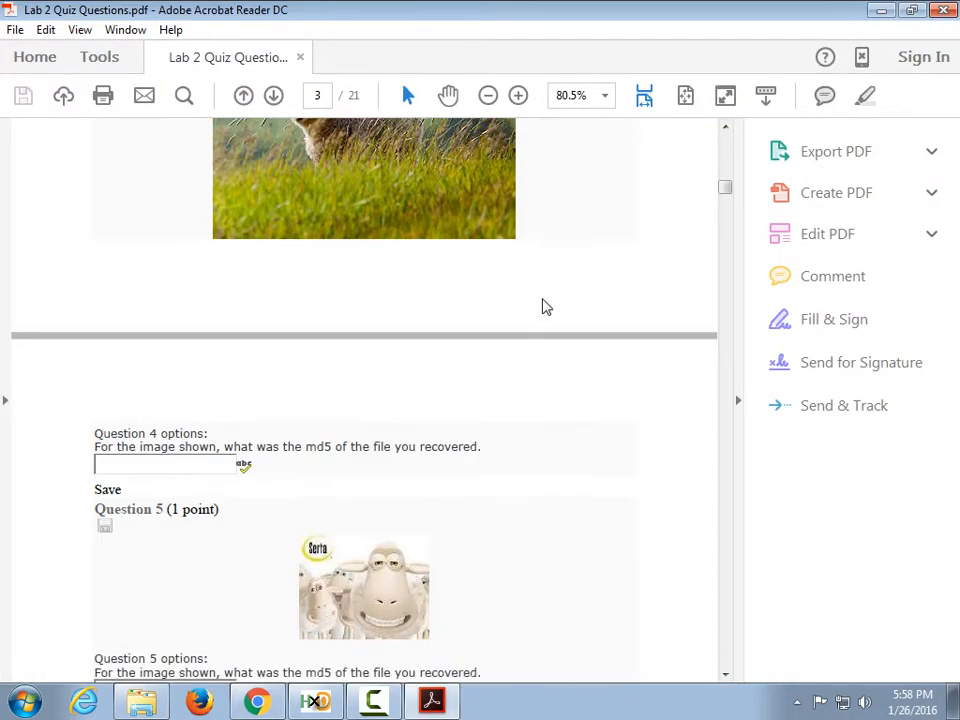
{"action": "scroll", "coordinate": [548, 325], "scroll_direction": "down", "scroll_amount": 20}
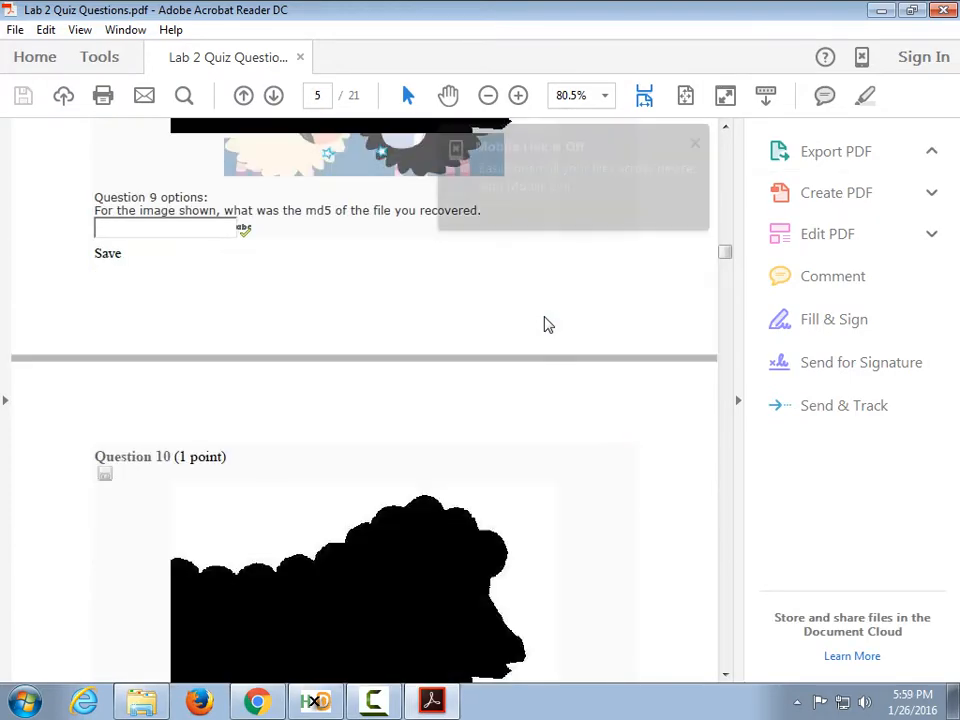
{"action": "scroll", "coordinate": [548, 325], "scroll_direction": "down", "scroll_amount": 20}
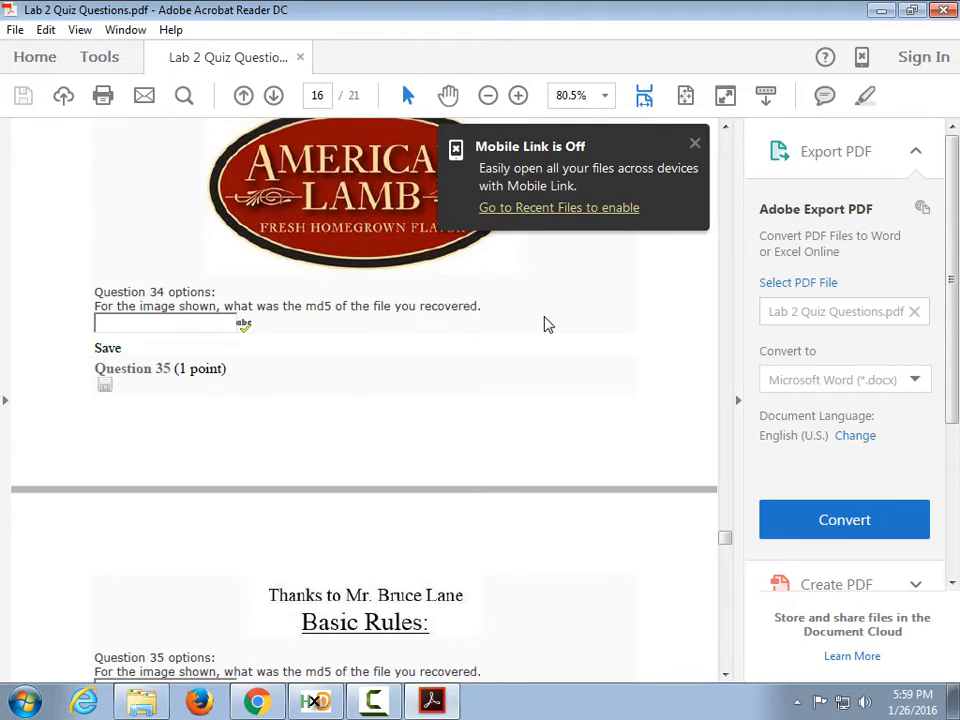
{"action": "scroll", "coordinate": [548, 325], "scroll_direction": "down", "scroll_amount": 15}
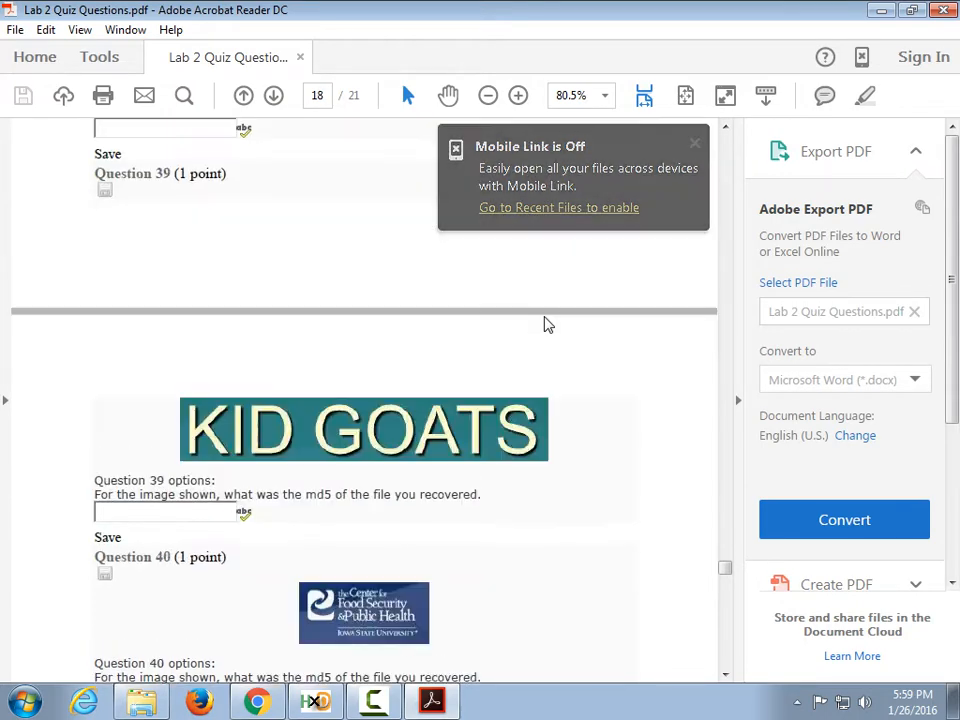
{"action": "scroll", "coordinate": [548, 325], "scroll_direction": "down", "scroll_amount": 12}
{"action": "scroll", "coordinate": [548, 325], "scroll_direction": "down", "scroll_amount": 20}
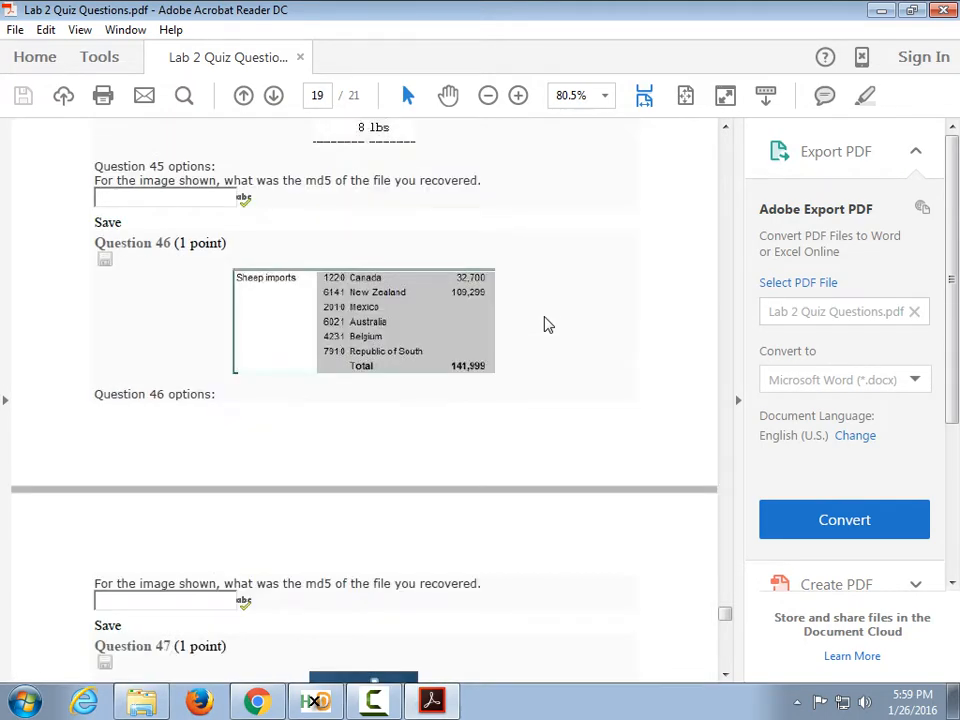
{"action": "scroll", "coordinate": [548, 325], "scroll_direction": "up", "scroll_amount": 8}
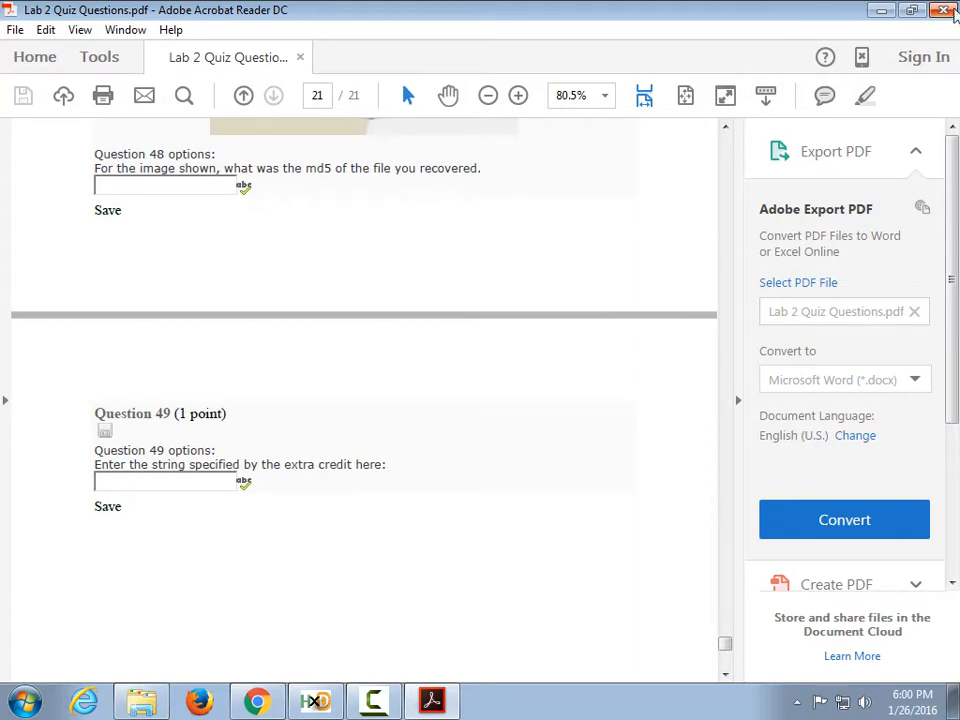
{"action": "left_click", "coordinate": [948, 11]}
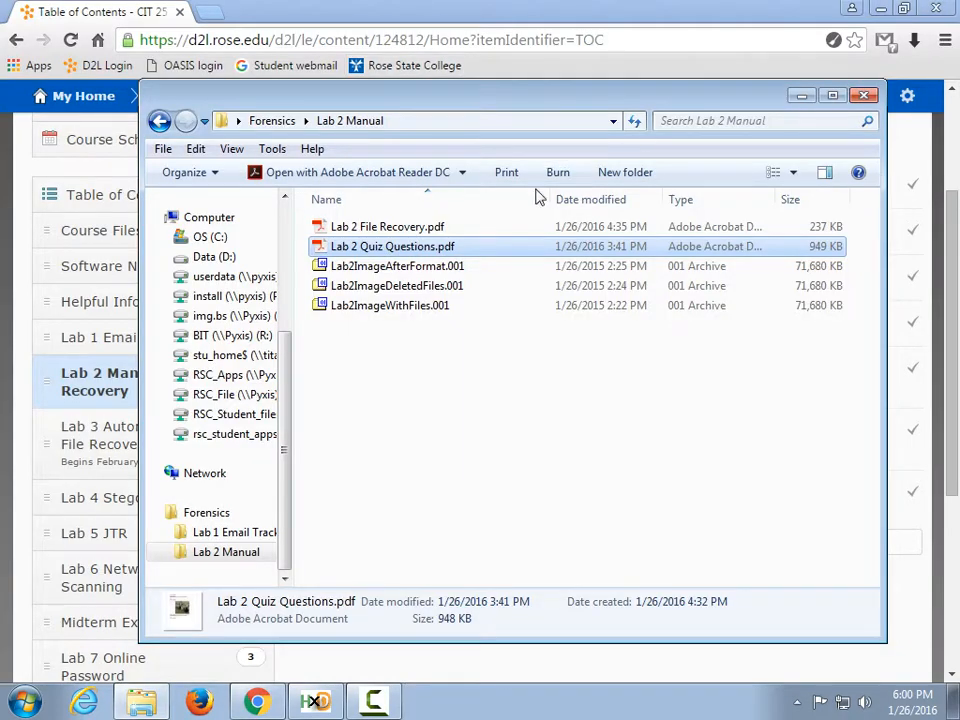
{"action": "left_click", "coordinate": [477, 10]}
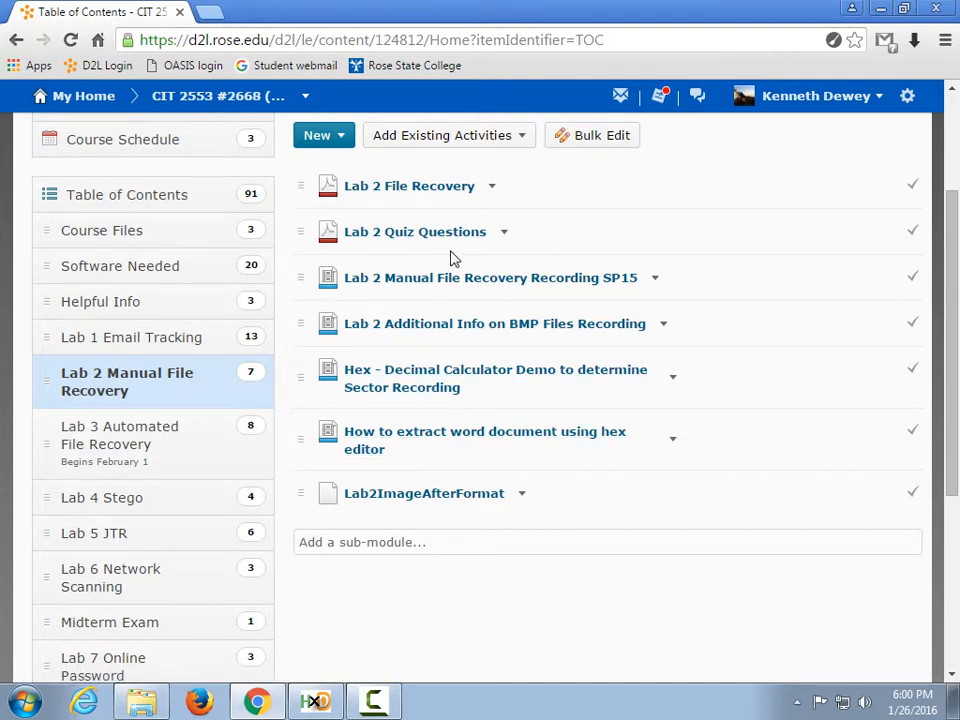
Choose Quizzes from the Course Tools menu on the D2L content page.
{"action": "scroll", "coordinate": [485, 497], "scroll_direction": "down", "scroll_amount": 1}
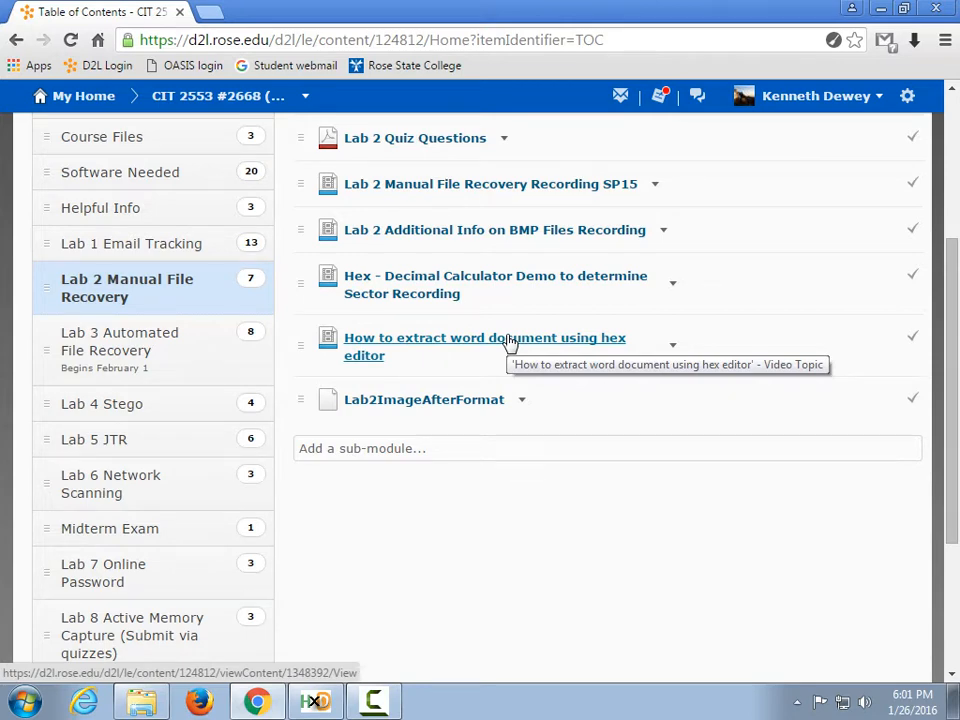
{"action": "scroll", "coordinate": [497, 377], "scroll_direction": "up", "scroll_amount": 2}
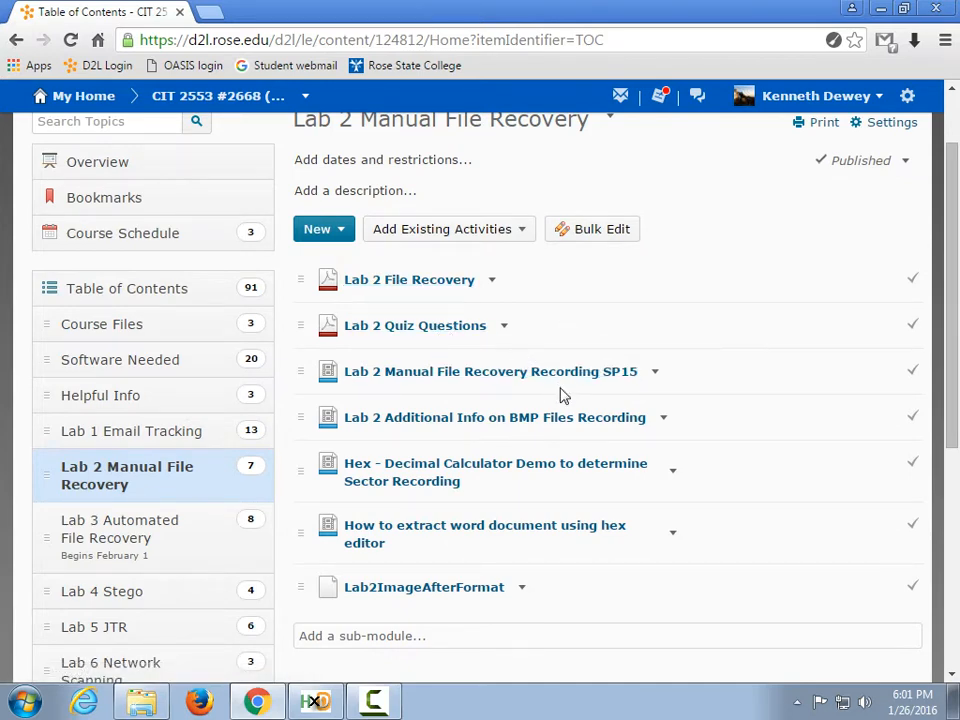
{"action": "scroll", "coordinate": [540, 370], "scroll_direction": "up", "scroll_amount": 1}
{"action": "left_click", "coordinate": [551, 190]}
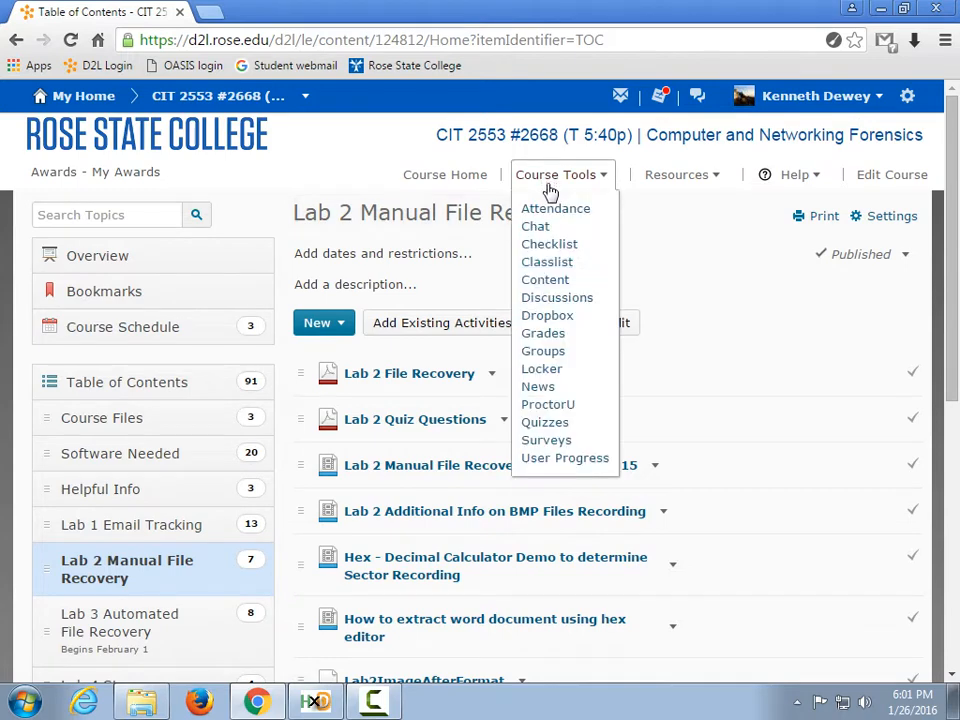
{"action": "left_click", "coordinate": [546, 423]}
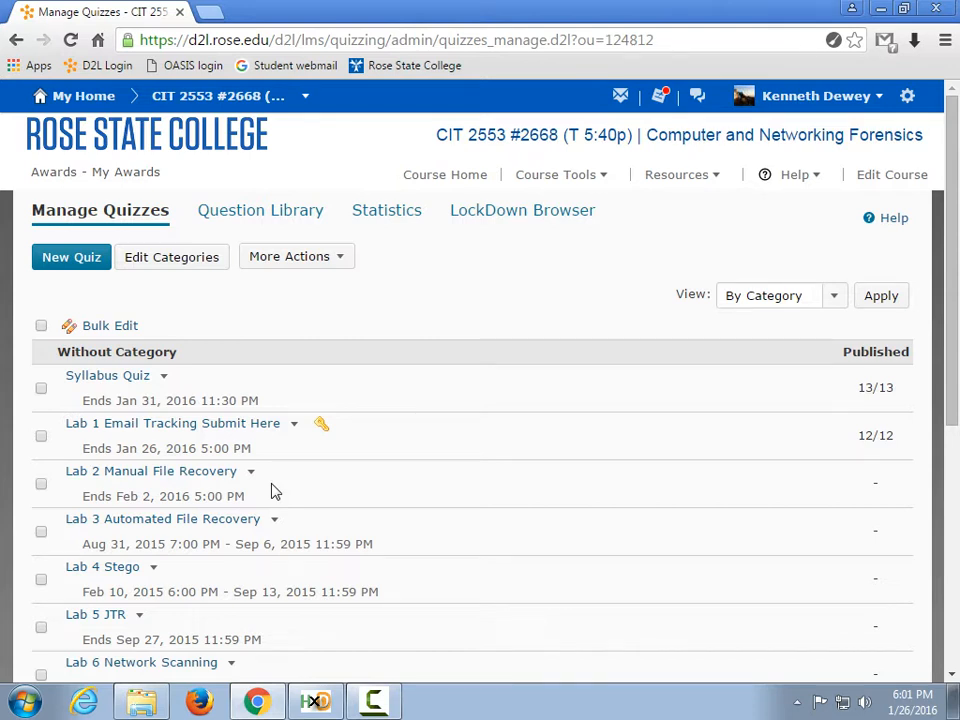
Minimize Chrome to reveal the Lab 2 Manual folder on the desktop.
{"action": "left_click", "coordinate": [880, 9]}
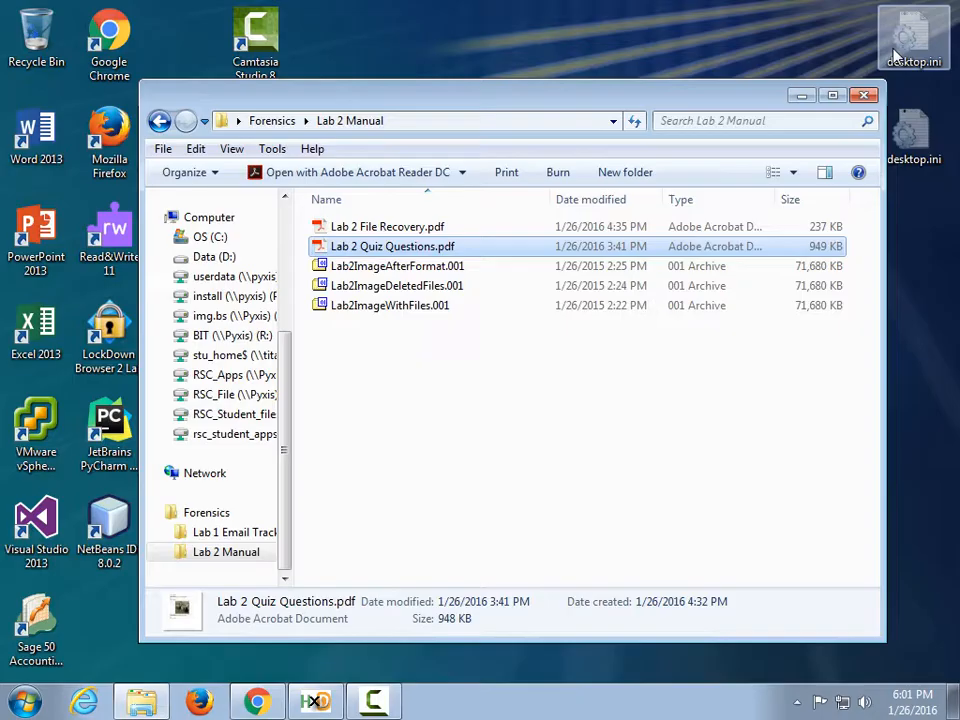
Search for 'ftk' and launch AccessData FTK Imager after revisiting the D2L Content page.
{"action": "left_click", "coordinate": [20, 703]}
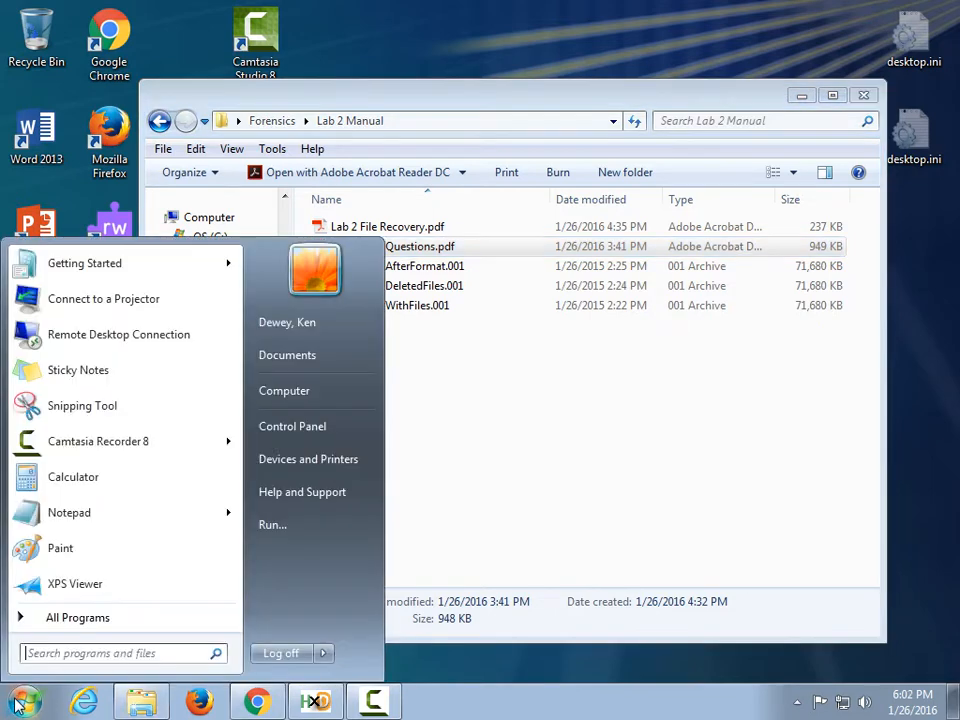
{"action": "type", "text": "ftk"}
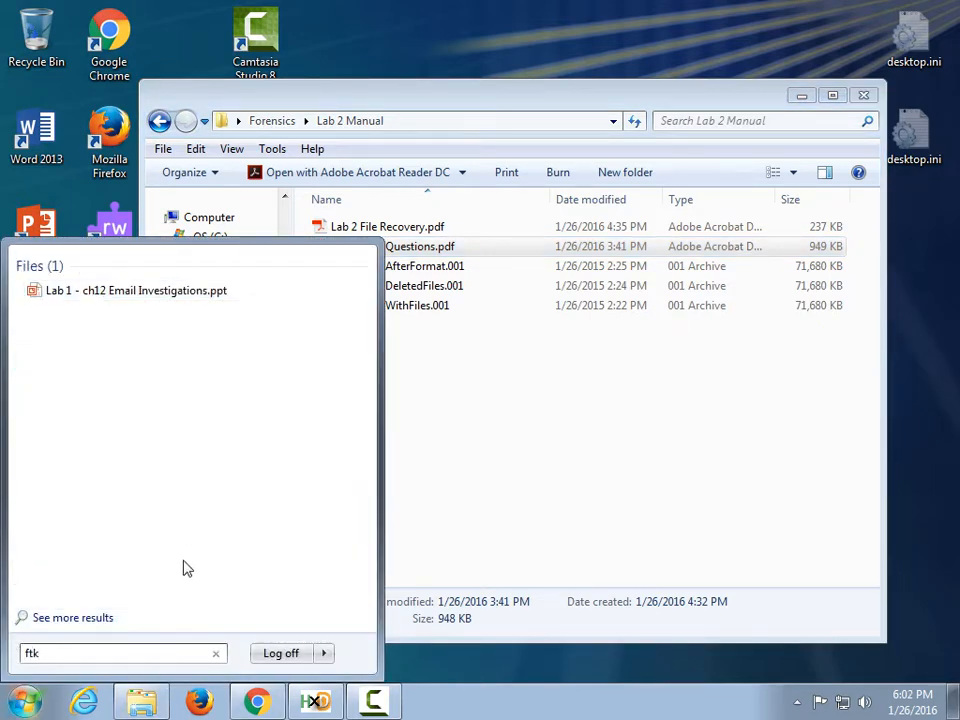
{"action": "left_click", "coordinate": [258, 705]}
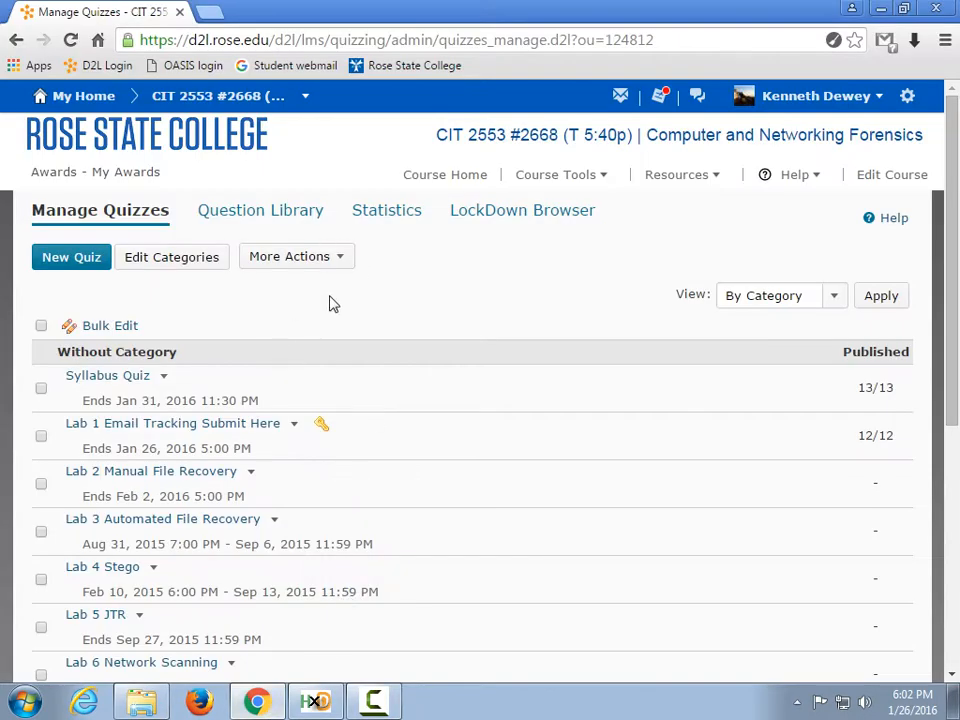
{"action": "left_click", "coordinate": [536, 178]}
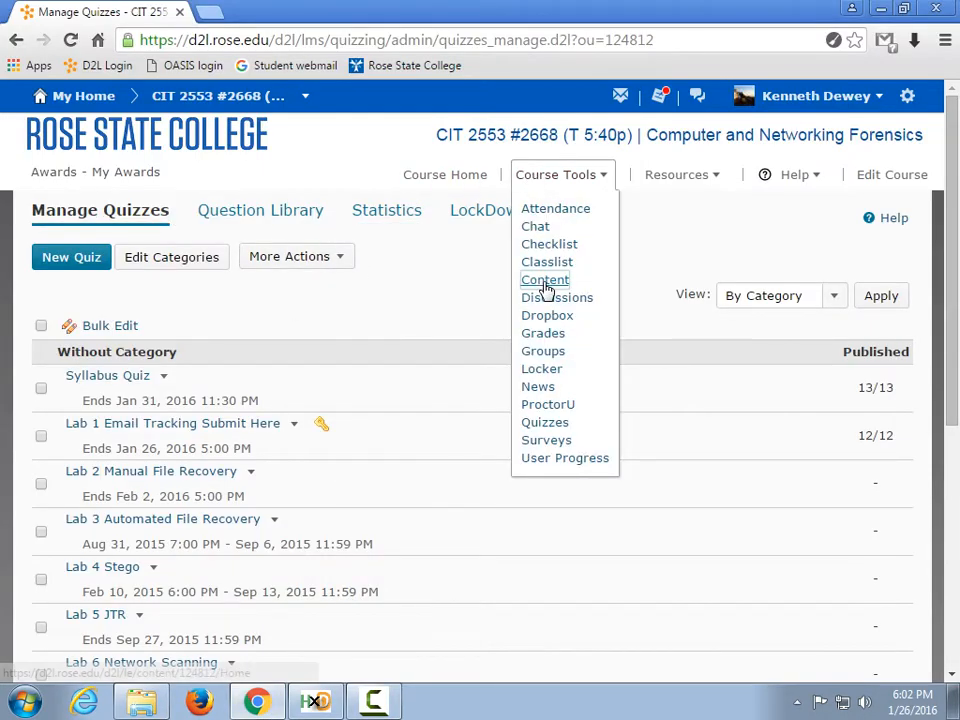
{"action": "left_click", "coordinate": [545, 284]}
{"action": "left_click", "coordinate": [373, 700]}
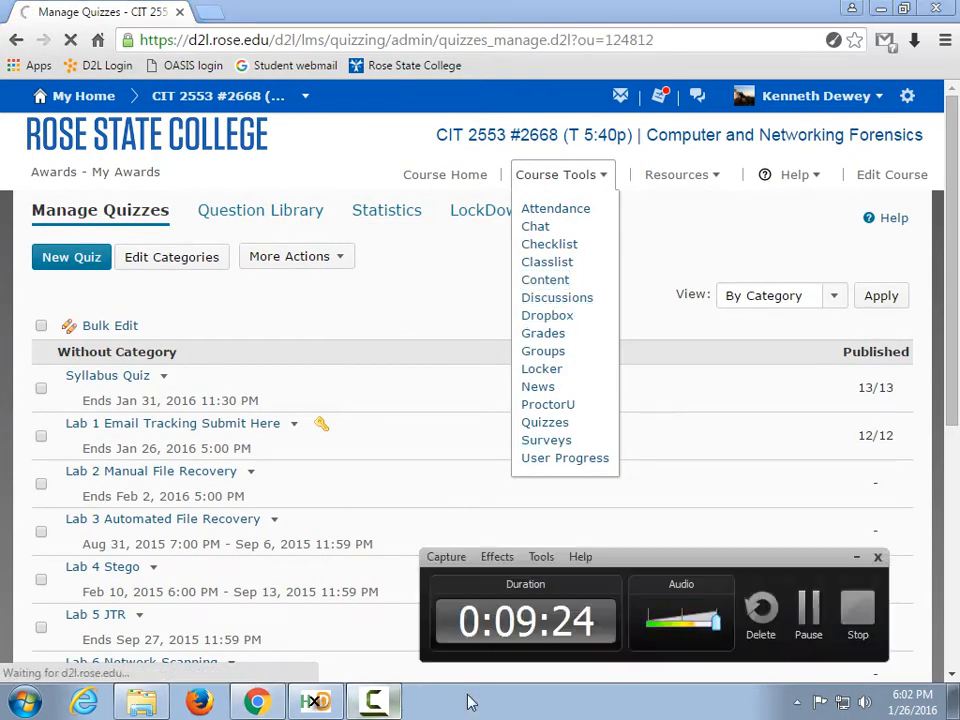
{"action": "left_click", "coordinate": [809, 610]}
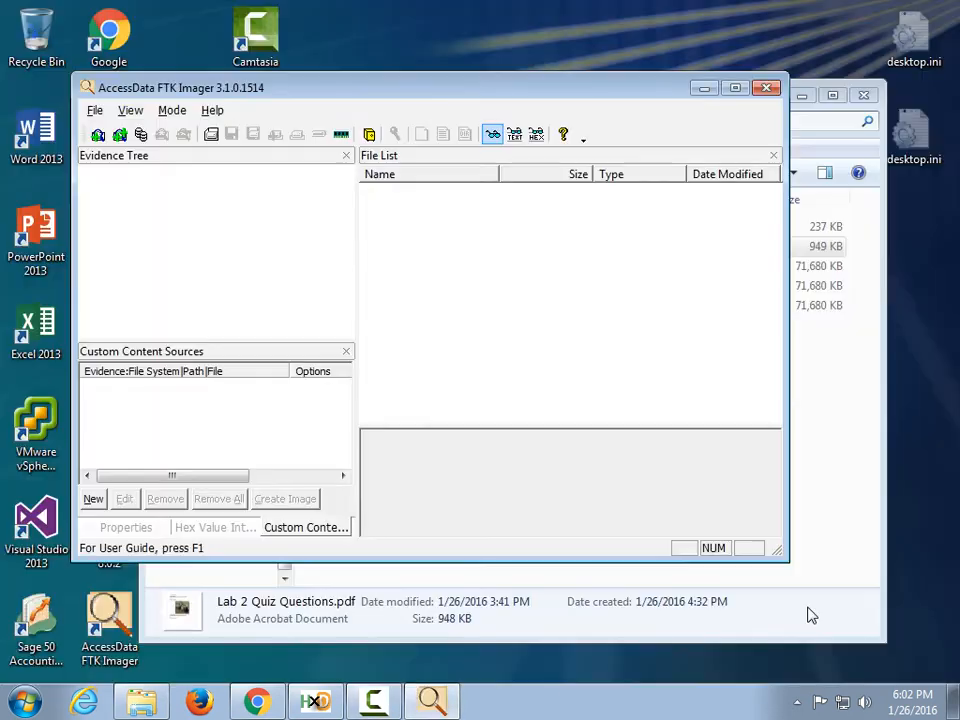
Bring the Lab 2 Manual folder window back in front of FTK Imager.
{"action": "left_click", "coordinate": [385, 700]}
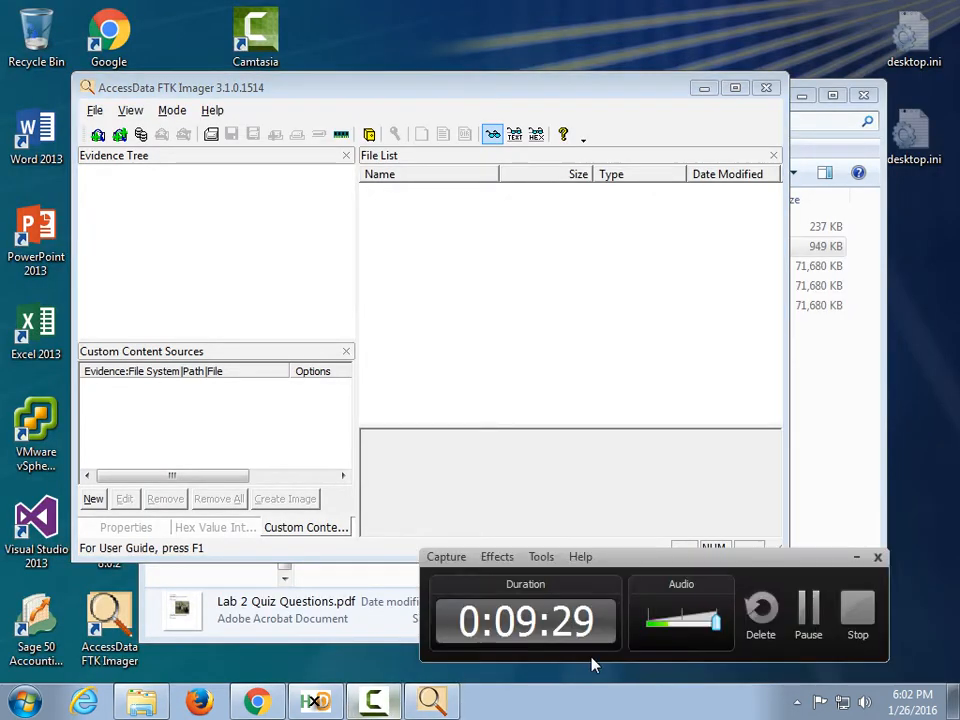
{"action": "left_click", "coordinate": [855, 558]}
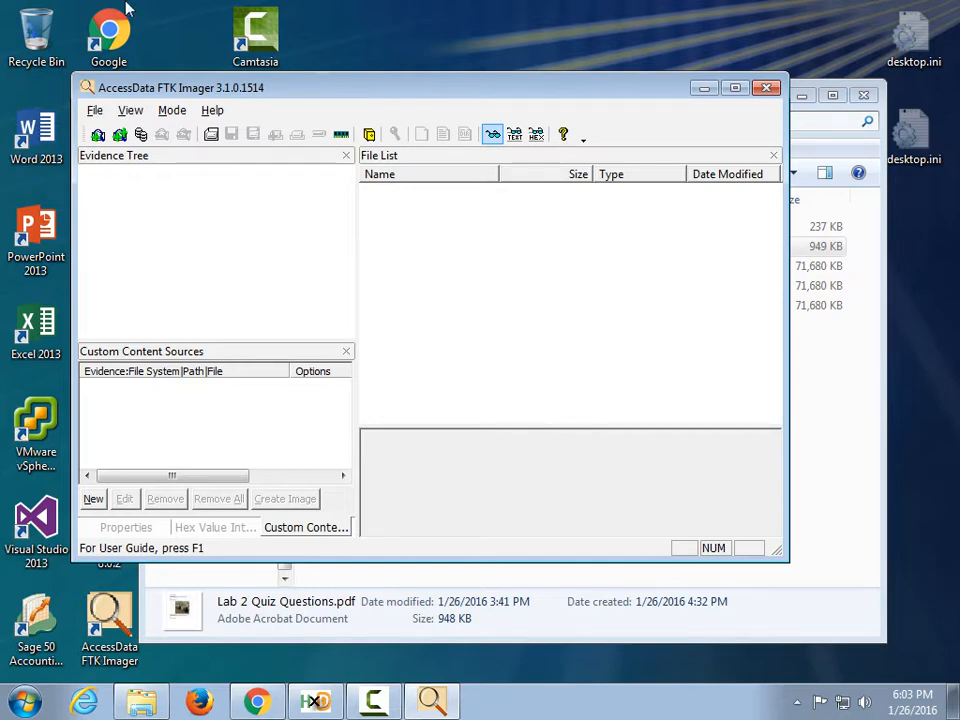
{"action": "left_click", "coordinate": [143, 704]}
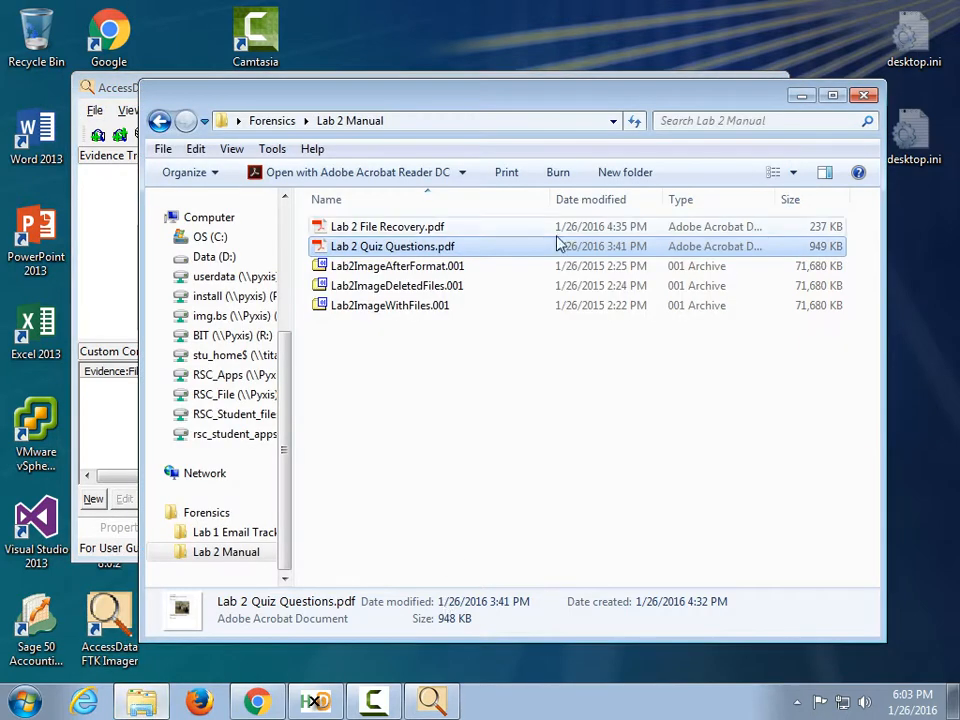
Select each of the three Lab2 .001 images, then choose File > Add Evidence Item.
{"action": "left_click", "coordinate": [408, 270]}
{"action": "left_click", "coordinate": [410, 287]}
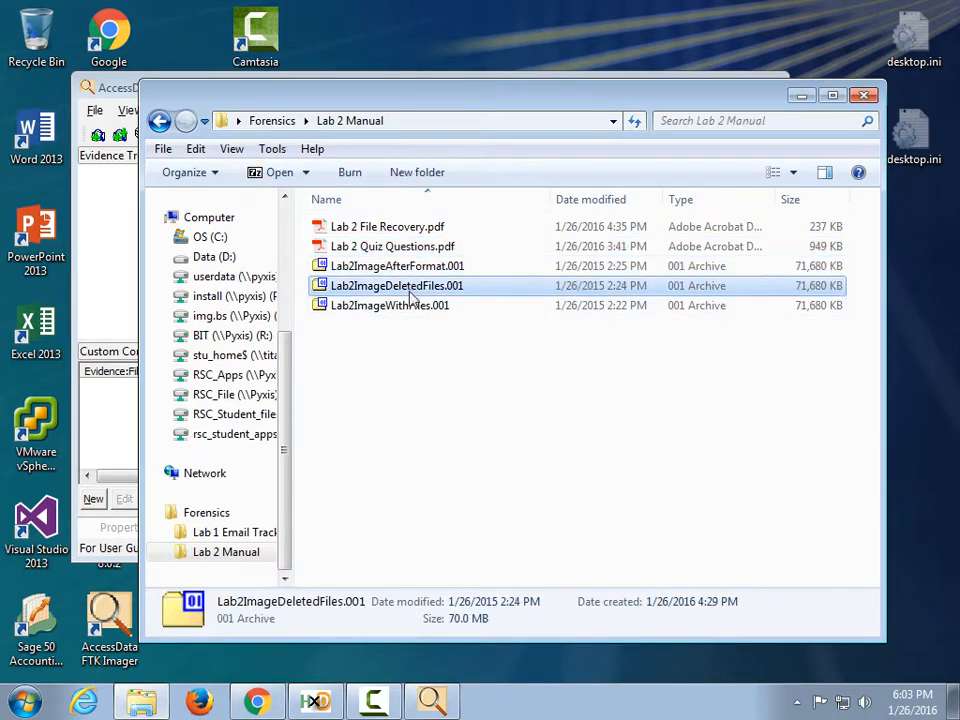
{"action": "left_click", "coordinate": [404, 307]}
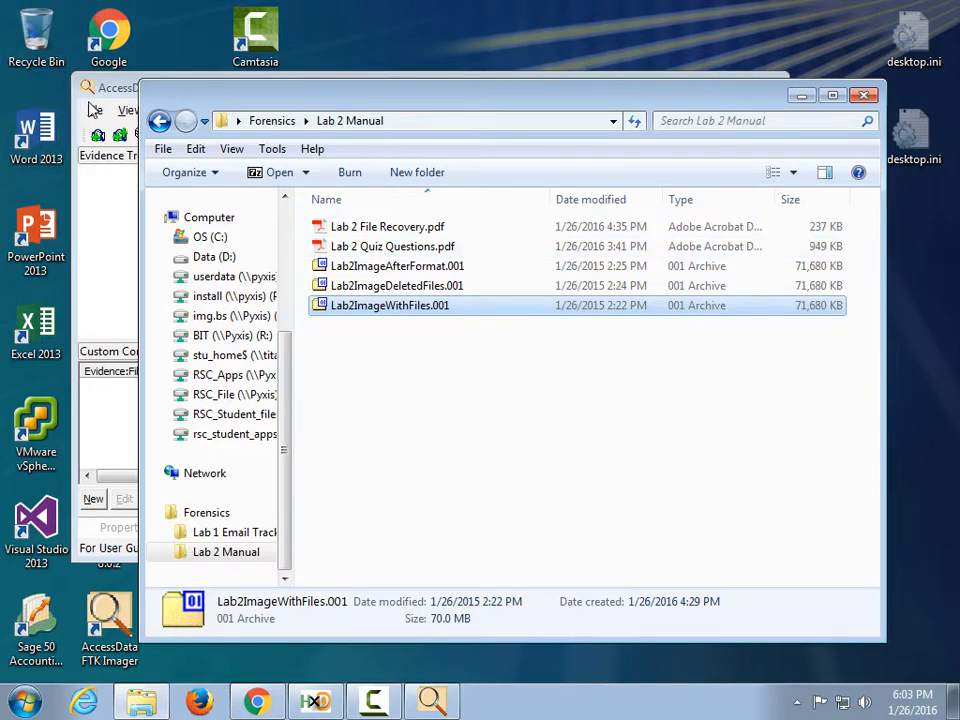
{"action": "left_click", "coordinate": [94, 110]}
{"action": "left_click", "coordinate": [130, 131]}
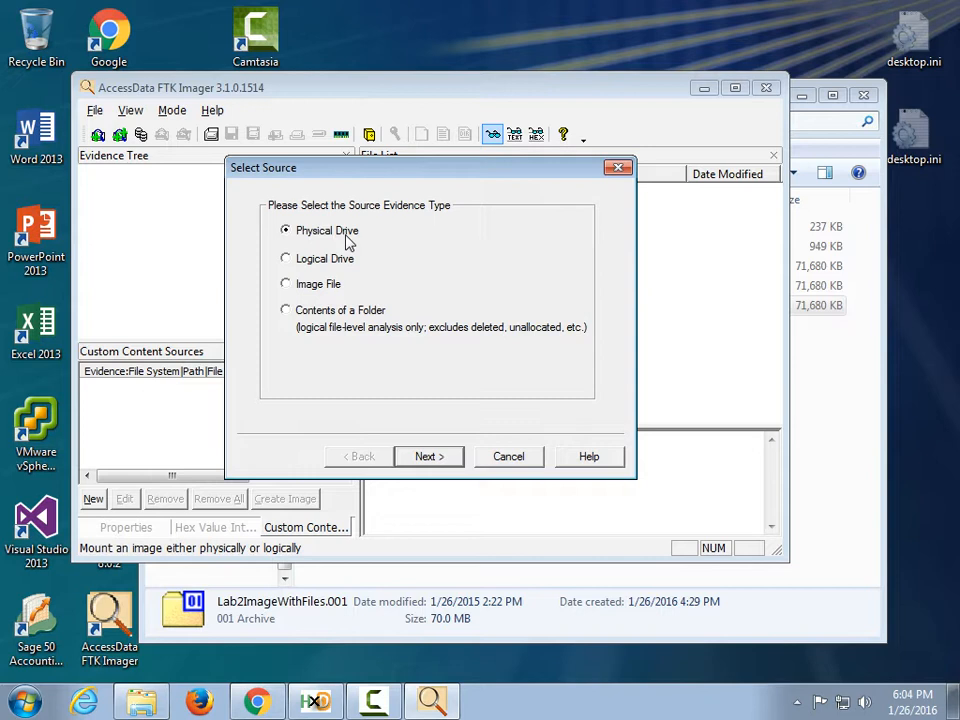
Add Lab2ImageWithFiles.001 from Desktop > Forensics > Lab 2 Manual as an image-file evidence item.
{"action": "left_click", "coordinate": [304, 290]}
{"action": "left_click", "coordinate": [436, 452]}
{"action": "left_click", "coordinate": [516, 304]}
{"action": "right_click", "coordinate": [527, 326]}
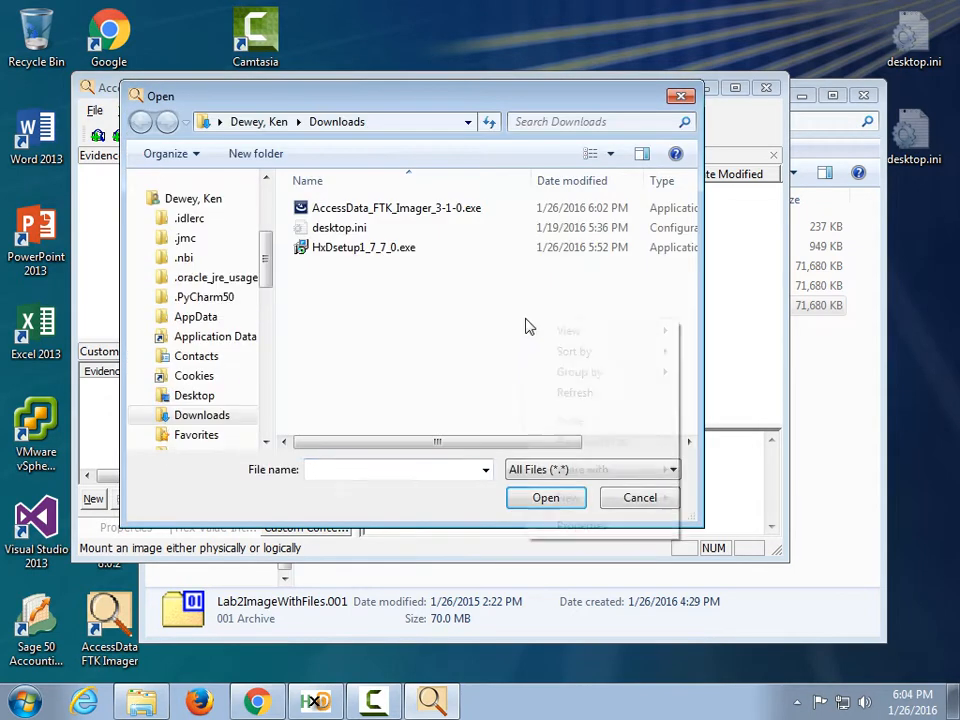
{"action": "left_click_drag", "start_coordinate": [261, 265], "coordinate": [261, 209]}
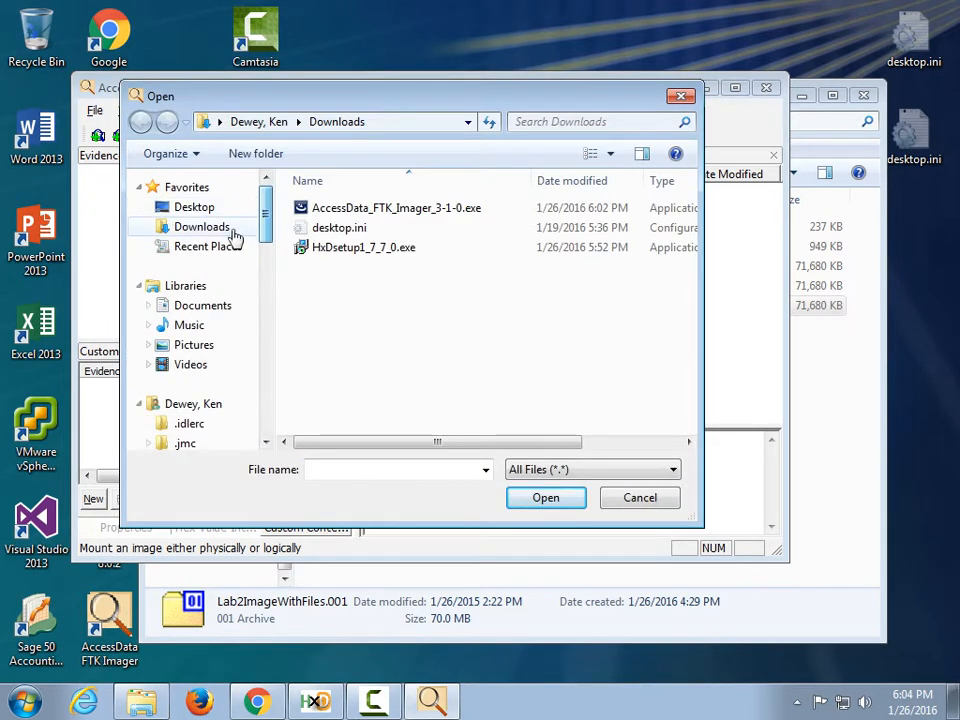
{"action": "left_click", "coordinate": [194, 207]}
{"action": "left_click", "coordinate": [285, 258]}
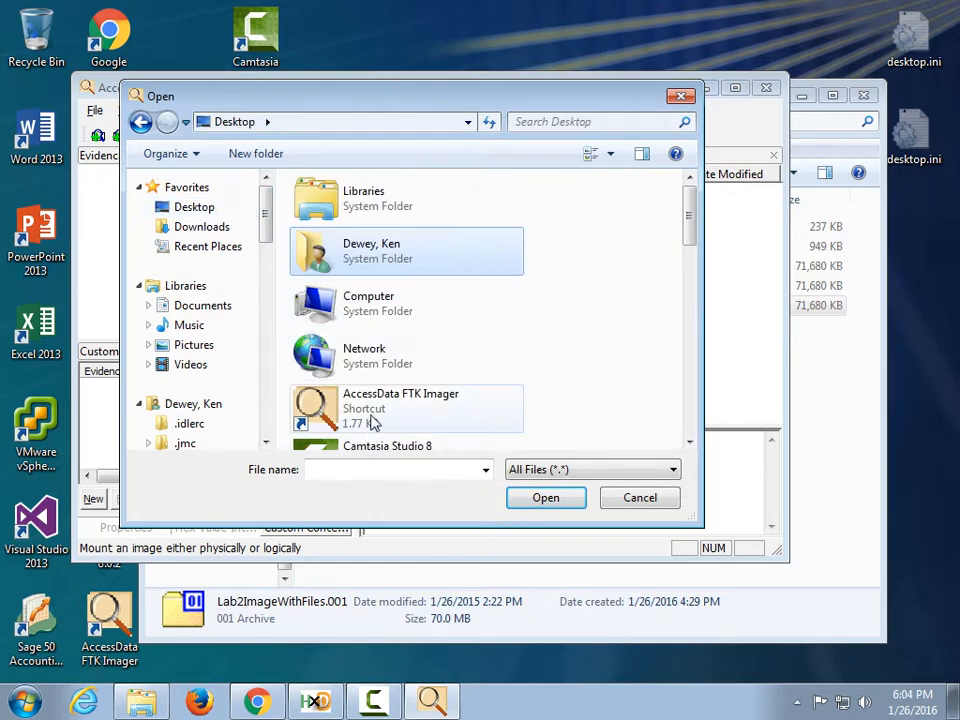
{"action": "left_click_drag", "start_coordinate": [689, 207], "coordinate": [664, 364]}
{"action": "double_click", "coordinate": [392, 242]}
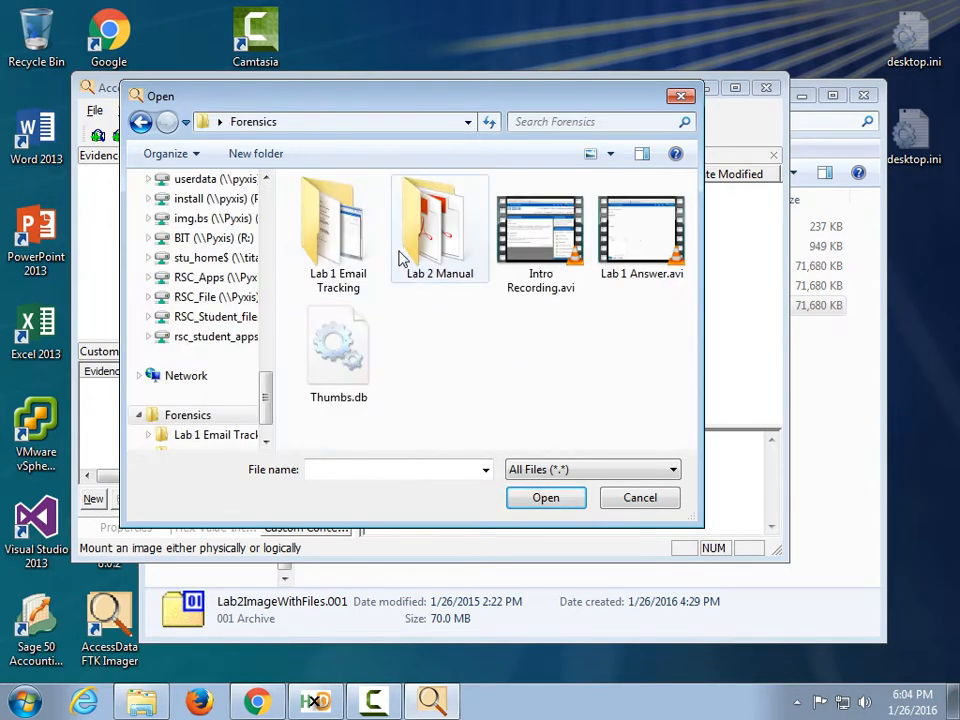
{"action": "double_click", "coordinate": [424, 242]}
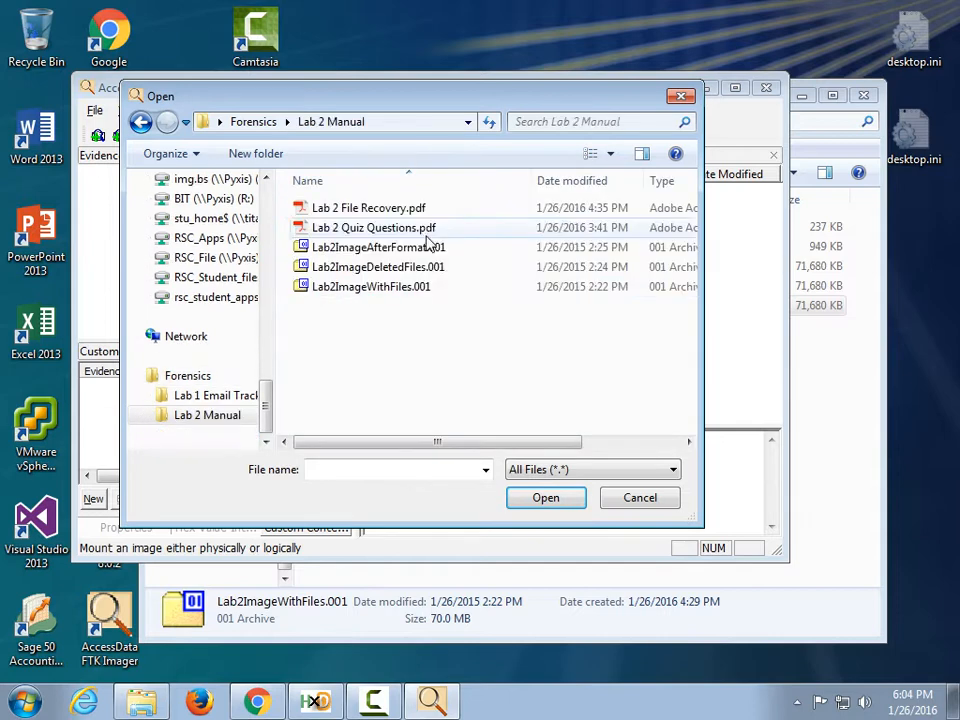
{"action": "double_click", "coordinate": [389, 290]}
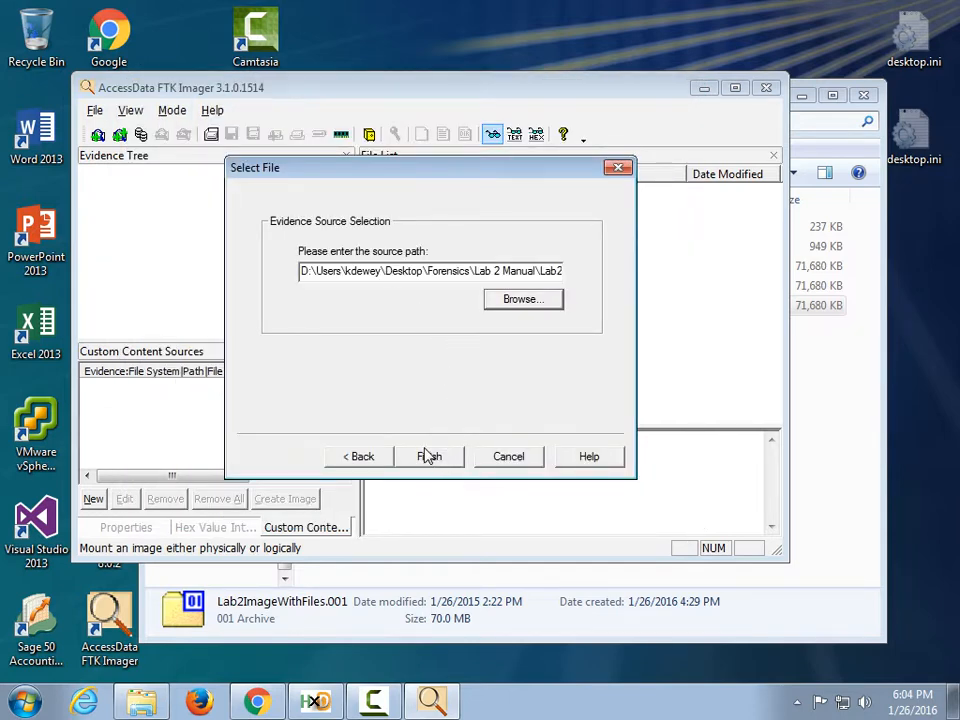
{"action": "left_click", "coordinate": [428, 456]}
Add Lab2ImageDeletedFiles.001 as a second image-file evidence item.
{"action": "left_click", "coordinate": [94, 111]}
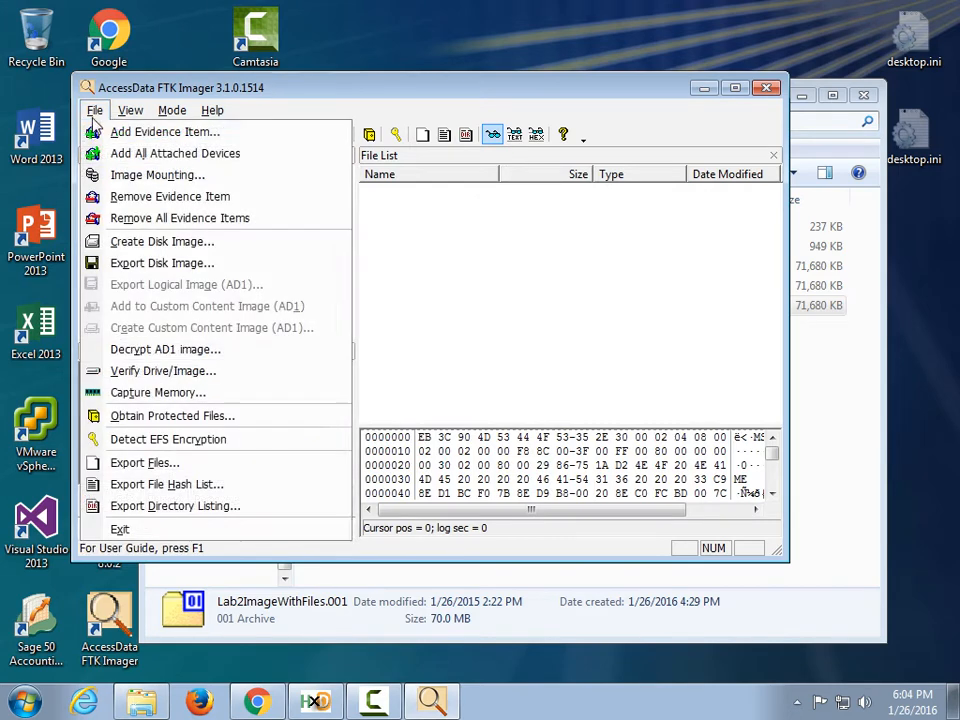
{"action": "left_click", "coordinate": [96, 133]}
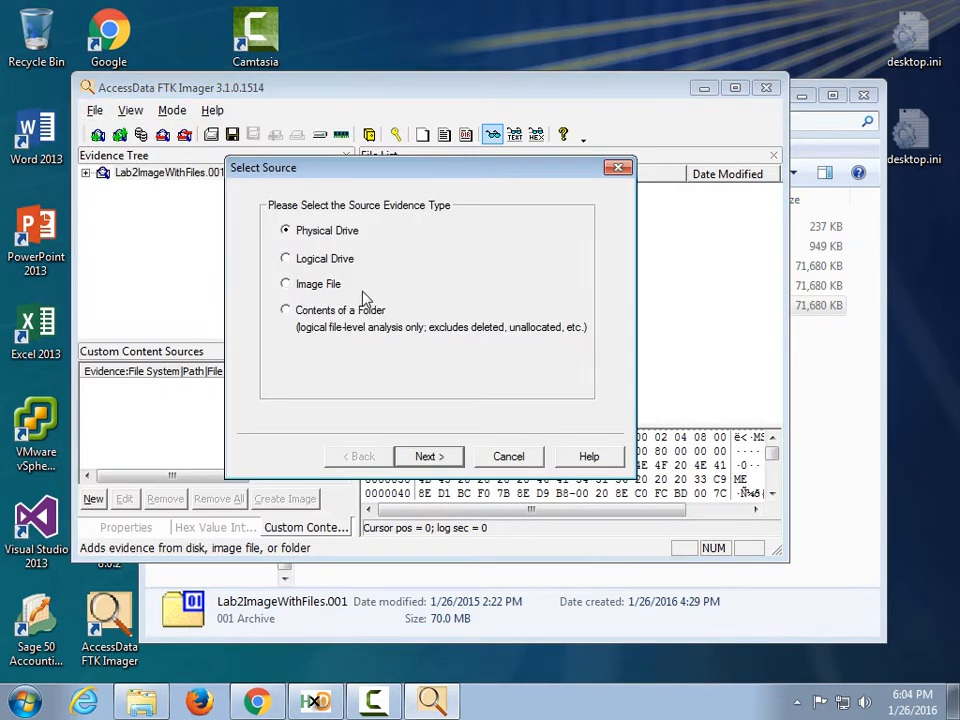
{"action": "left_click", "coordinate": [318, 284]}
{"action": "left_click", "coordinate": [430, 456]}
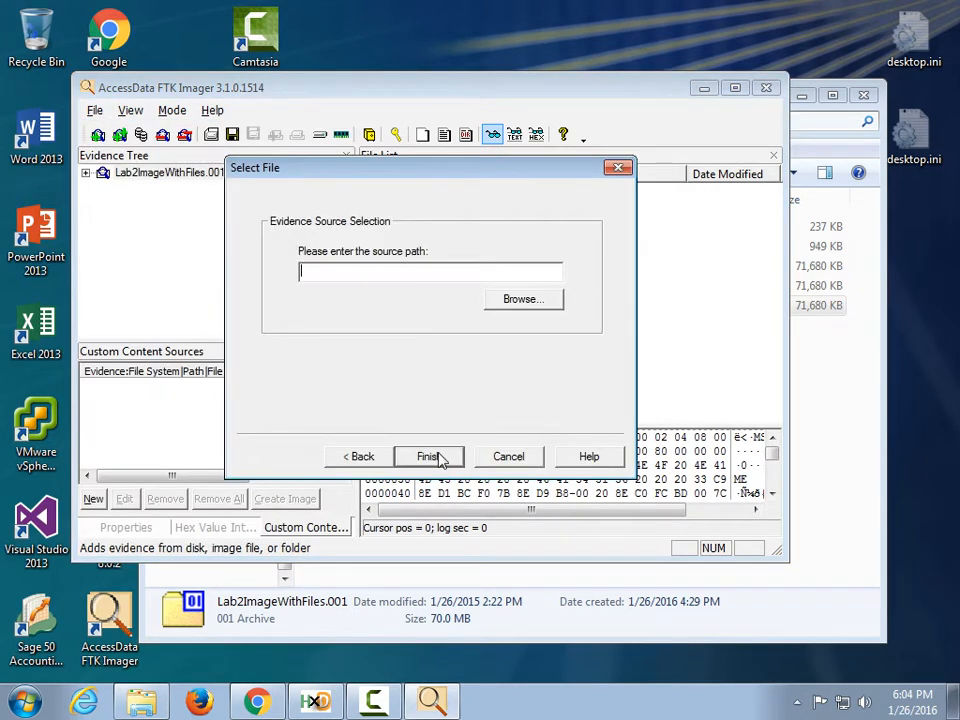
{"action": "left_click", "coordinate": [516, 301]}
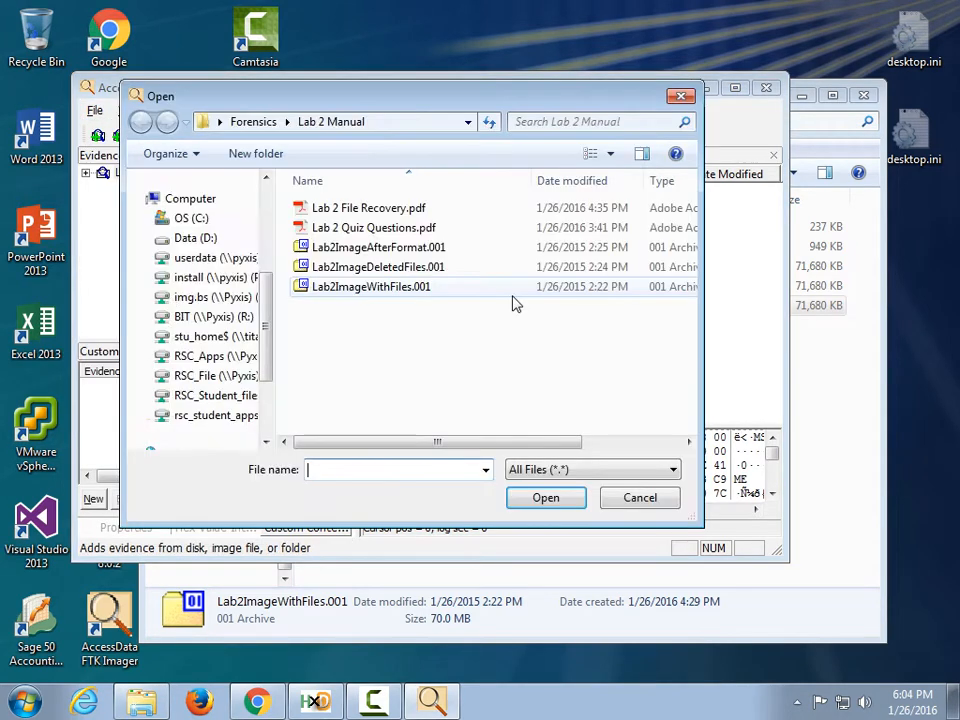
{"action": "double_click", "coordinate": [408, 268]}
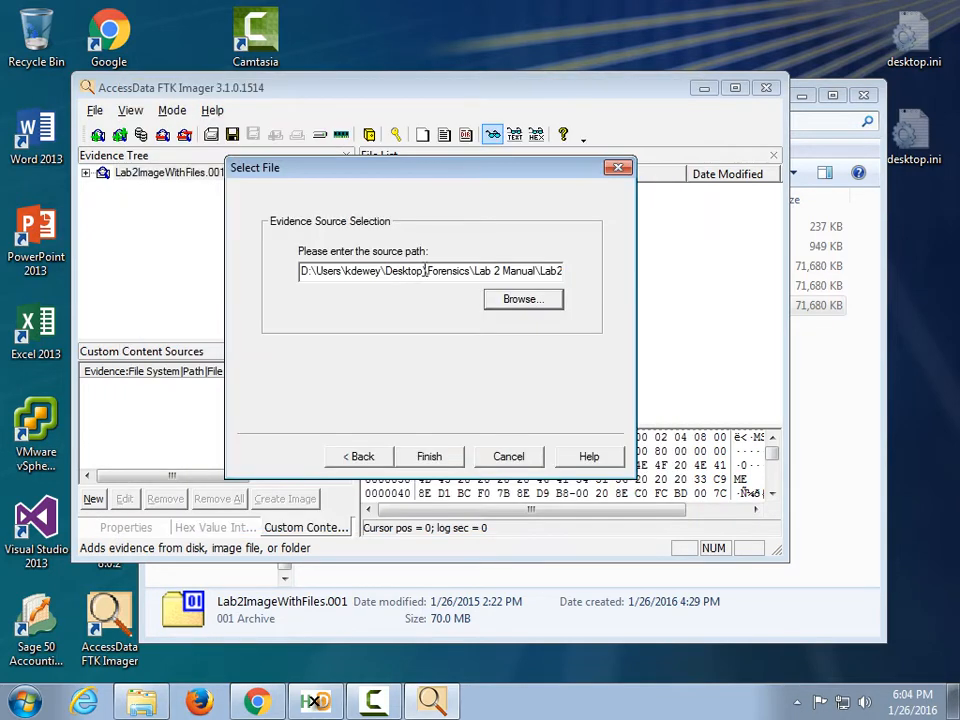
{"action": "left_click", "coordinate": [428, 457]}
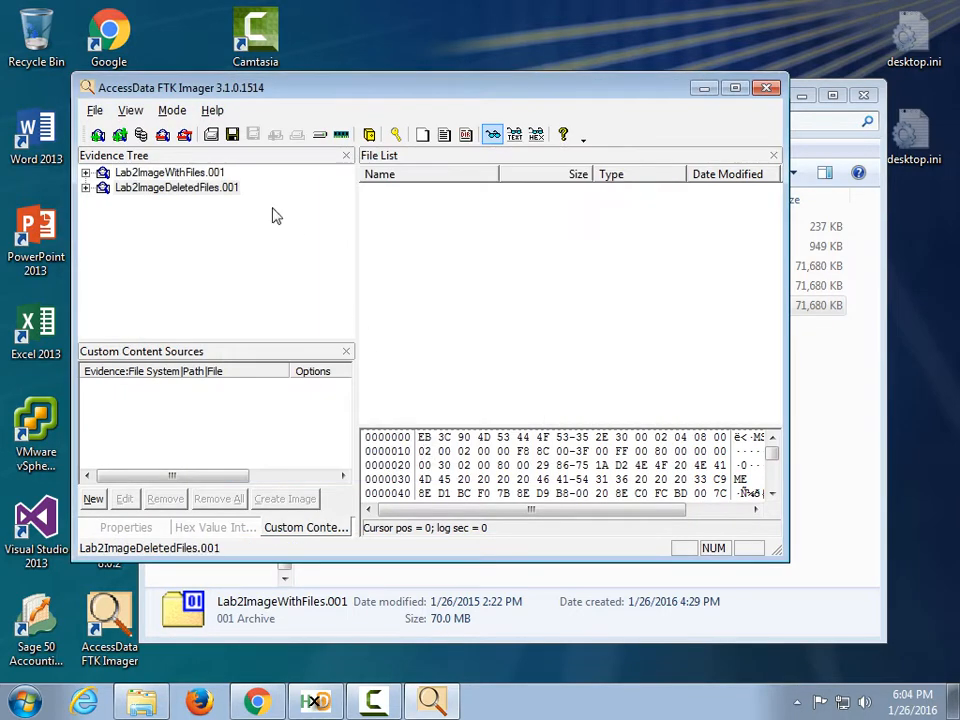
Add Lab2ImageAfterFormat.001 as a third image-file evidence item.
{"action": "left_click", "coordinate": [94, 110]}
{"action": "left_click", "coordinate": [150, 132]}
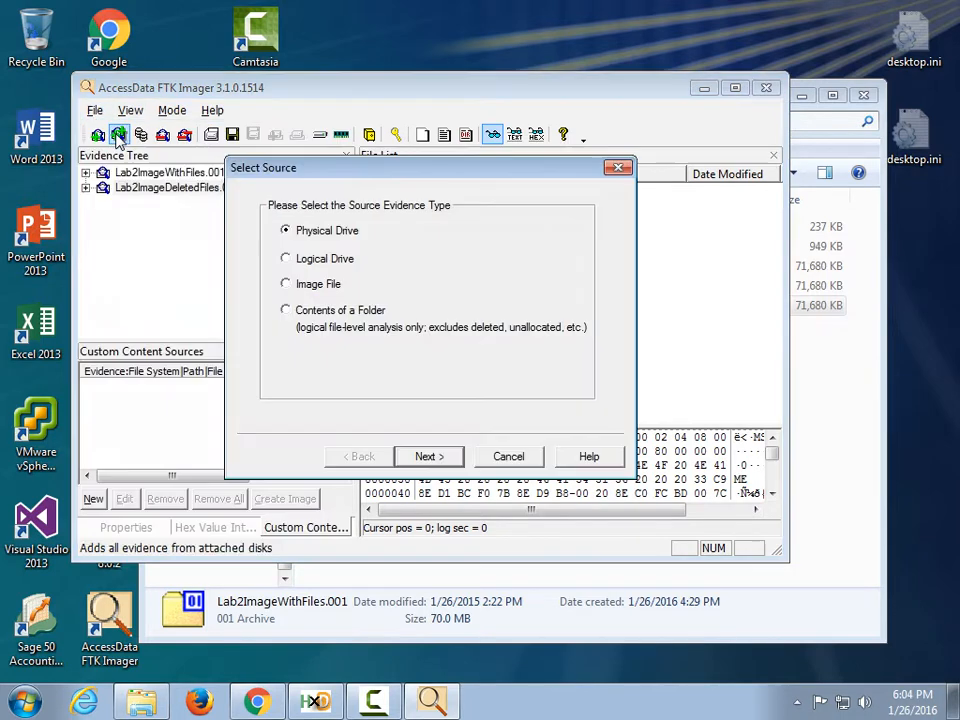
{"action": "left_click", "coordinate": [336, 285]}
{"action": "left_click", "coordinate": [440, 460]}
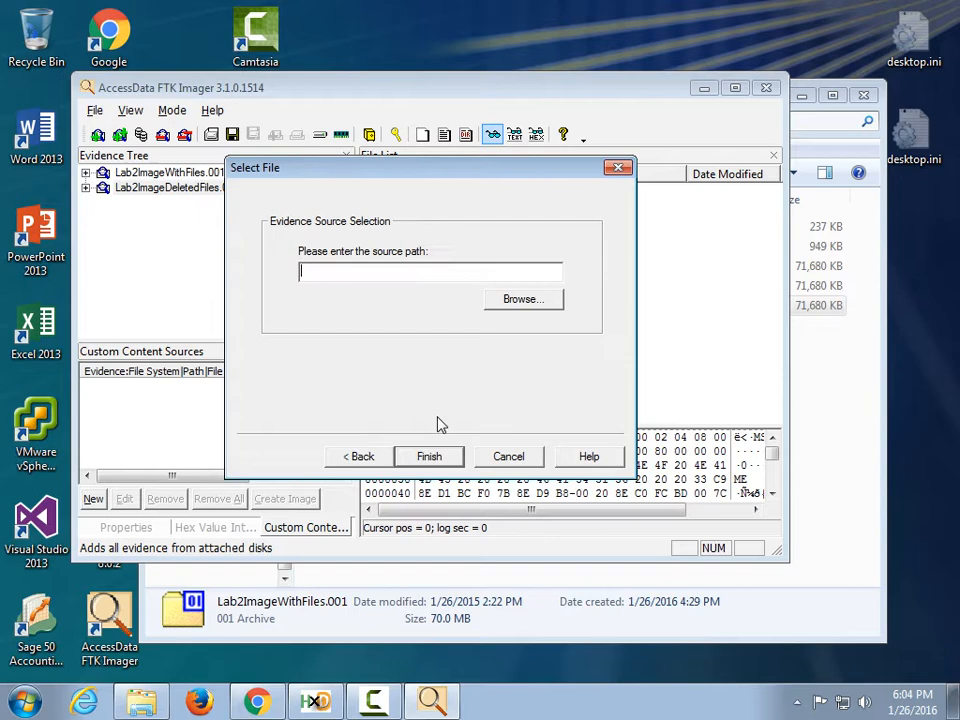
{"action": "left_click", "coordinate": [506, 302]}
{"action": "double_click", "coordinate": [380, 247]}
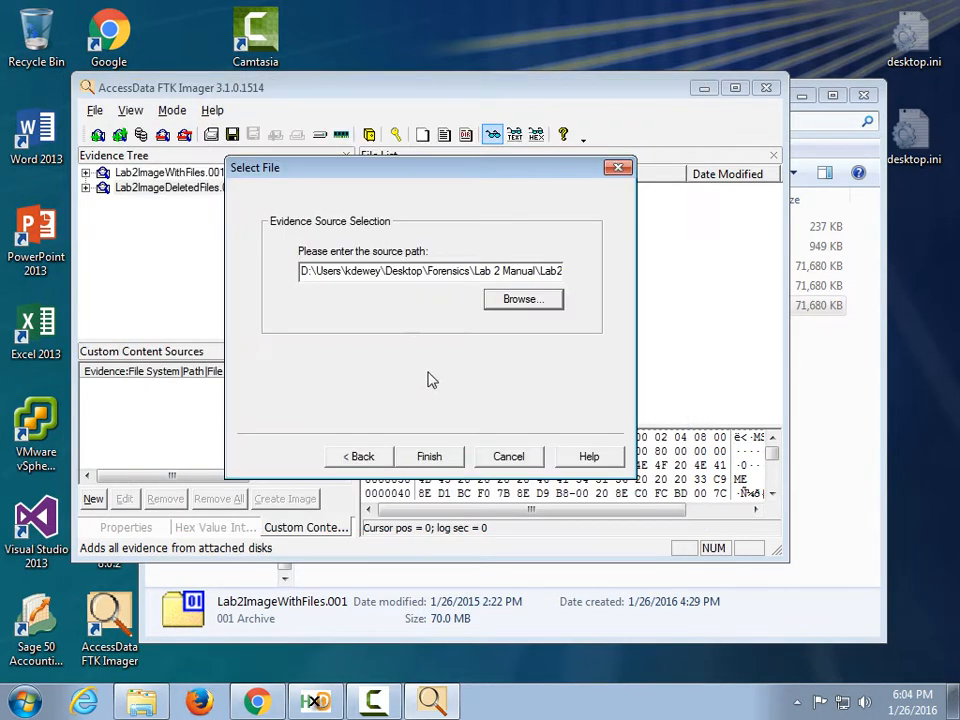
{"action": "left_click", "coordinate": [430, 454]}
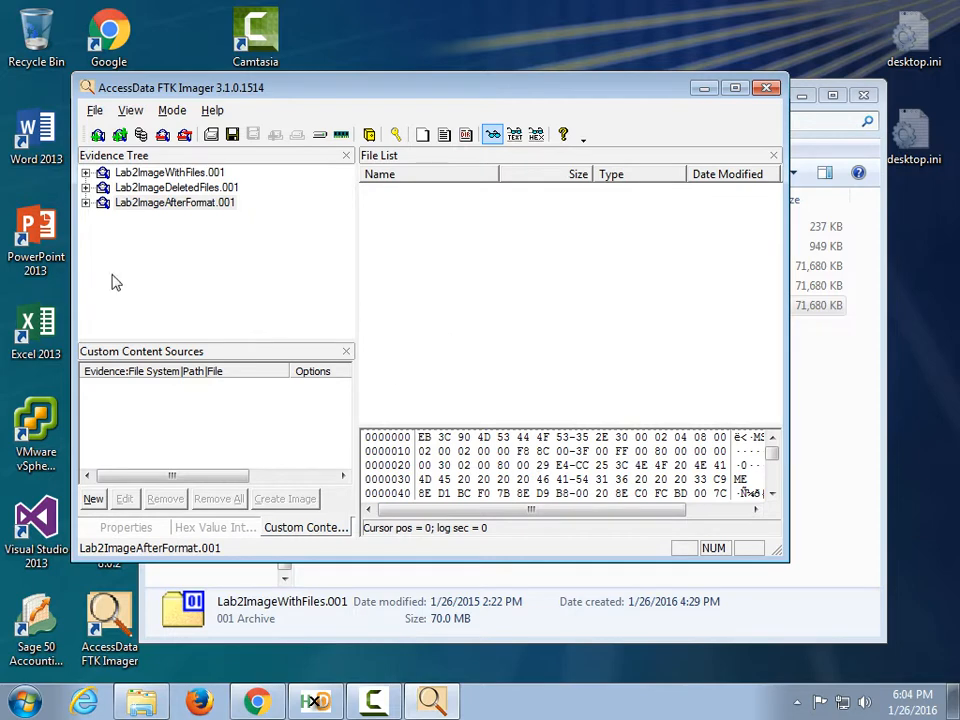
Expand Lab2ImageWithFiles.001's root and browse the xls, bmp, doc, gif, jpg and pdf used folders.
{"action": "left_click", "coordinate": [86, 172]}
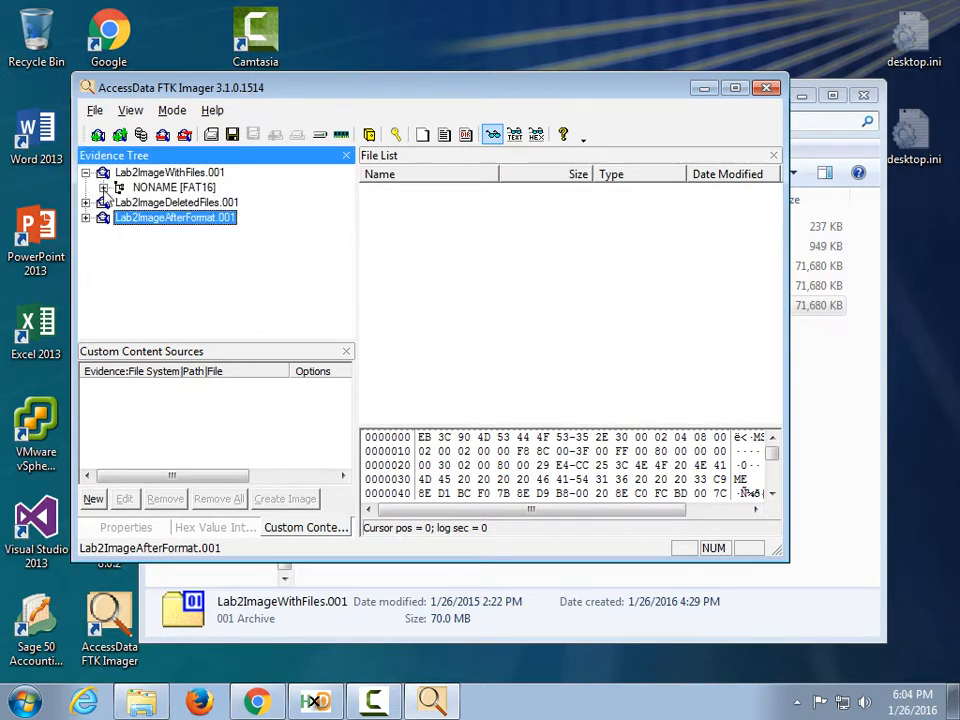
{"action": "left_click", "coordinate": [103, 187]}
{"action": "left_click", "coordinate": [121, 202]}
{"action": "left_click", "coordinate": [180, 187]}
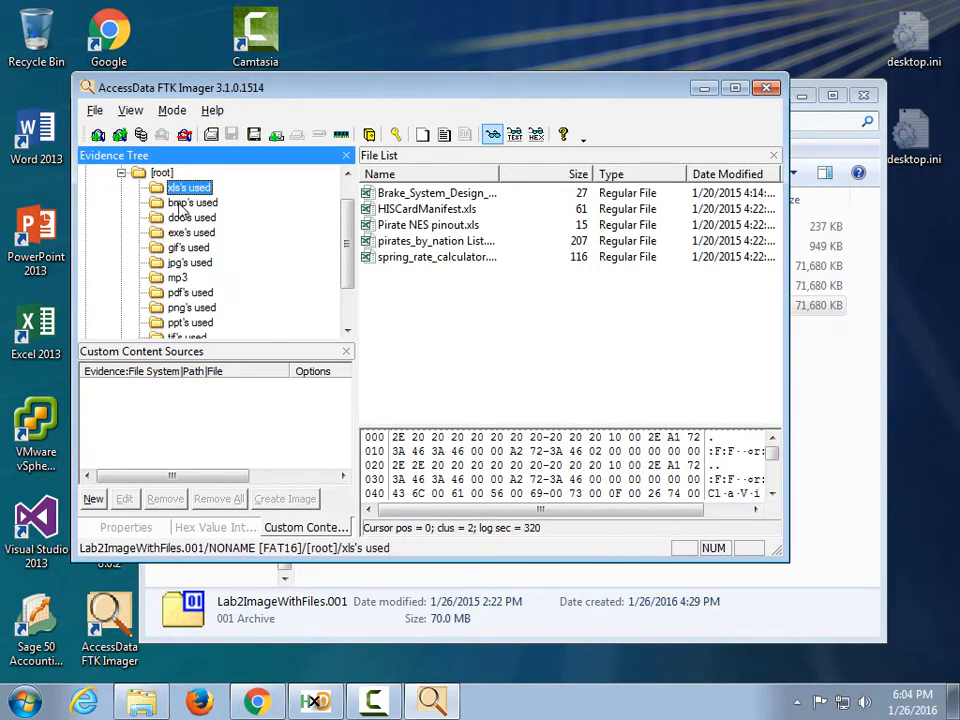
{"action": "left_click", "coordinate": [182, 204]}
{"action": "left_click", "coordinate": [182, 217]}
{"action": "left_click", "coordinate": [186, 247]}
{"action": "left_click", "coordinate": [189, 262]}
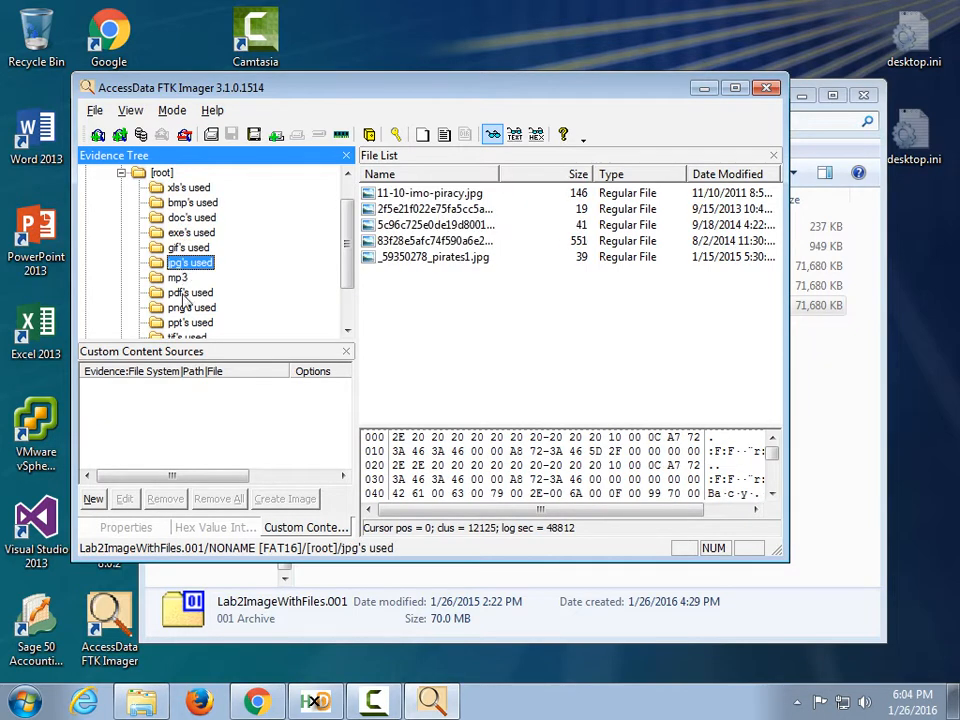
{"action": "left_click", "coordinate": [200, 292]}
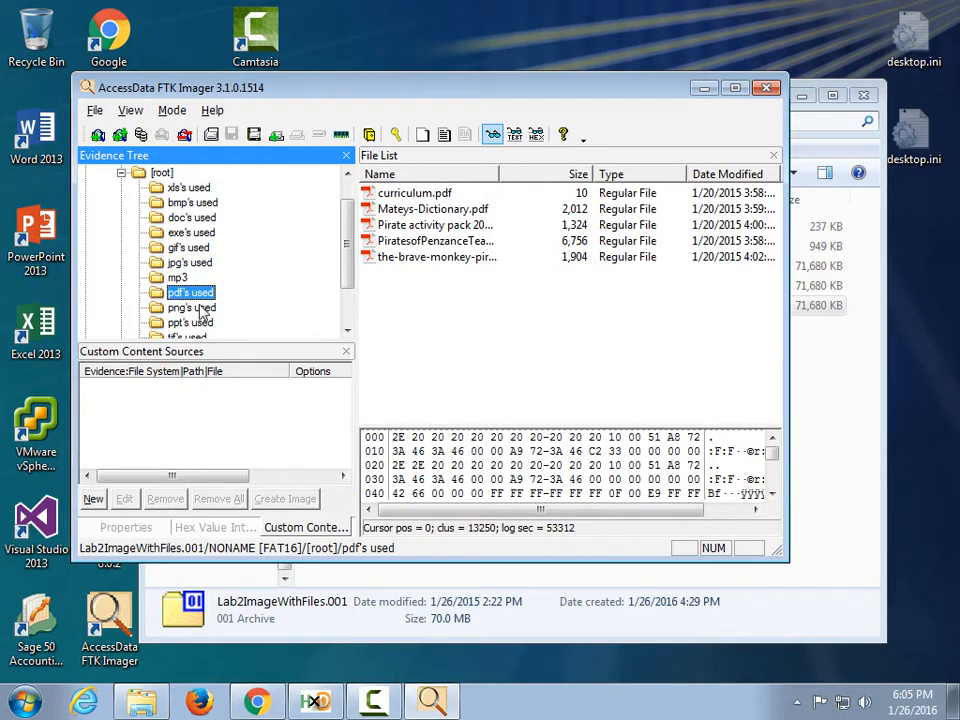
{"action": "scroll", "coordinate": [233, 252], "scroll_direction": "up", "scroll_amount": 1}
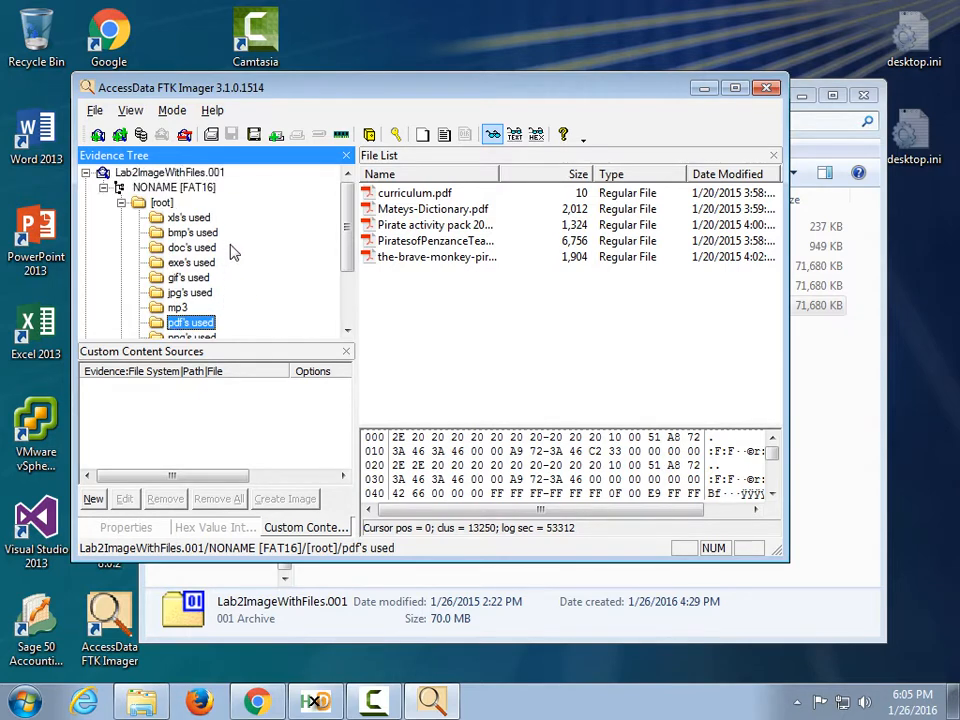
Collapse that image and expand Lab2ImageDeletedFiles.001's root to list exe's used and gif's used.
{"action": "left_click", "coordinate": [85, 172]}
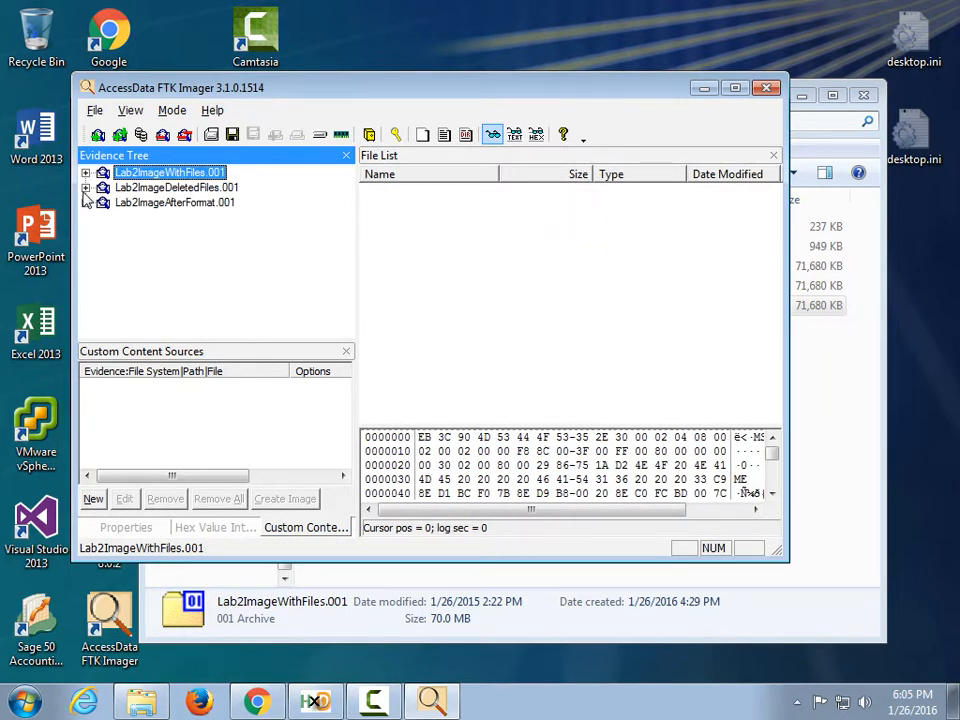
{"action": "left_click", "coordinate": [85, 187]}
{"action": "left_click", "coordinate": [103, 202]}
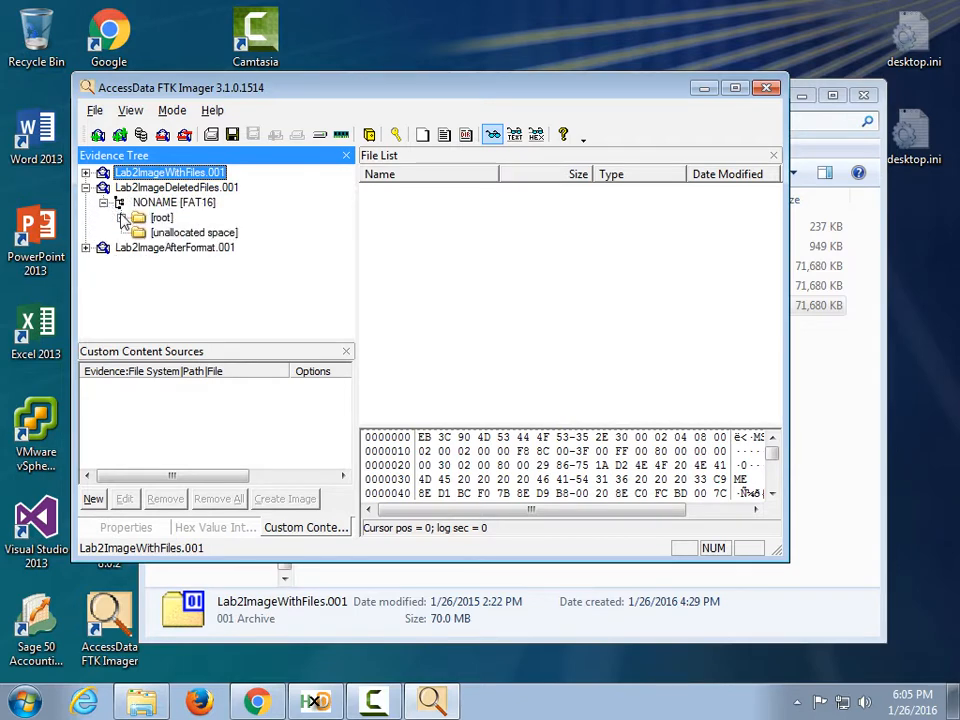
{"action": "left_click", "coordinate": [118, 217]}
{"action": "left_click", "coordinate": [185, 232]}
{"action": "left_click", "coordinate": [185, 247]}
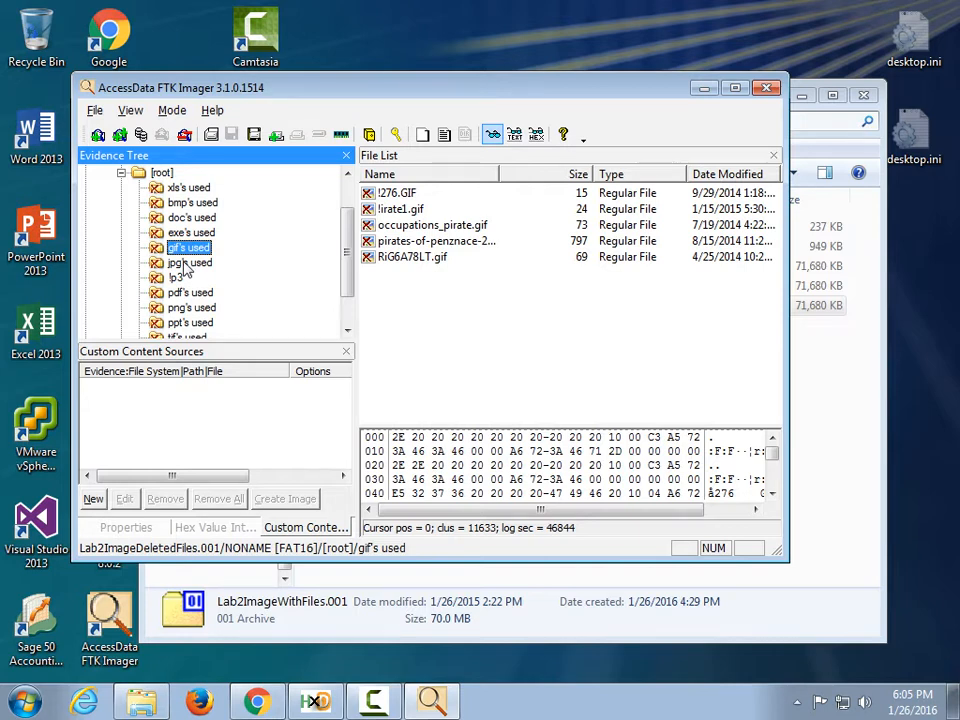
Collapse the deleted-files image and open Lab2ImageAfterFormat.001's empty FAT16 root.
{"action": "left_click", "coordinate": [121, 173]}
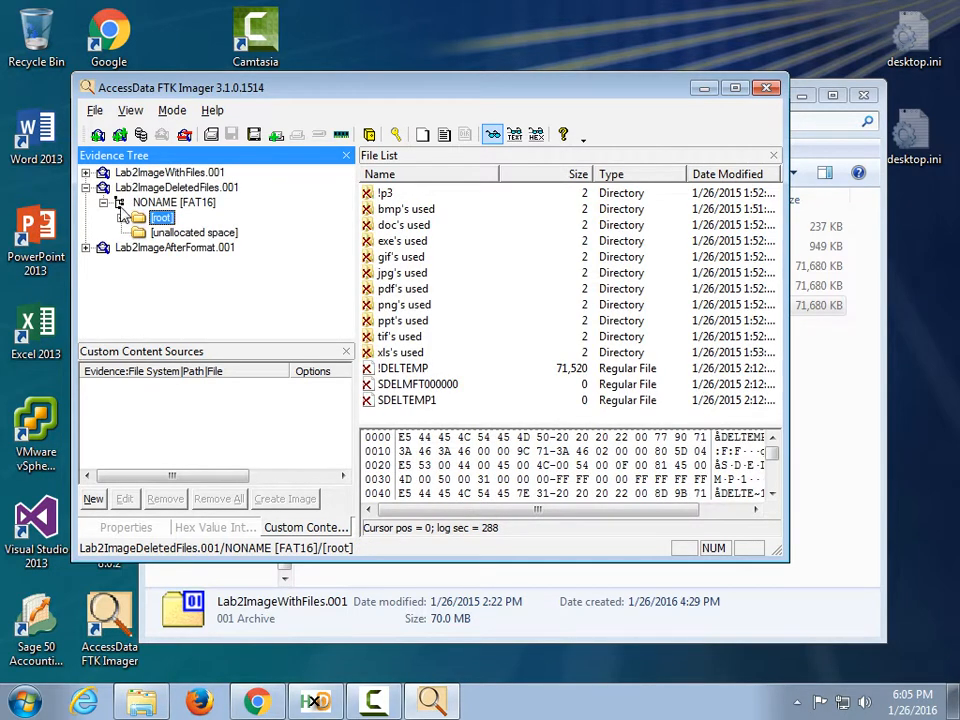
{"action": "left_click", "coordinate": [86, 187]}
{"action": "left_click", "coordinate": [86, 202]}
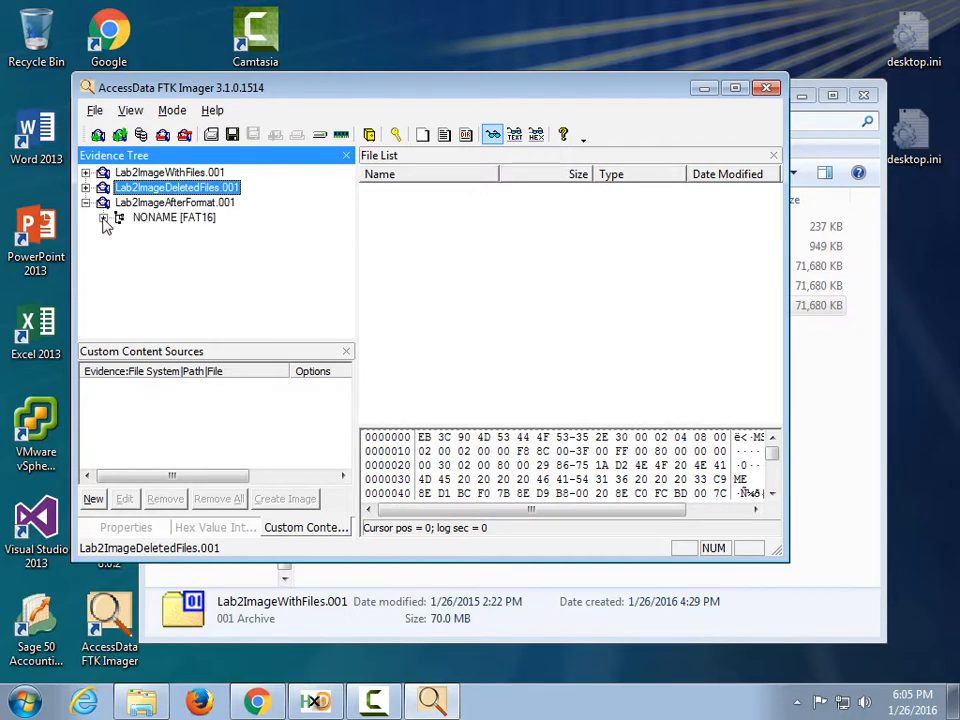
{"action": "left_click", "coordinate": [103, 217]}
{"action": "left_click", "coordinate": [158, 232]}
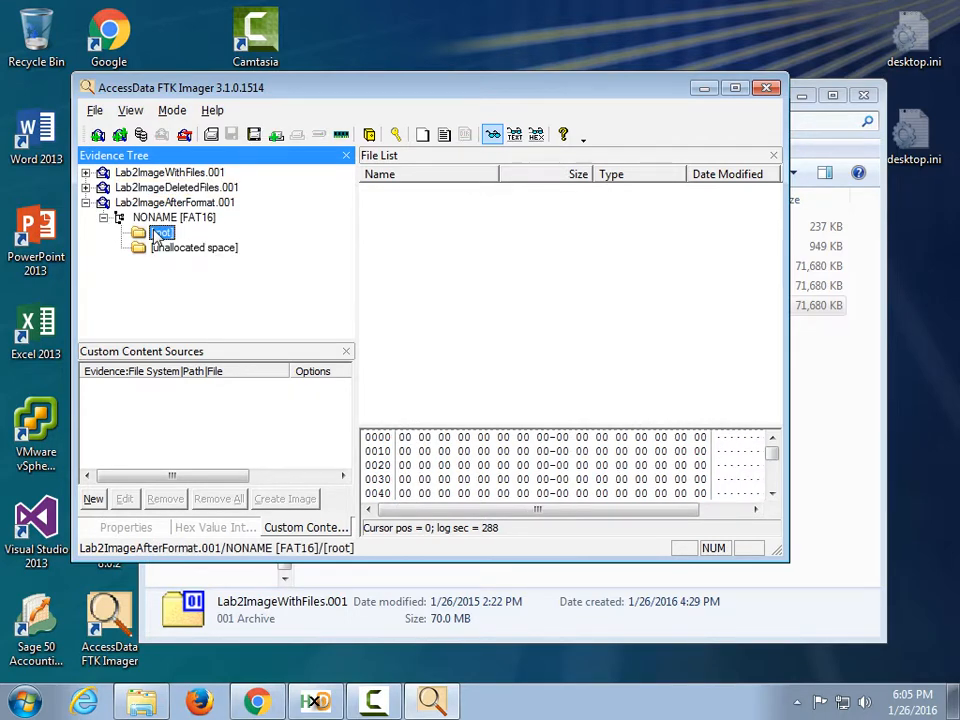
Show the formatted image's unallocated space and view item 00002's bytes in hex.
{"action": "left_click", "coordinate": [188, 249]}
{"action": "left_click", "coordinate": [158, 234]}
{"action": "mouse_move", "coordinate": [773, 456]}
{"action": "left_mouse_down"}
{"action": "mouse_move", "coordinate": [773, 486]}
{"action": "mouse_move", "coordinate": [773, 460]}
{"action": "left_mouse_up"}
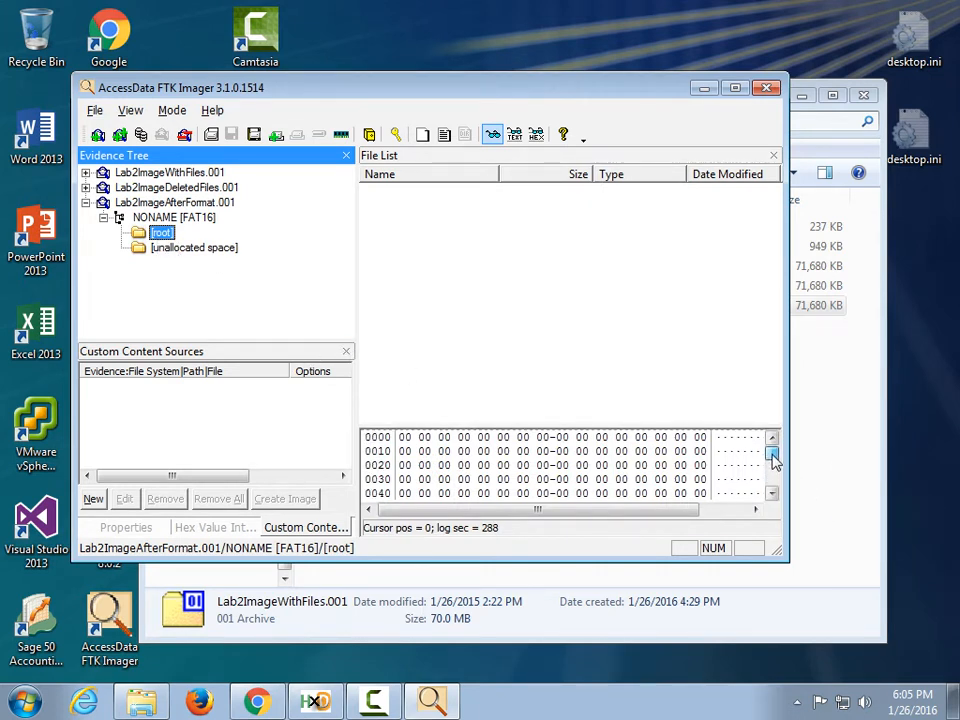
{"action": "left_click", "coordinate": [170, 250]}
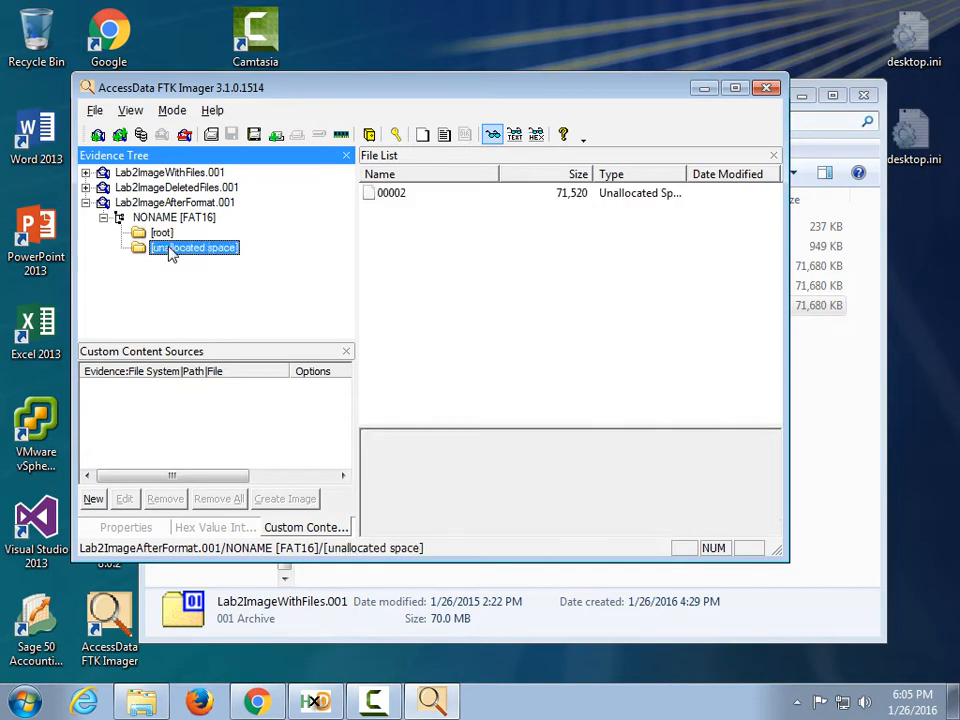
{"action": "left_click", "coordinate": [391, 196]}
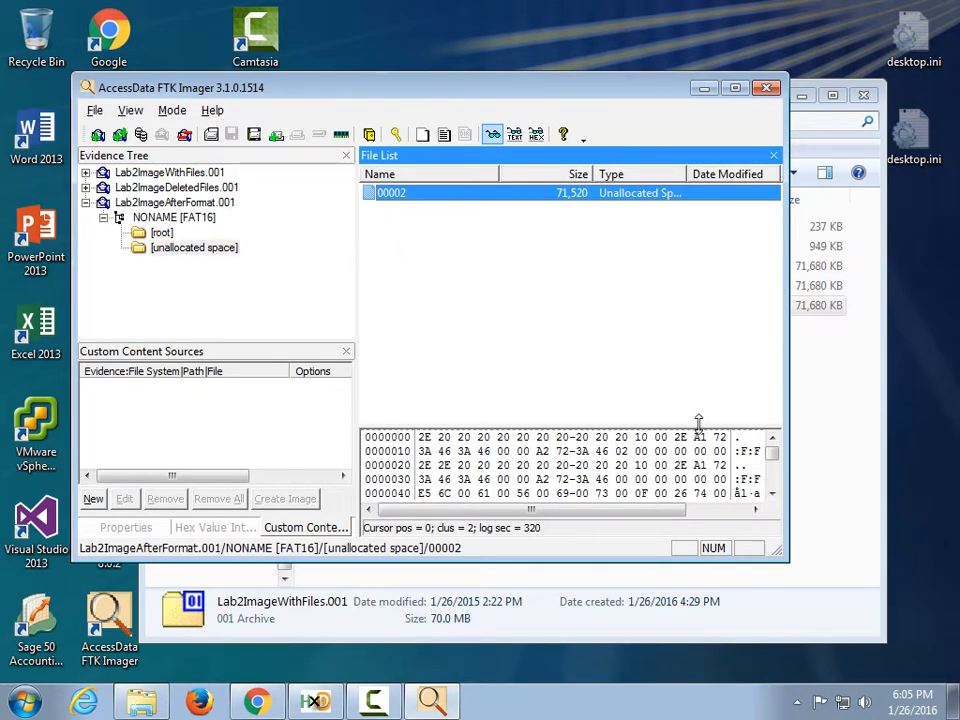
Drag the splitter up so the hex view of item 00002 fills most of the right side.
{"action": "left_click_drag", "start_coordinate": [698, 421], "coordinate": [692, 270]}
{"action": "mouse_move", "coordinate": [775, 292]}
{"action": "left_mouse_down"}
{"action": "mouse_move", "coordinate": [776, 444]}
{"action": "mouse_move", "coordinate": [771, 295]}
{"action": "left_mouse_up"}
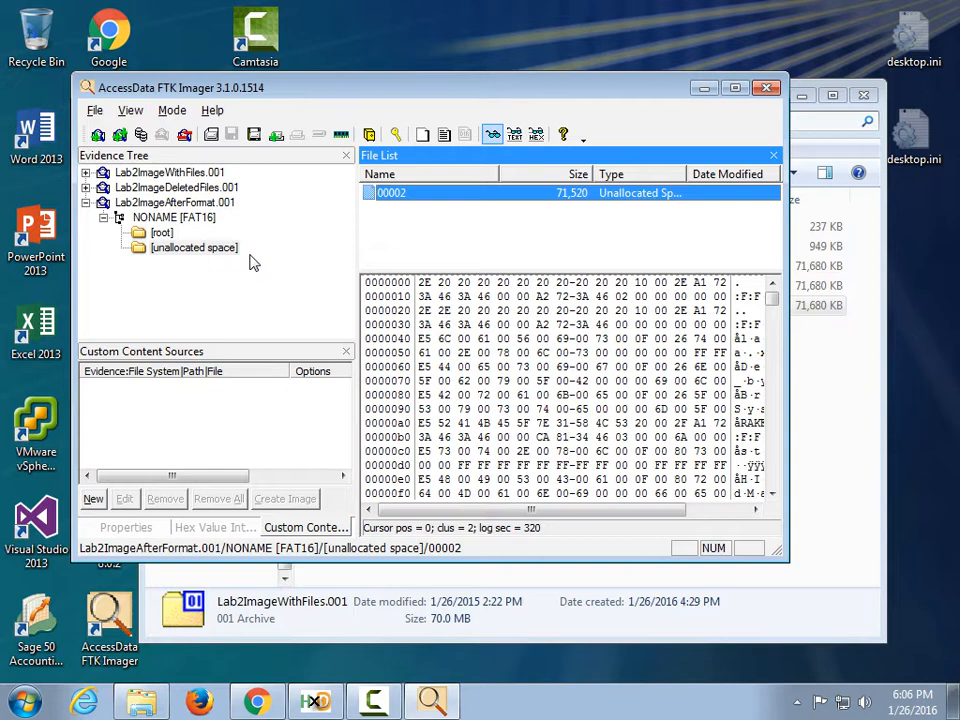
Expand Lab2ImageDeletedFiles.001's root and view deleted !DELTEMP in hex, stepping through neighbouring deleted files.
{"action": "left_click", "coordinate": [86, 187]}
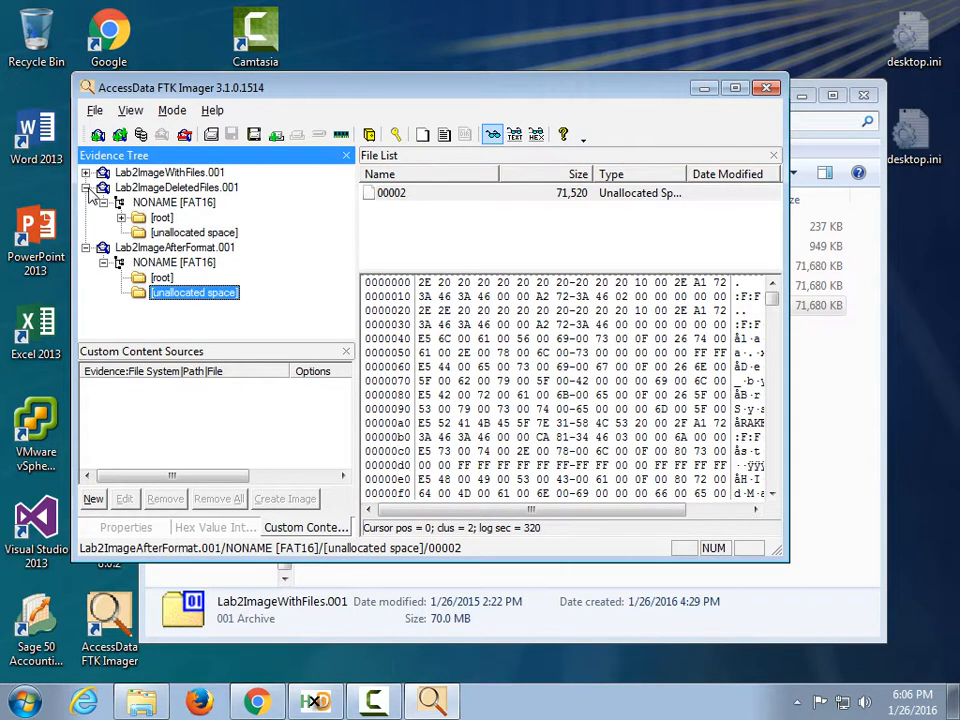
{"action": "left_click", "coordinate": [160, 217]}
{"action": "left_click", "coordinate": [121, 217]}
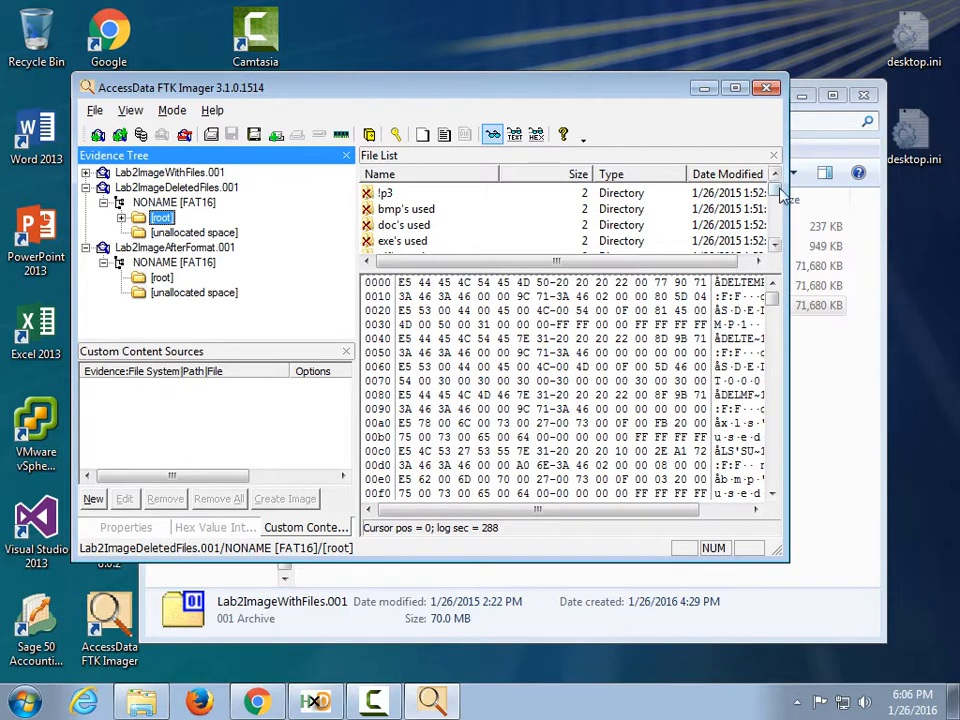
{"action": "left_click_drag", "start_coordinate": [776, 199], "coordinate": [776, 236]}
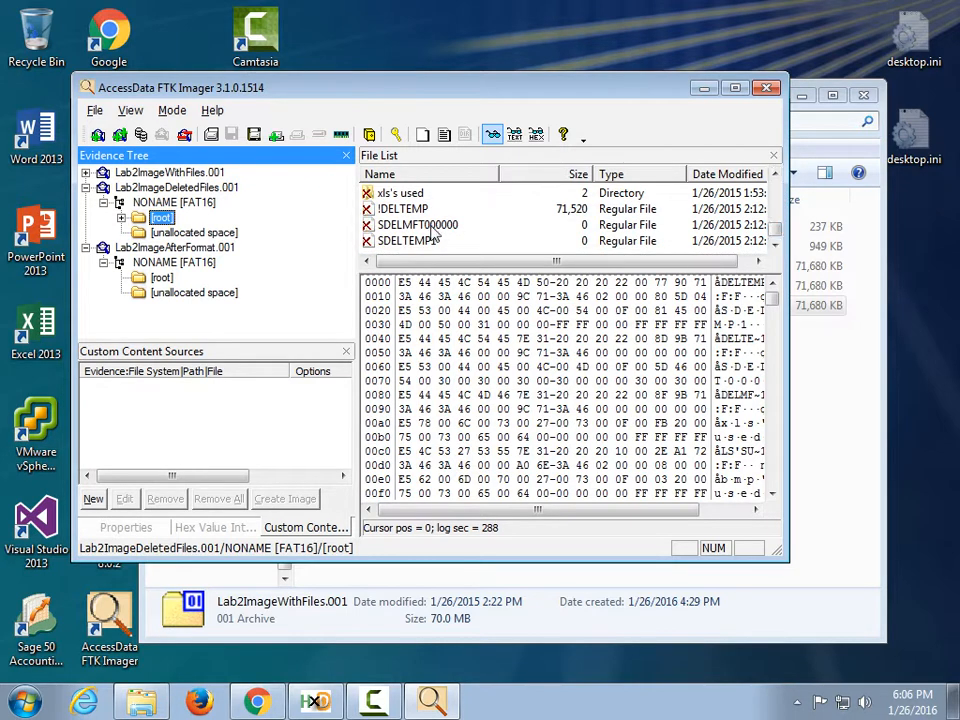
{"action": "left_click", "coordinate": [393, 211]}
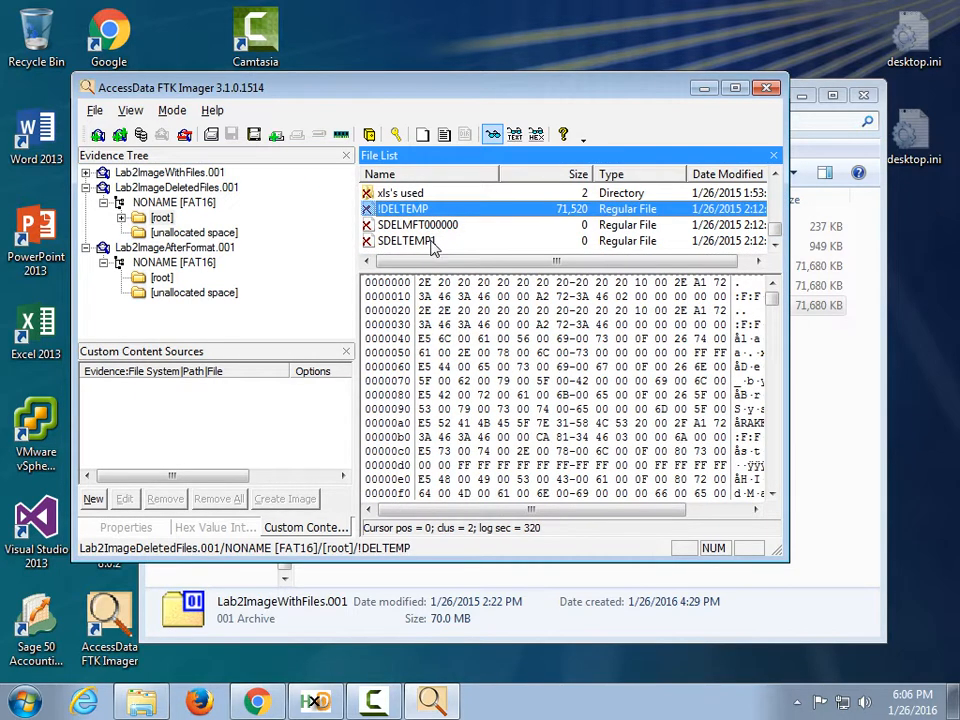
{"action": "key", "text": "Down"}
{"action": "key", "text": "Down"}
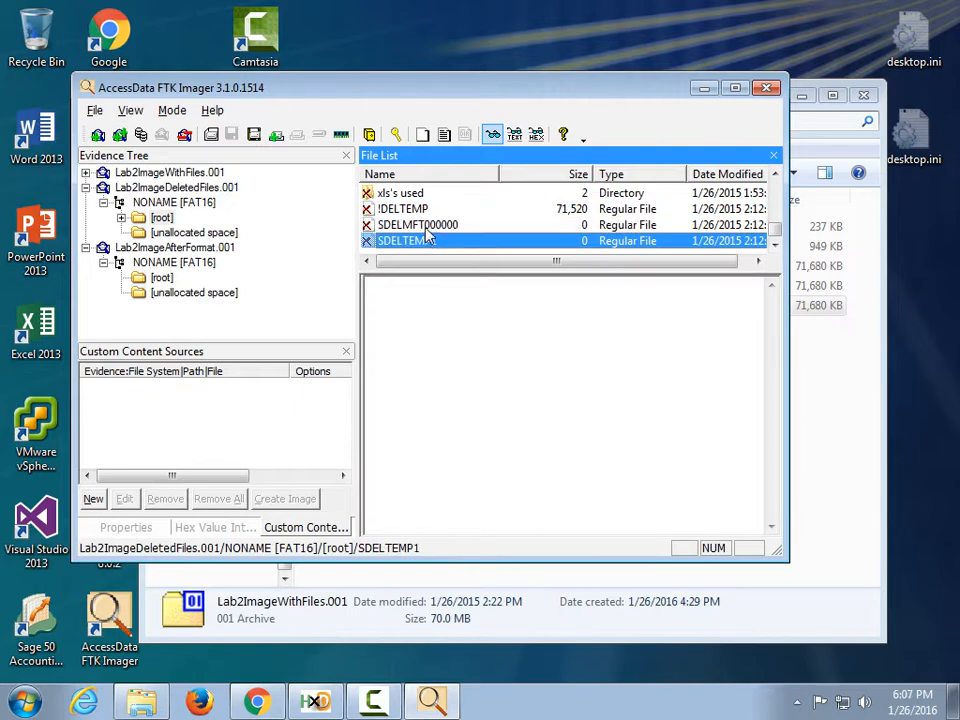
{"action": "key", "text": "Up"}
{"action": "key", "text": "Up"}
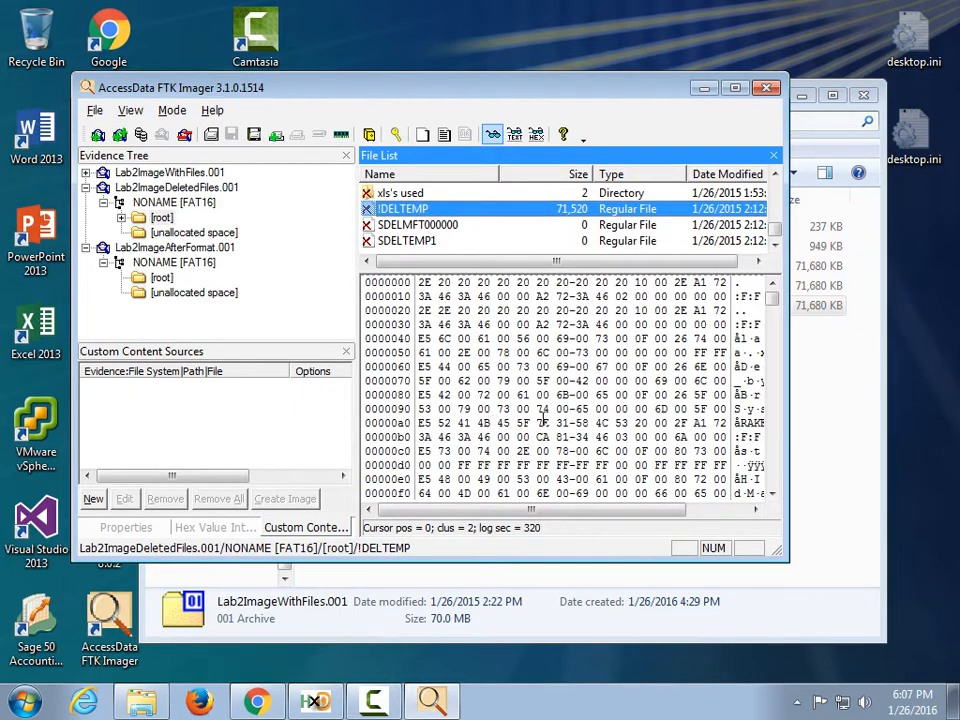
{"action": "mouse_move", "coordinate": [776, 300]}
{"action": "left_mouse_down"}
{"action": "mouse_move", "coordinate": [776, 491]}
{"action": "mouse_move", "coordinate": [776, 292]}
{"action": "left_mouse_up"}
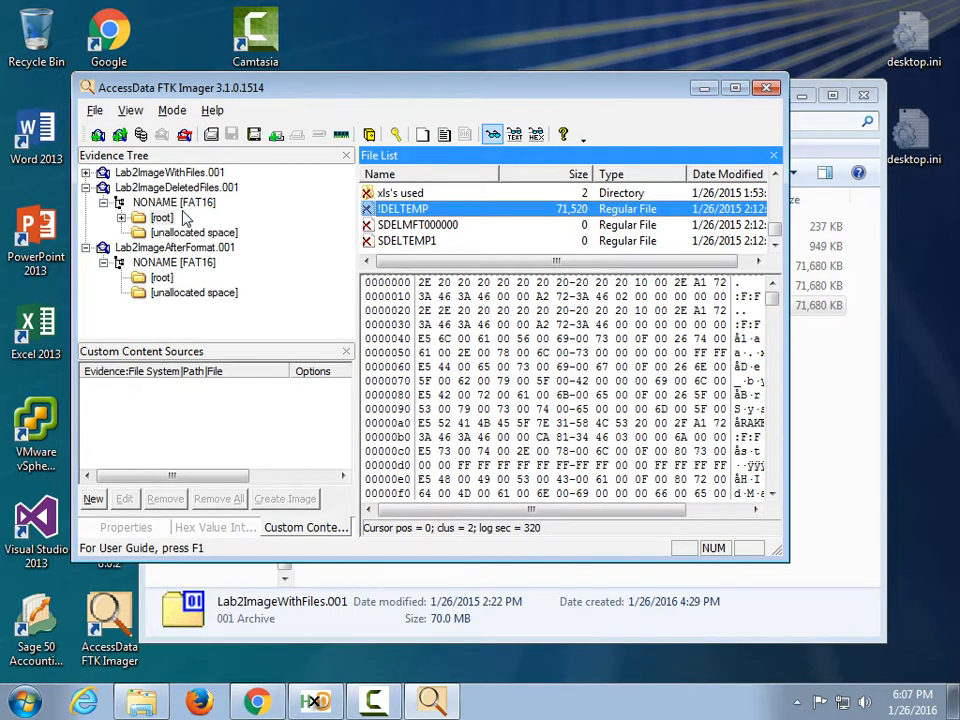
Select the Lab2ImageAfterFormat.001 image and look through the File menu without choosing a command.
{"action": "left_click", "coordinate": [103, 203]}
{"action": "left_click", "coordinate": [86, 187]}
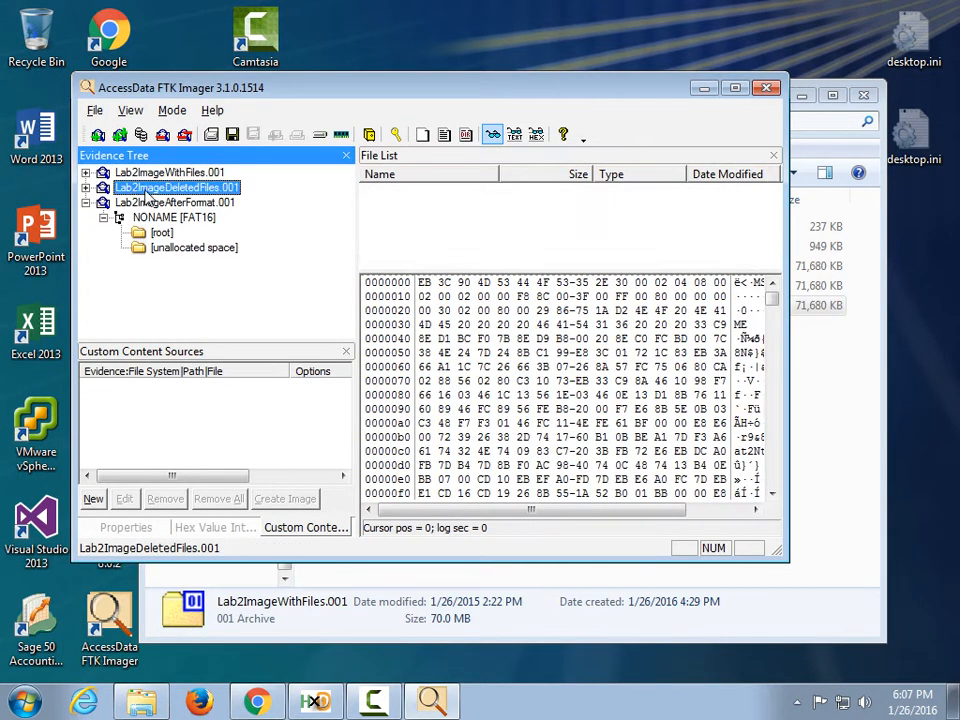
{"action": "left_click", "coordinate": [150, 202]}
{"action": "left_click", "coordinate": [94, 110]}
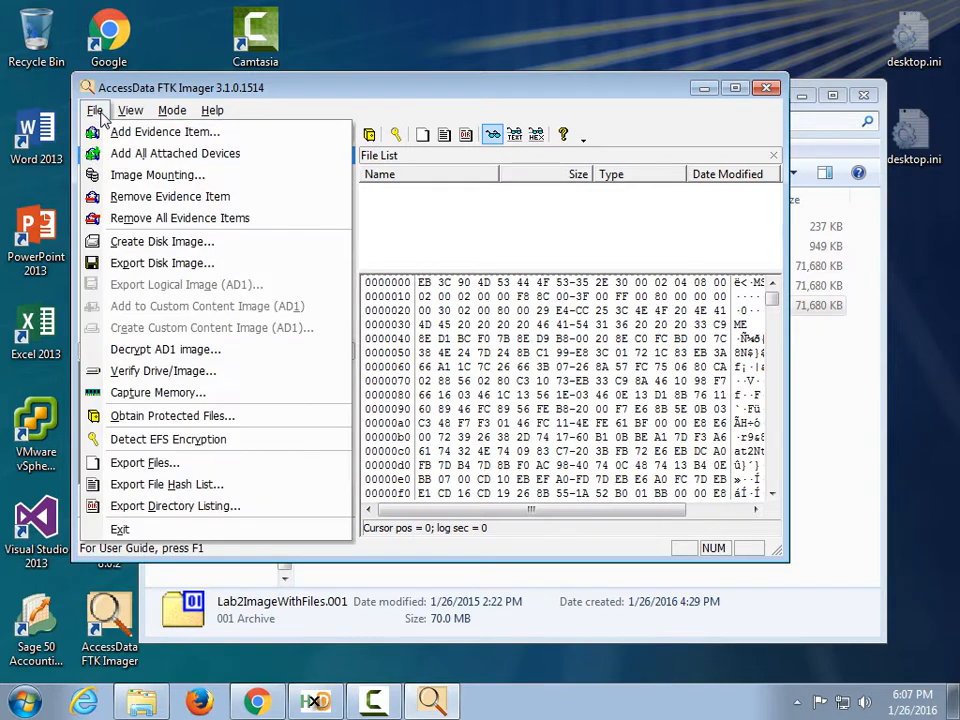
{"action": "mouse_move", "coordinate": [133, 115]}
{"action": "mouse_move", "coordinate": [96, 108]}
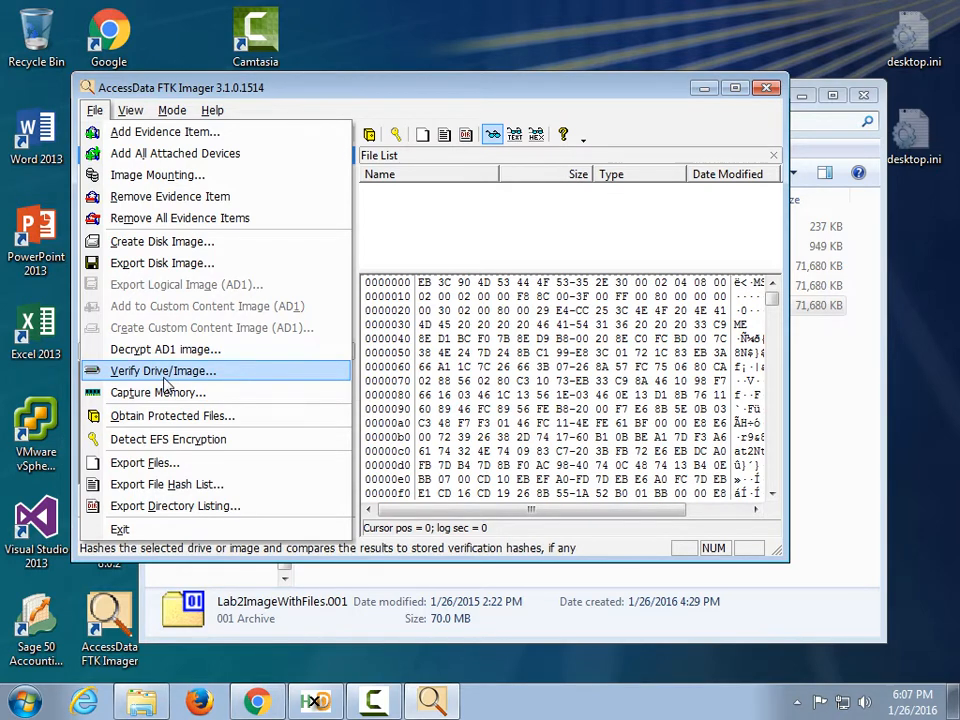
{"action": "left_click", "coordinate": [465, 100]}
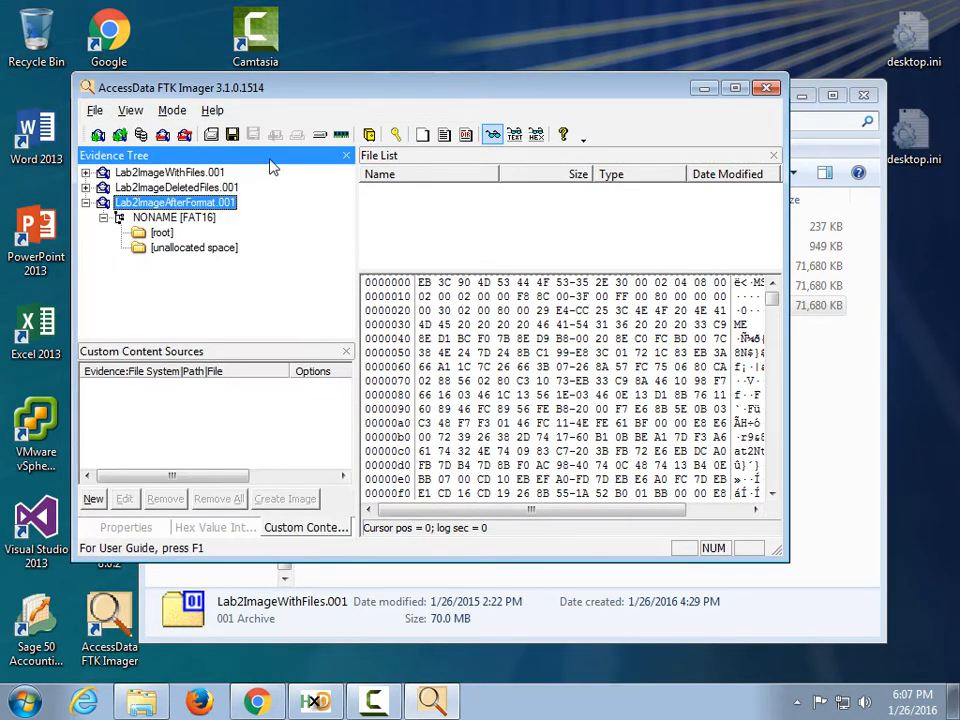
Verify Lab2ImageAfterFormat.001, review its MD5/SHA1 hashes with no bad sectors, and close the results.
{"action": "left_click", "coordinate": [86, 202]}
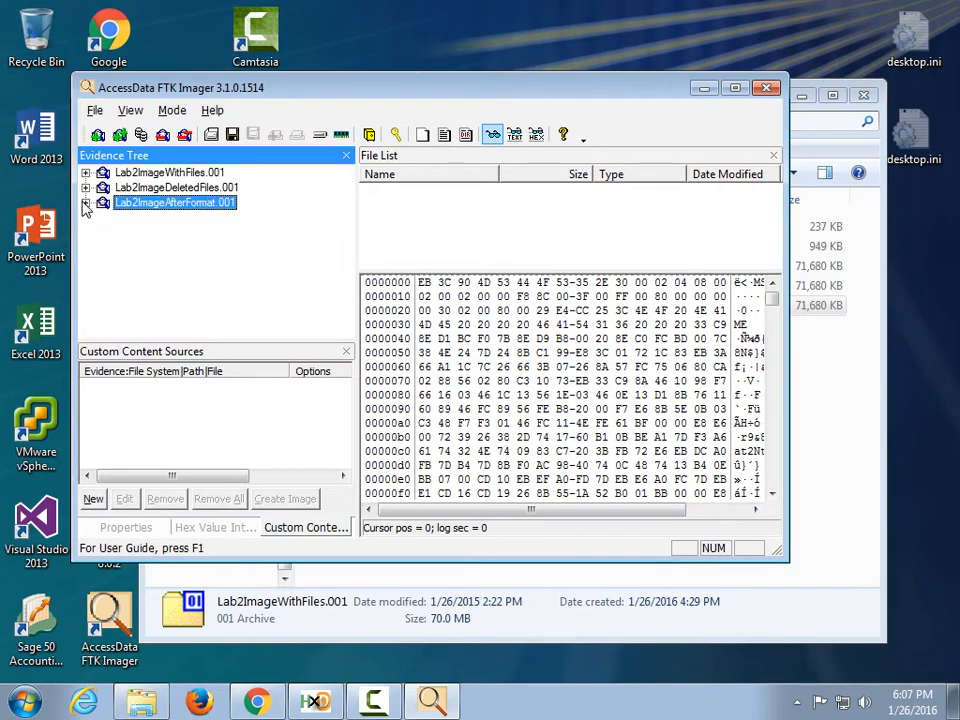
{"action": "left_click", "coordinate": [94, 110]}
{"action": "left_click", "coordinate": [180, 371]}
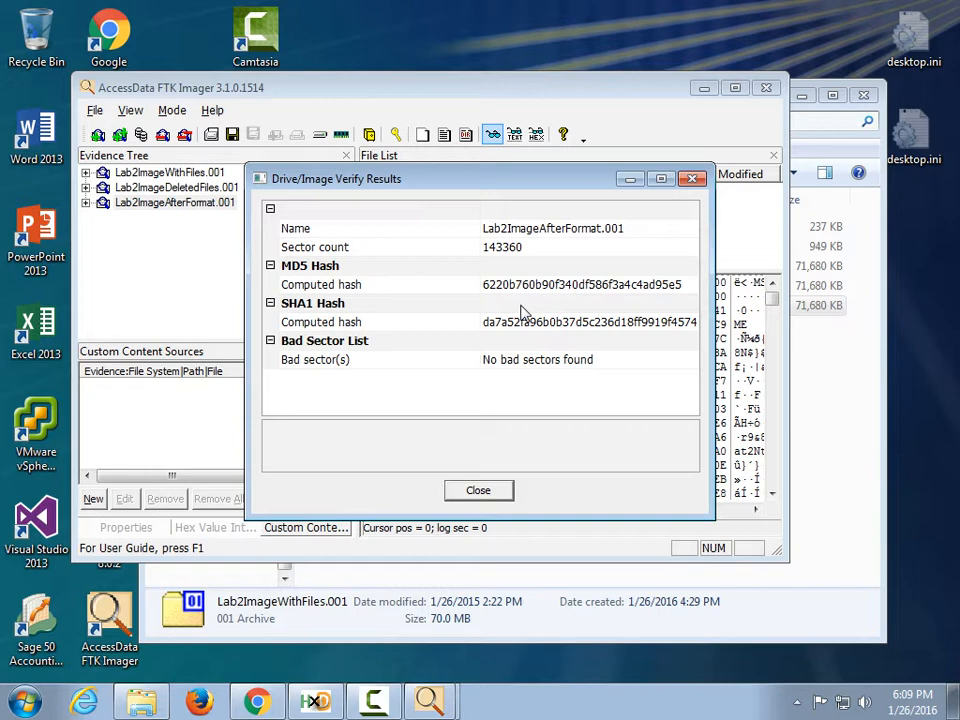
{"action": "left_click", "coordinate": [503, 497]}
{"action": "left_click", "coordinate": [94, 110]}
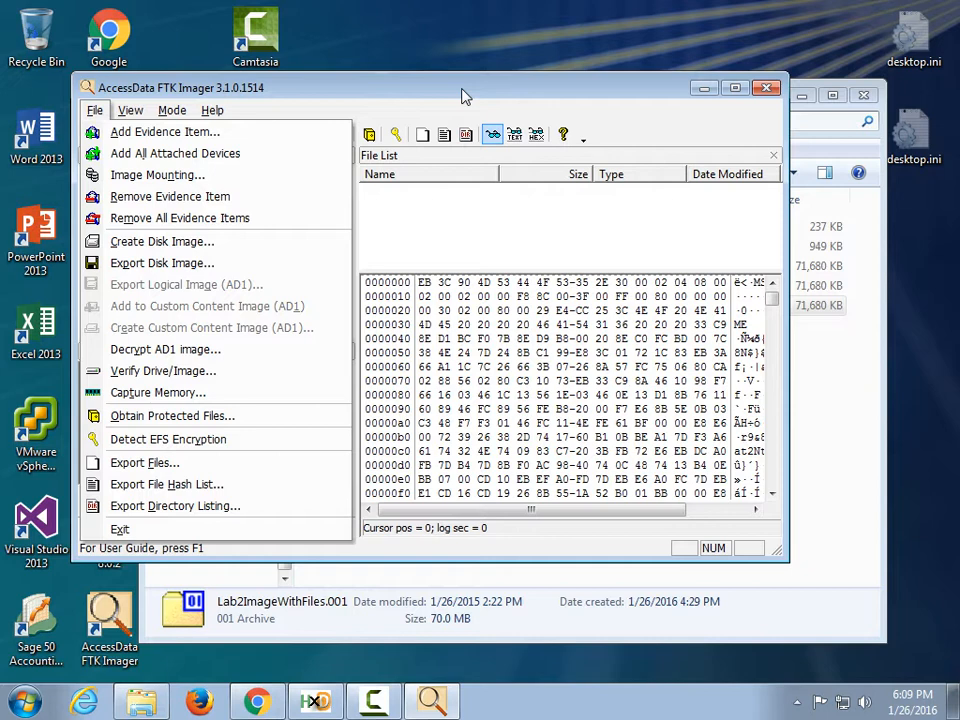
Add the Desktop's Forensics\Lab 1 Email Tracking folder contents as an evidence item.
{"action": "left_click", "coordinate": [218, 132]}
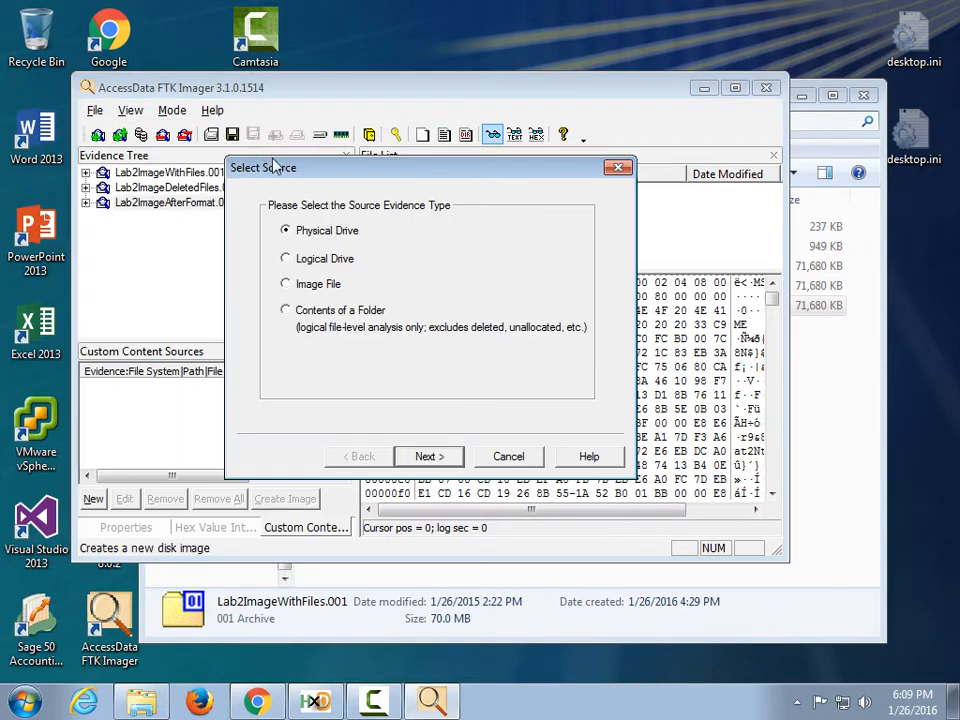
{"action": "left_click", "coordinate": [345, 328]}
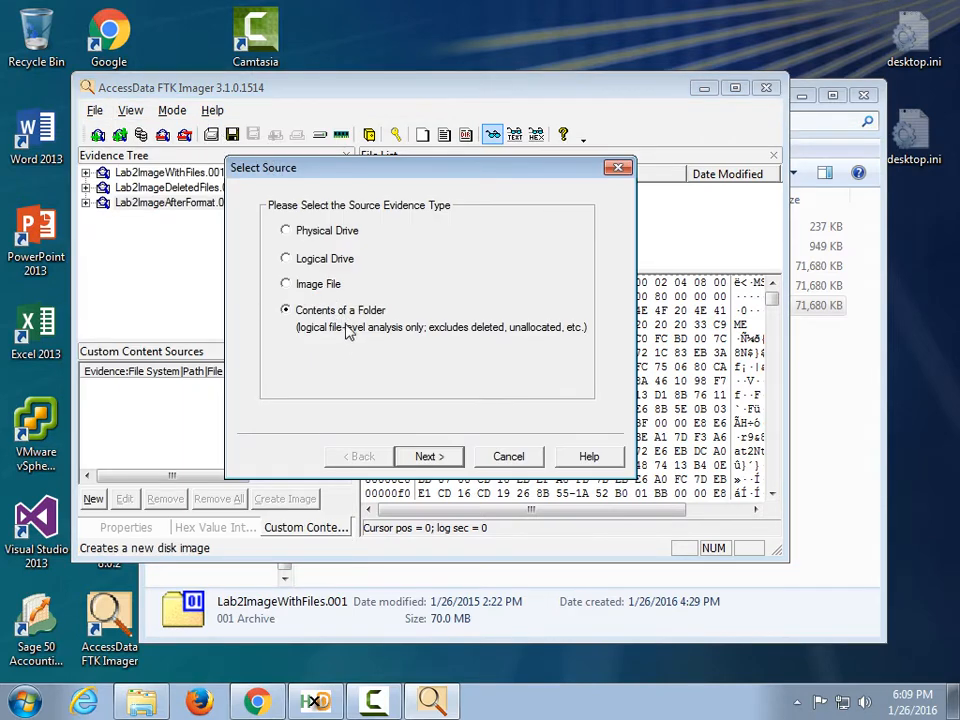
{"action": "left_click", "coordinate": [424, 457]}
{"action": "left_click", "coordinate": [515, 300]}
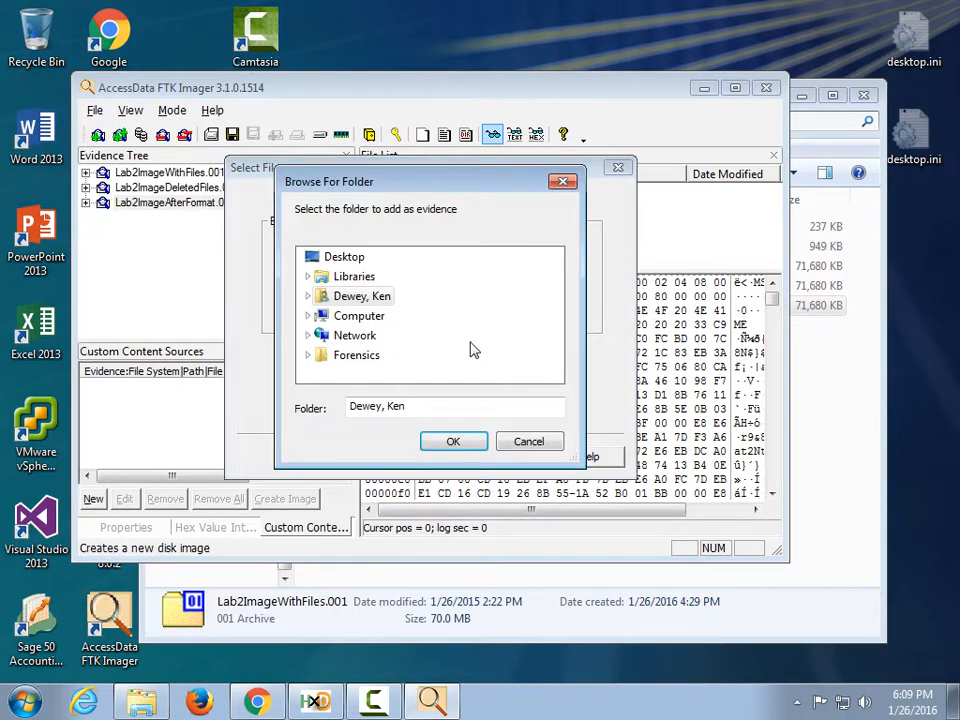
{"action": "left_click", "coordinate": [332, 259]}
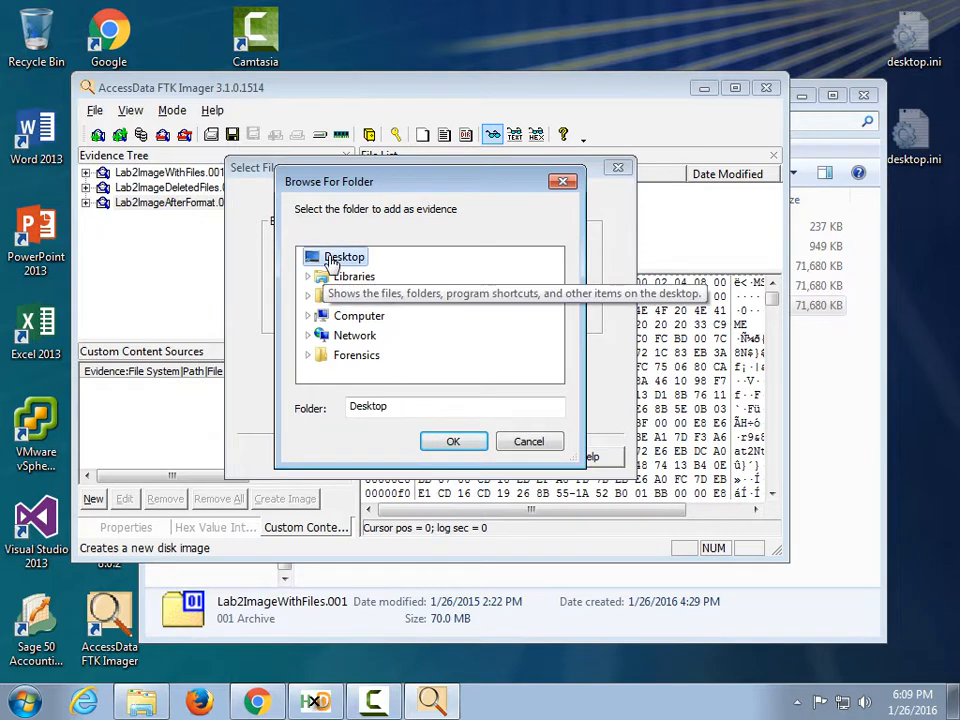
{"action": "double_click", "coordinate": [350, 357]}
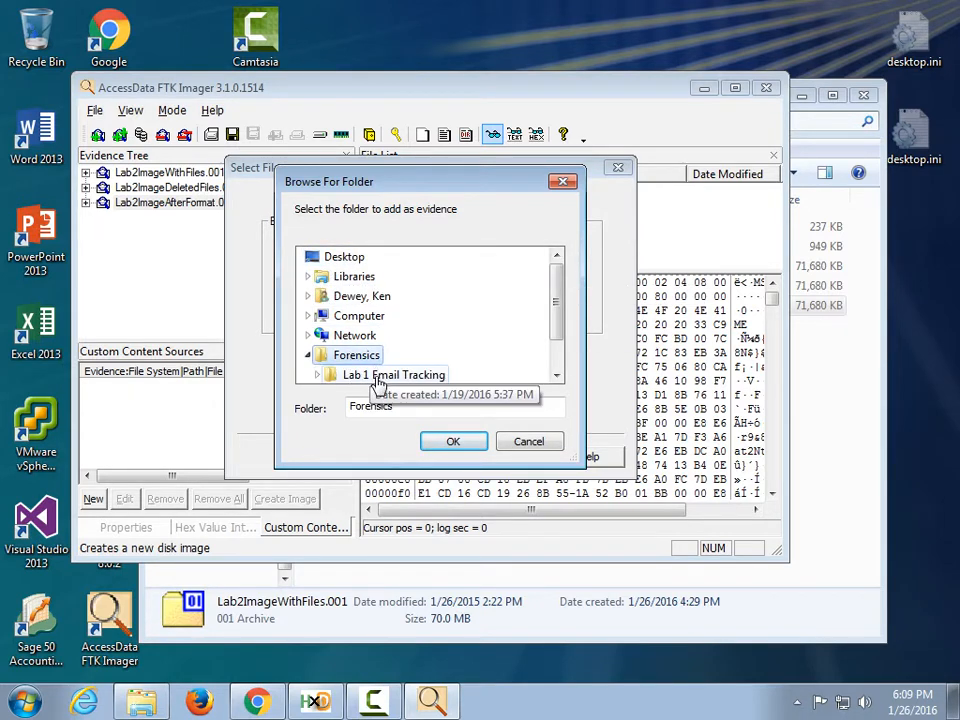
{"action": "double_click", "coordinate": [380, 376]}
{"action": "left_click", "coordinate": [453, 441]}
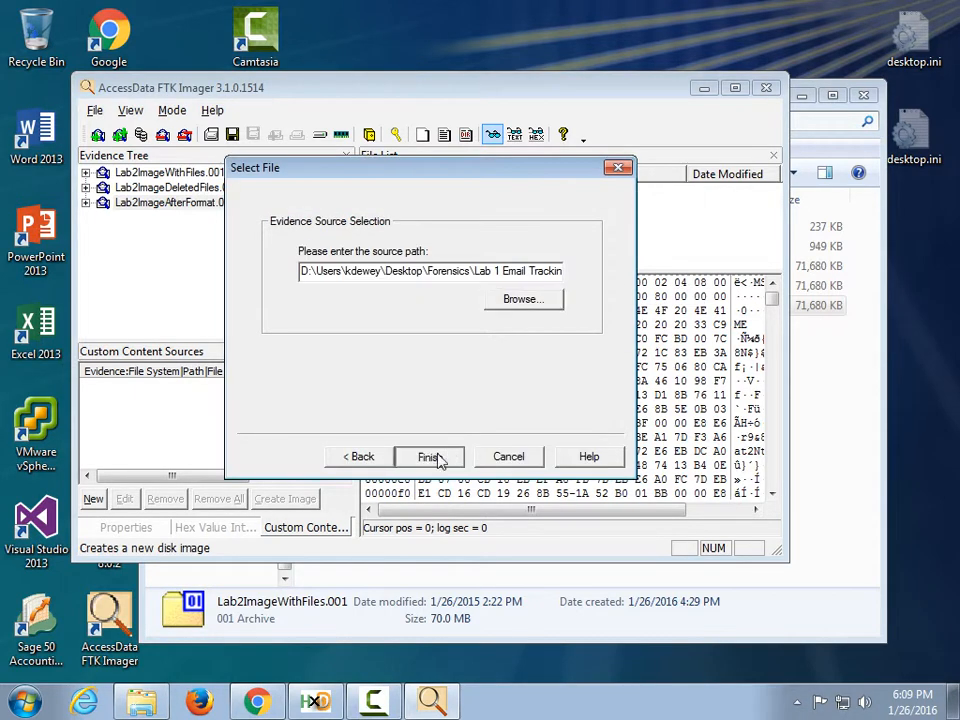
{"action": "left_click", "coordinate": [436, 457]}
Expand Lab 1 Email Tracking and list the five files in Flight Pilot Premium HD_files.
{"action": "left_click", "coordinate": [86, 218]}
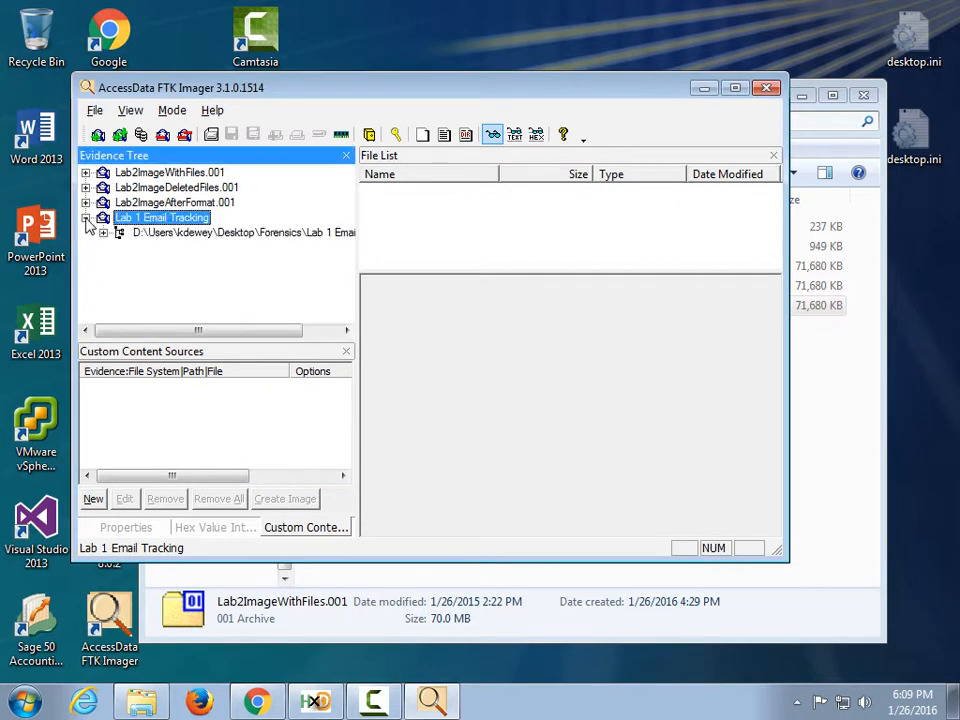
{"action": "left_click", "coordinate": [103, 232]}
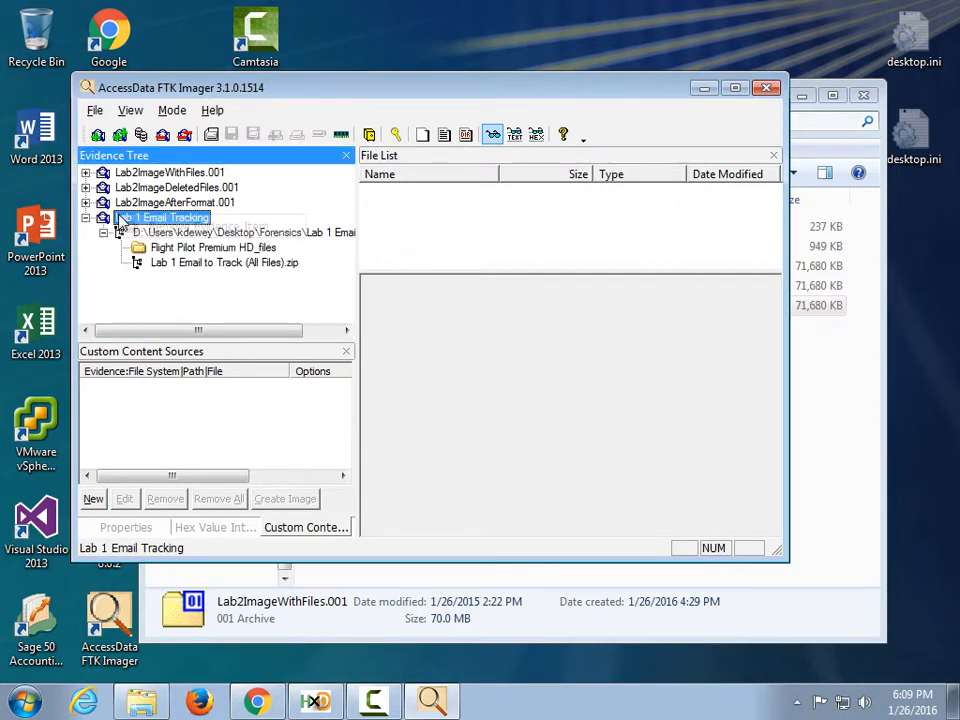
{"action": "left_click", "coordinate": [94, 110]}
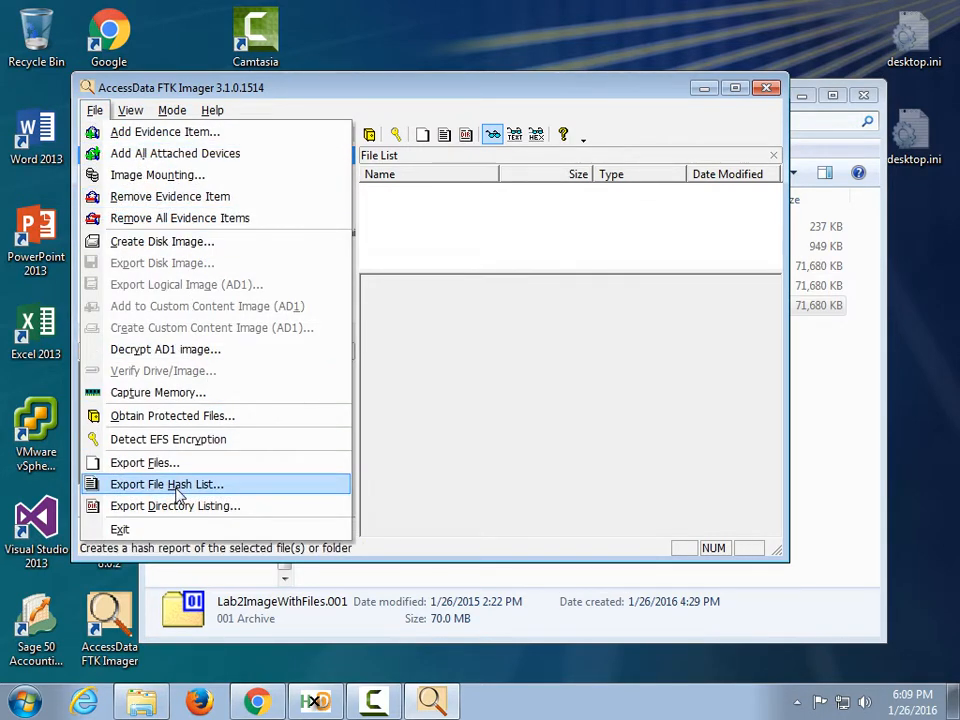
{"action": "left_click", "coordinate": [557, 422]}
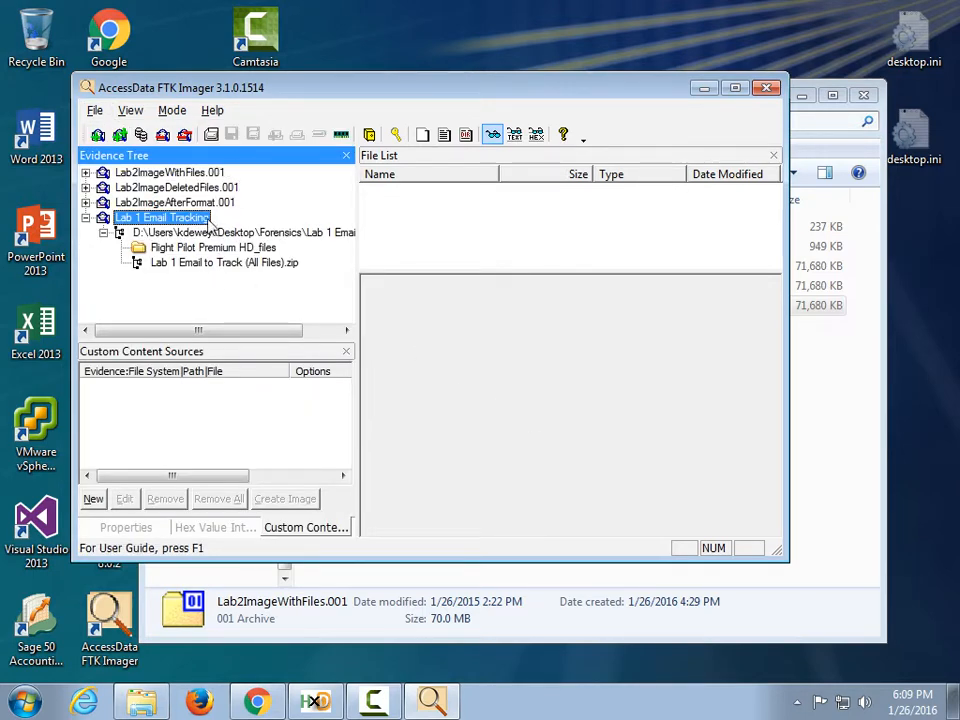
{"action": "left_click", "coordinate": [185, 248]}
{"action": "left_click", "coordinate": [125, 217]}
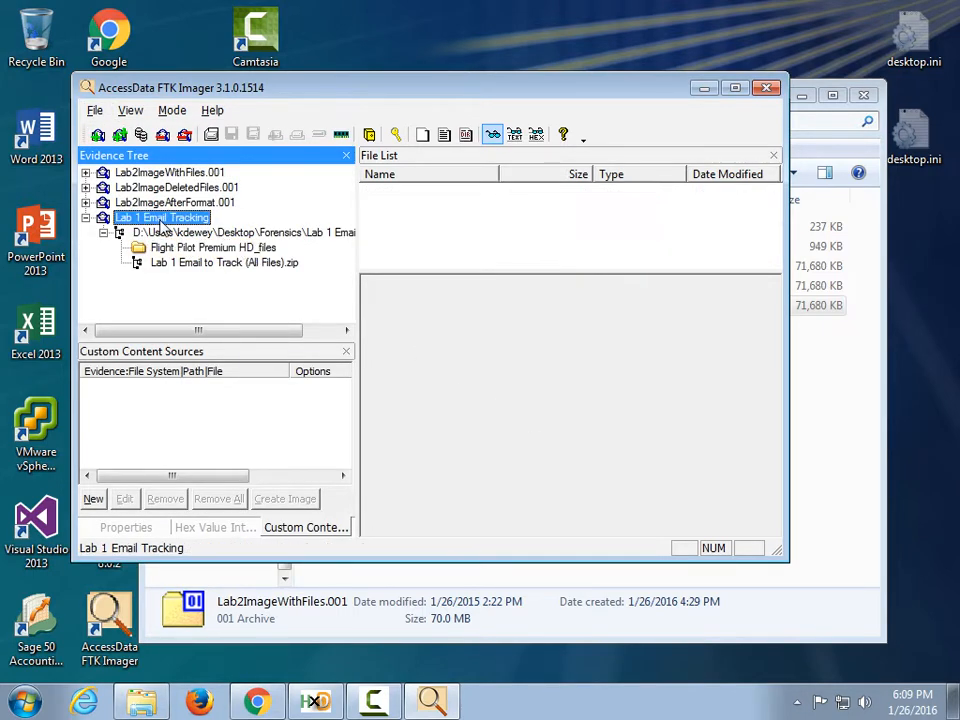
{"action": "left_click", "coordinate": [140, 248]}
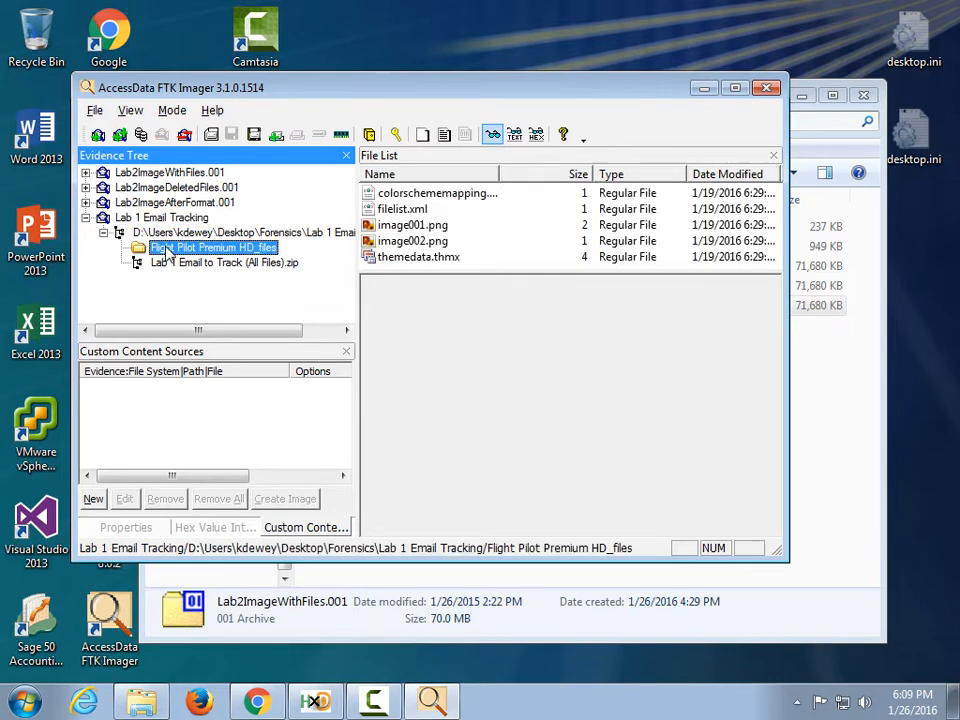
{"action": "left_click", "coordinate": [95, 110]}
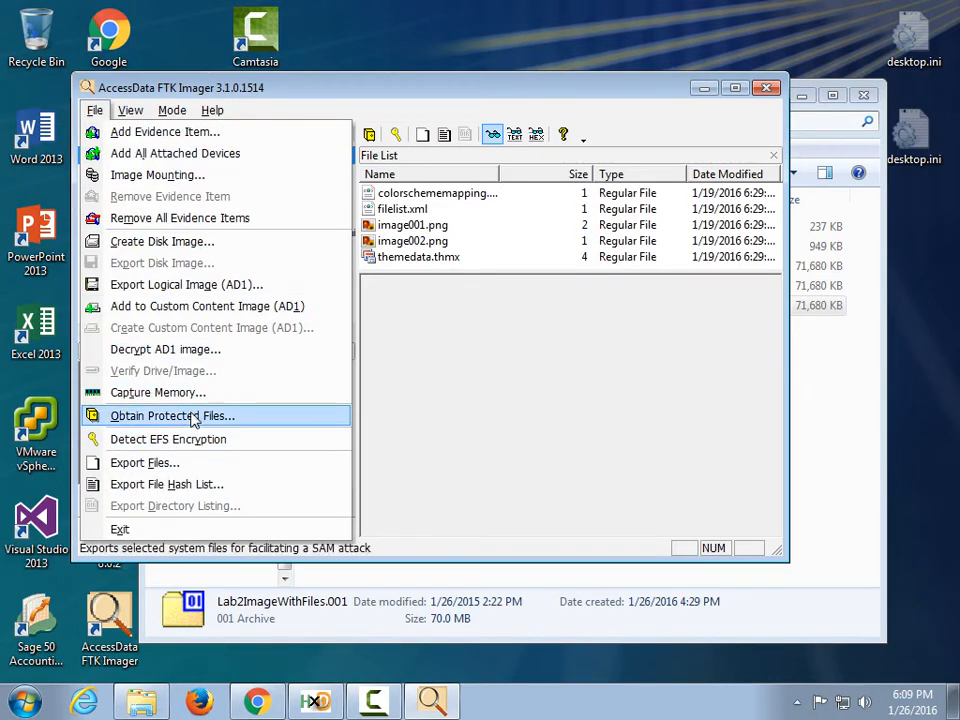
Export the listed files' hash list as trest.csv into the Lab 2 Manual folder.
{"action": "left_click", "coordinate": [215, 485]}
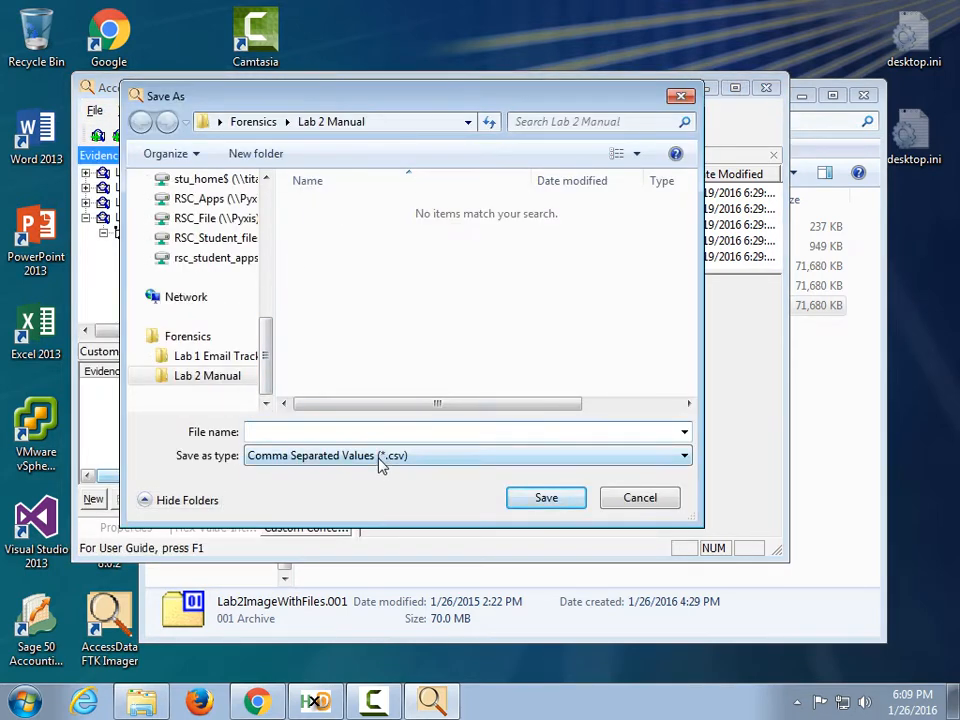
{"action": "type", "text": "trest"}
{"action": "left_click", "coordinate": [546, 497]}
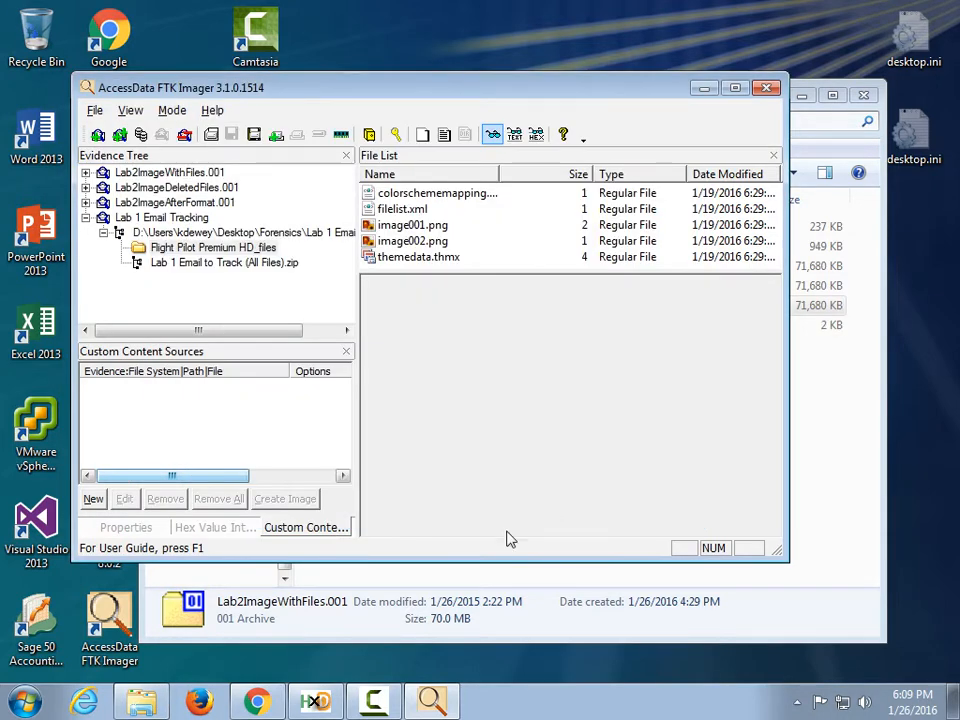
{"action": "left_click", "coordinate": [149, 706]}
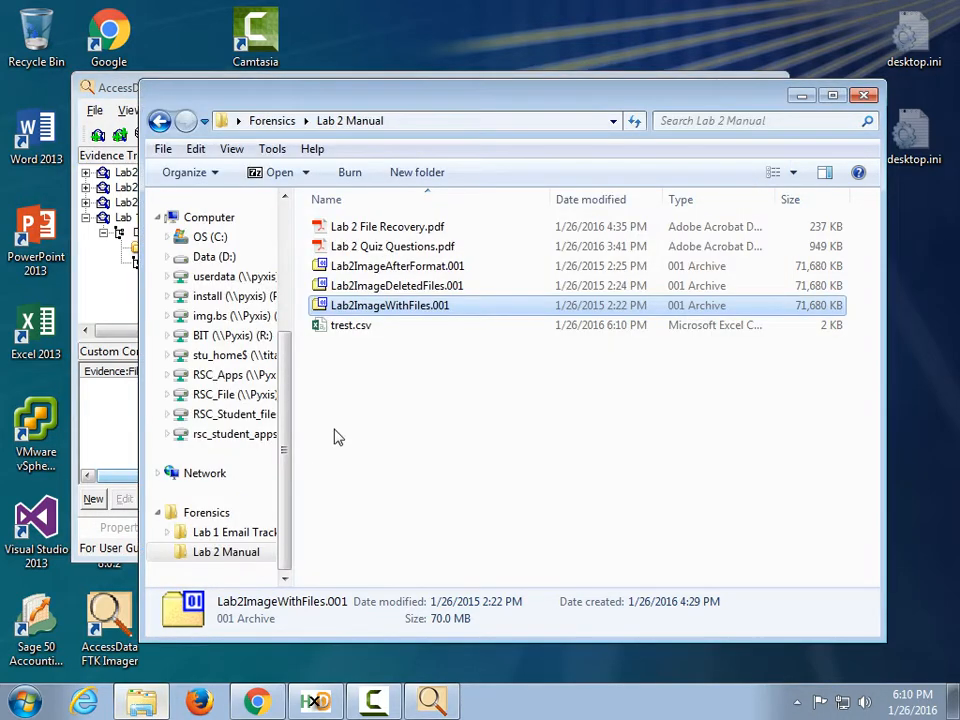
Open trest.csv in Excel, autofit column A to show the MD5 hashes, and close without saving.
{"action": "double_click", "coordinate": [345, 326]}
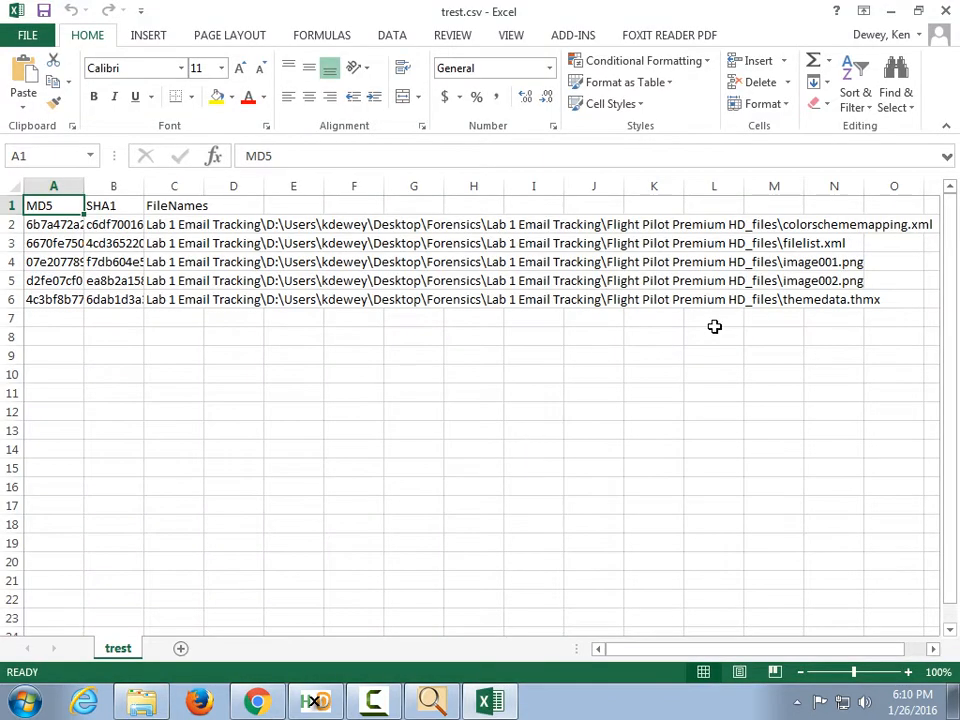
{"action": "left_click", "coordinate": [823, 278]}
{"action": "left_click", "coordinate": [776, 225]}
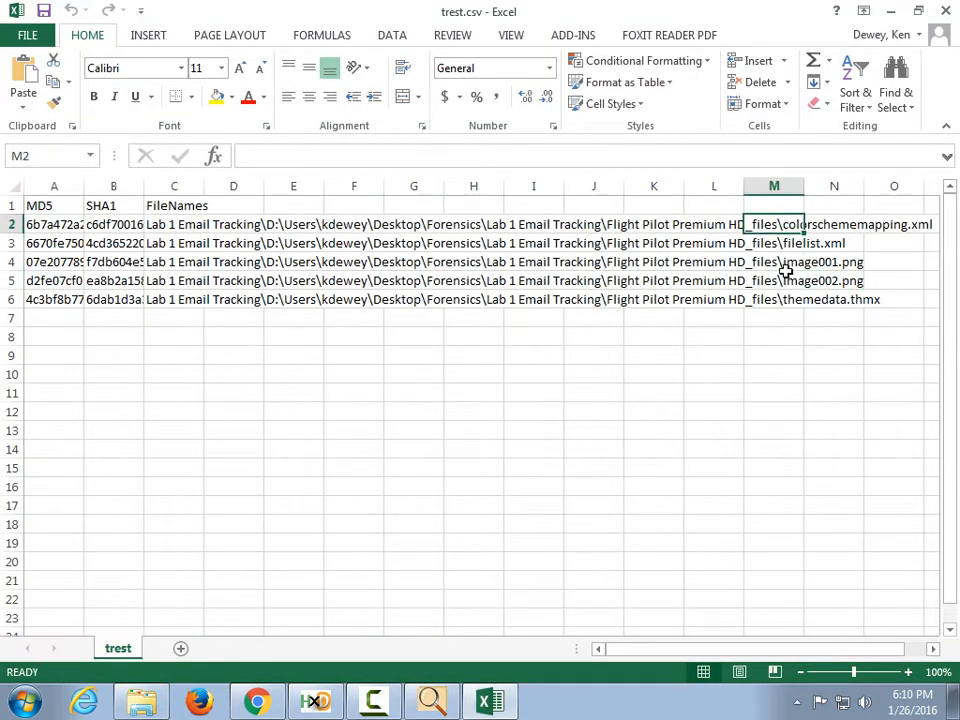
{"action": "double_click", "coordinate": [84, 186]}
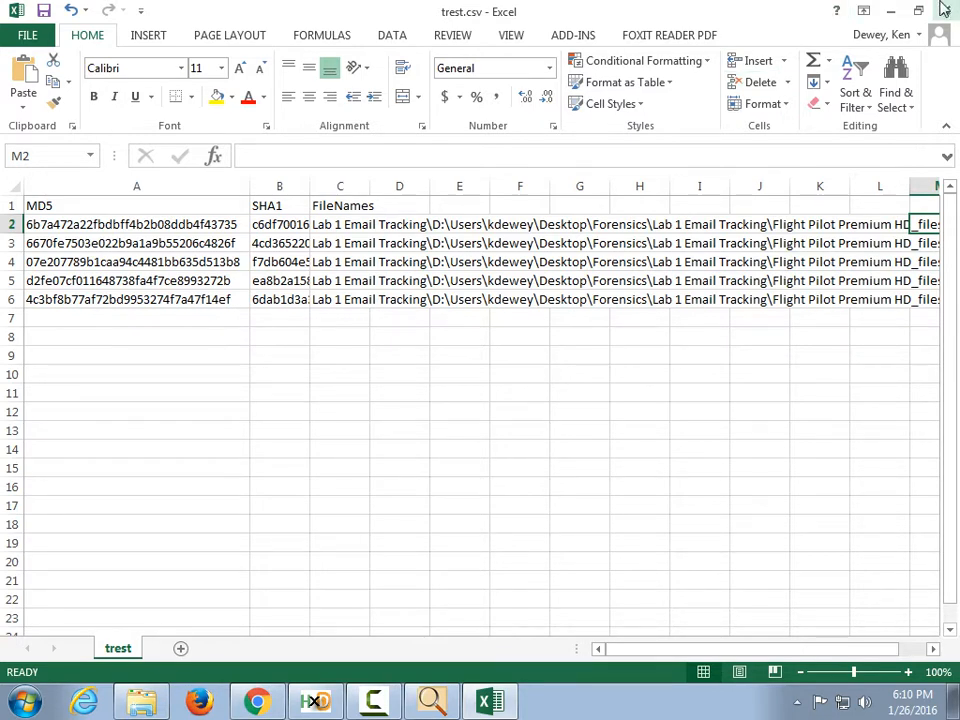
{"action": "left_click", "coordinate": [945, 10]}
{"action": "left_click", "coordinate": [489, 370]}
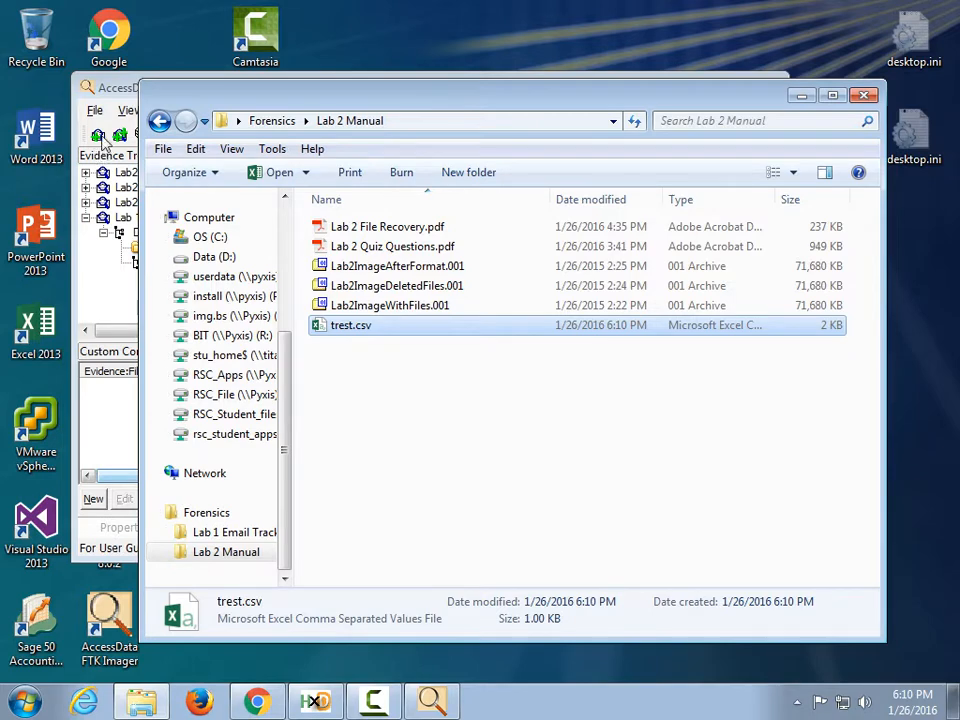
Remove the existing Lab 1 Email Tracking entry from the evidence tree.
{"action": "left_click", "coordinate": [123, 88]}
{"action": "left_click", "coordinate": [94, 110]}
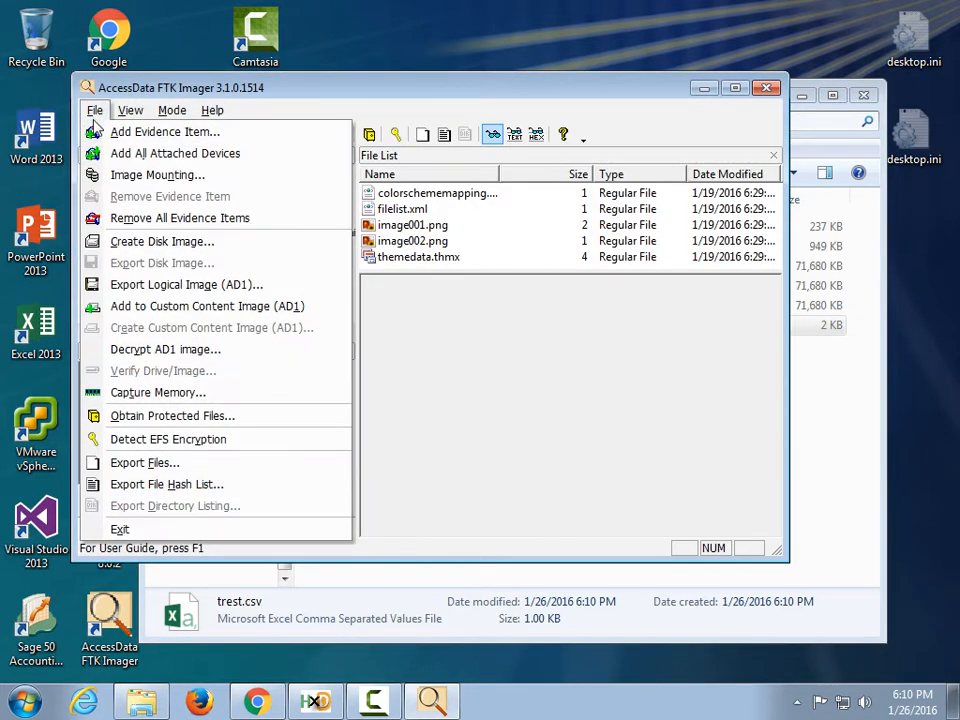
{"action": "left_click", "coordinate": [592, 381]}
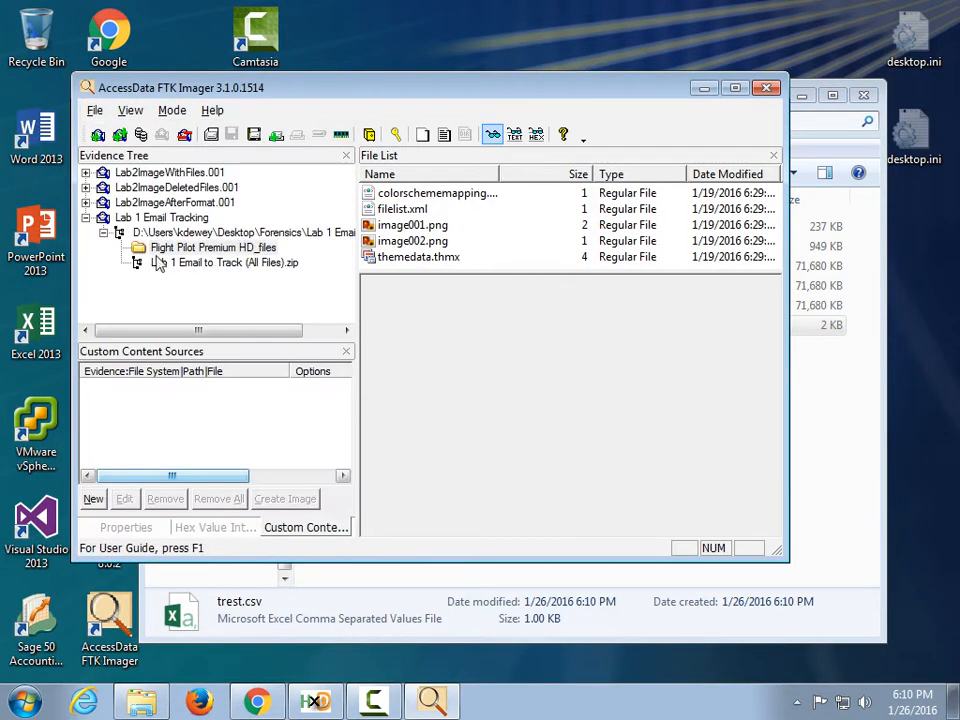
{"action": "left_click", "coordinate": [113, 218]}
{"action": "right_click", "coordinate": [113, 218]}
{"action": "left_click", "coordinate": [125, 172]}
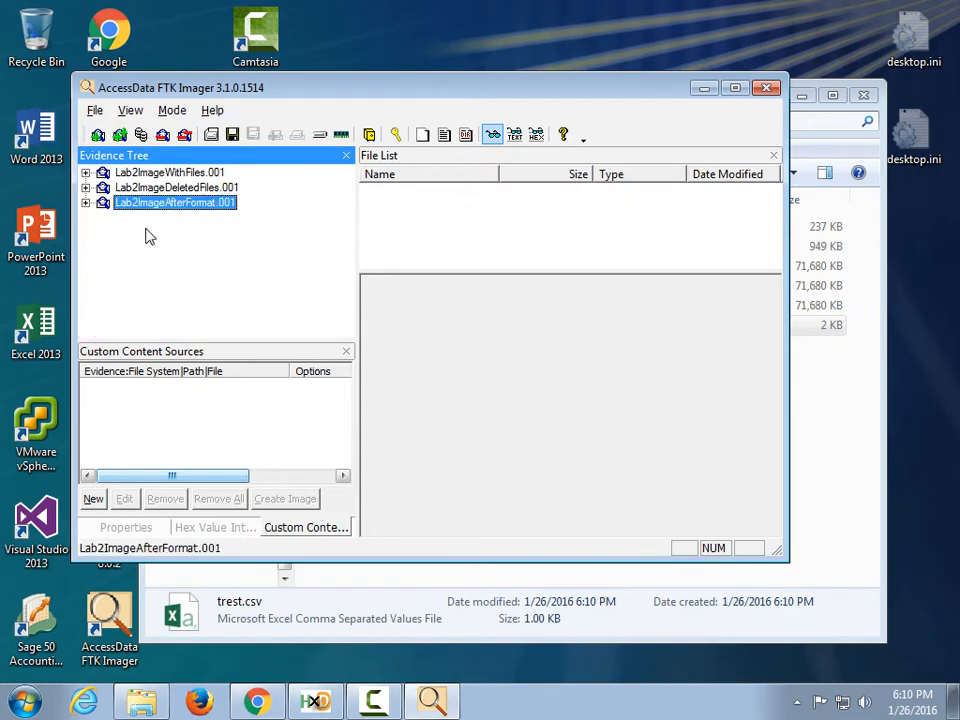
Re-add the Forensics\Lab 1 Email Tracking folder contents as an evidence item.
{"action": "left_click", "coordinate": [95, 111]}
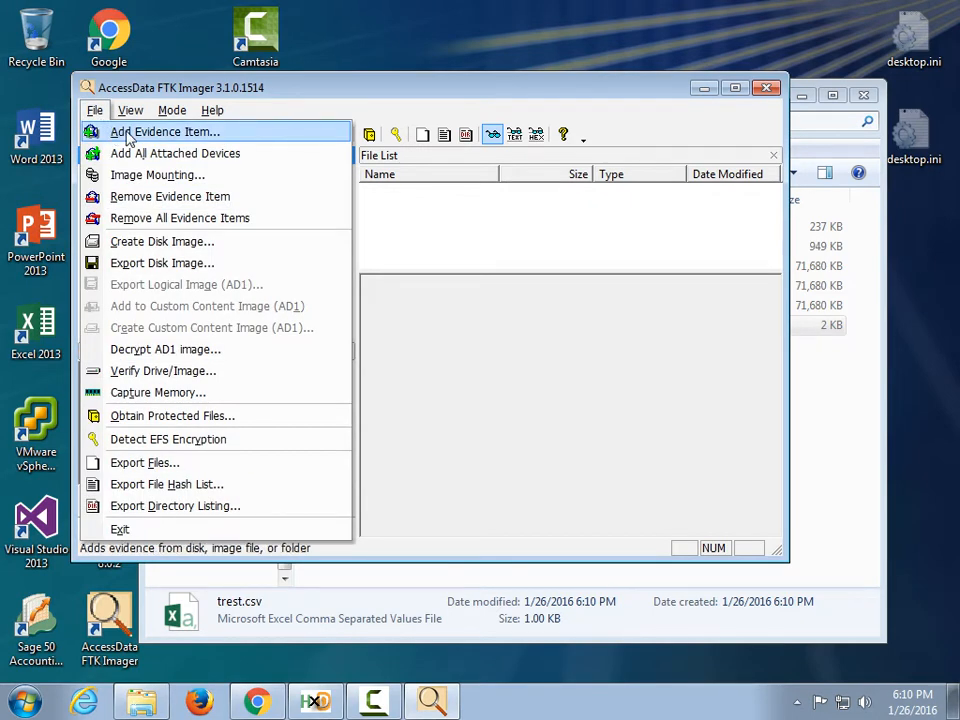
{"action": "left_click", "coordinate": [127, 135]}
{"action": "left_click", "coordinate": [300, 311]}
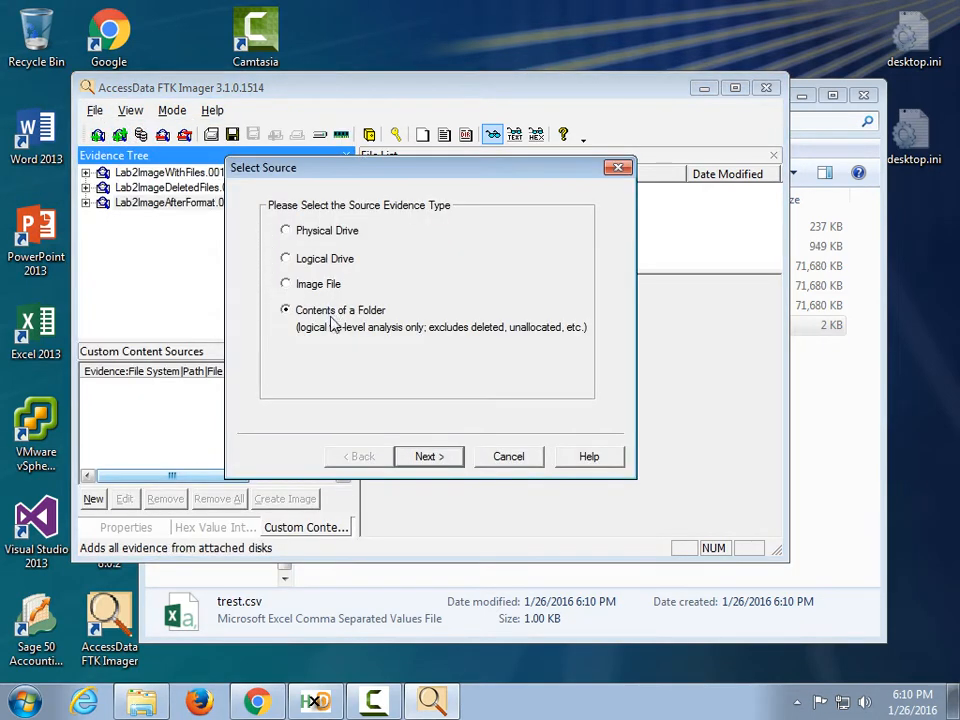
{"action": "left_click", "coordinate": [430, 458]}
{"action": "left_click", "coordinate": [512, 298]}
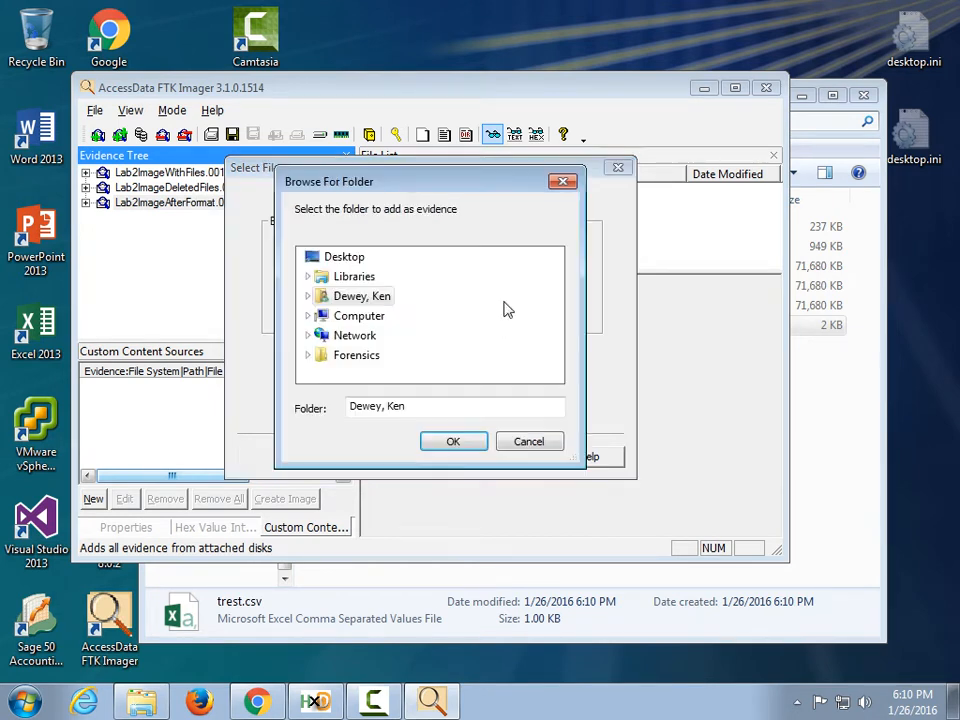
{"action": "left_click", "coordinate": [307, 355]}
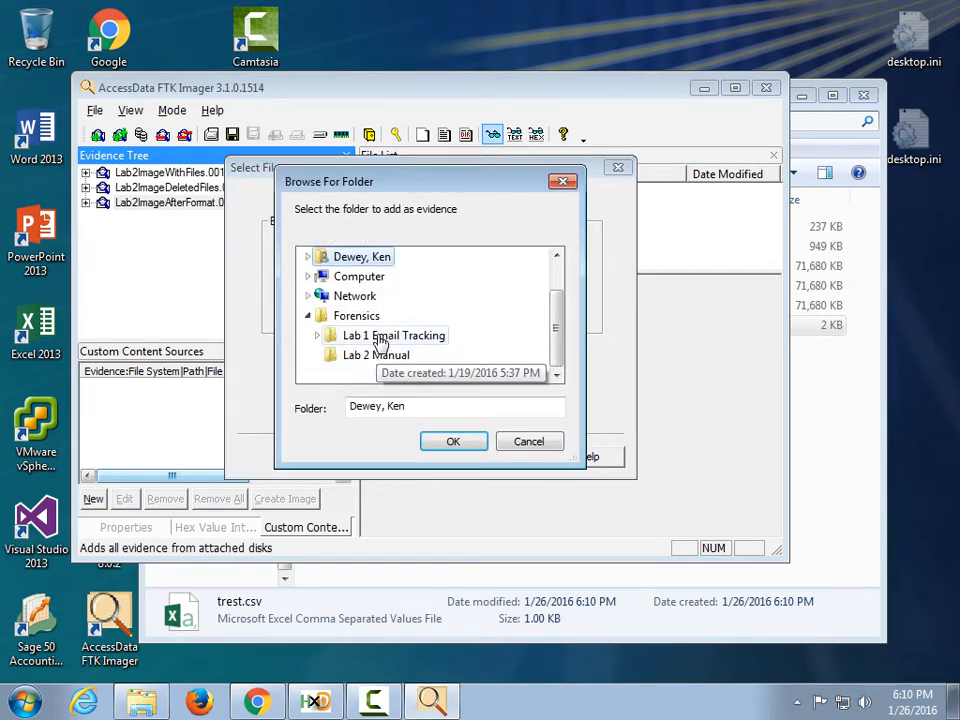
{"action": "left_click", "coordinate": [365, 338]}
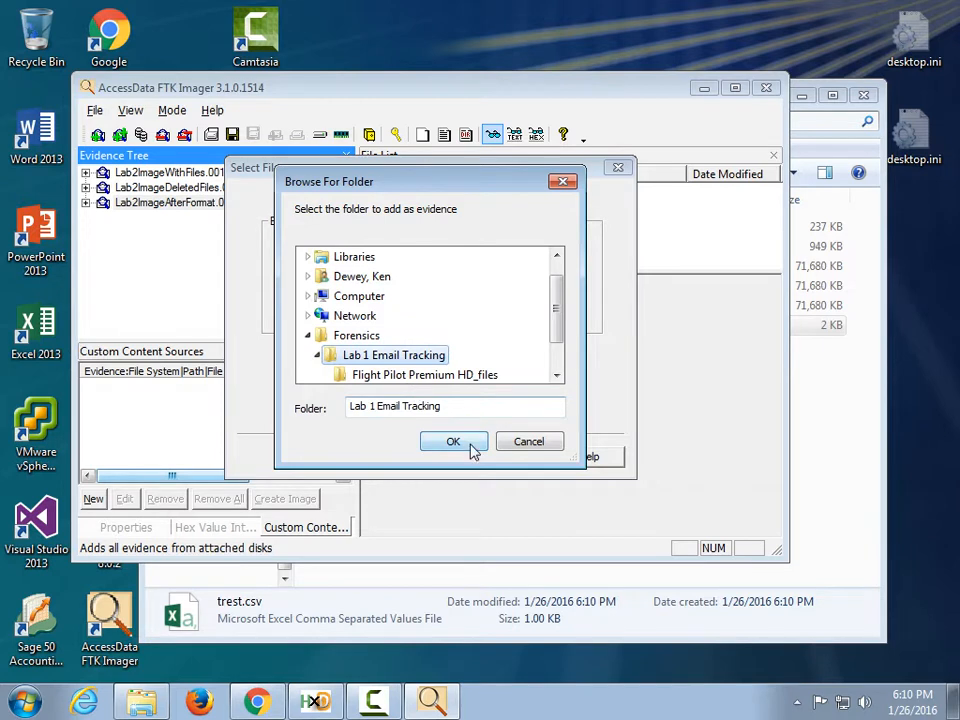
{"action": "left_click", "coordinate": [469, 447]}
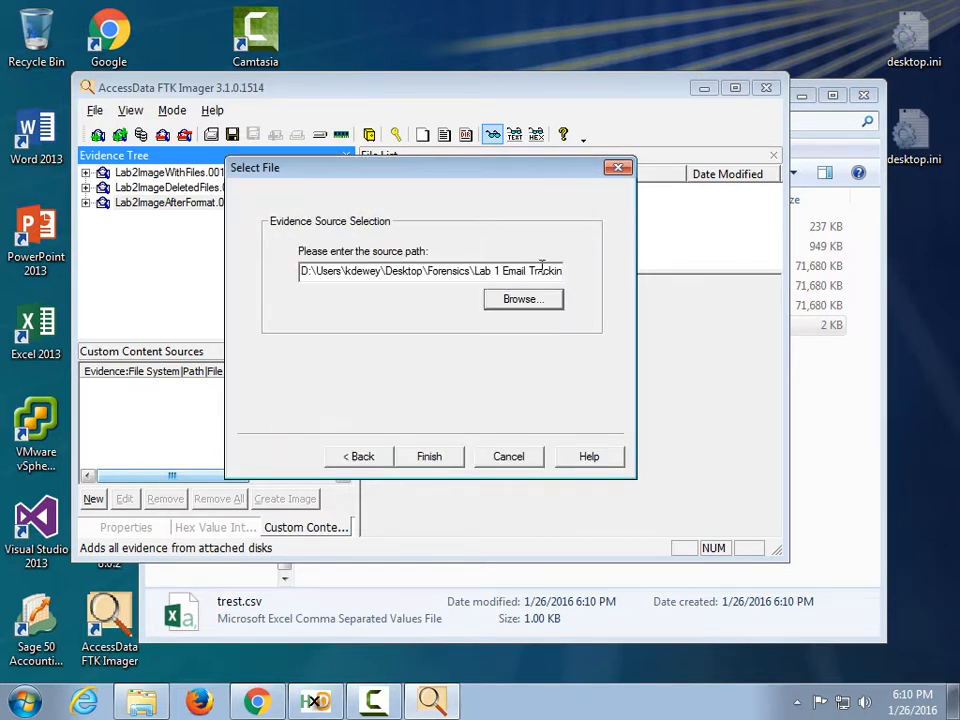
{"action": "left_click", "coordinate": [429, 455]}
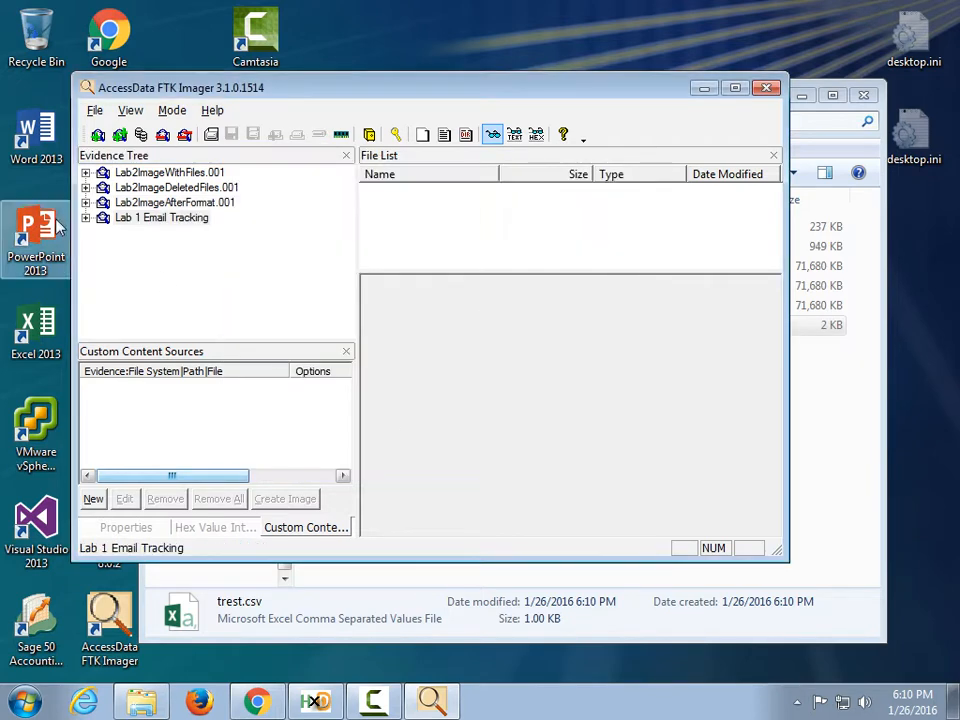
Expand Lab 1 Email Tracking to list the five files in Flight Pilot Premium HD_files.
{"action": "left_click", "coordinate": [88, 218]}
{"action": "left_click", "coordinate": [103, 232]}
{"action": "left_click", "coordinate": [140, 248]}
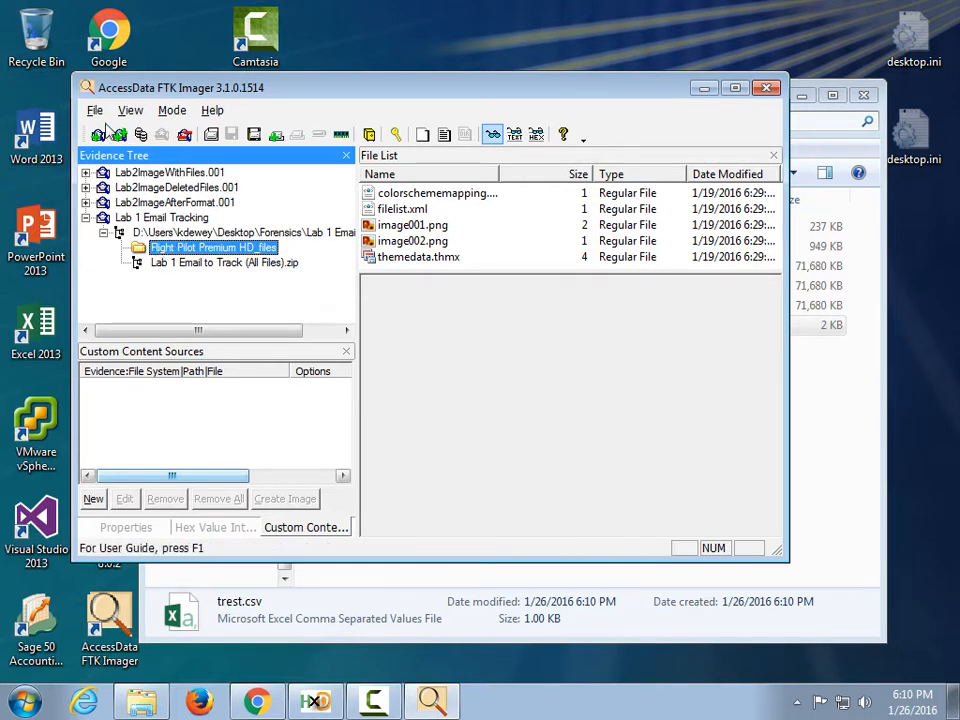
Export Flight Pilot Premium HD_files' hash list as test2.csv and open it in Excel.
{"action": "right_click", "coordinate": [173, 250]}
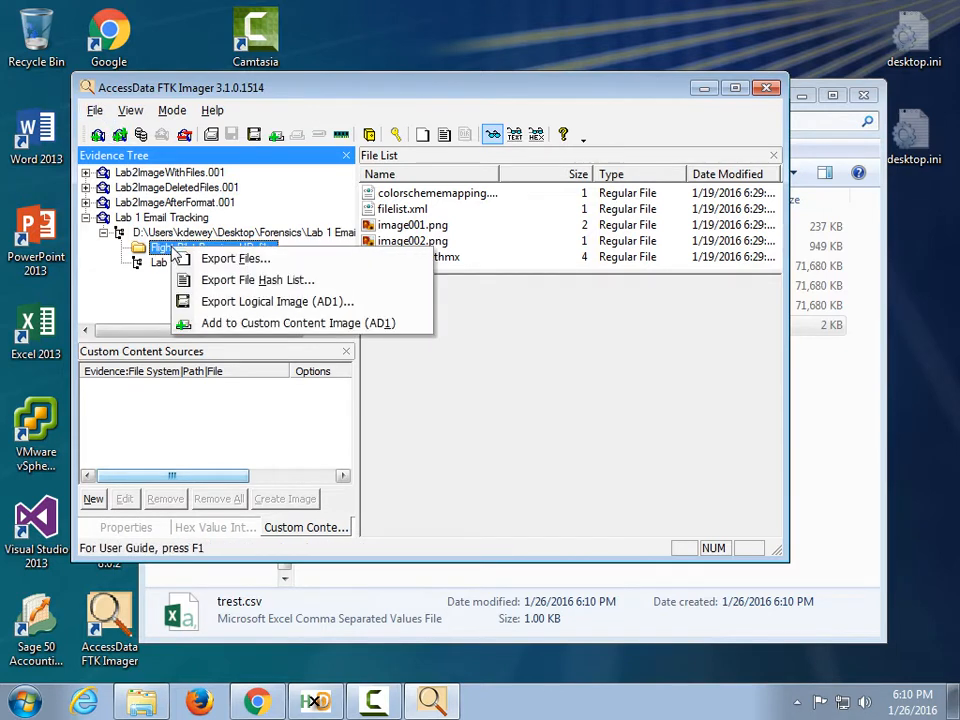
{"action": "left_click", "coordinate": [270, 282]}
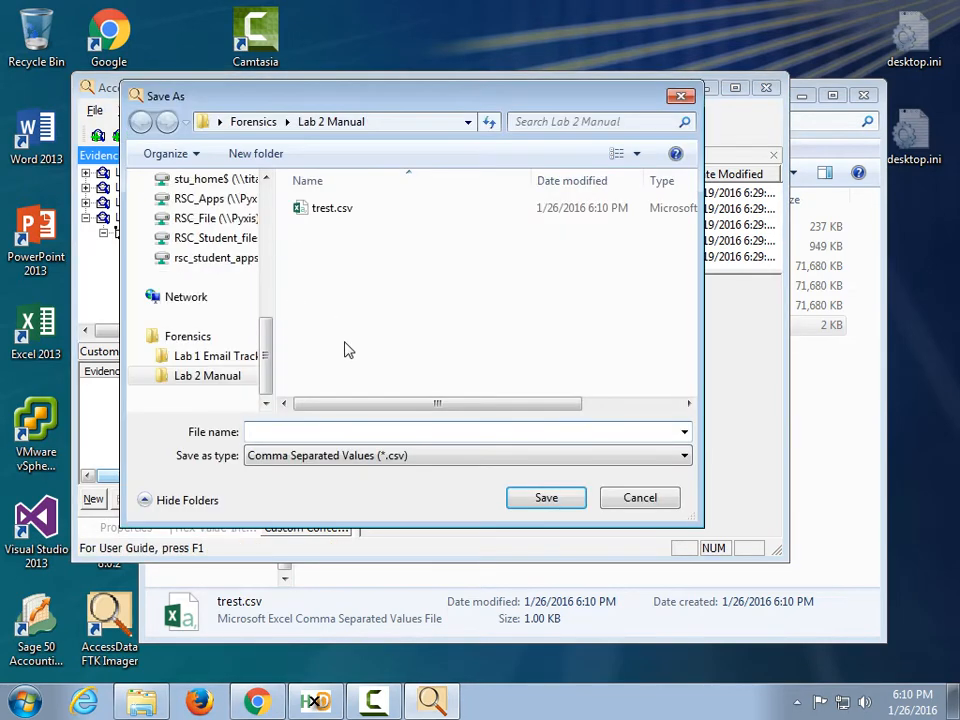
{"action": "type", "text": "test2"}
{"action": "key", "text": "Return"}
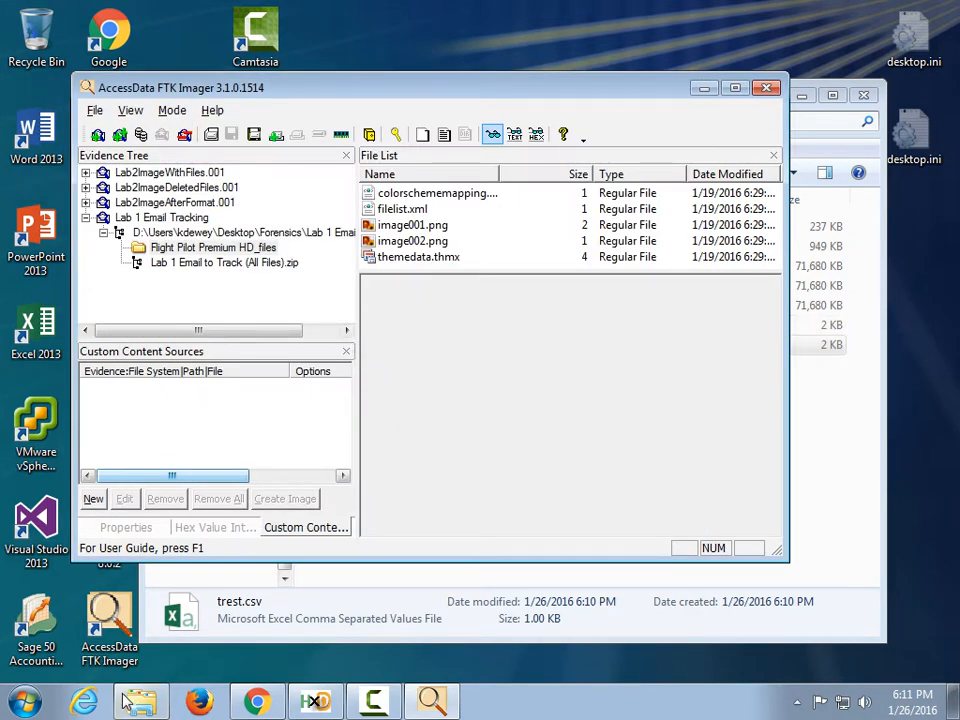
{"action": "left_click", "coordinate": [158, 688]}
{"action": "double_click", "coordinate": [358, 328]}
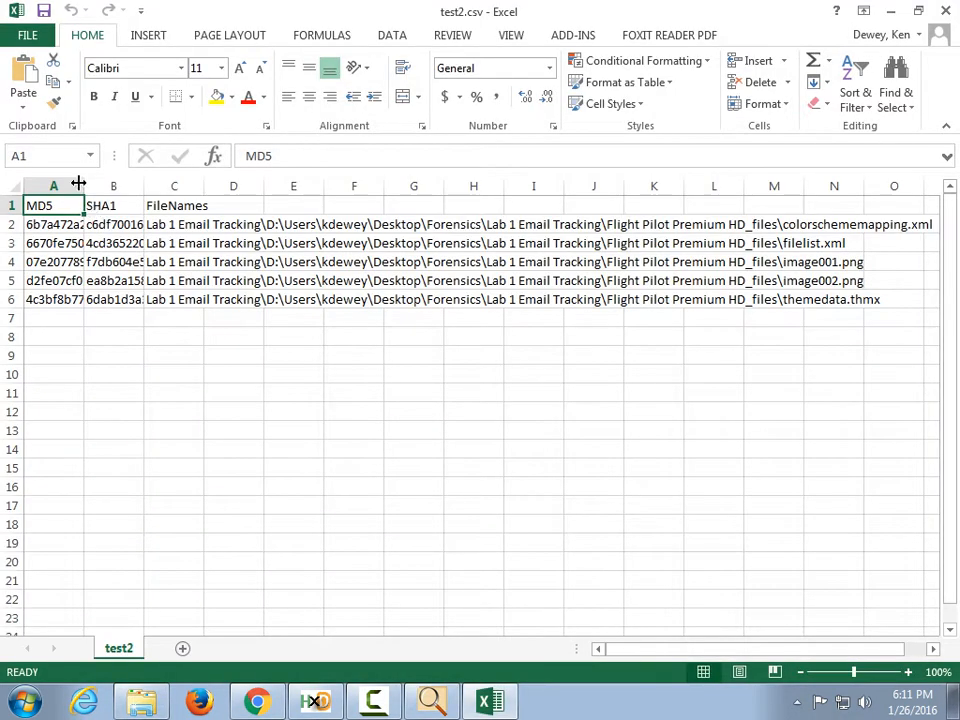
Autofit column A to show full MD5 hashes, scroll across SHA1 and file names, then close test2.csv unsaved.
{"action": "left_click", "coordinate": [83, 185]}
{"action": "double_click", "coordinate": [83, 185]}
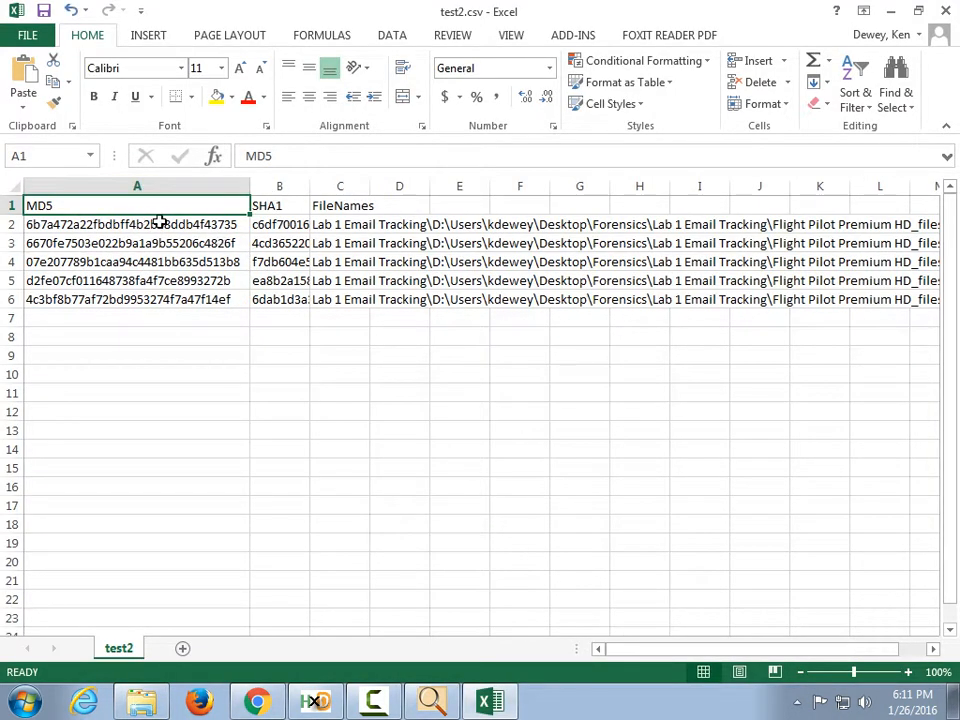
{"action": "left_click_drag", "start_coordinate": [636, 654], "coordinate": [688, 652]}
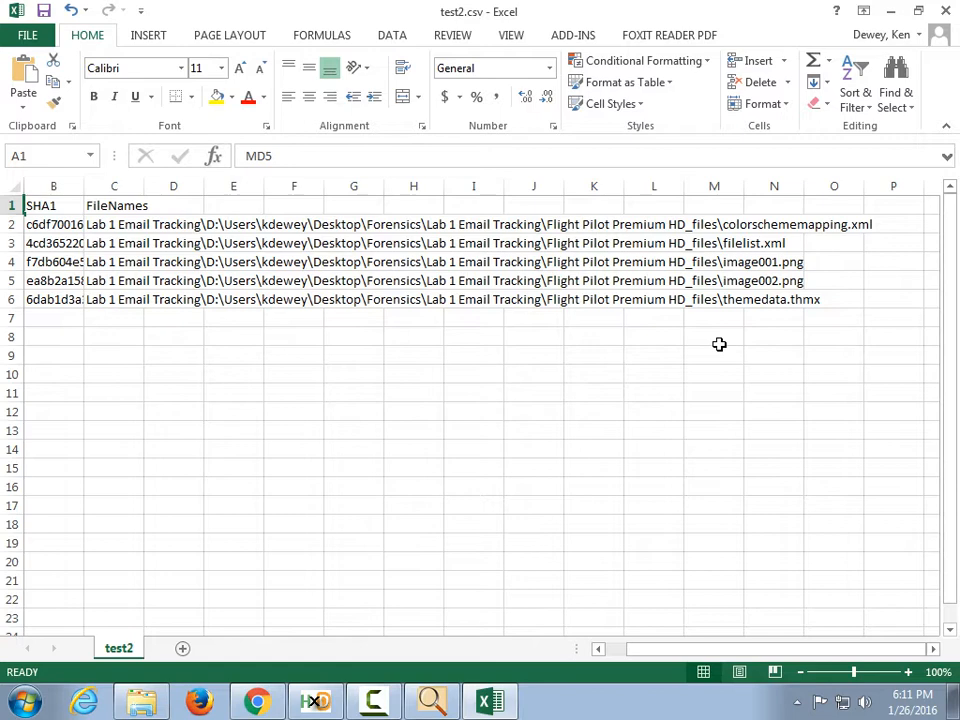
{"action": "left_click_drag", "start_coordinate": [684, 654], "coordinate": [612, 655]}
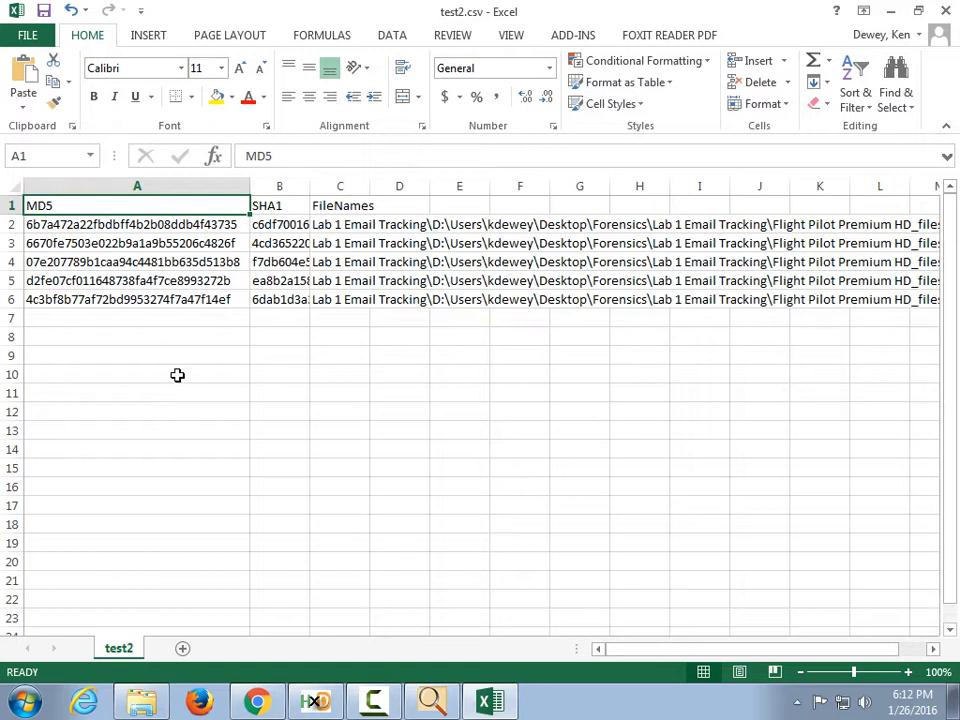
{"action": "left_click", "coordinate": [946, 11]}
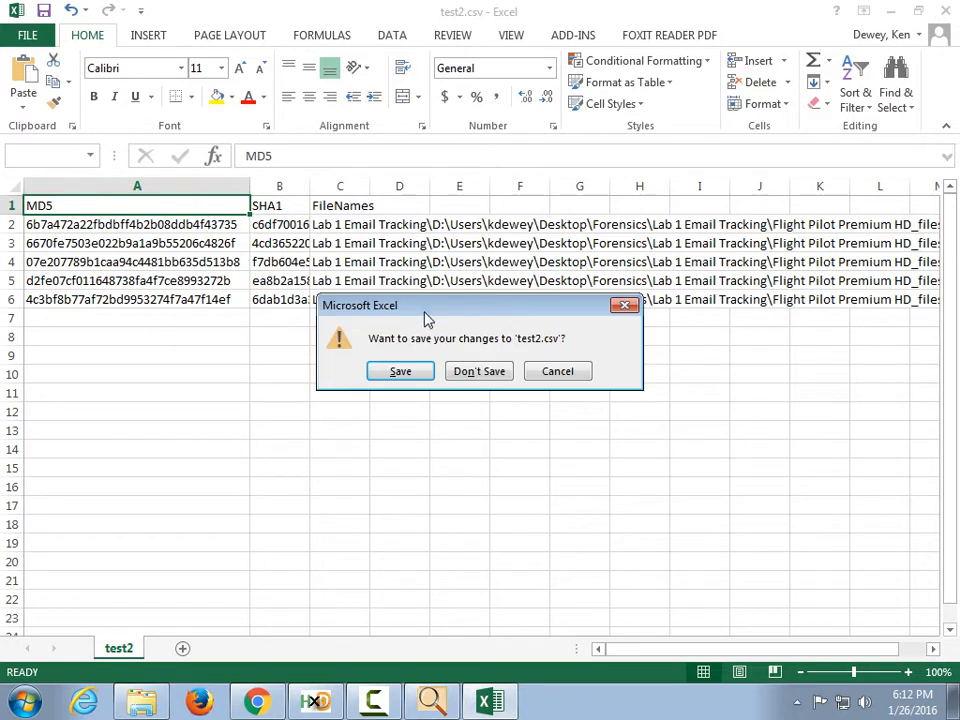
{"action": "left_click", "coordinate": [477, 372]}
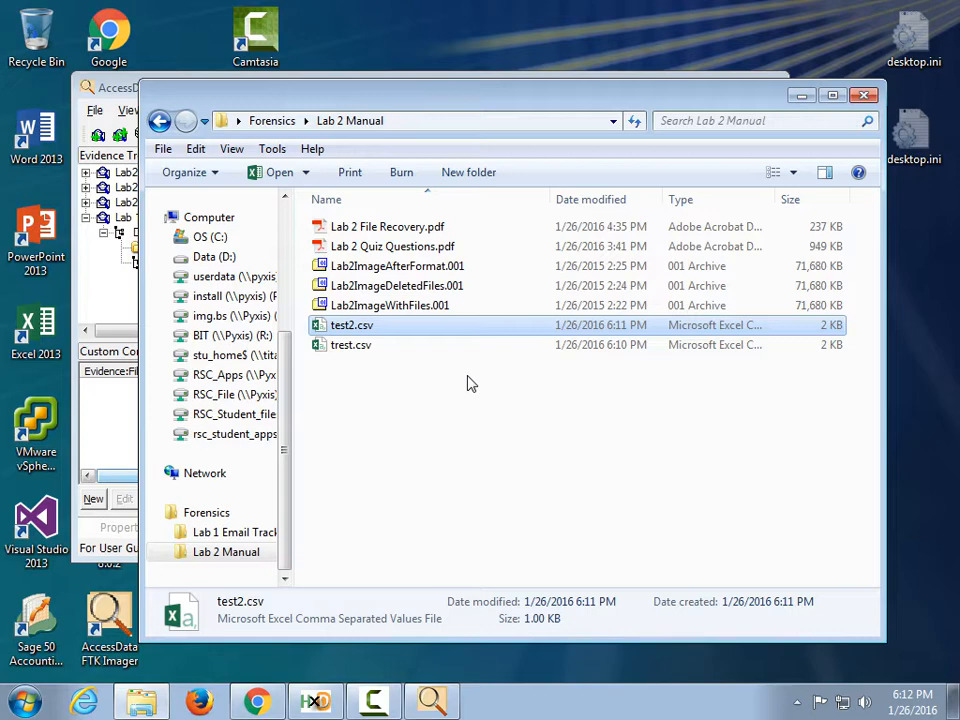
Shift the Explorer window down-right and bring FTK Imager to the front with its File menu showing.
{"action": "left_click_drag", "start_coordinate": [724, 94], "coordinate": [742, 122]}
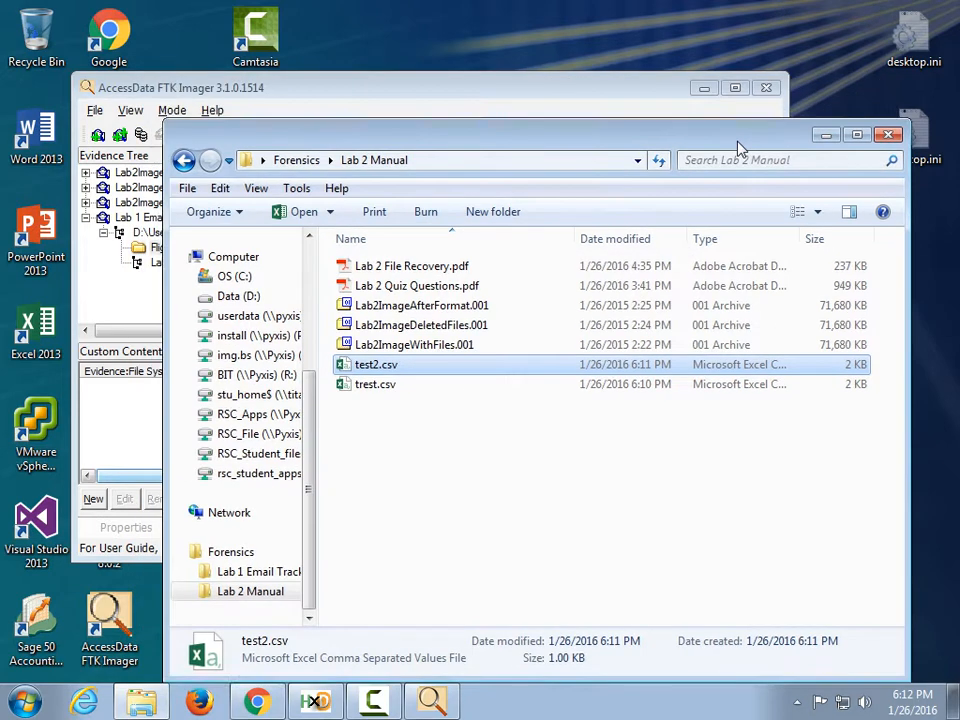
{"action": "left_click", "coordinate": [657, 105]}
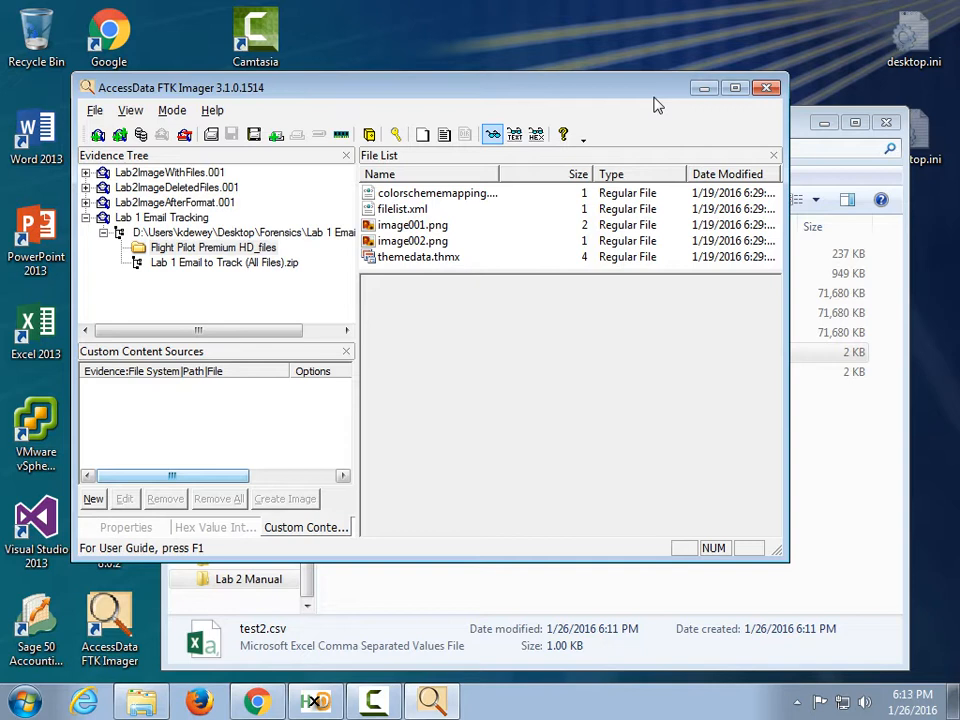
{"action": "left_click", "coordinate": [94, 112]}
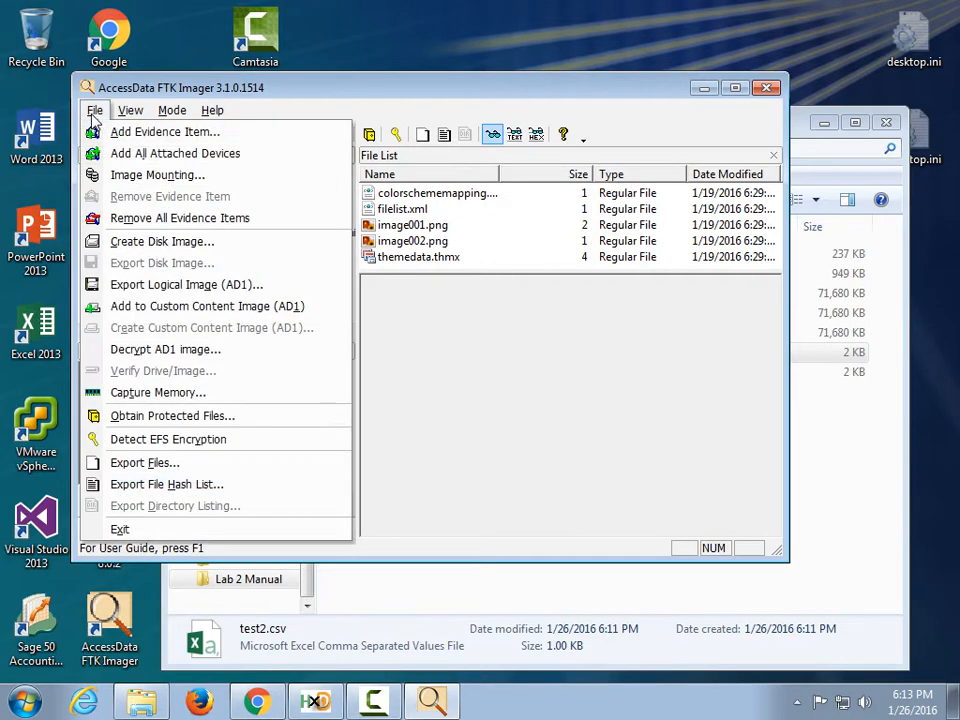
Set up a Physical Drive disk image of the listed drive, then cancel it and close FTK Imager.
{"action": "left_click", "coordinate": [178, 242]}
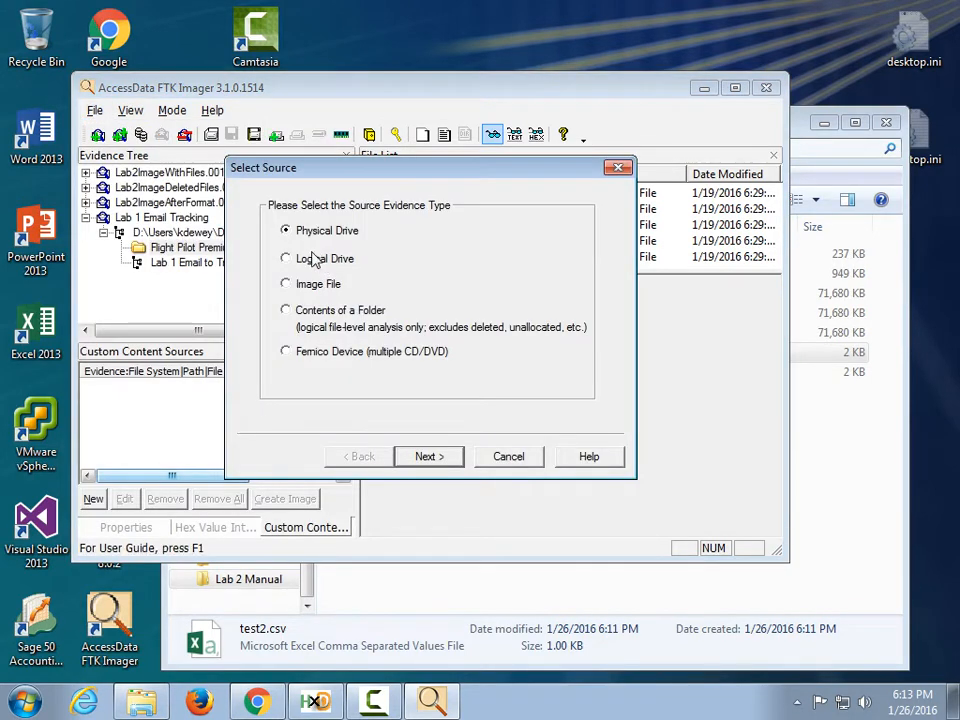
{"action": "left_click", "coordinate": [450, 458]}
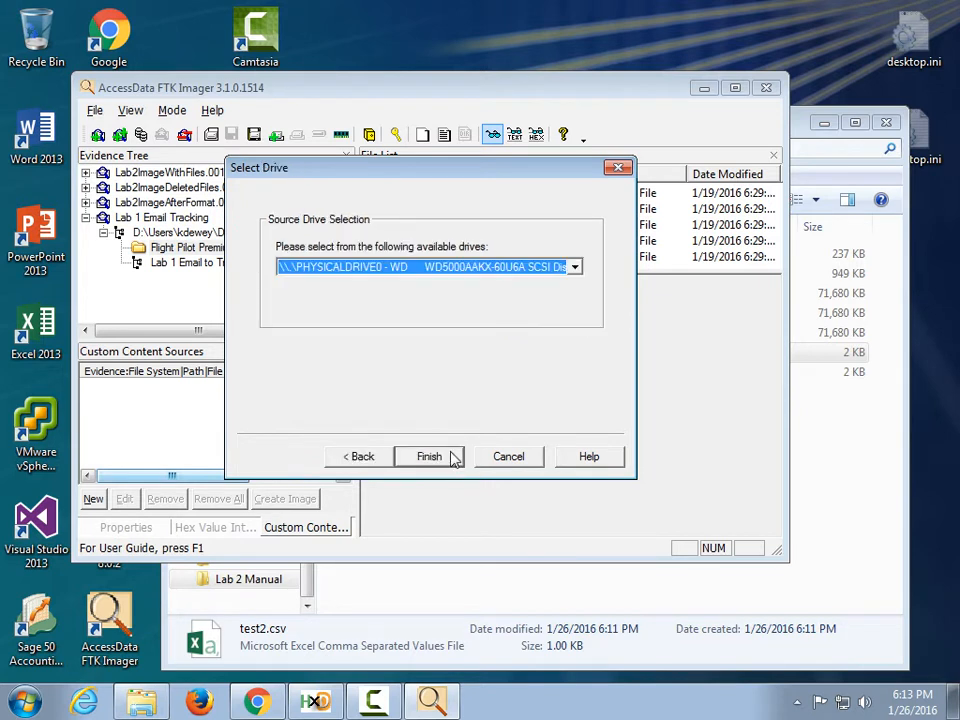
{"action": "left_click", "coordinate": [455, 268]}
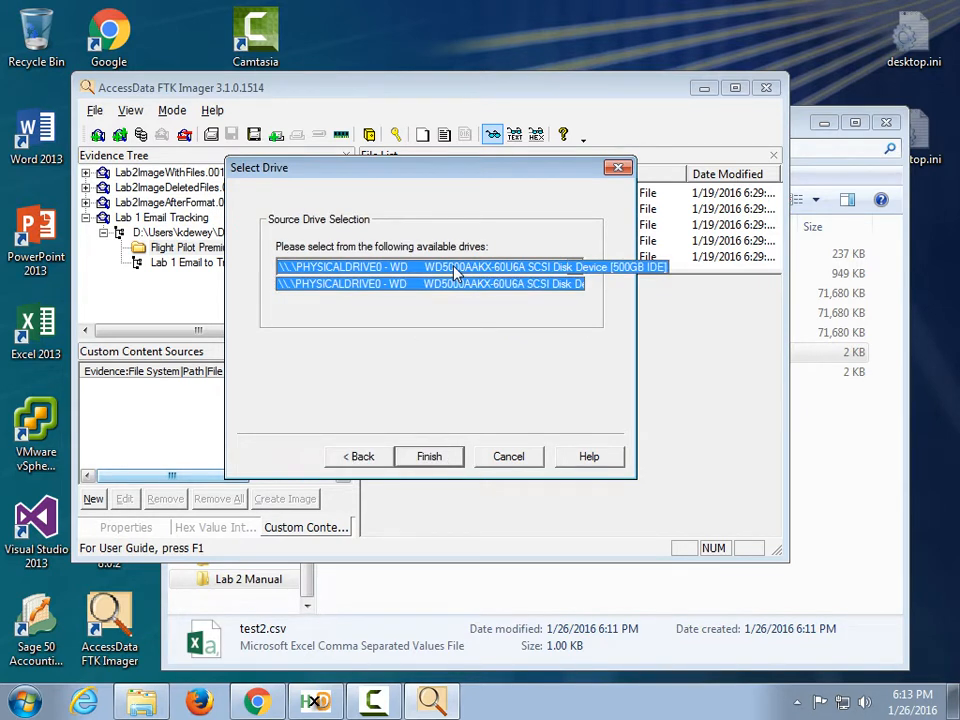
{"action": "left_click", "coordinate": [431, 319]}
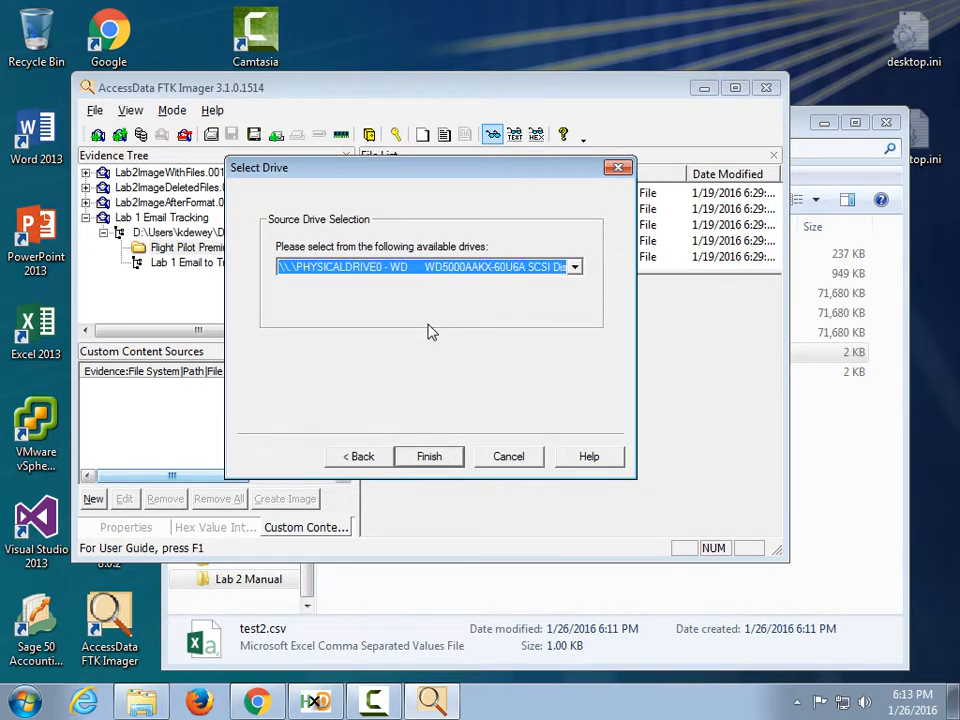
{"action": "left_click", "coordinate": [439, 455]}
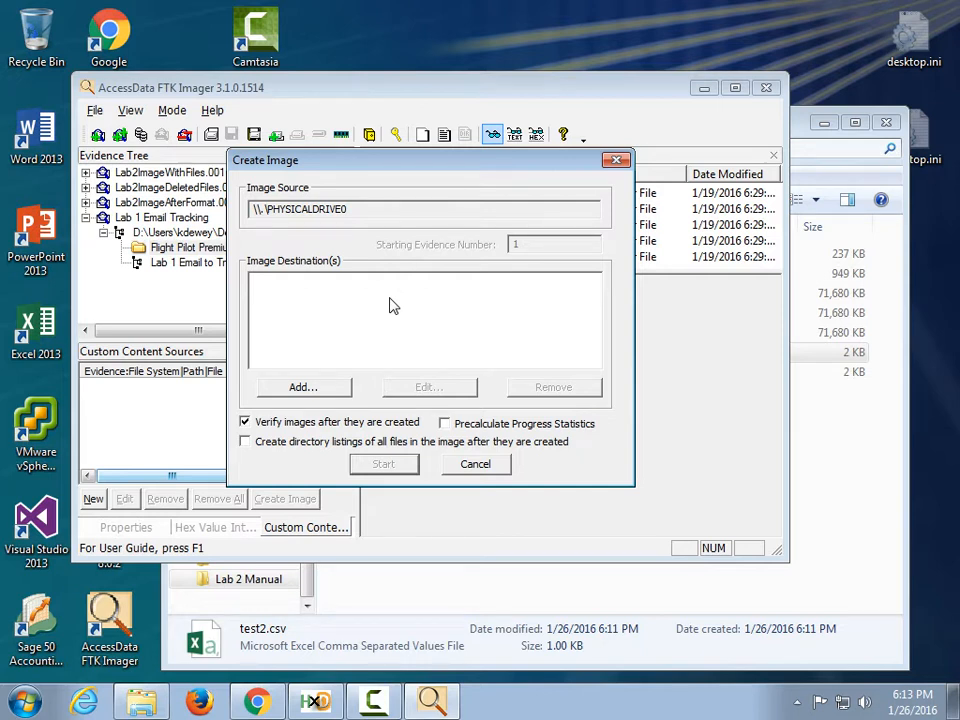
{"action": "left_click", "coordinate": [478, 464]}
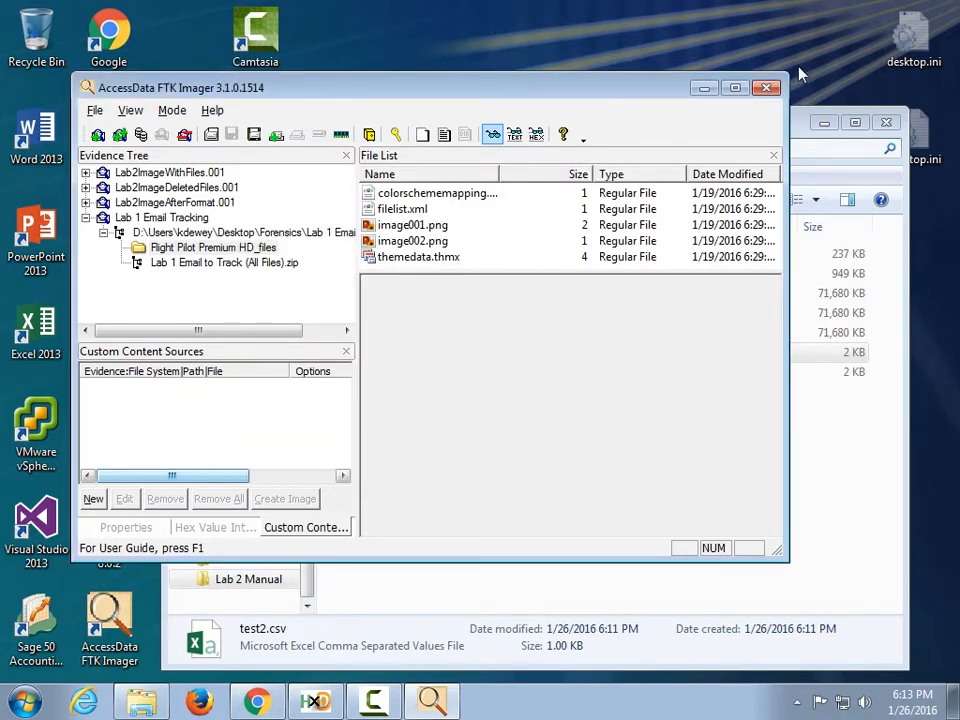
{"action": "left_click", "coordinate": [766, 88]}
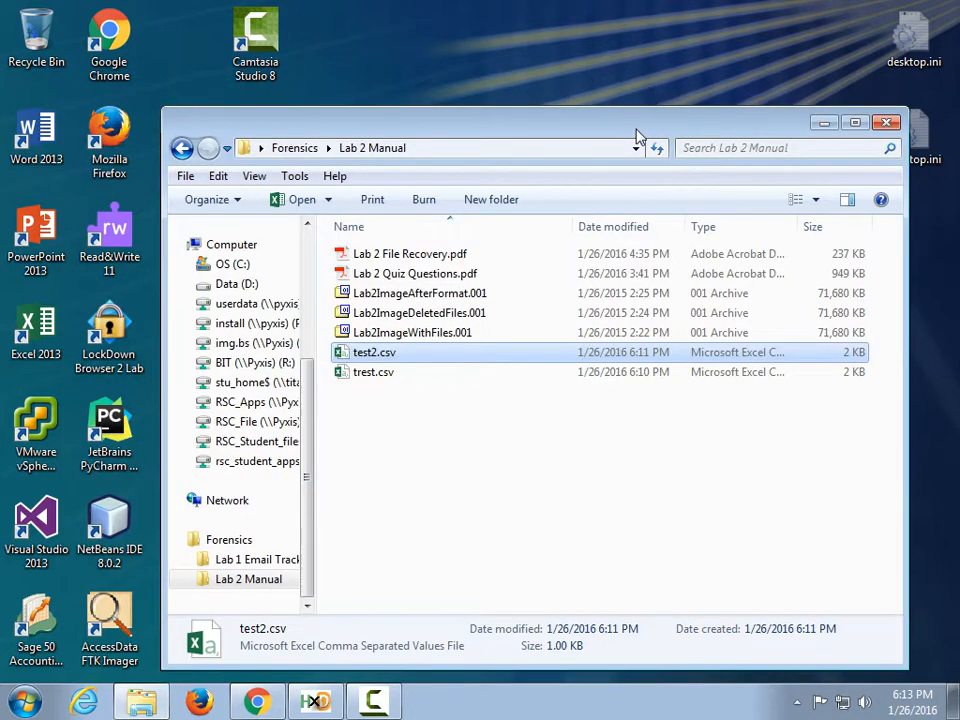
Drag Lab2ImageAfterFormat.001 from Explorer into HxD, revealing its EB 3C 90 MSDOS5.0 FAT16 boot sector.
{"action": "left_click_drag", "start_coordinate": [638, 136], "coordinate": [608, 74]}
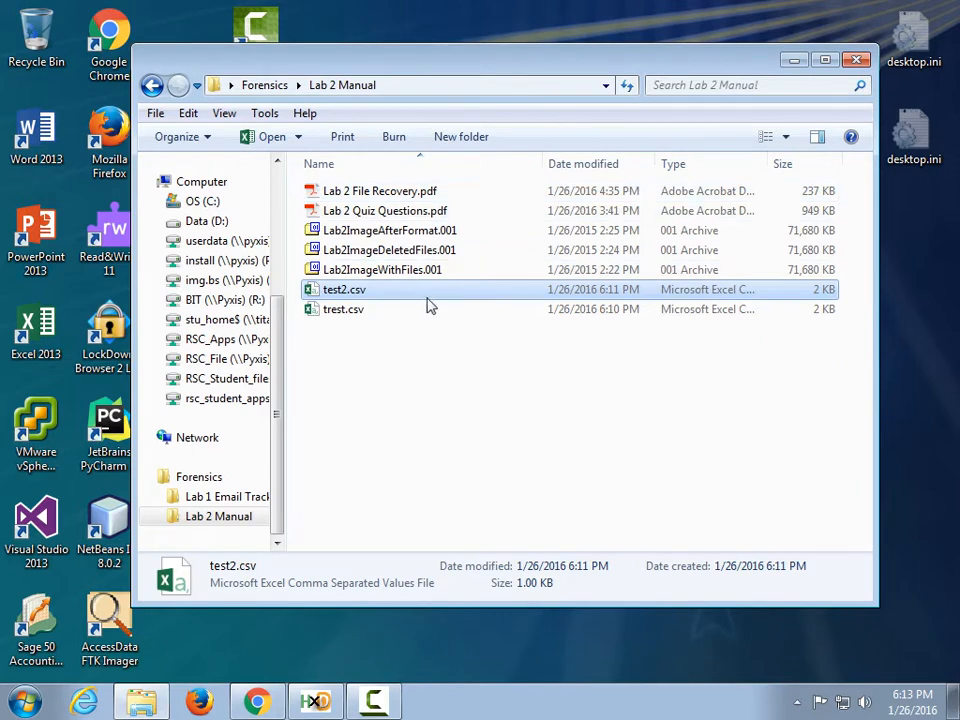
{"action": "left_click", "coordinate": [405, 233]}
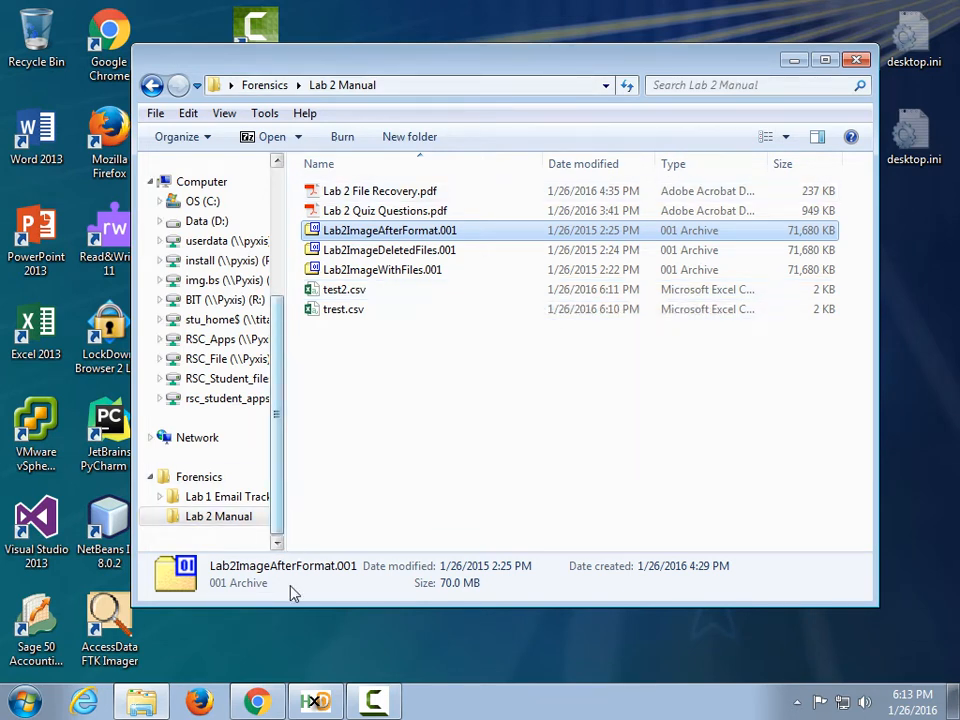
{"action": "left_click", "coordinate": [315, 700]}
{"action": "left_click_drag", "start_coordinate": [444, 70], "coordinate": [637, 60]}
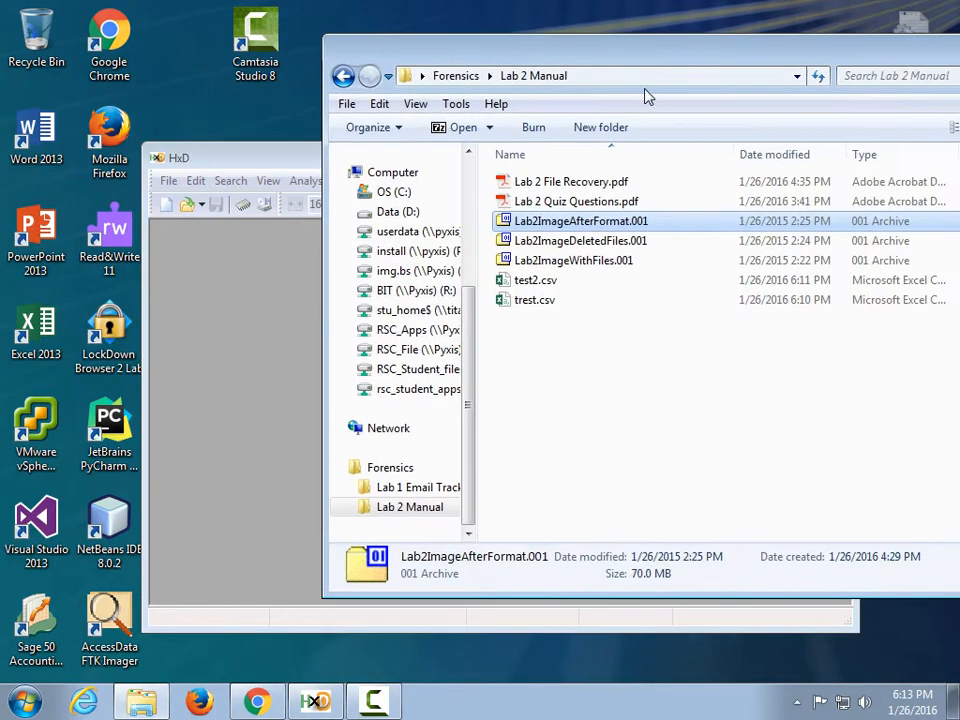
{"action": "left_click_drag", "start_coordinate": [540, 222], "coordinate": [129, 232]}
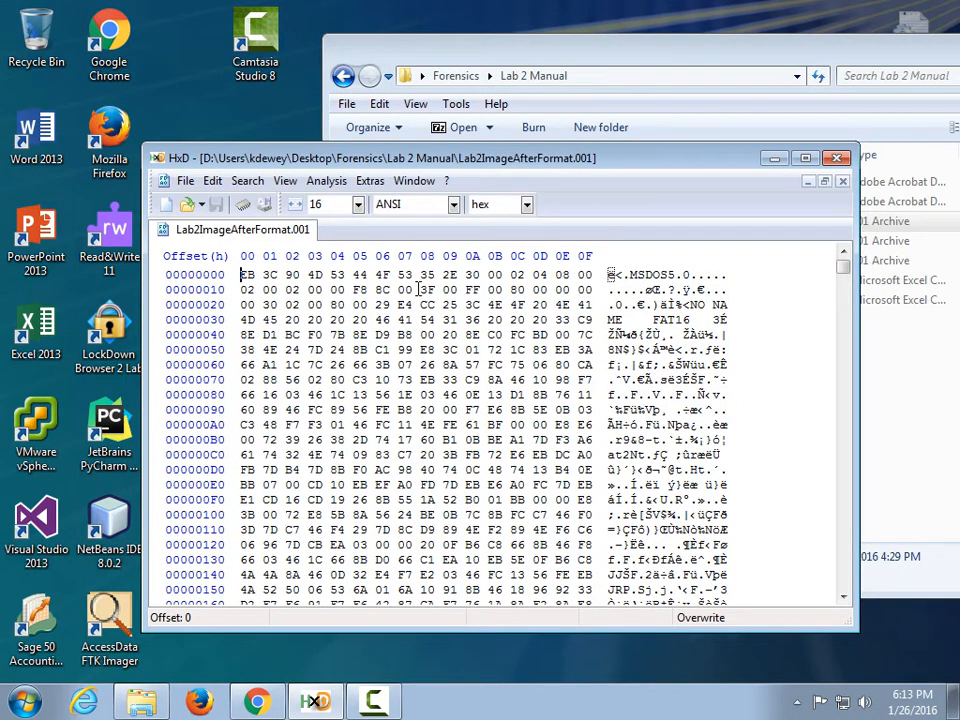
{"action": "left_click", "coordinate": [671, 66]}
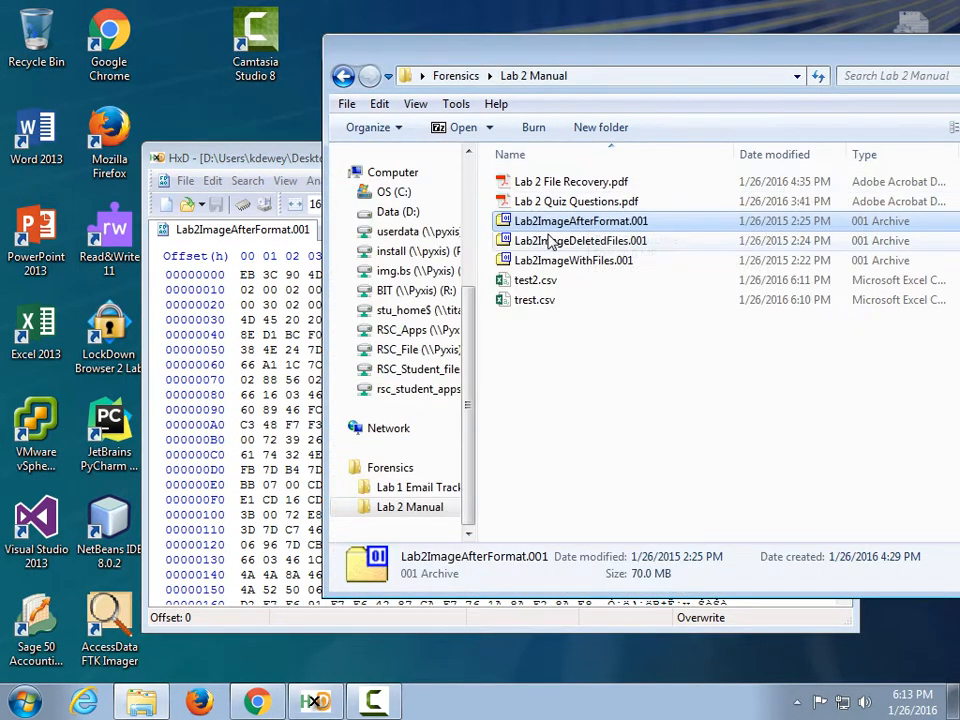
{"action": "left_click_drag", "start_coordinate": [230, 158], "coordinate": [175, 68]}
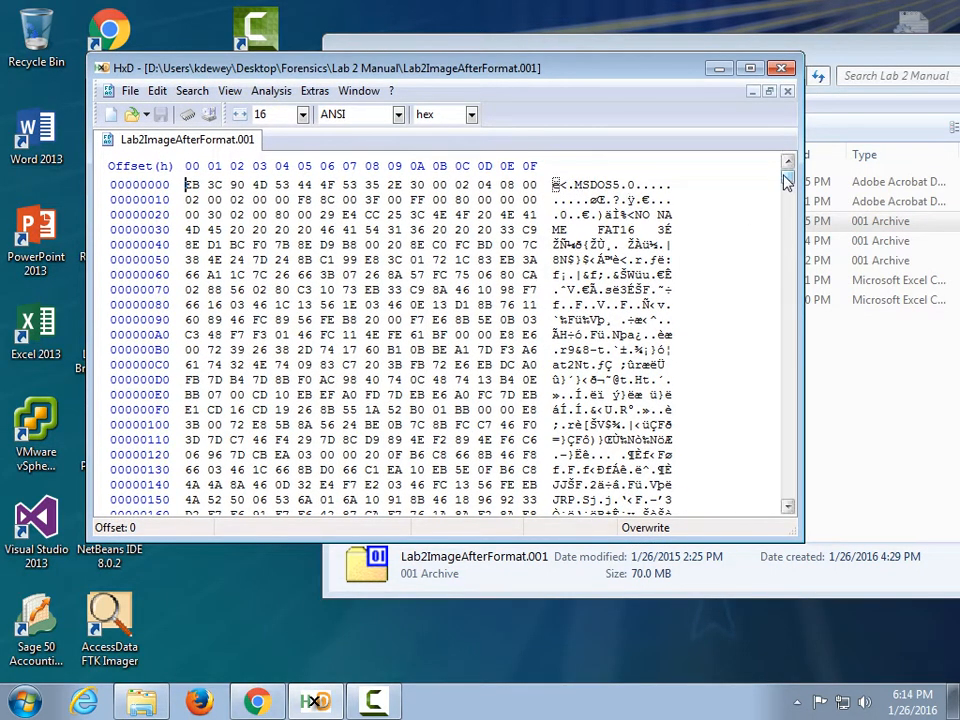
Scroll further down through the image's hex bytes in HxD.
{"action": "mouse_move", "coordinate": [789, 187]}
{"action": "left_mouse_down"}
{"action": "mouse_move", "coordinate": [800, 508]}
{"action": "mouse_move", "coordinate": [797, 187]}
{"action": "left_mouse_up"}
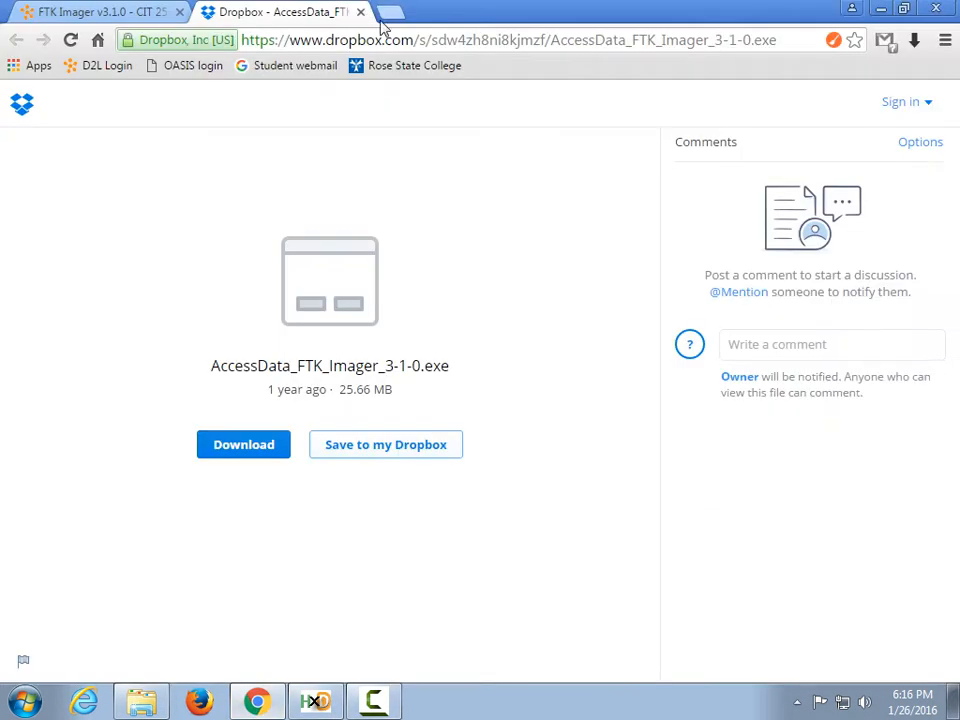
Load google.com in a Chrome tab and search for 'file signature'.
{"action": "left_click", "coordinate": [404, 40]}
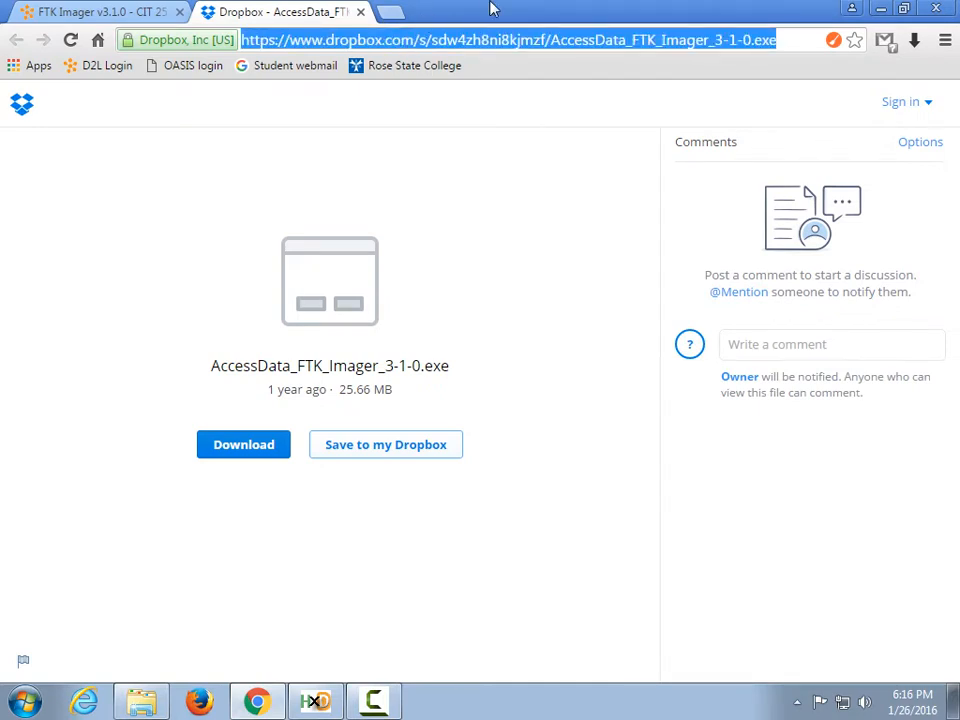
{"action": "type", "text": "google.com"}
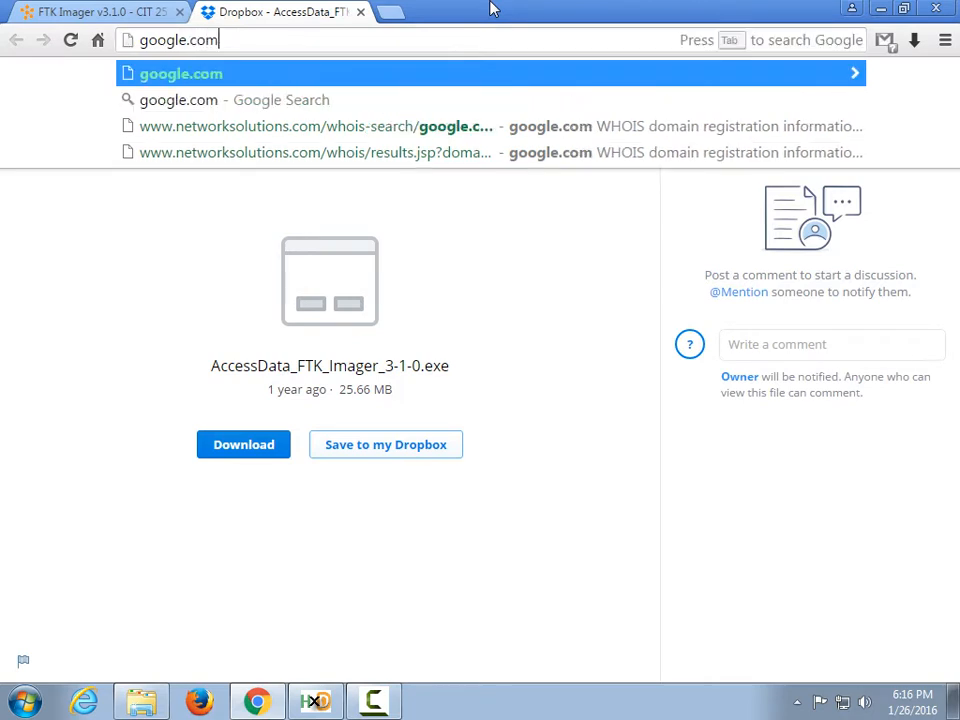
{"action": "key", "text": "Return"}
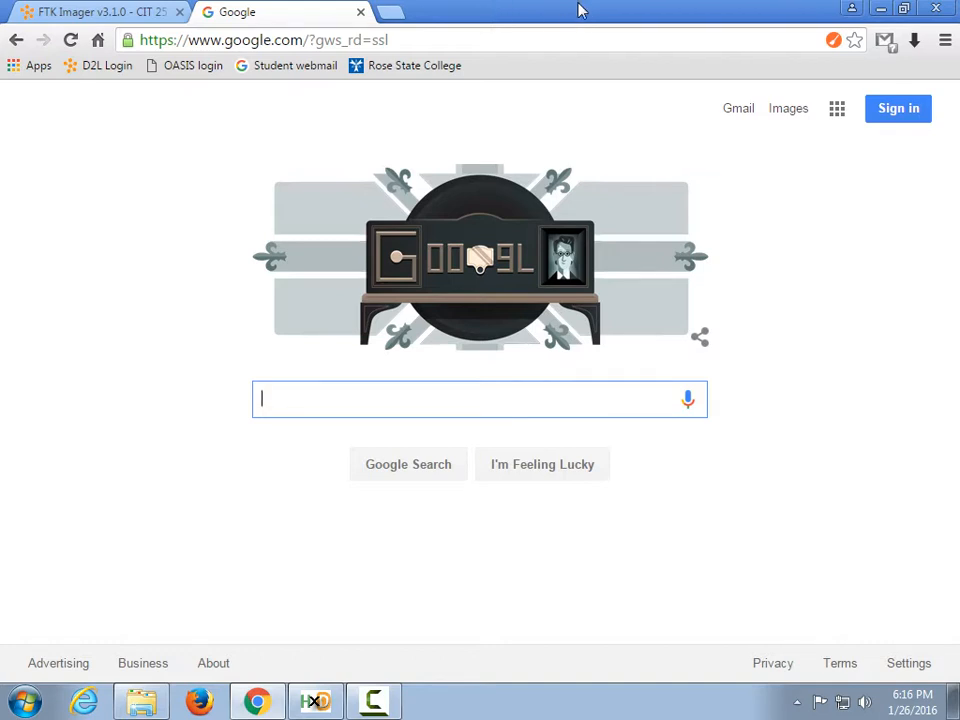
{"action": "left_click", "coordinate": [442, 47]}
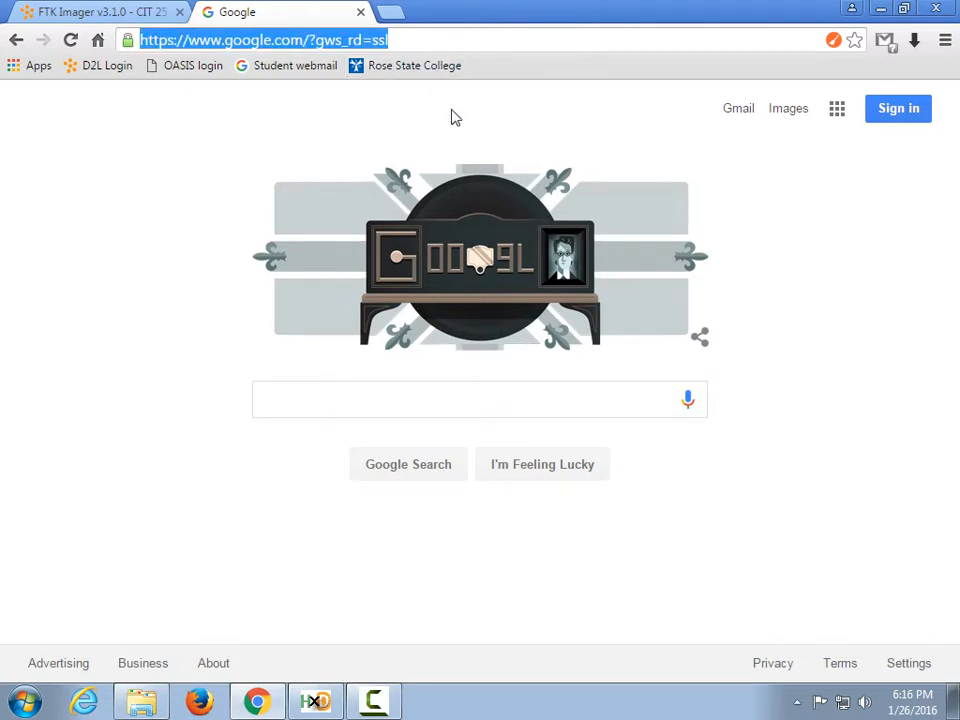
{"action": "left_click", "coordinate": [304, 388]}
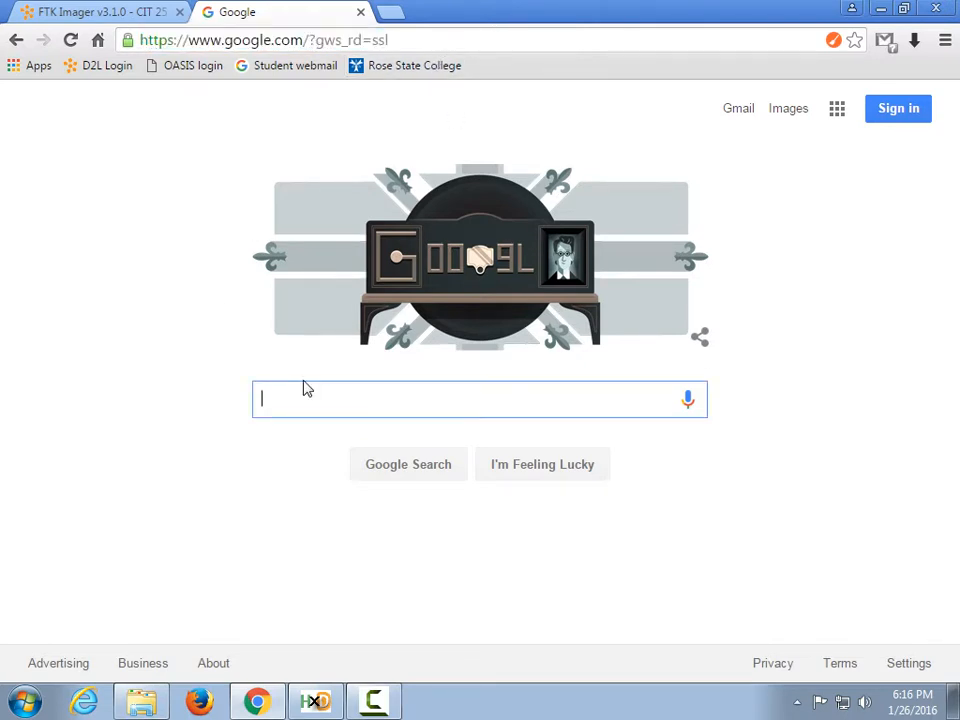
{"action": "type", "text": "file sign"}
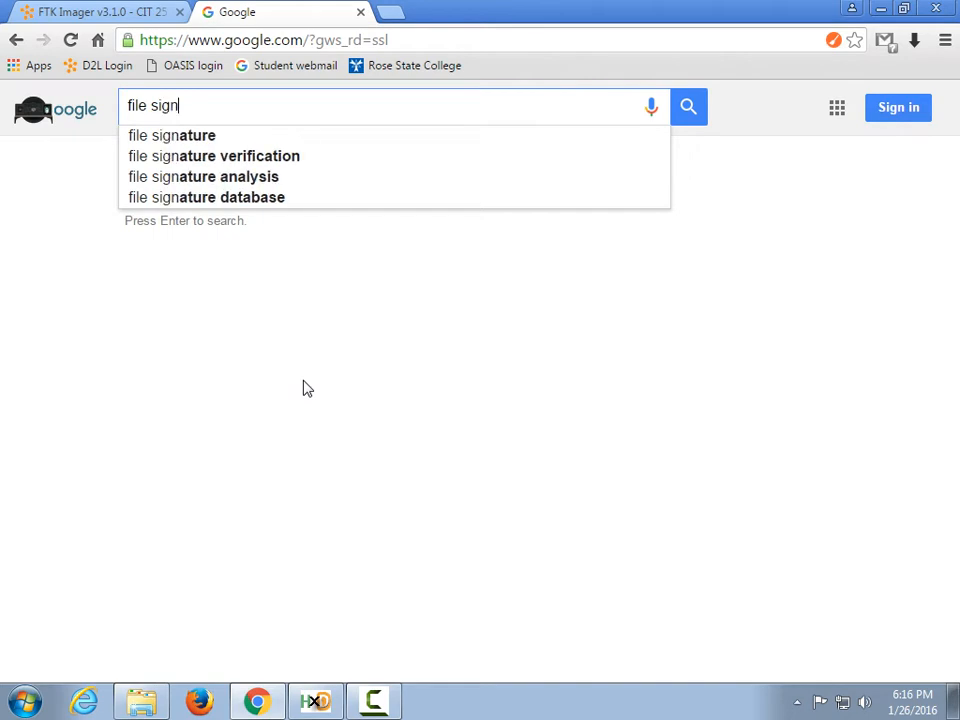
{"action": "type", "text": "atu"}
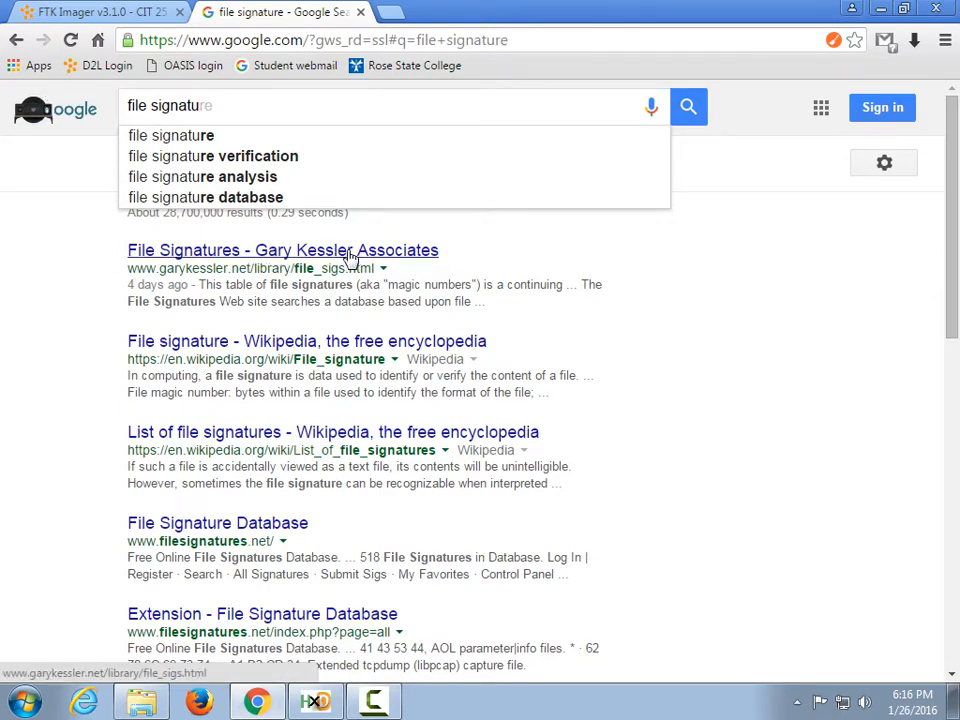
Open Gary Kessler's File Signatures Table result and bookmark the page.
{"action": "left_click", "coordinate": [378, 251]}
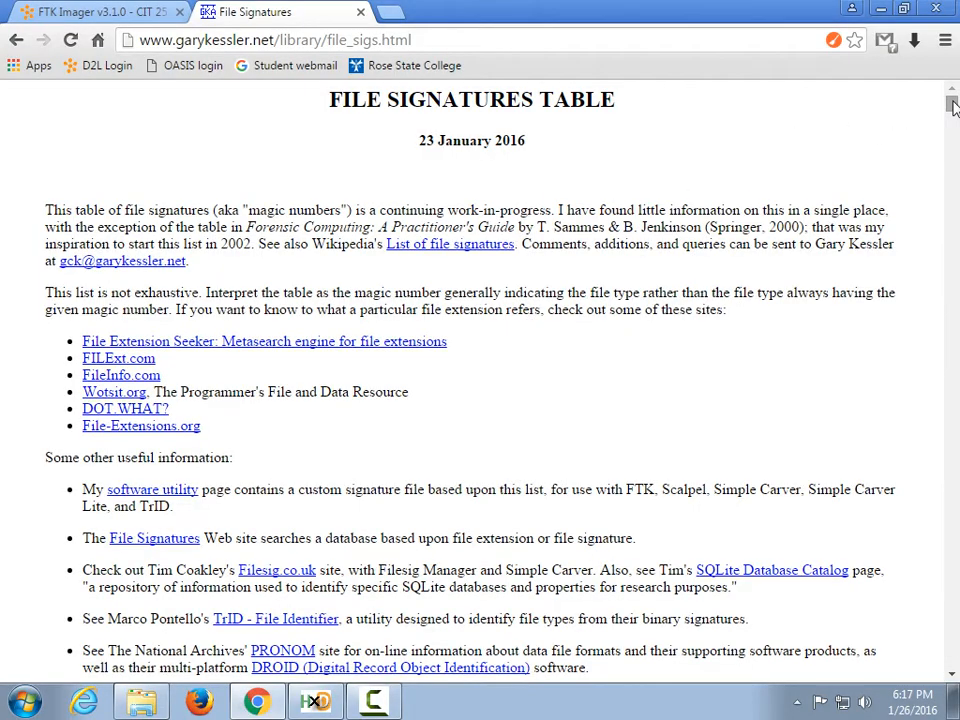
{"action": "mouse_move", "coordinate": [950, 104]}
{"action": "left_mouse_down"}
{"action": "mouse_move", "coordinate": [953, 665]}
{"action": "mouse_move", "coordinate": [953, 102]}
{"action": "left_mouse_up"}
{"action": "key", "text": "ctrl+d"}
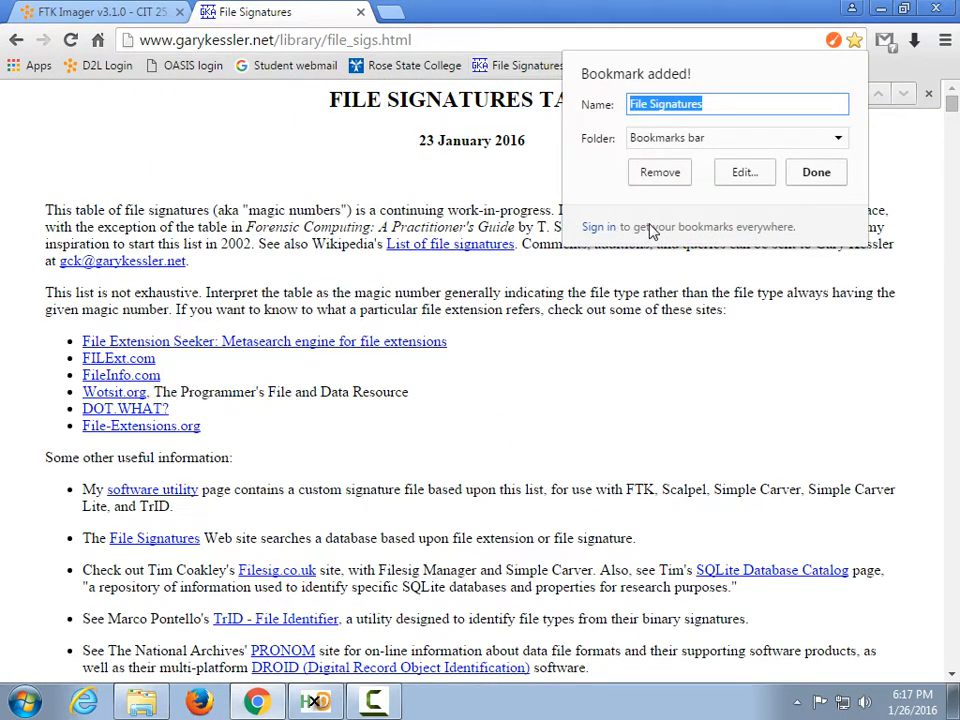
{"action": "type", "text": "pdf"}
{"action": "key", "text": "Return"}
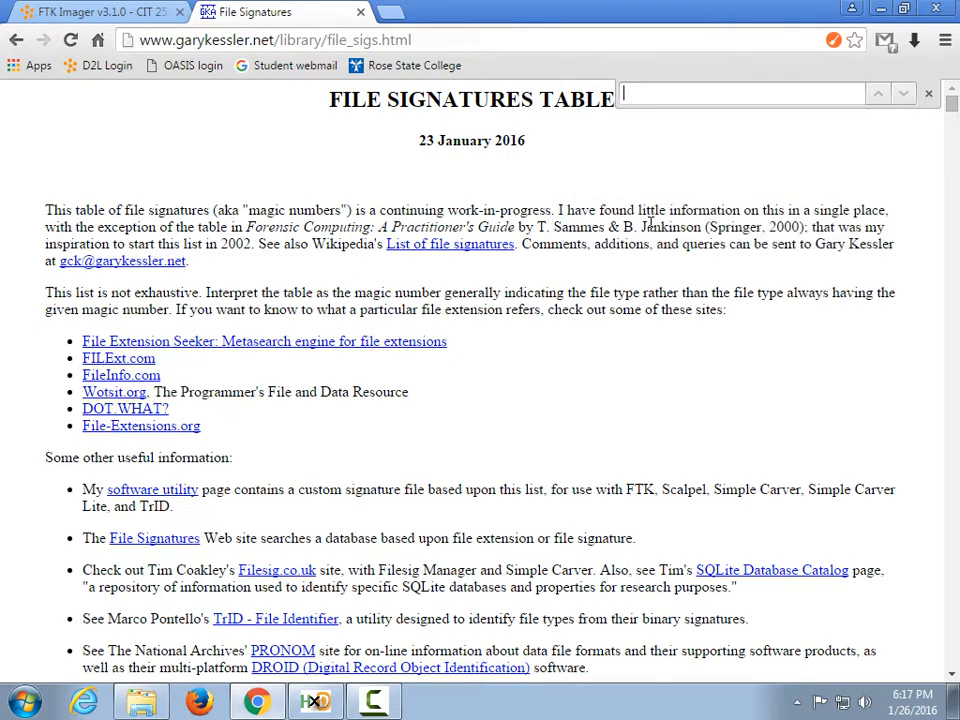
Find 'pdf' on the page and highlight its signature 25 50 44 46.
{"action": "key", "text": "ctrl+f"}
{"action": "type", "text": "pdf"}
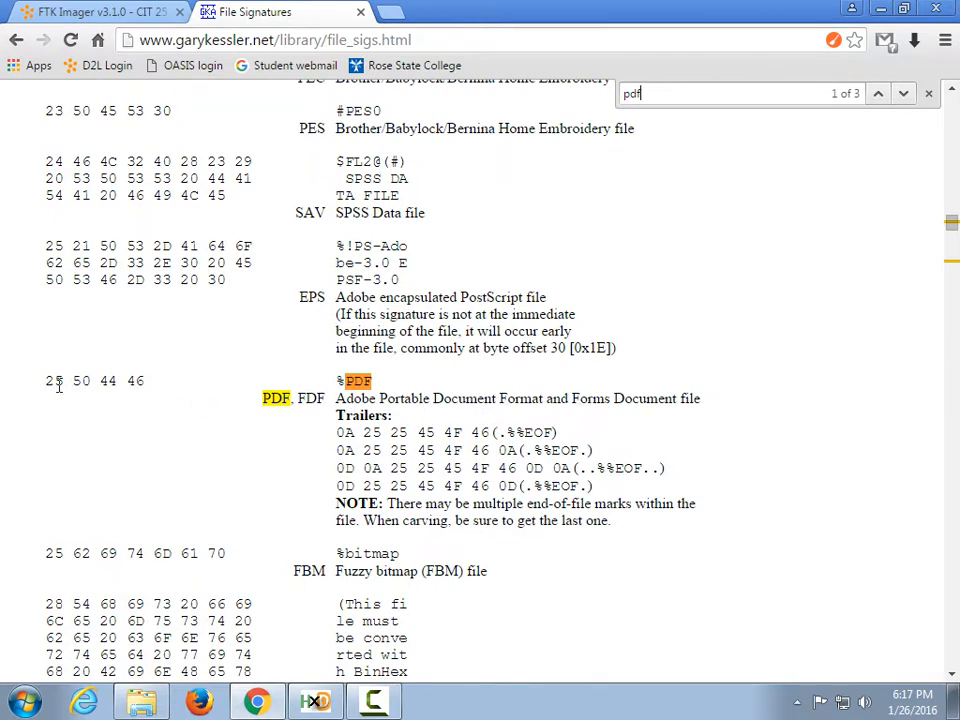
{"action": "left_click_drag", "start_coordinate": [47, 380], "coordinate": [142, 382]}
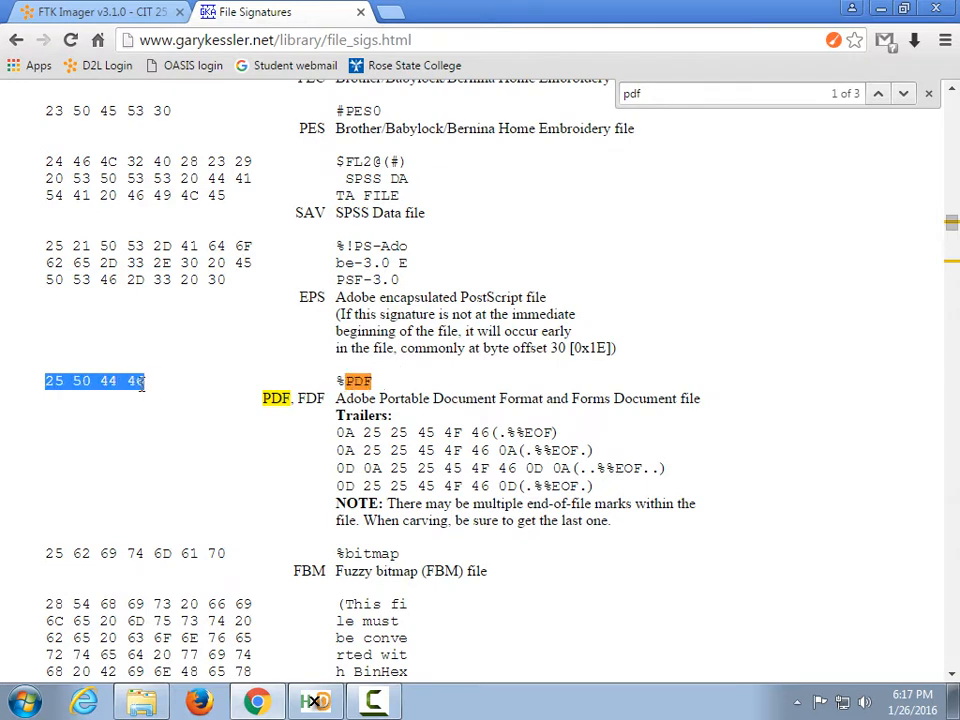
{"action": "left_click", "coordinate": [295, 383]}
{"action": "left_click_drag", "start_coordinate": [340, 381], "coordinate": [372, 380]}
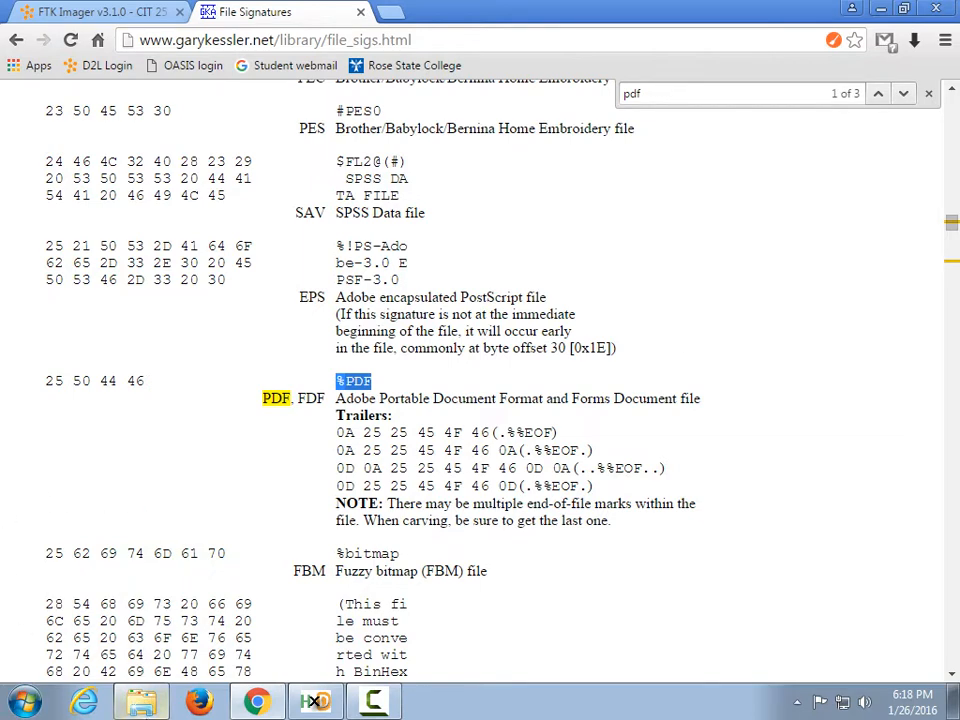
Open Lab 2 File Recovery.pdf from the Lab 2 Manual folder in Acrobat, then close it.
{"action": "left_click", "coordinate": [143, 710]}
{"action": "left_click", "coordinate": [615, 186]}
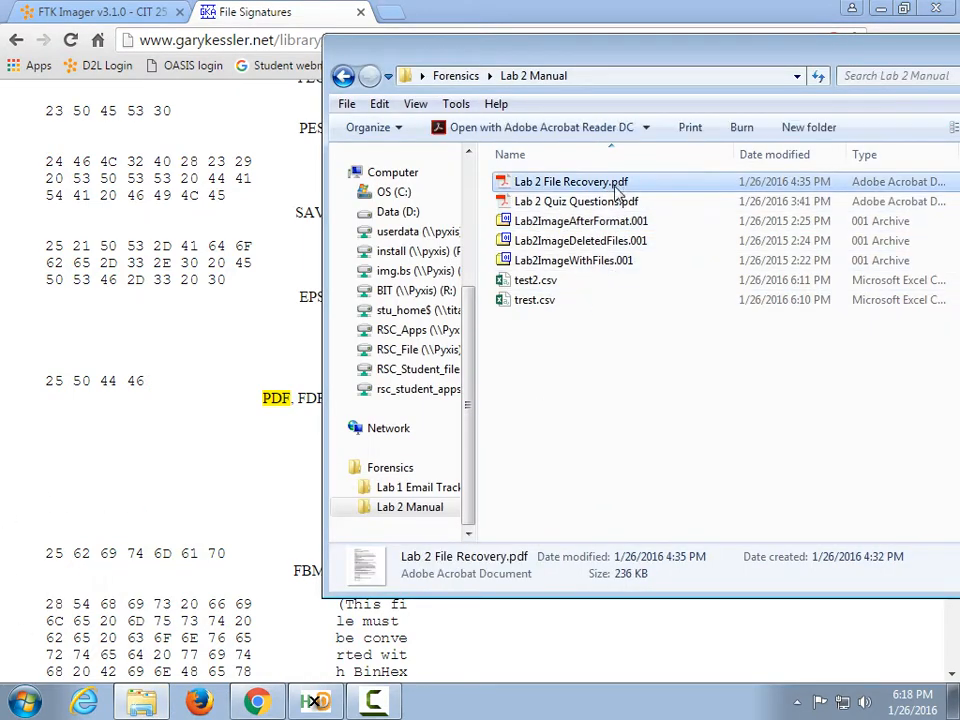
{"action": "left_click", "coordinate": [615, 187]}
{"action": "double_click", "coordinate": [507, 184]}
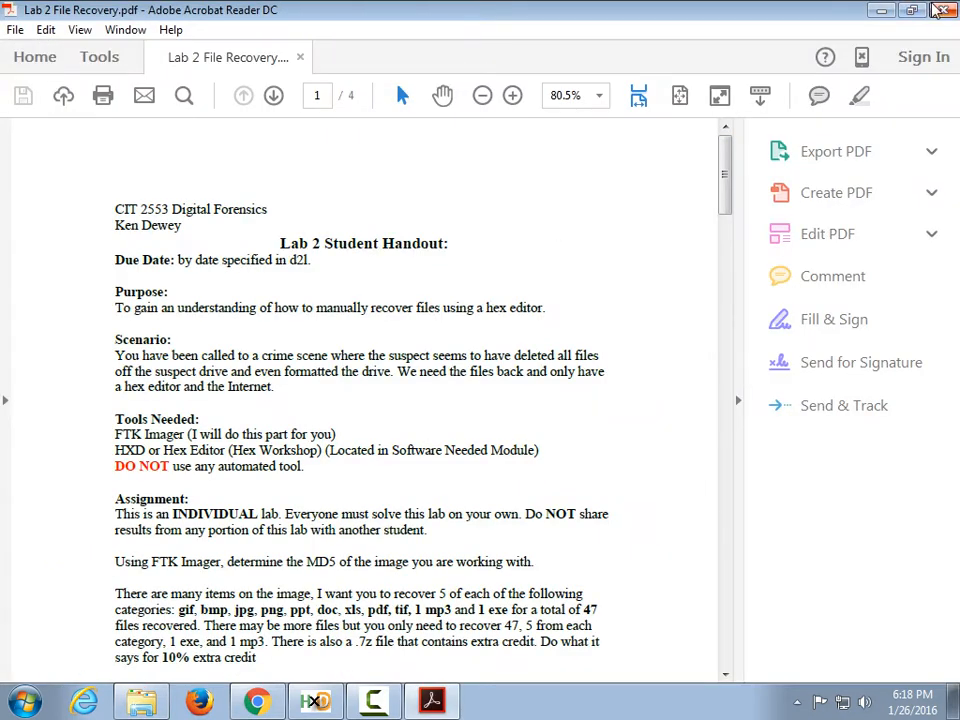
{"action": "left_click", "coordinate": [938, 10]}
Rename the file to Lab 2 File Recovery.txt and view it in Notepad before closing.
{"action": "left_click", "coordinate": [615, 186]}
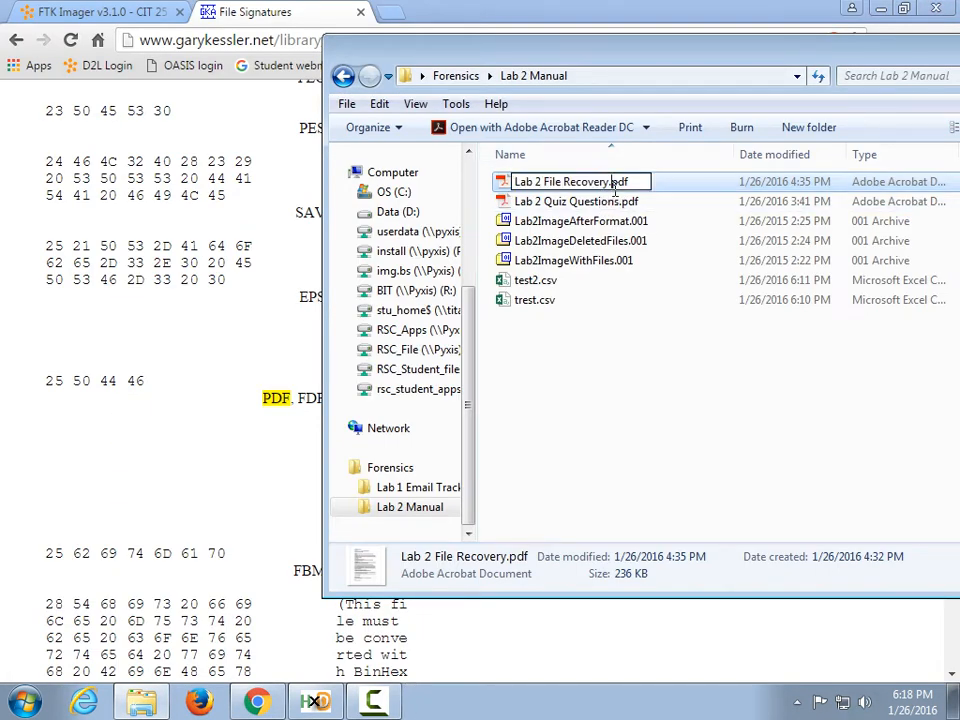
{"action": "key", "text": "Delete"}
{"action": "key", "text": "Delete"}
{"action": "key", "text": "Delete"}
{"action": "type", "text": "t"}
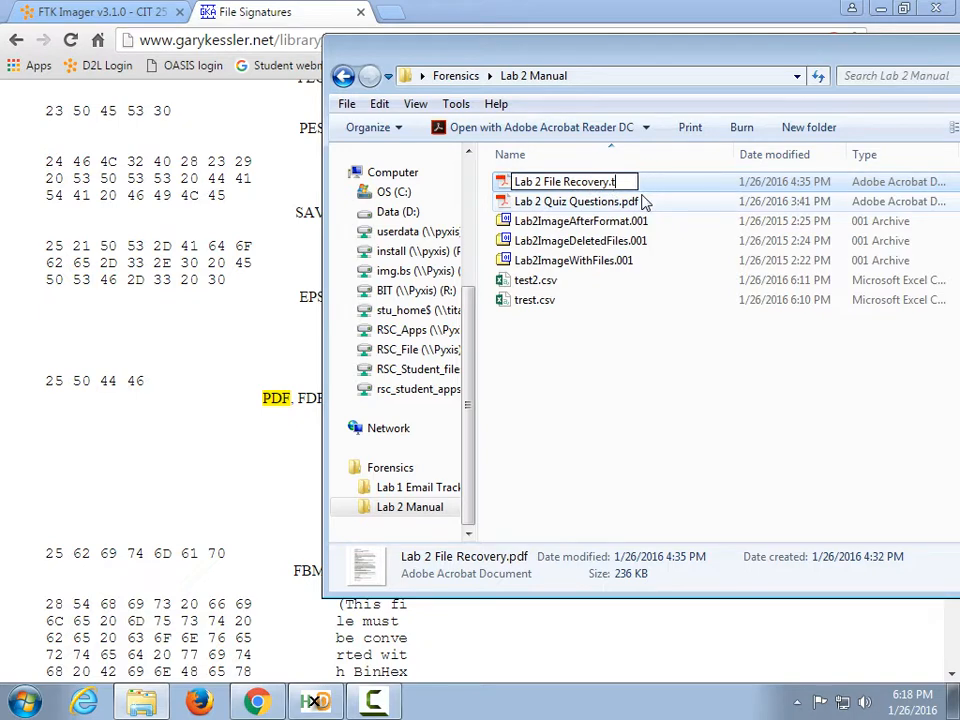
{"action": "type", "text": "xt"}
{"action": "key", "text": "Return"}
{"action": "key", "text": "Return"}
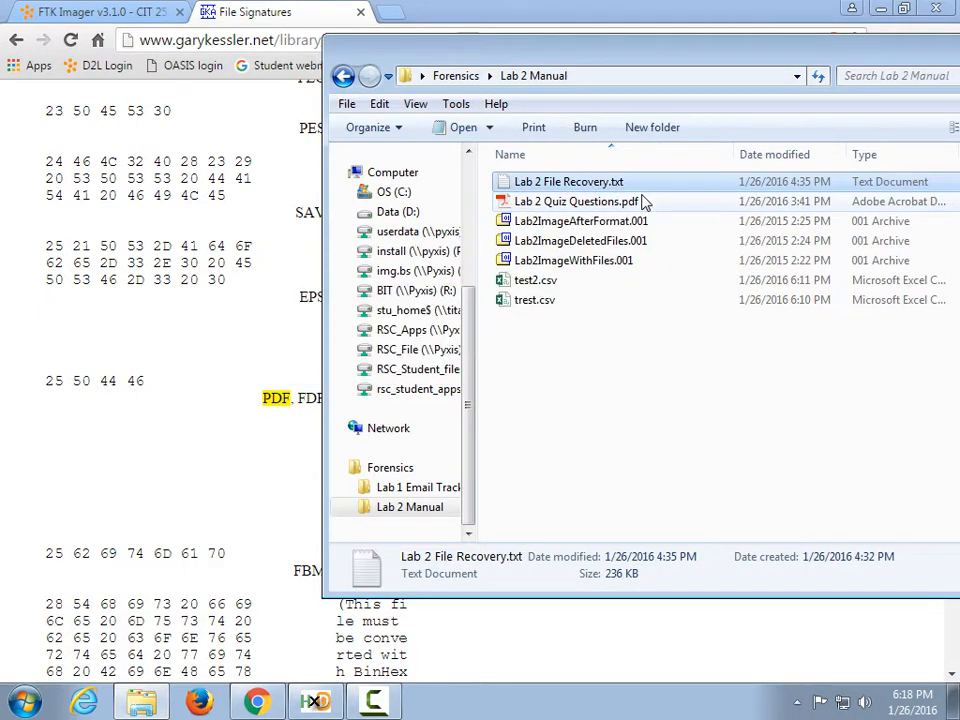
{"action": "double_click", "coordinate": [643, 190]}
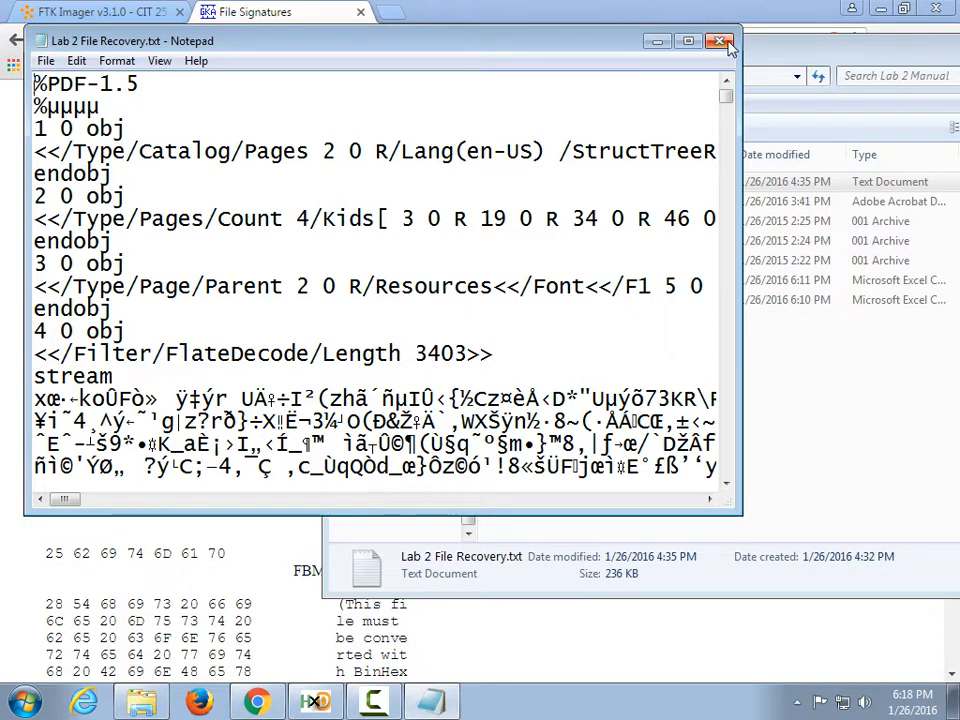
{"action": "left_click", "coordinate": [720, 40]}
Rename Lab 2 File Recovery.txt back to Lab 2 File Recovery.pdf.
{"action": "left_click", "coordinate": [622, 186]}
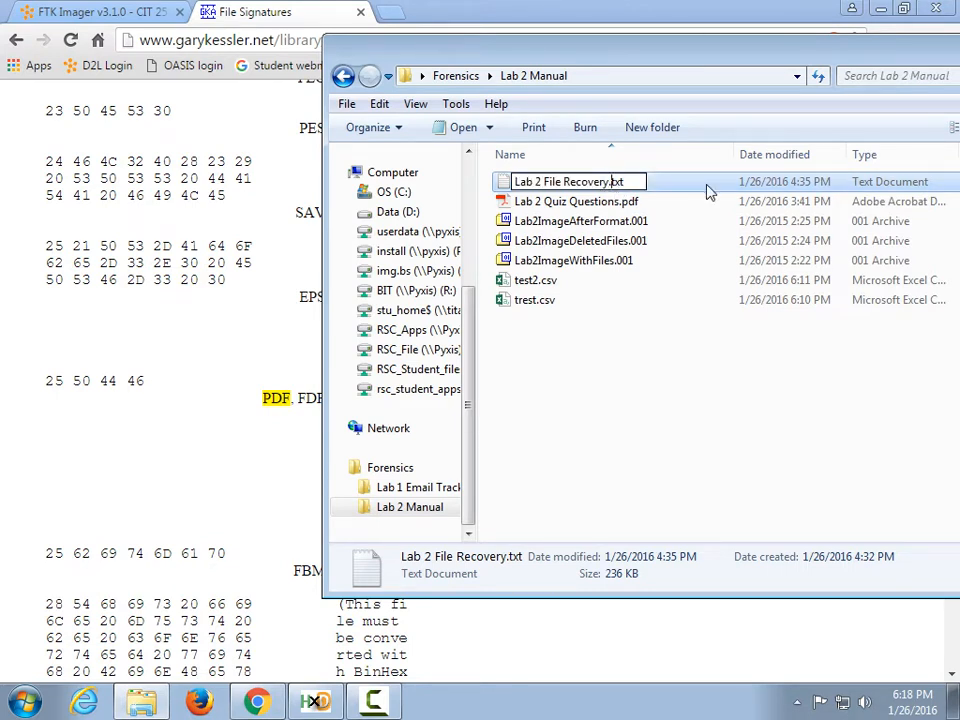
{"action": "key", "text": "BackSpace"}
{"action": "key", "text": "BackSpace"}
{"action": "key", "text": "BackSpace"}
{"action": "key", "text": "BackSpace"}
{"action": "type", "text": ".pdf"}
{"action": "key", "text": "Return"}
{"action": "key", "text": "Return"}
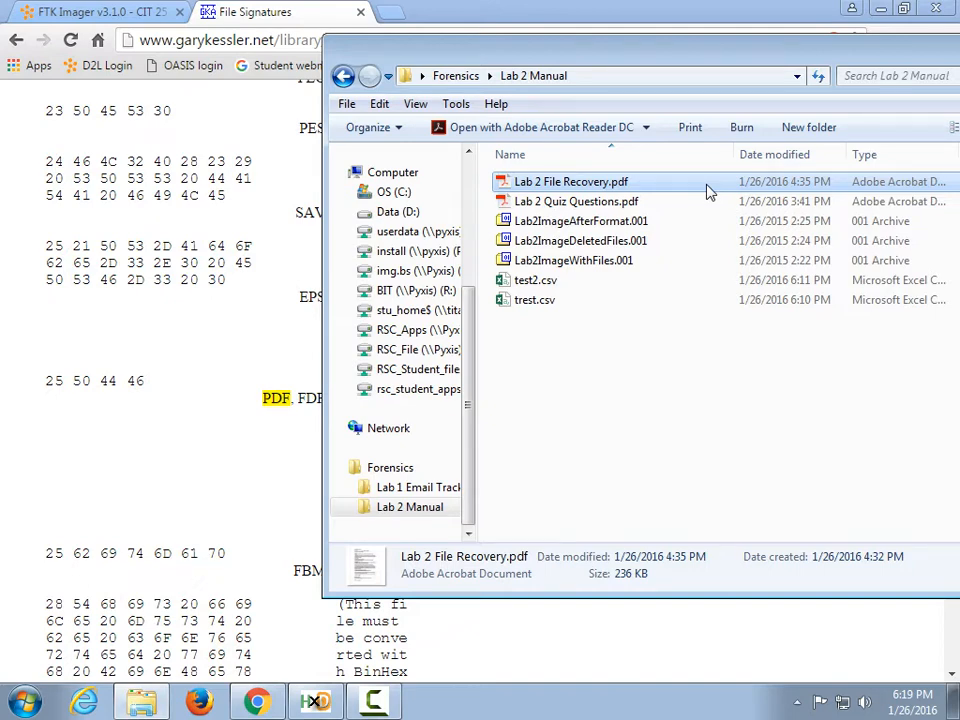
In Folder Options' View settings, toggle Hide extensions for known file types so it ends up checked.
{"action": "left_click", "coordinate": [390, 131]}
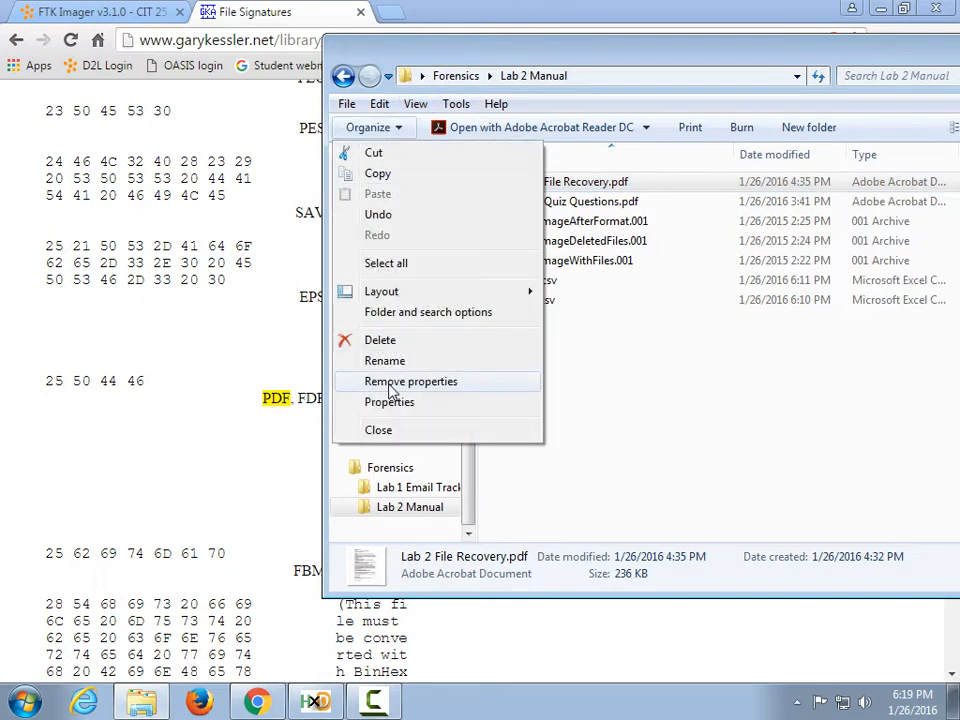
{"action": "left_click", "coordinate": [410, 311]}
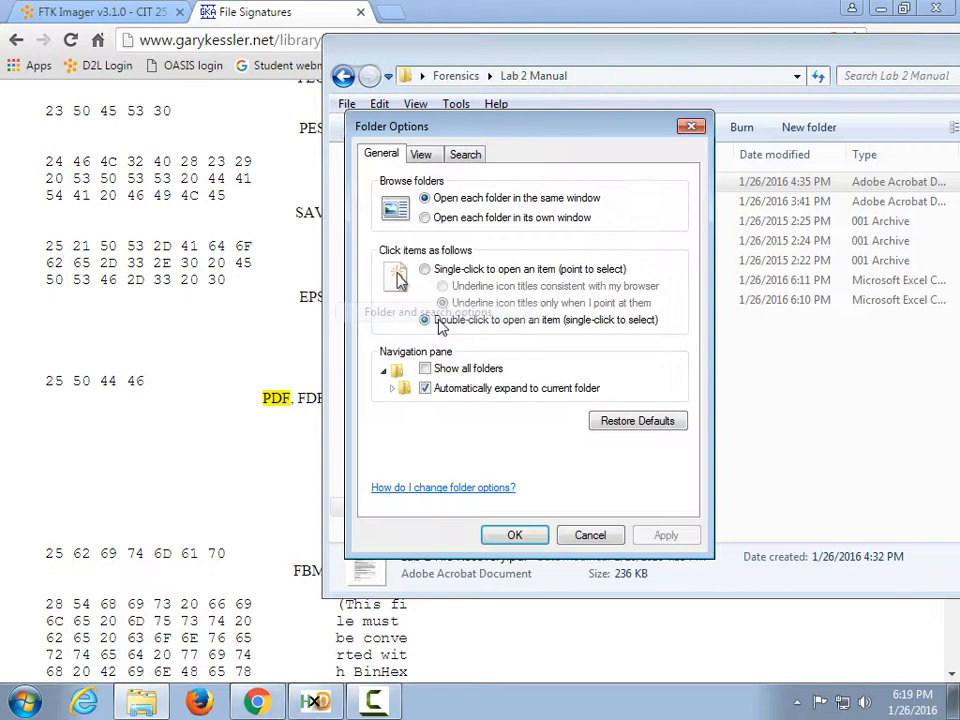
{"action": "left_click", "coordinate": [423, 157]}
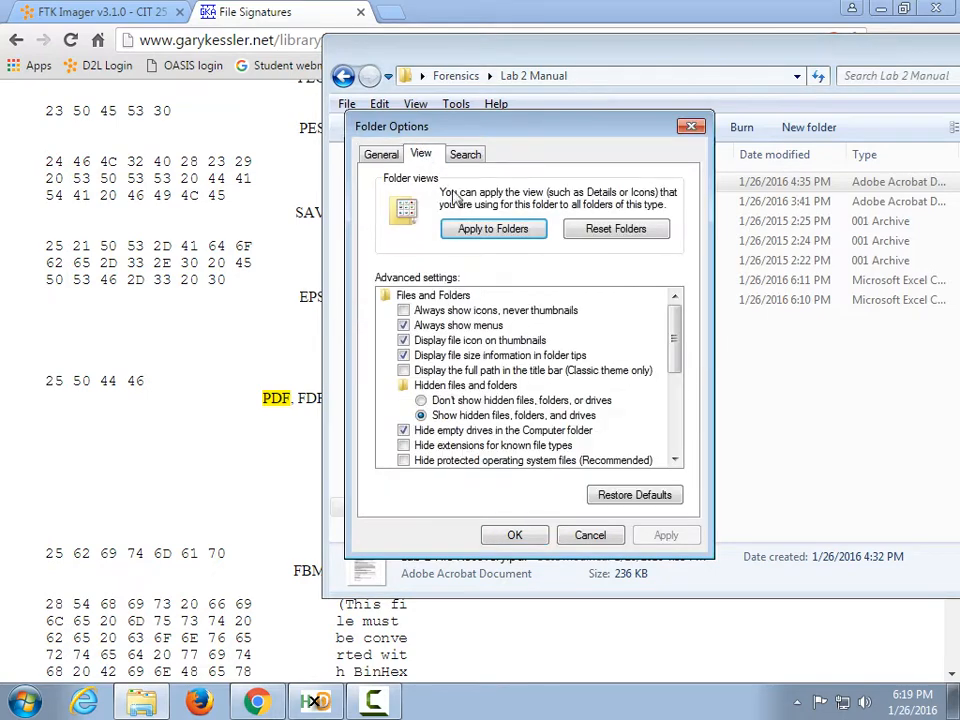
{"action": "left_click", "coordinate": [497, 446]}
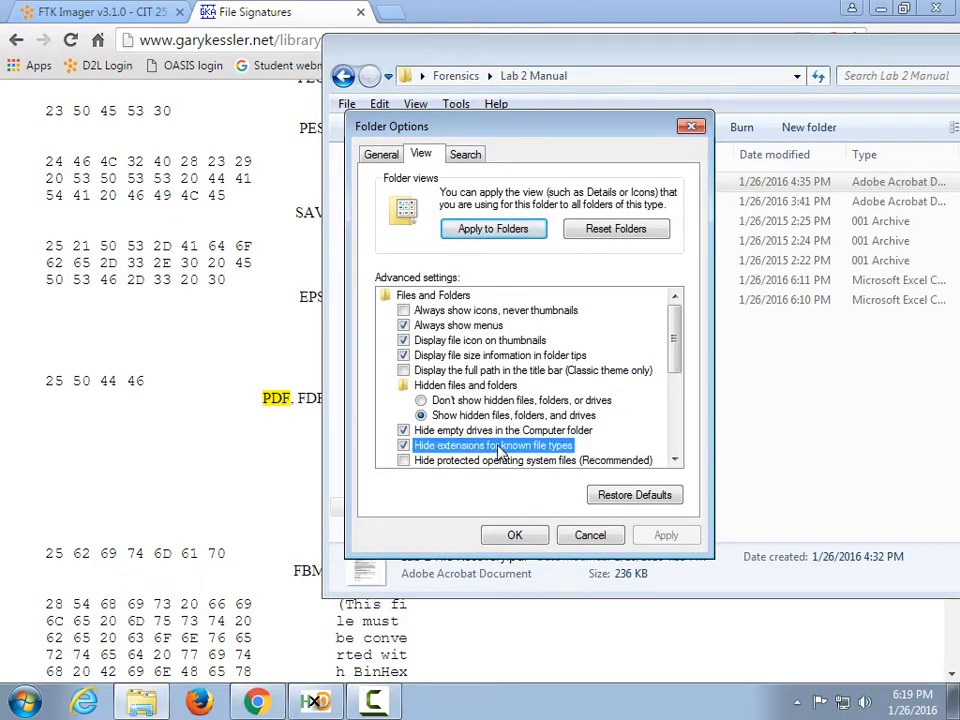
{"action": "left_click", "coordinate": [490, 447]}
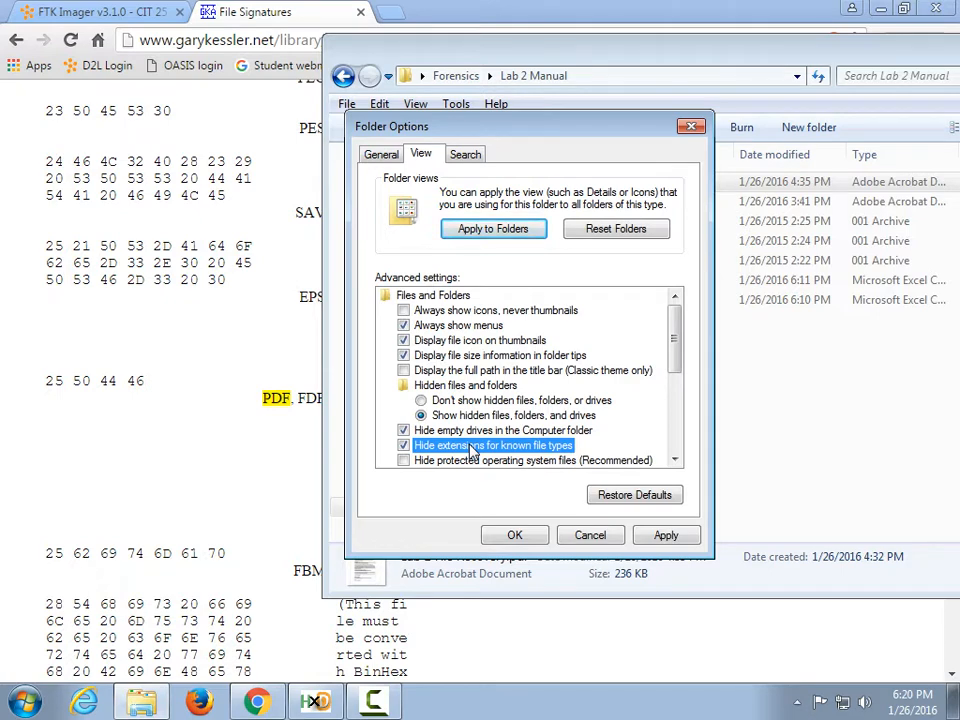
In Folder Options, turn Hide extensions for known file types off, then back on.
{"action": "left_click", "coordinate": [426, 450]}
{"action": "left_click", "coordinate": [516, 536]}
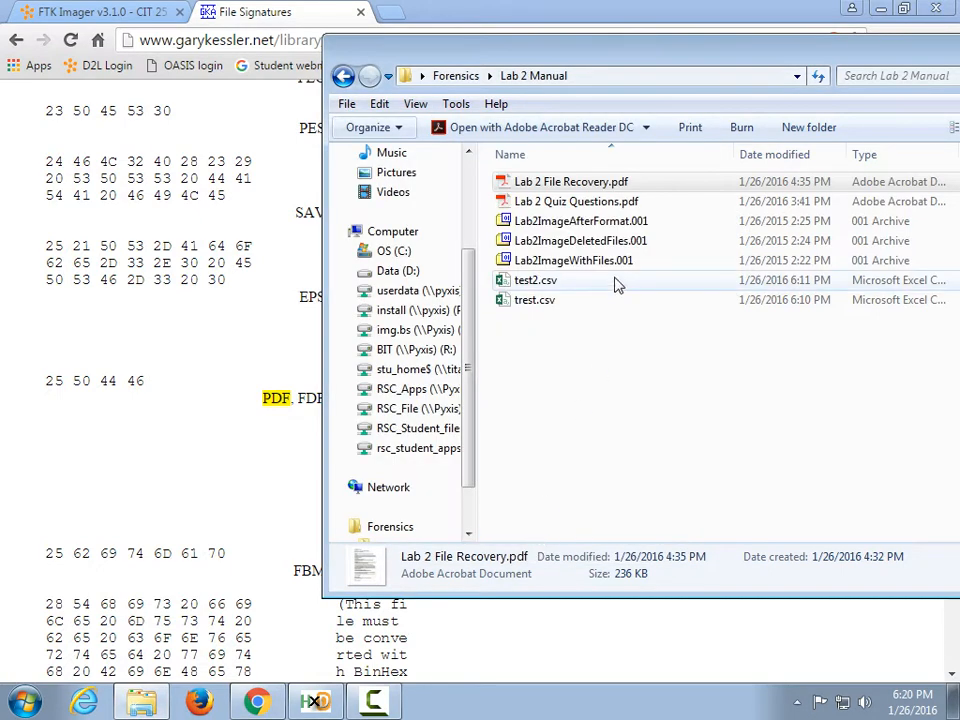
{"action": "left_click", "coordinate": [350, 129]}
{"action": "left_click", "coordinate": [421, 325]}
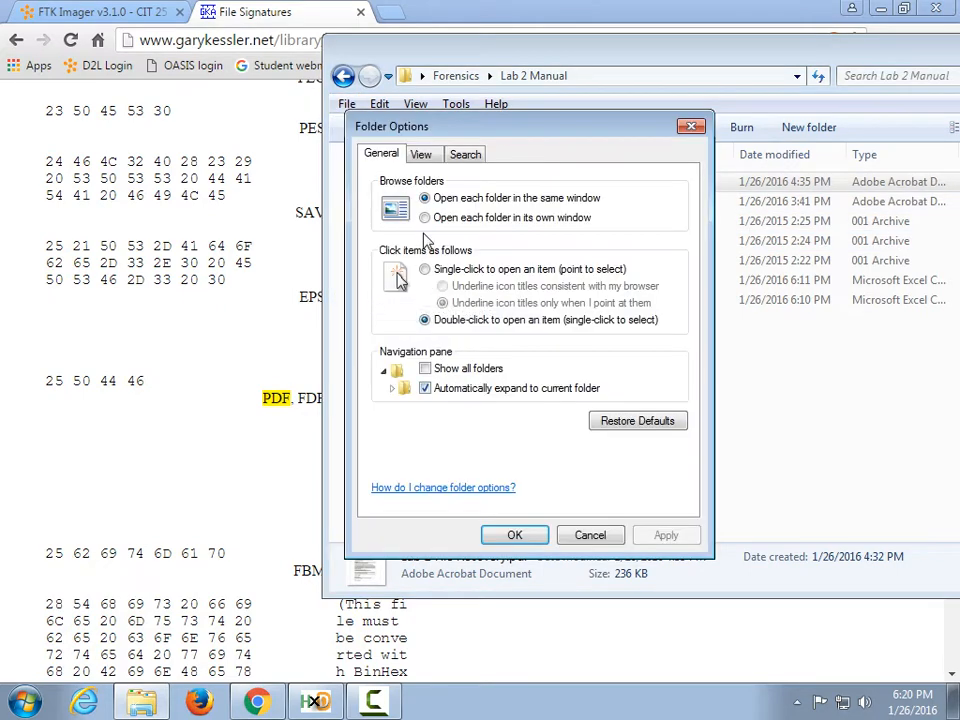
{"action": "left_click", "coordinate": [420, 154]}
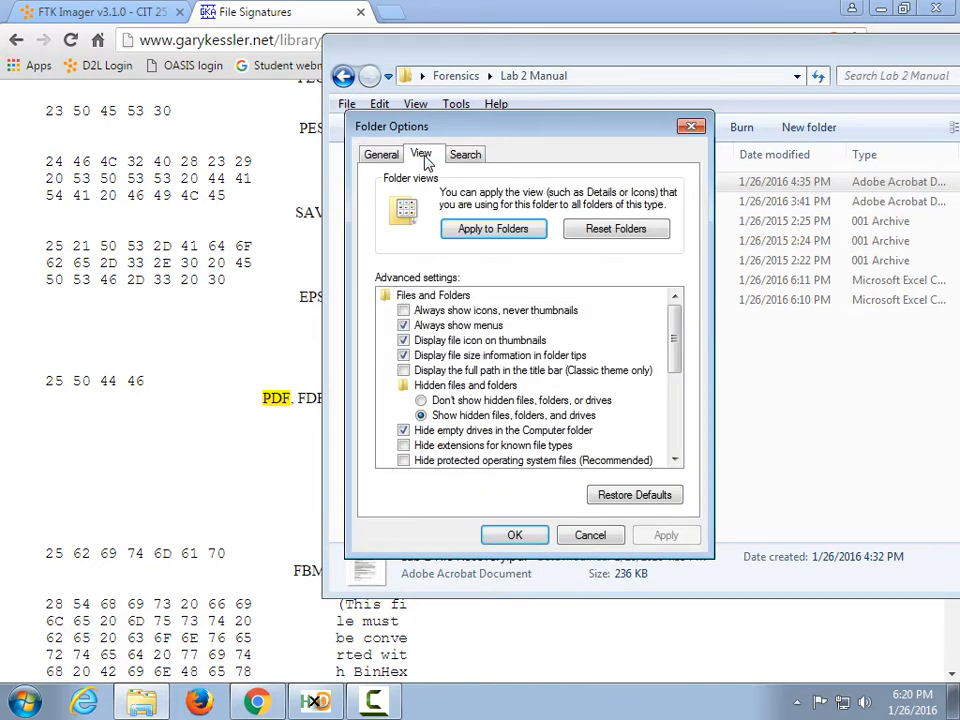
{"action": "left_click", "coordinate": [432, 447]}
{"action": "left_click", "coordinate": [514, 535]}
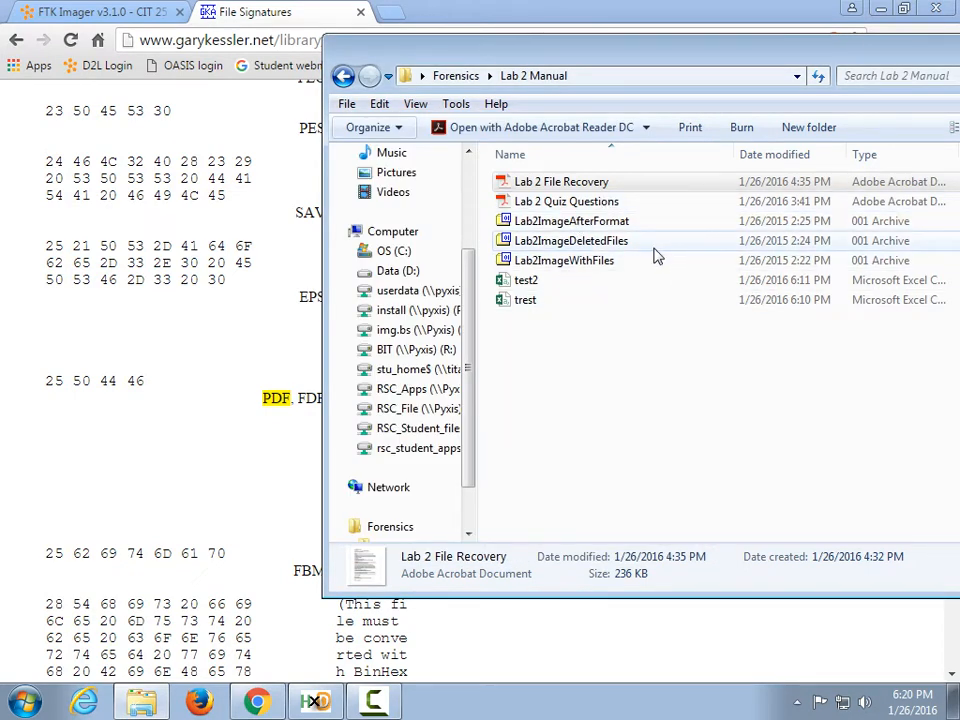
Uncheck Hide extensions for known file types so .pdf and .001 show, then return to the file-signatures page.
{"action": "left_click", "coordinate": [368, 128]}
{"action": "left_click", "coordinate": [366, 313]}
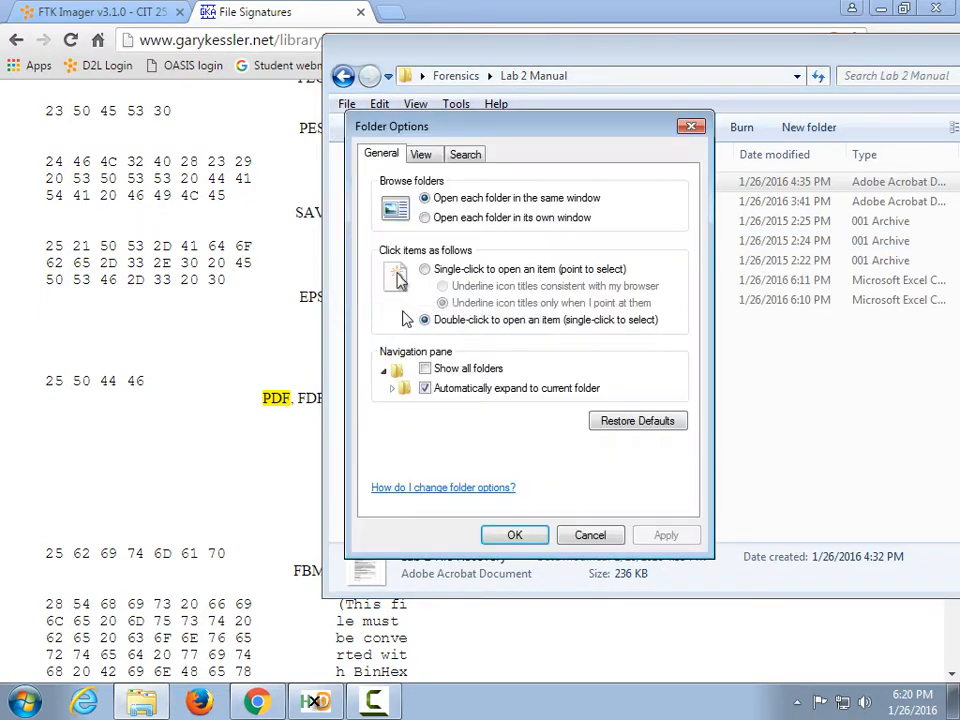
{"action": "left_click", "coordinate": [421, 154]}
{"action": "left_click", "coordinate": [404, 445]}
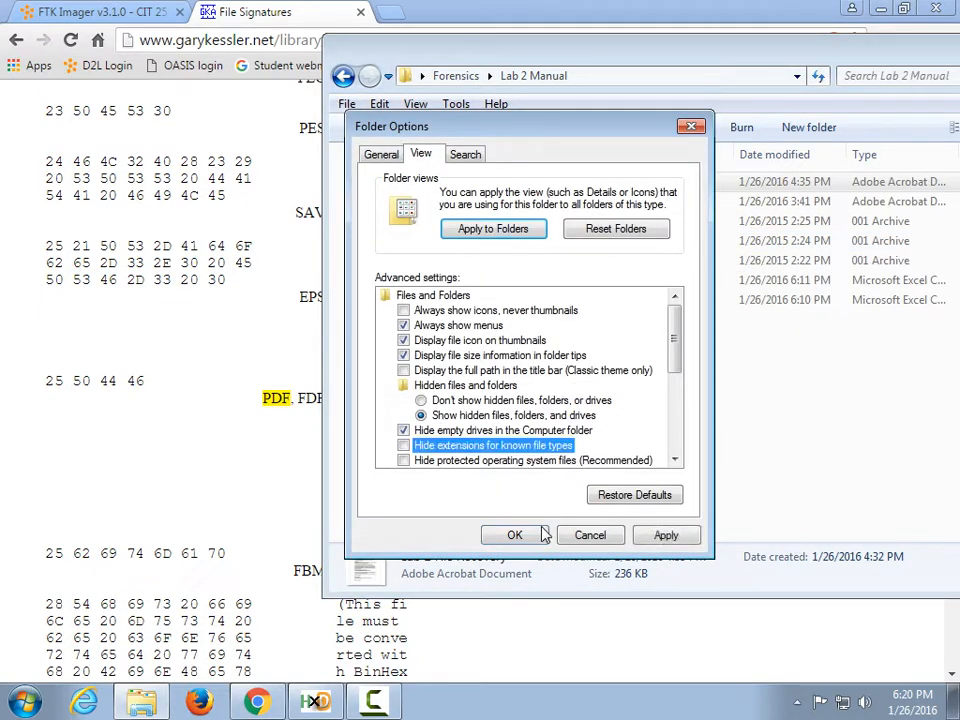
{"action": "left_click", "coordinate": [518, 536]}
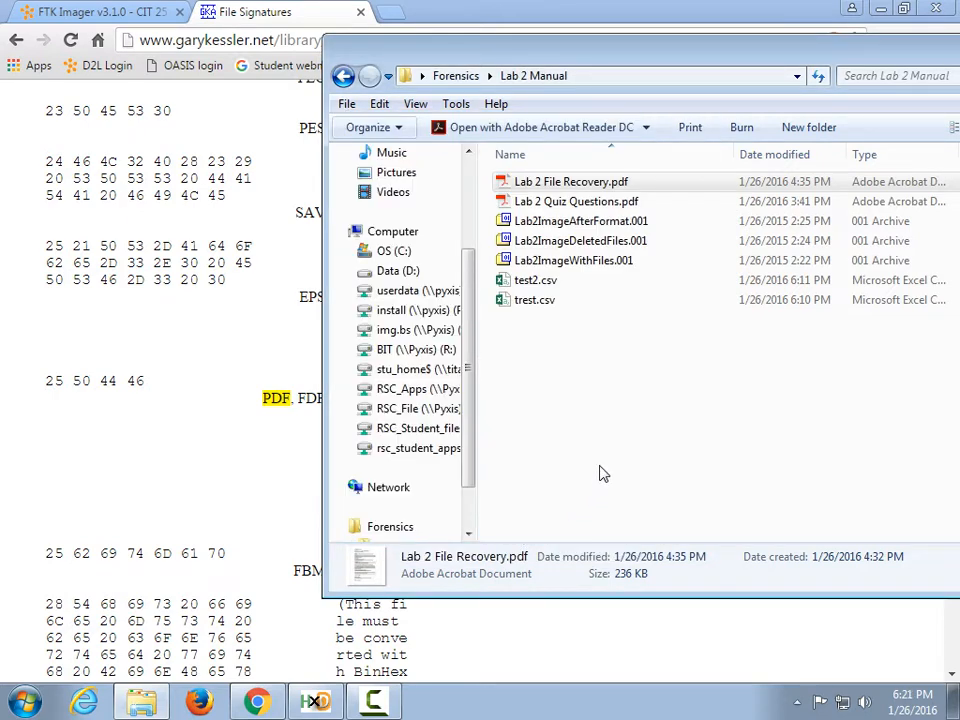
{"action": "left_click", "coordinate": [180, 403]}
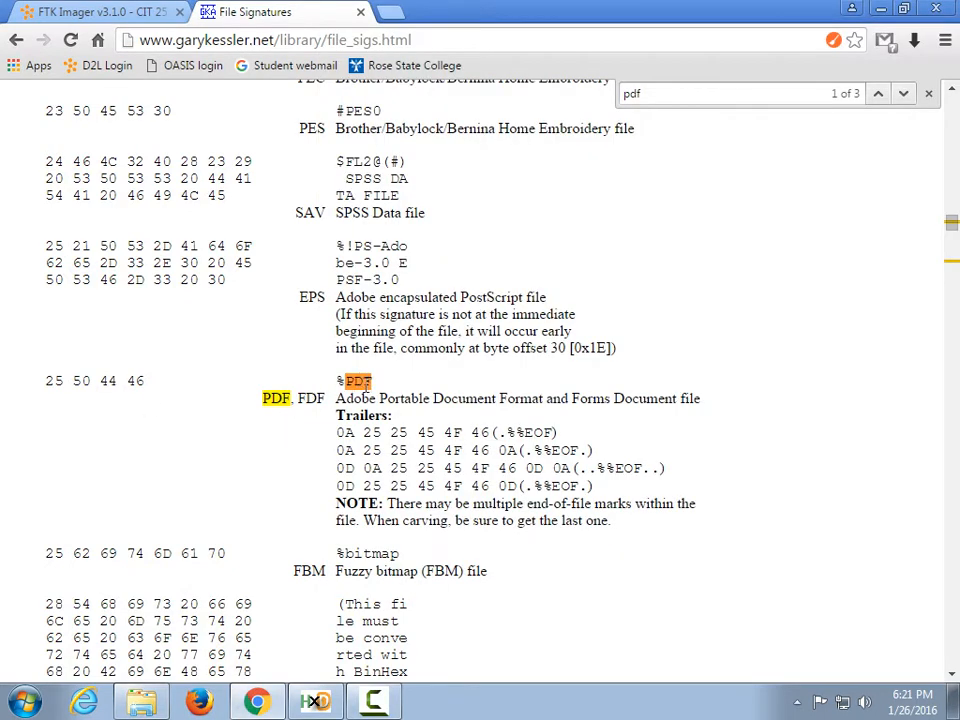
Select the %PDF signature on the file-signatures page and switch to HxD.
{"action": "double_click", "coordinate": [360, 381]}
{"action": "left_click", "coordinate": [313, 702]}
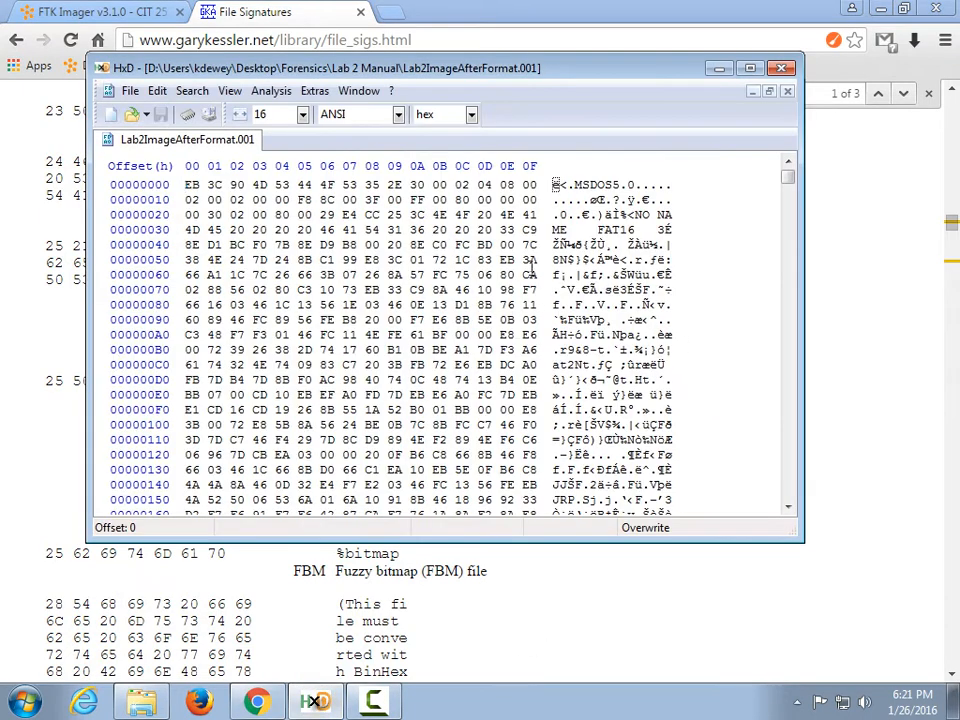
{"action": "key", "text": "Right"}
Find the text %PDF in Lab2ImageAfterFormat.001, locating the header at offset 01A08800.
{"action": "left_click", "coordinate": [190, 91]}
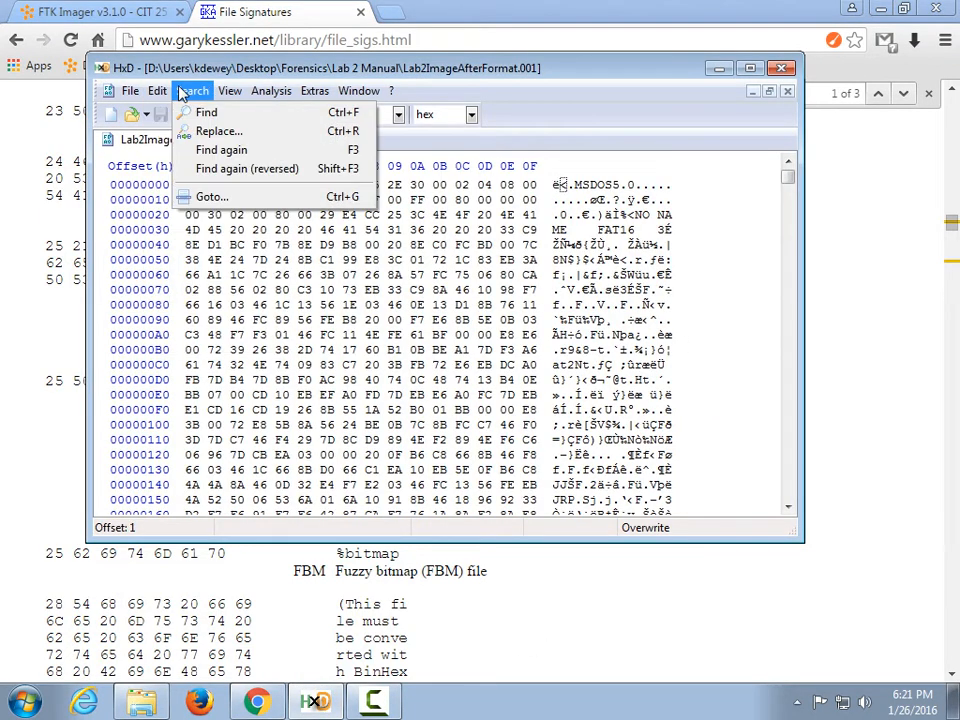
{"action": "left_click", "coordinate": [206, 113]}
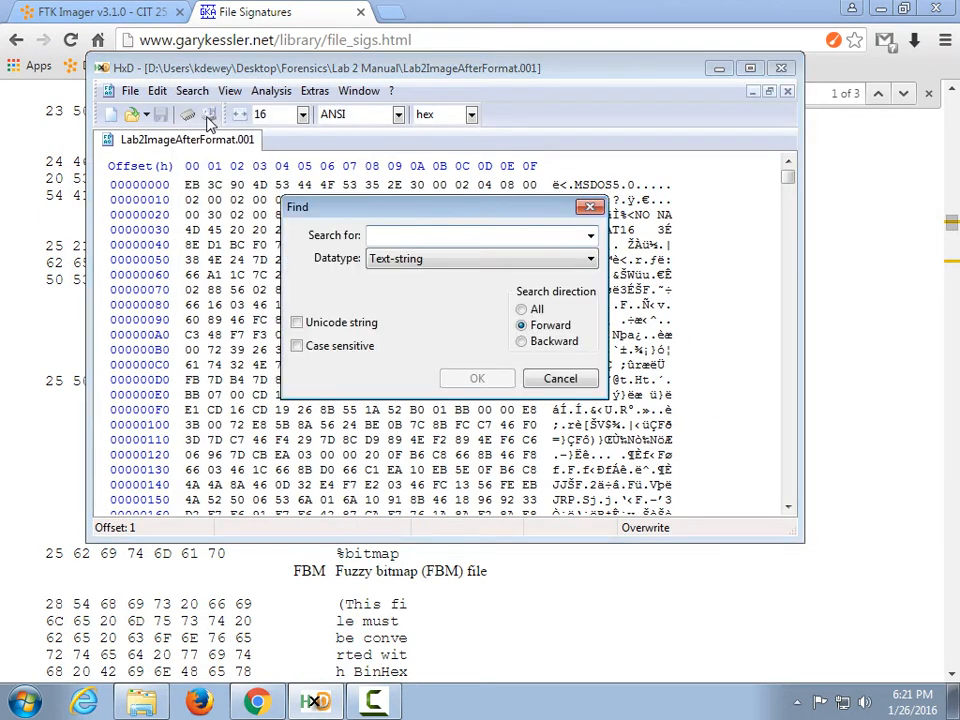
{"action": "type", "text": "%PDF"}
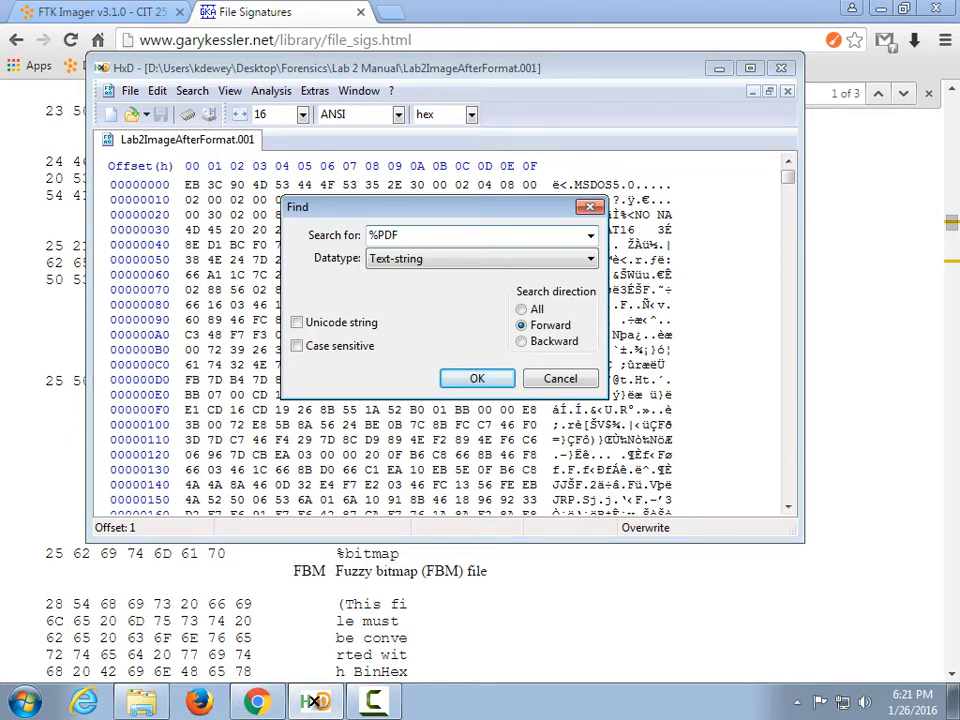
{"action": "left_click", "coordinate": [476, 380]}
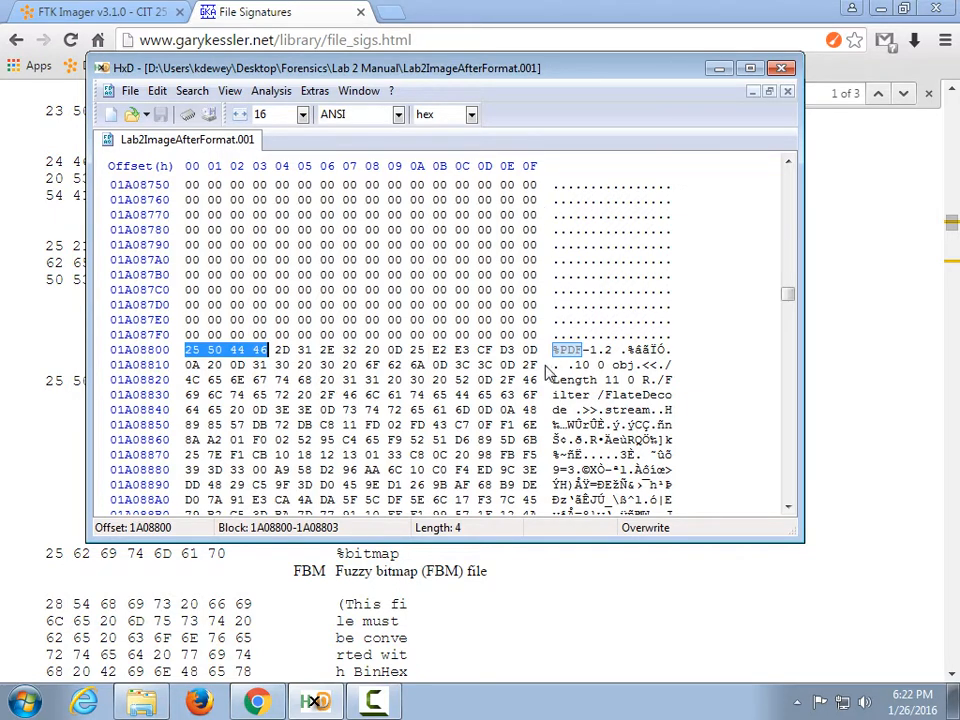
{"action": "left_click", "coordinate": [186, 350]}
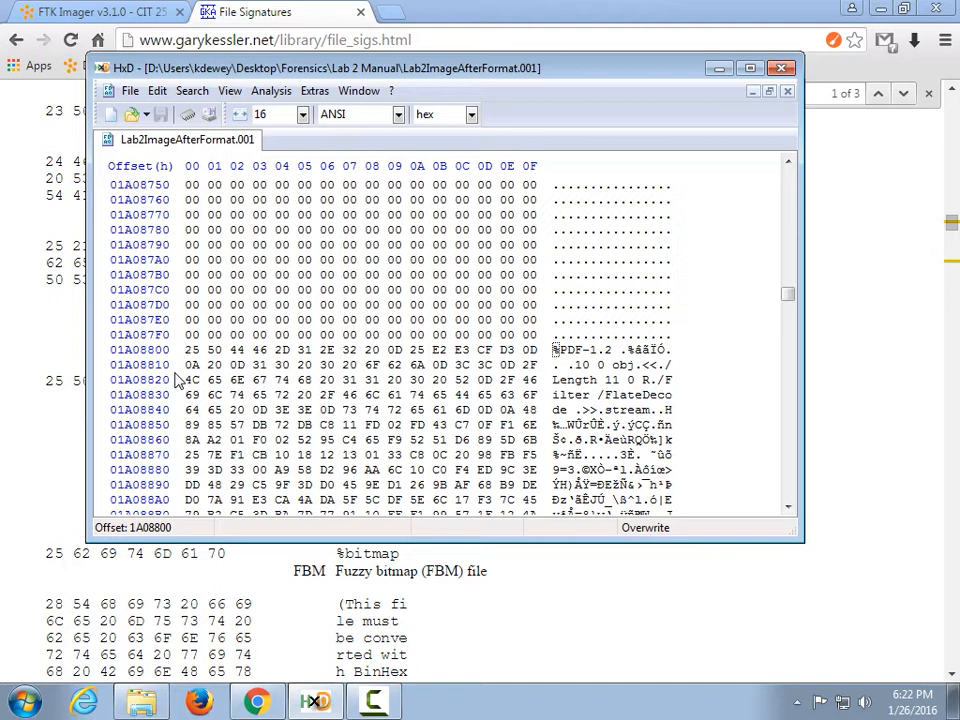
{"action": "key", "text": "super"}
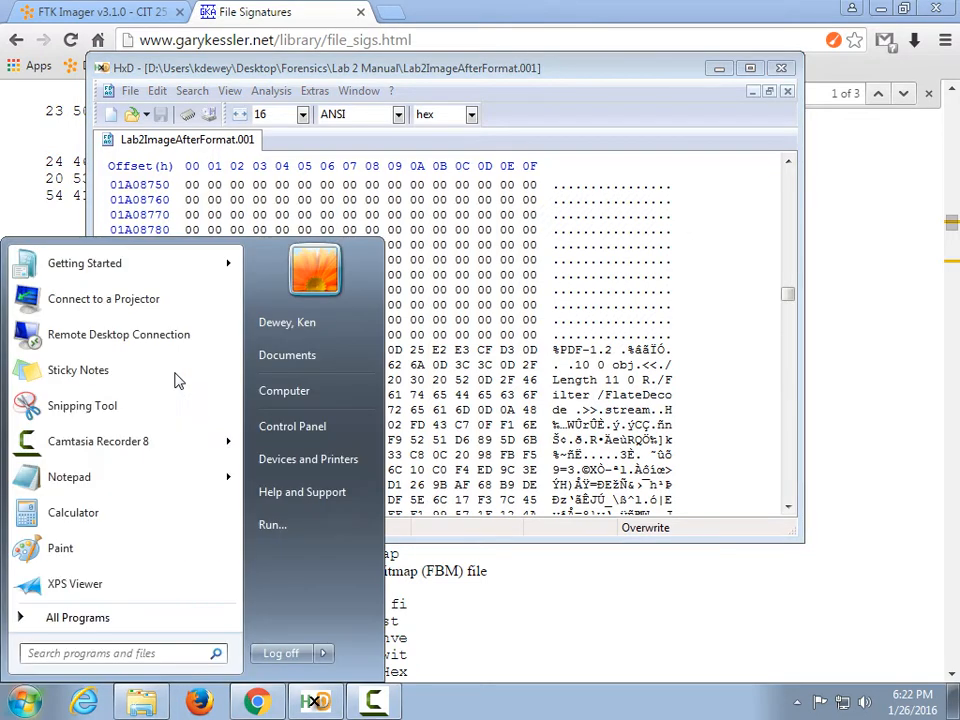
Note the PDF header offset 01A08800 in a new Notepad document, then return to the signatures page.
{"action": "left_click", "coordinate": [118, 476]}
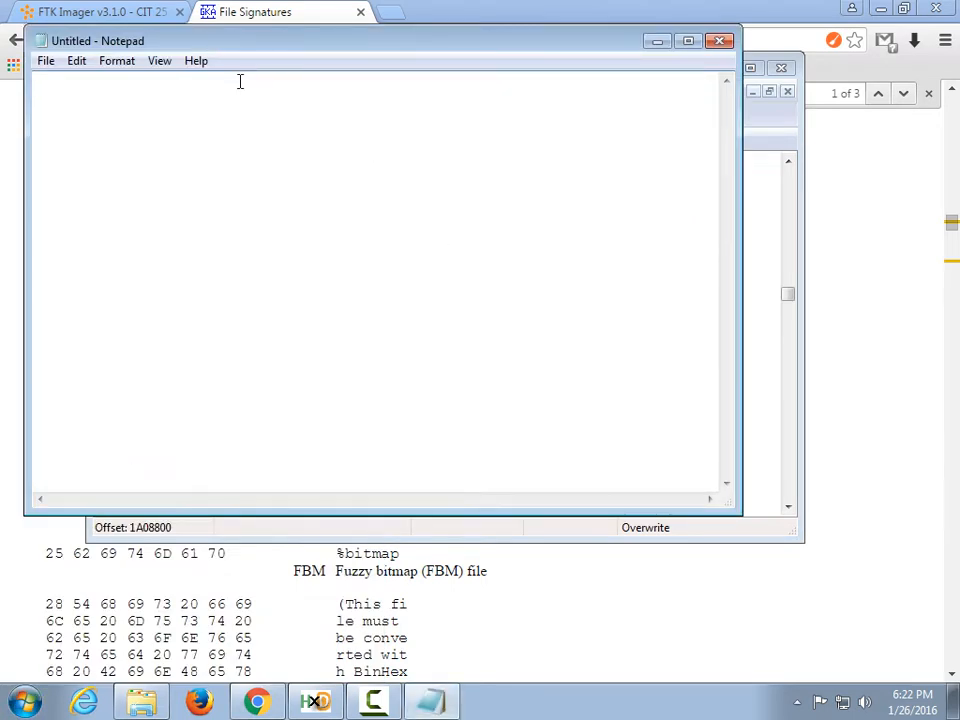
{"action": "left_click_drag", "start_coordinate": [258, 50], "coordinate": [300, 378]}
{"action": "type", "text": "0"}
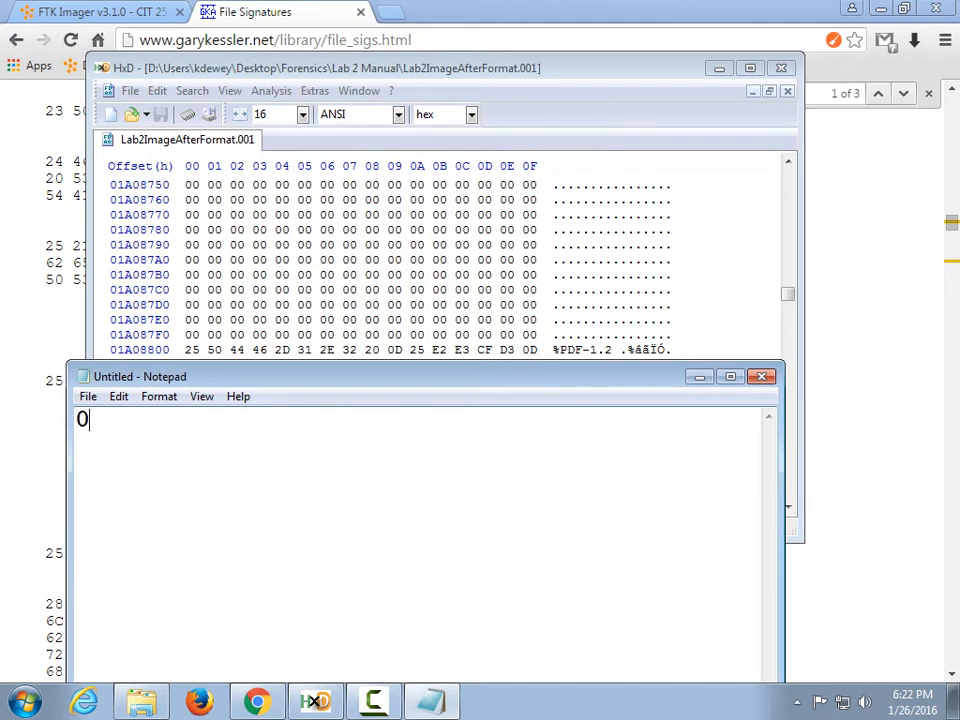
{"action": "type", "text": "1A08800"}
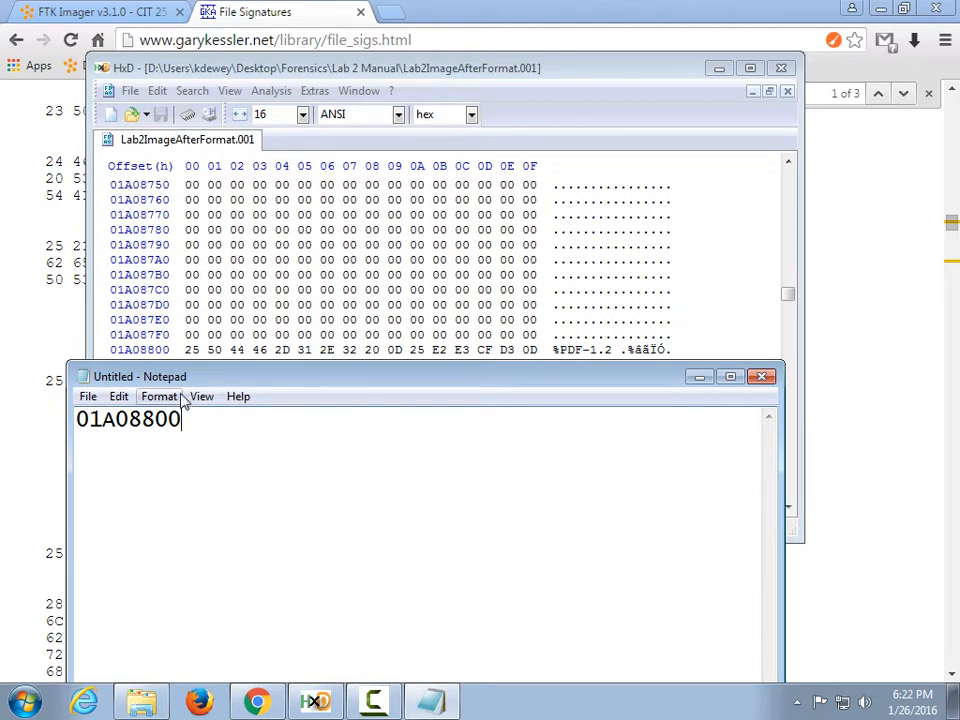
{"action": "left_click", "coordinate": [178, 352]}
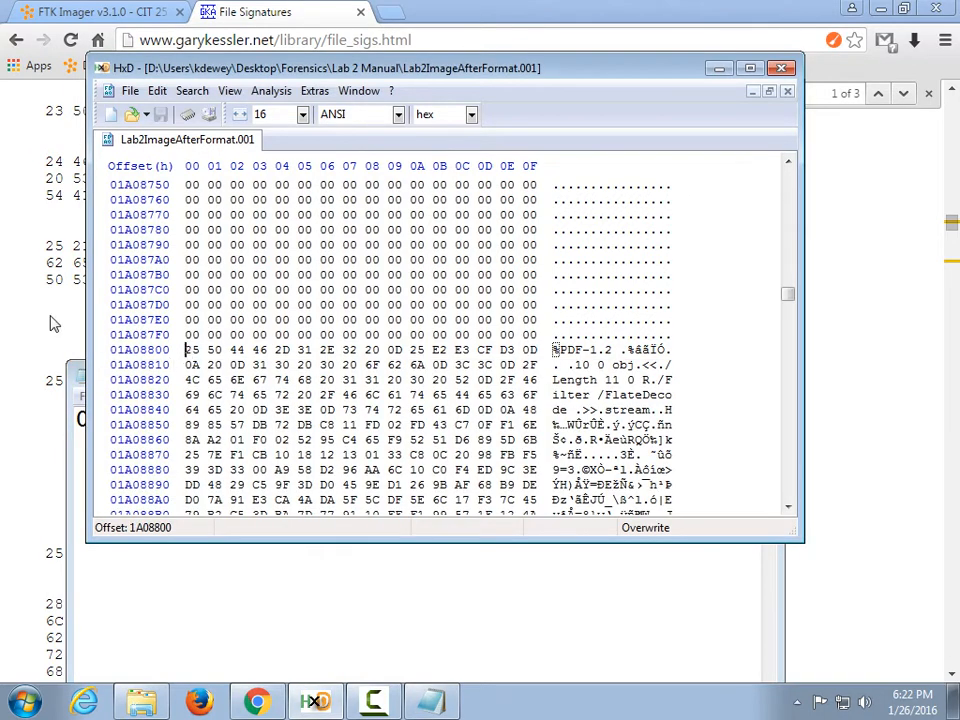
{"action": "left_click", "coordinate": [54, 326]}
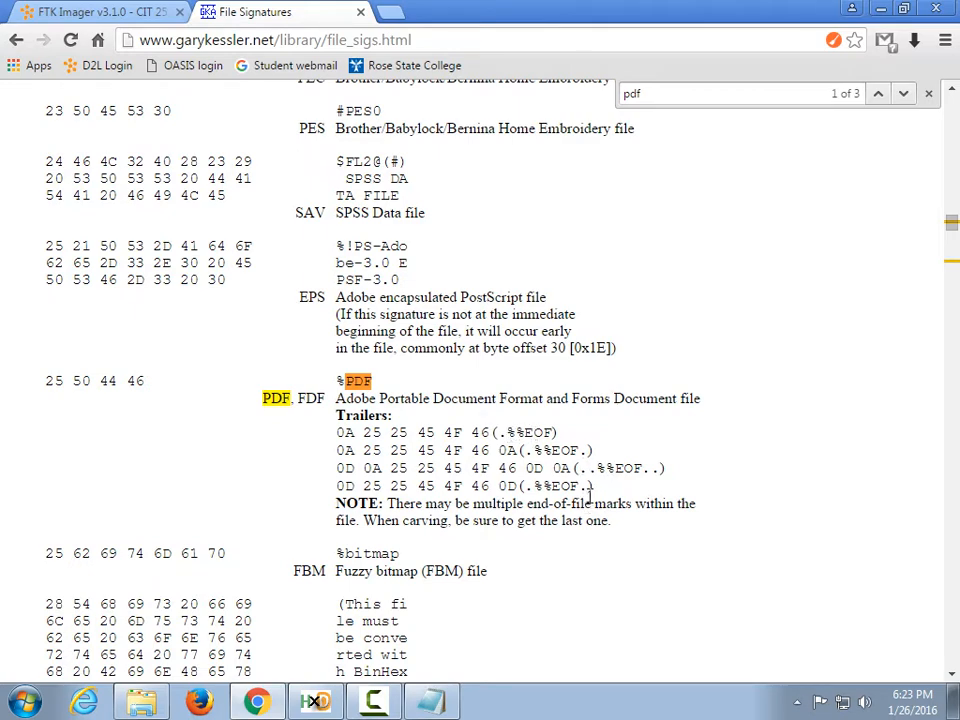
Search HxD for the %%EOF trailer, finding it at offset 1A0ACB1.
{"action": "left_click", "coordinate": [320, 697]}
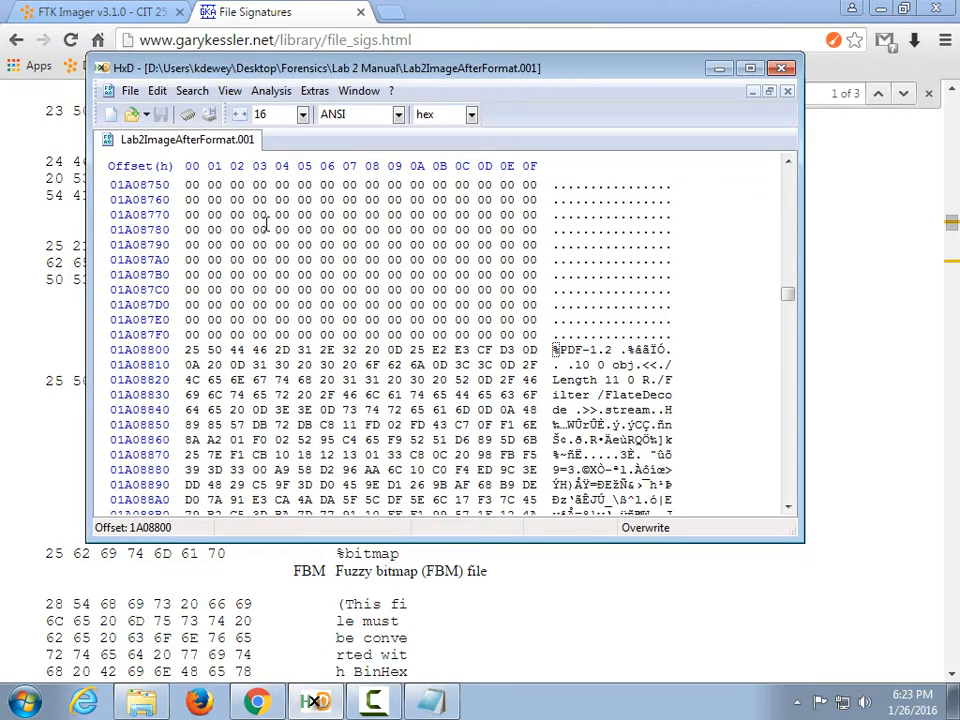
{"action": "left_click", "coordinate": [192, 90]}
{"action": "left_click", "coordinate": [205, 113]}
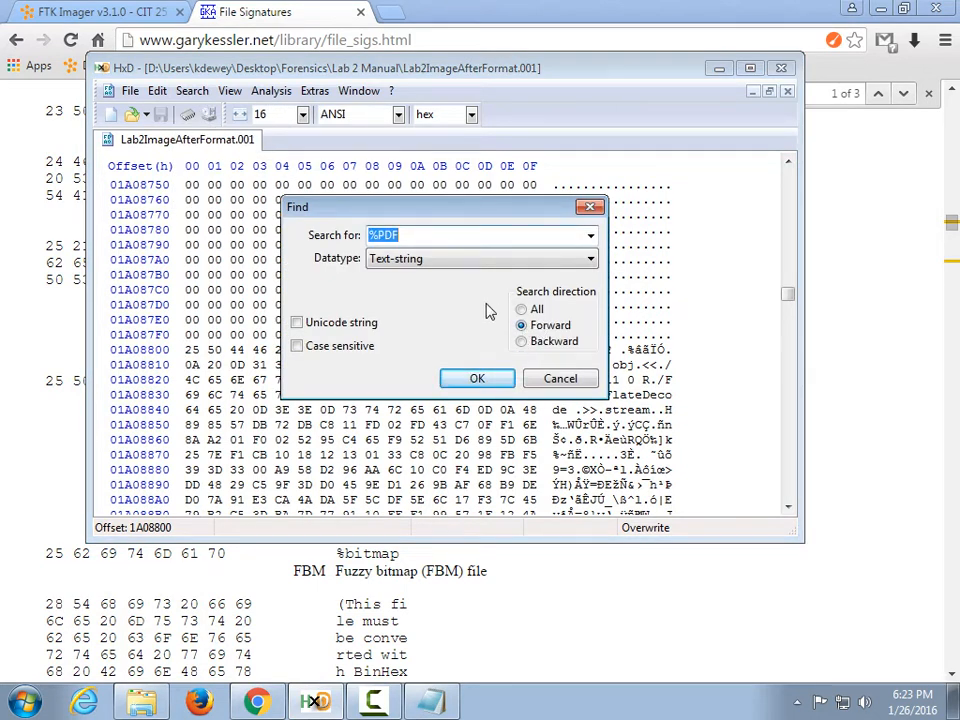
{"action": "type", "text": "%%a"}
{"action": "key", "text": "BackSpace"}
{"action": "type", "text": "EOF"}
{"action": "left_click", "coordinate": [477, 378]}
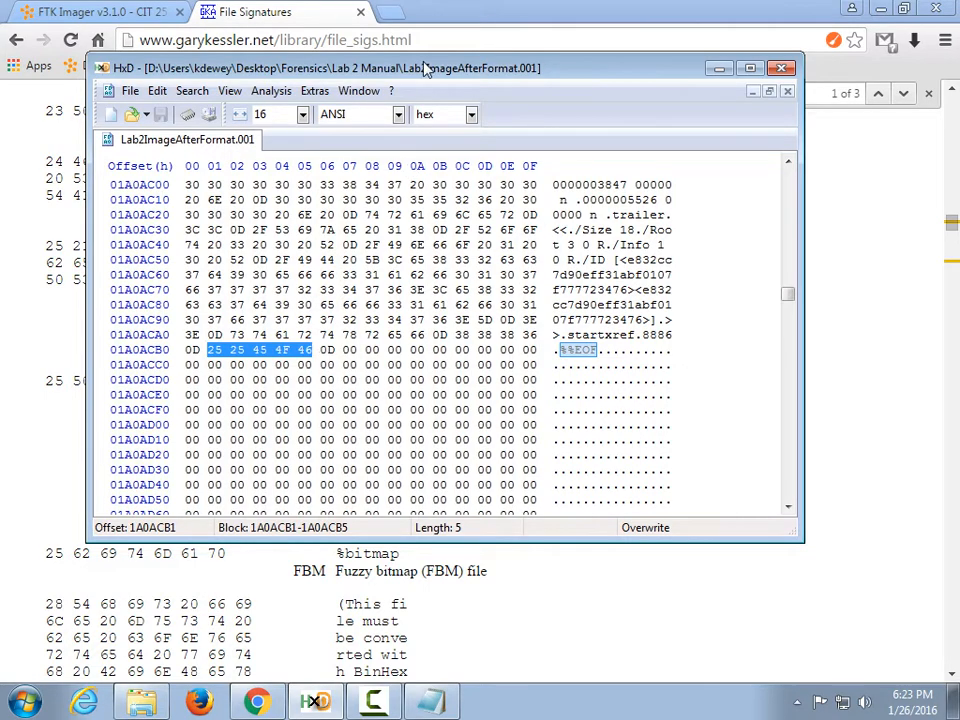
Compare with the web page's PDF trailer list and mark the trailer's end at 1A0ACB6.
{"action": "left_click_drag", "start_coordinate": [426, 76], "coordinate": [519, 524]}
{"action": "scroll", "coordinate": [449, 545], "scroll_direction": "down", "scroll_amount": 3}
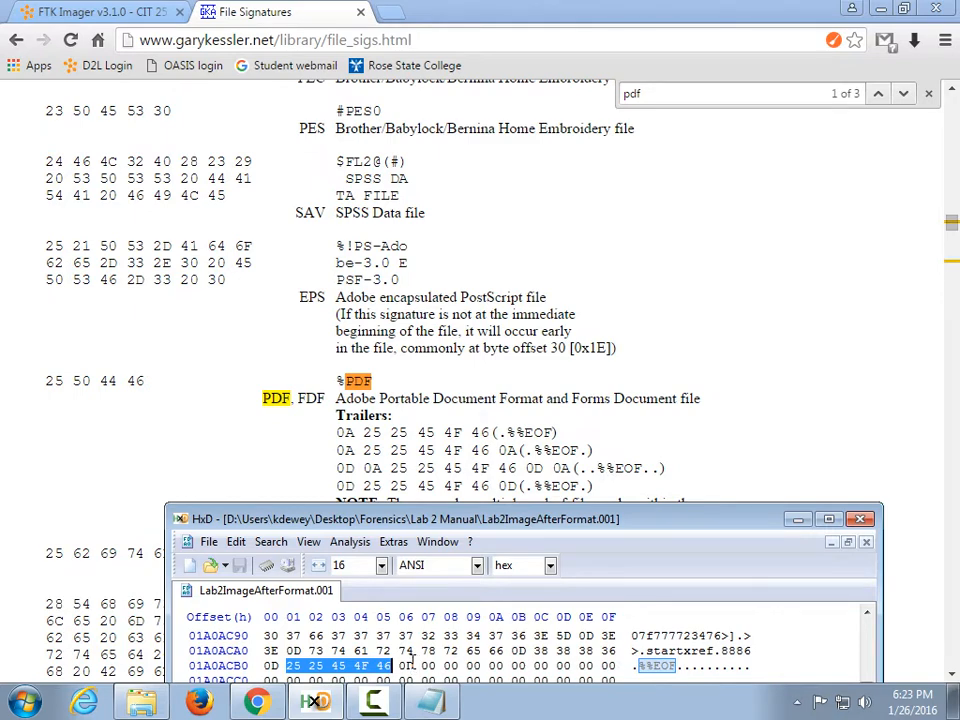
{"action": "left_click", "coordinate": [728, 340]}
{"action": "scroll", "coordinate": [728, 340], "scroll_direction": "down", "scroll_amount": 3}
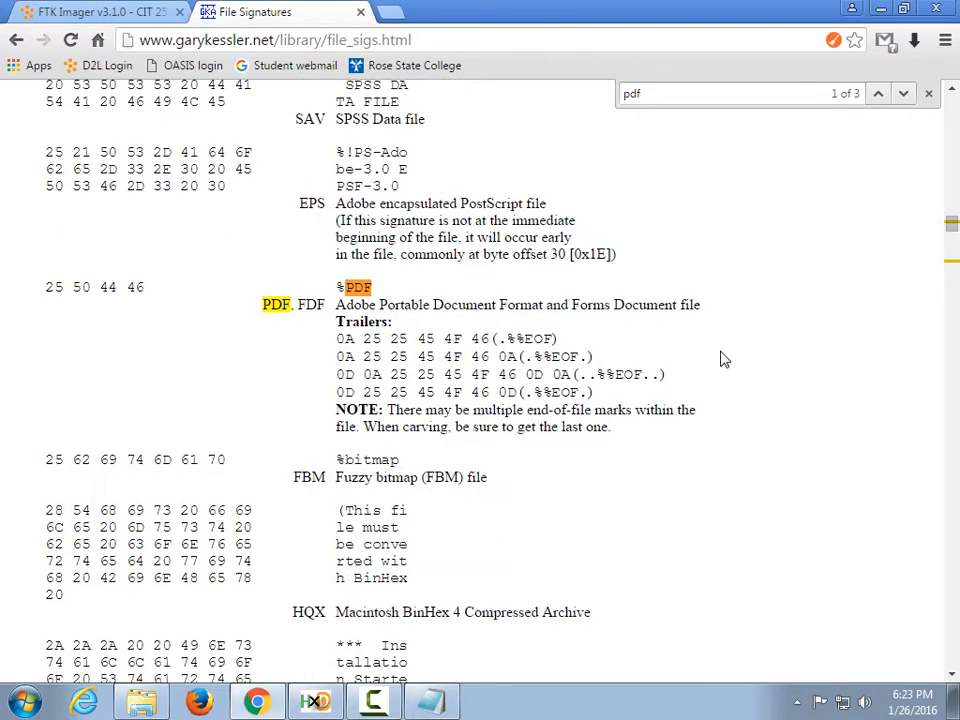
{"action": "left_click", "coordinate": [316, 702]}
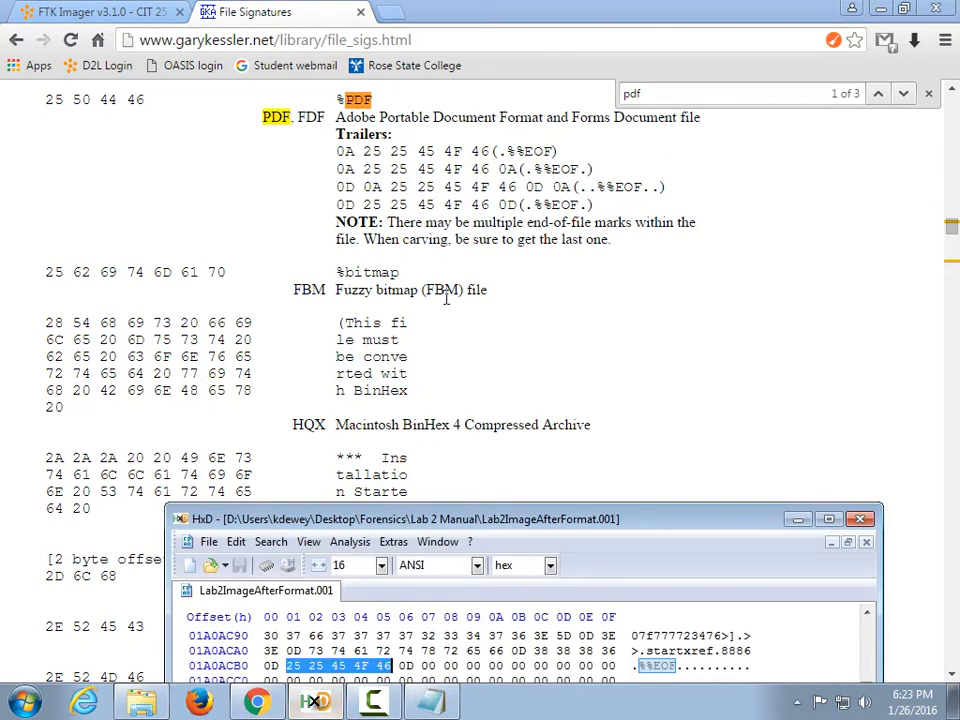
{"action": "left_click_drag", "start_coordinate": [499, 574], "coordinate": [463, 292]}
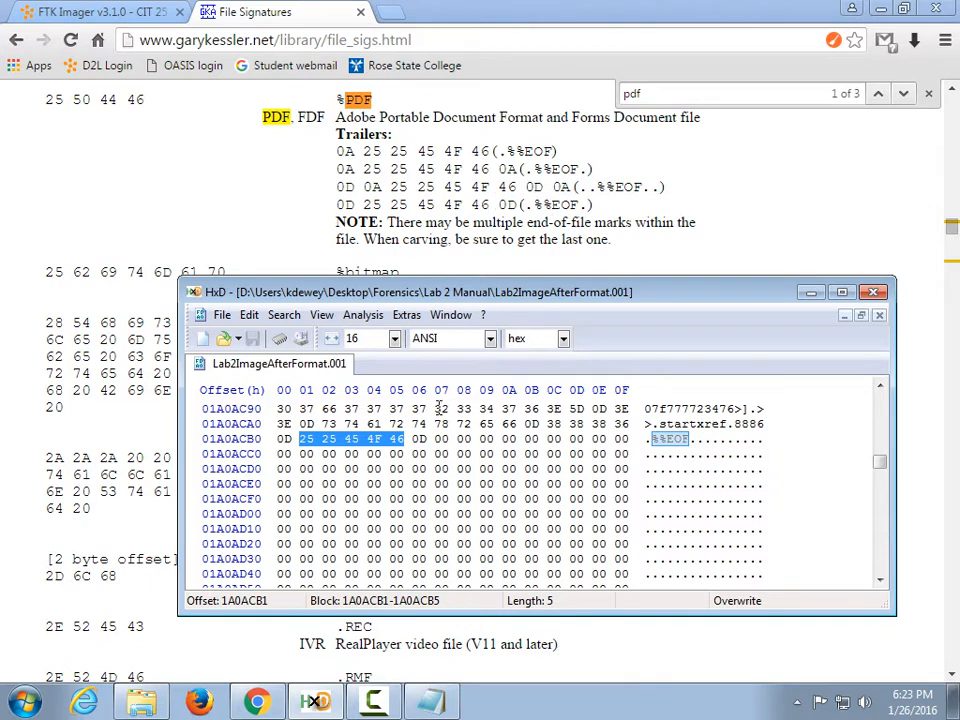
{"action": "left_click", "coordinate": [418, 439]}
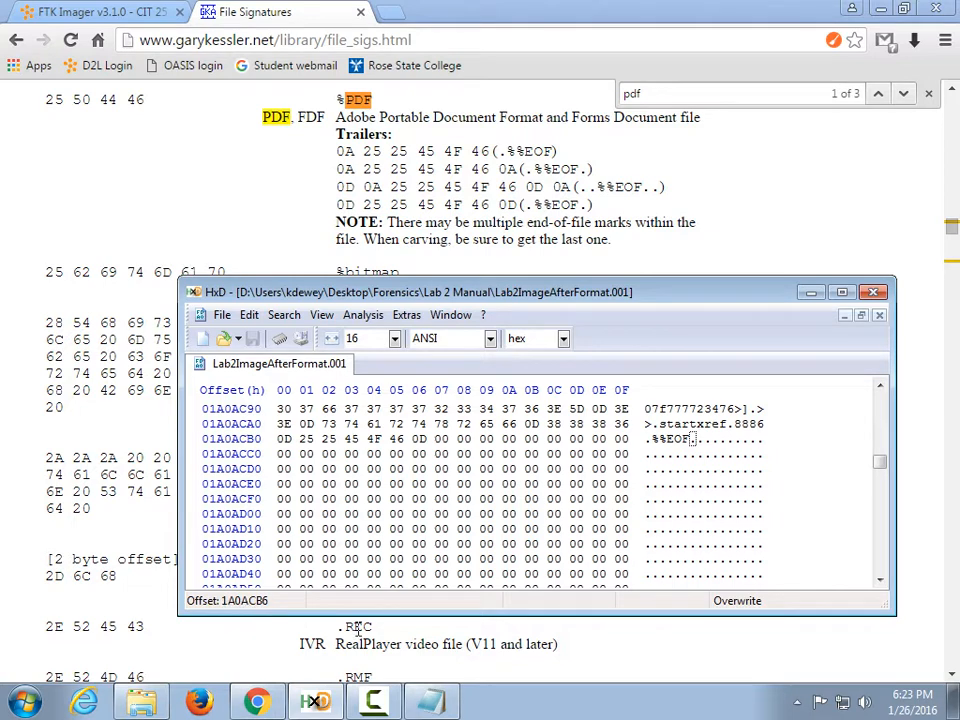
Record the PDF end offset 1A0ACB6 in Notepad on its own line below 01A08800.
{"action": "key", "text": "alt+Tab"}
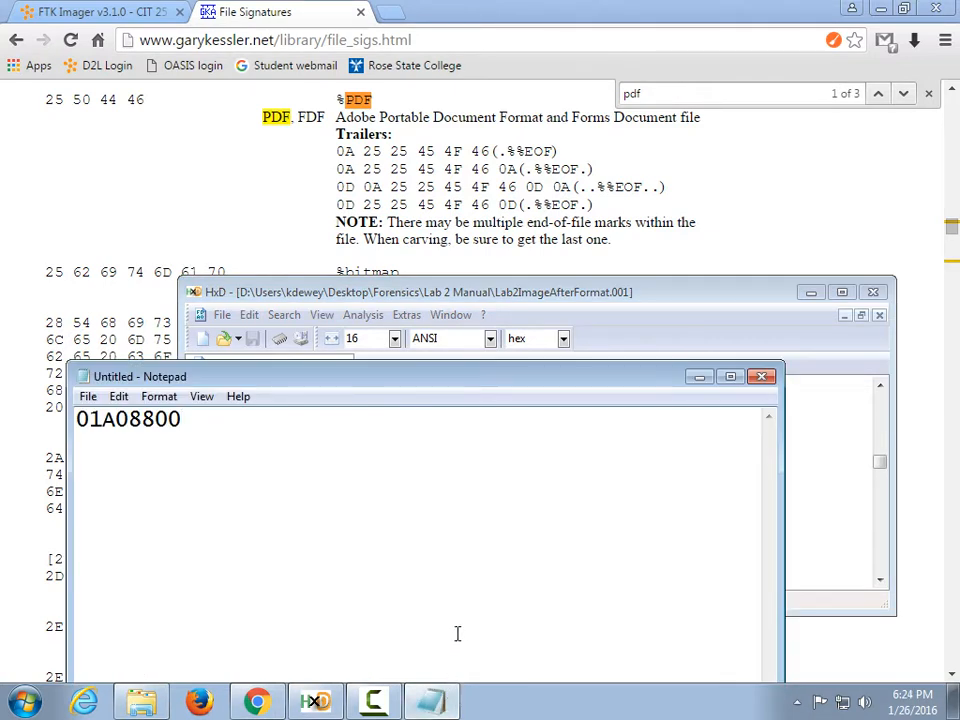
{"action": "type", "text": "1A0ACB6"}
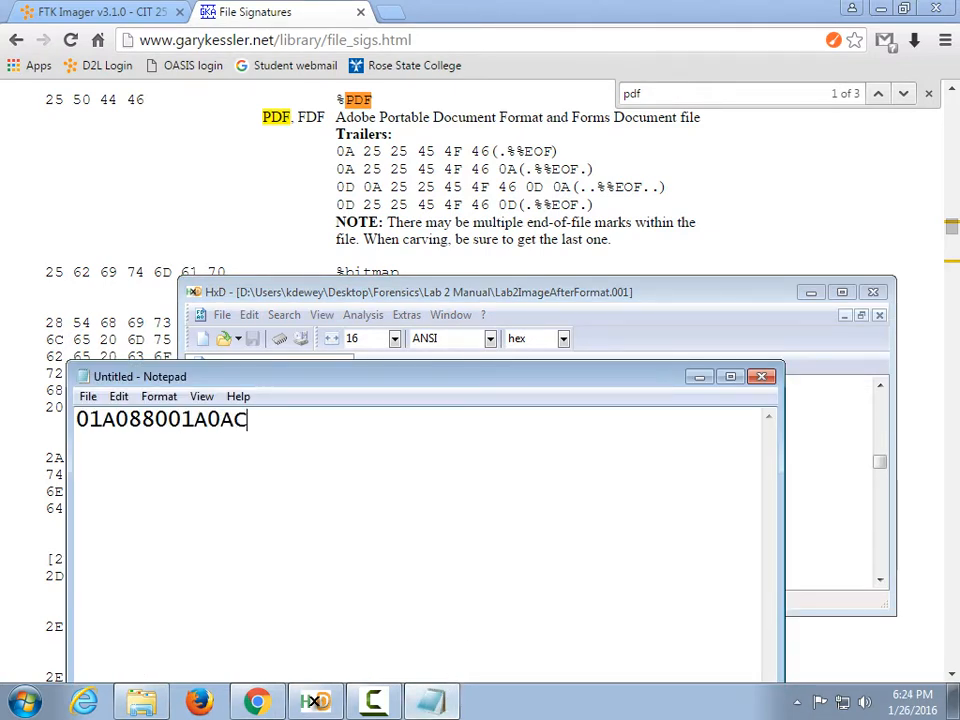
{"action": "key", "text": "Left"}
{"action": "key", "text": "Left"}
{"action": "key", "text": "Left"}
{"action": "key", "text": "Left"}
{"action": "key", "text": "Left"}
{"action": "key", "text": "Left"}
{"action": "key", "text": "Left"}
{"action": "key", "text": "Return"}
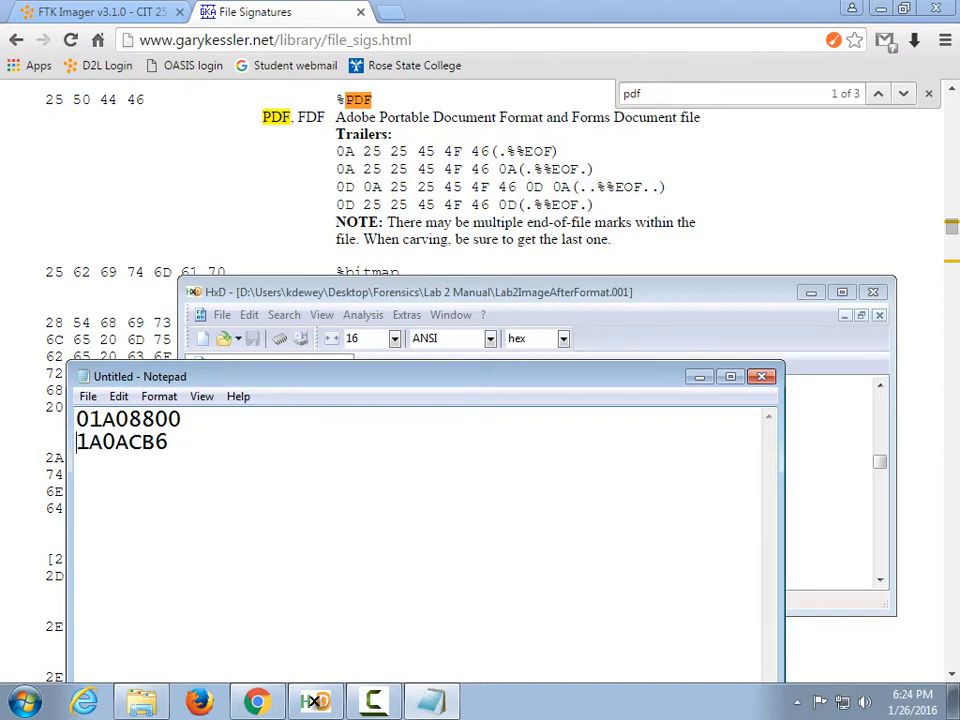
Scroll the HxD hex view around the %%EOF trailer at 1A0ACB0.
{"action": "left_click", "coordinate": [560, 314]}
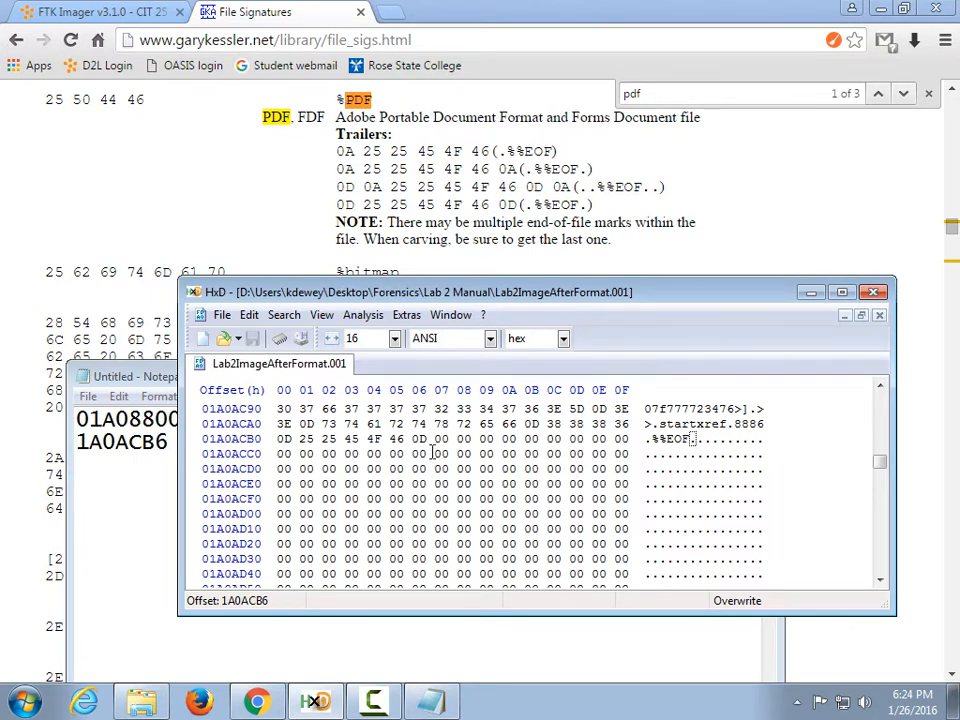
{"action": "scroll", "coordinate": [440, 441], "scroll_direction": "down", "scroll_amount": 1}
{"action": "scroll", "coordinate": [440, 441], "scroll_direction": "down", "scroll_amount": 11}
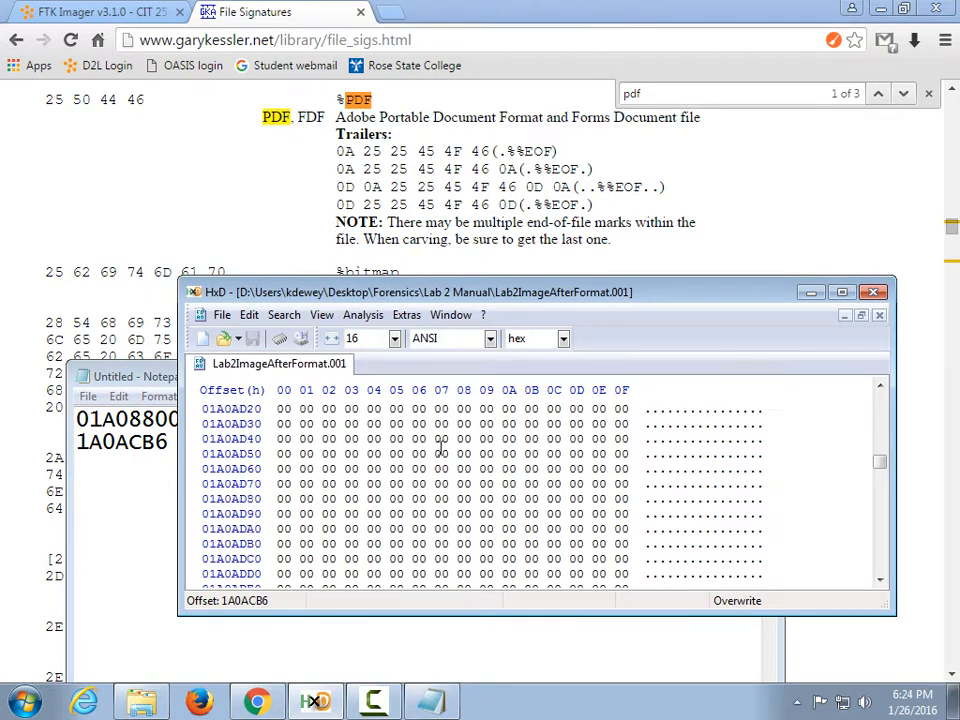
{"action": "scroll", "coordinate": [440, 456], "scroll_direction": "up", "scroll_amount": 12}
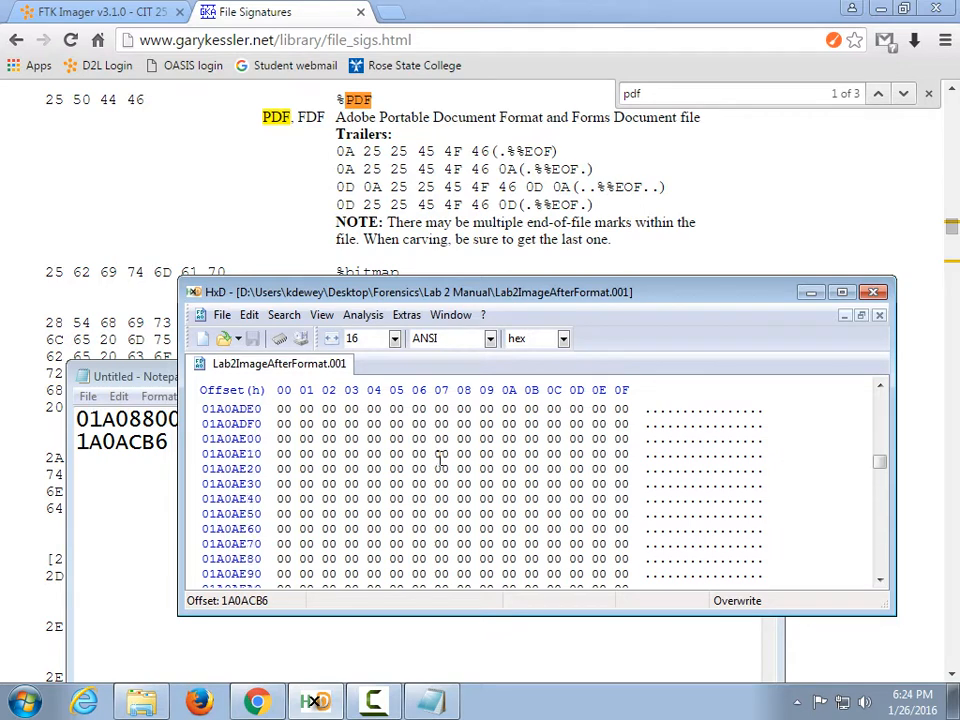
{"action": "scroll", "coordinate": [440, 456], "scroll_direction": "up", "scroll_amount": 1}
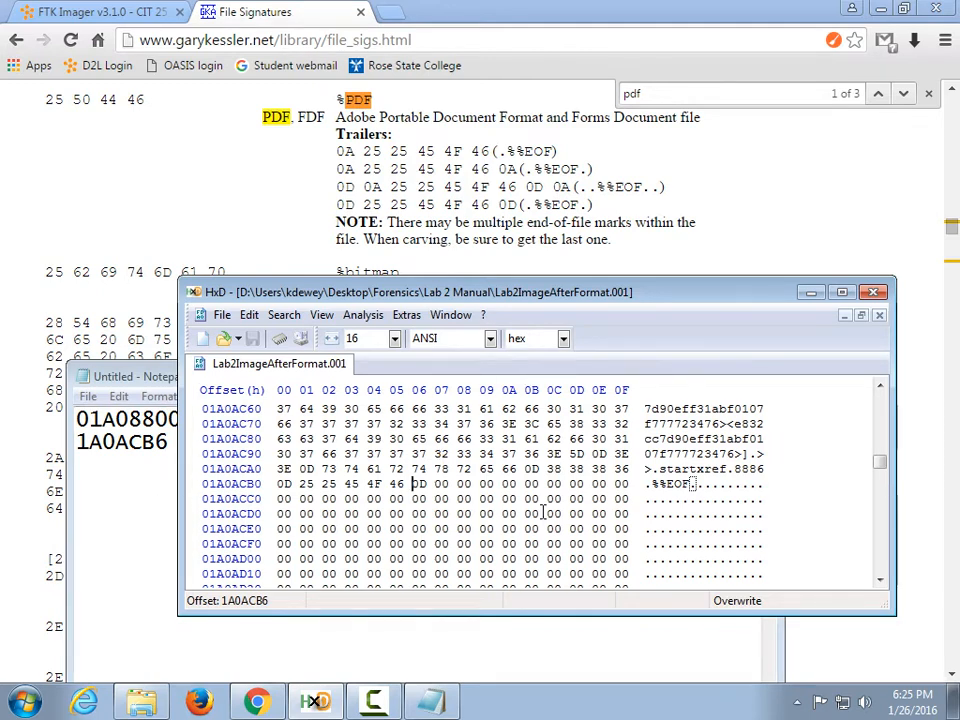
{"action": "scroll", "coordinate": [531, 500], "scroll_direction": "down", "scroll_amount": 10}
{"action": "scroll", "coordinate": [531, 500], "scroll_direction": "down", "scroll_amount": 8}
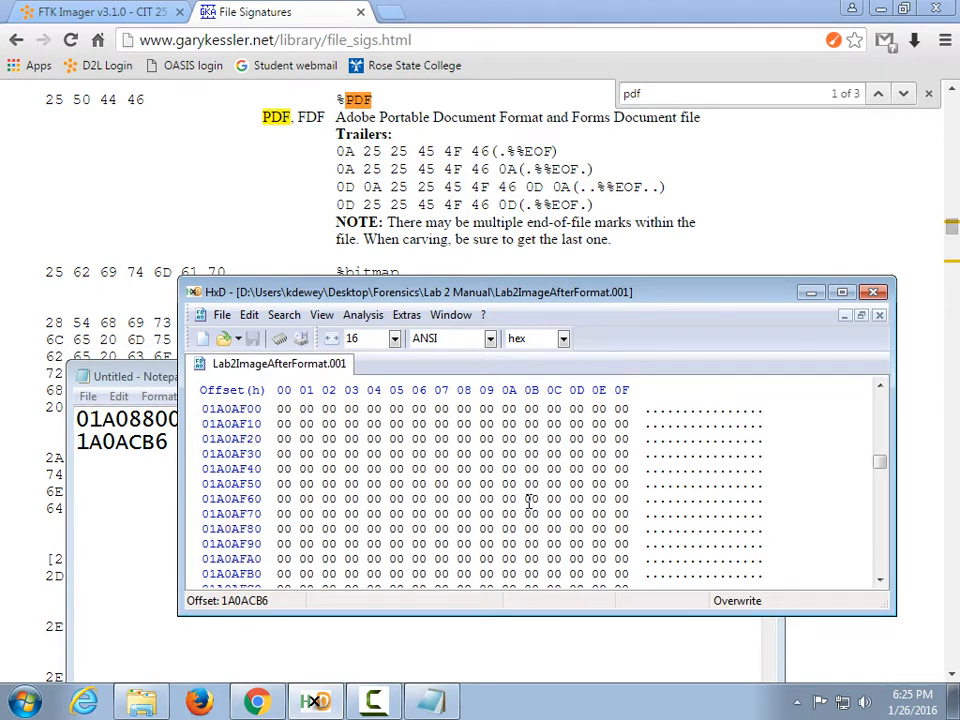
{"action": "scroll", "coordinate": [526, 505], "scroll_direction": "up", "scroll_amount": 16}
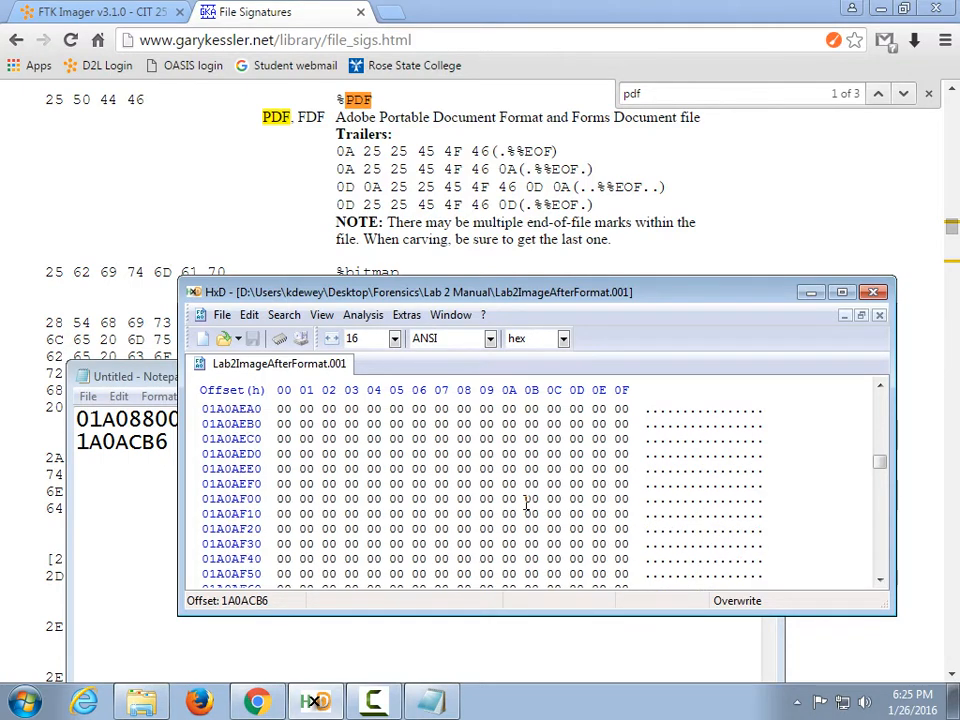
{"action": "scroll", "coordinate": [526, 505], "scroll_direction": "up", "scroll_amount": 4}
{"action": "scroll", "coordinate": [526, 505], "scroll_direction": "down", "scroll_amount": 2}
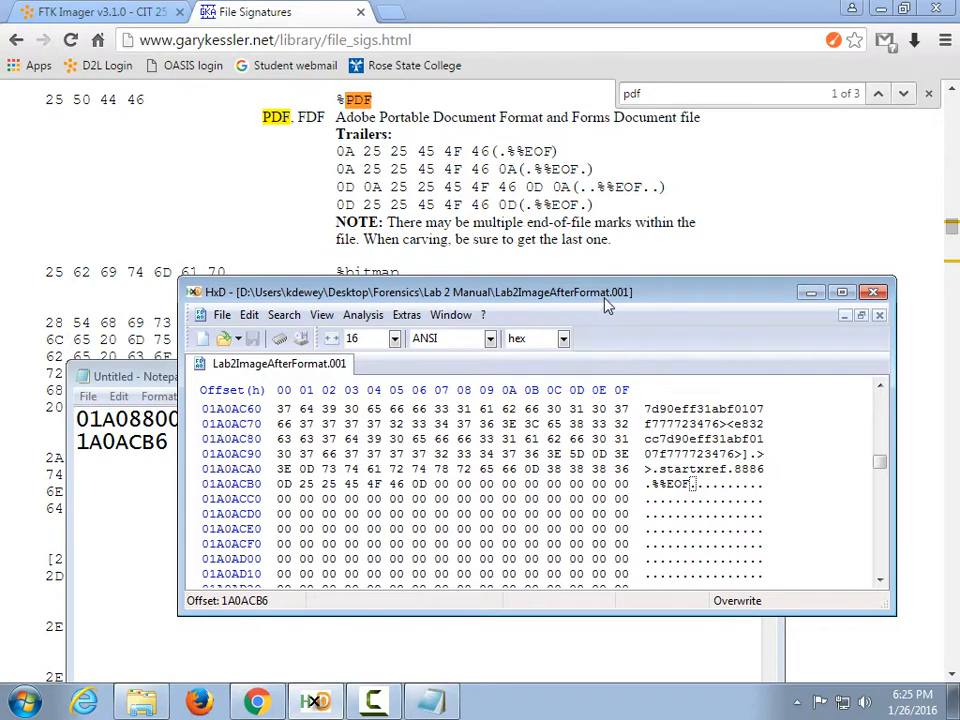
Move HxD up-left and check the %PDF-1.4 header and the %%EOF trailer.
{"action": "left_click_drag", "start_coordinate": [607, 298], "coordinate": [457, 204]}
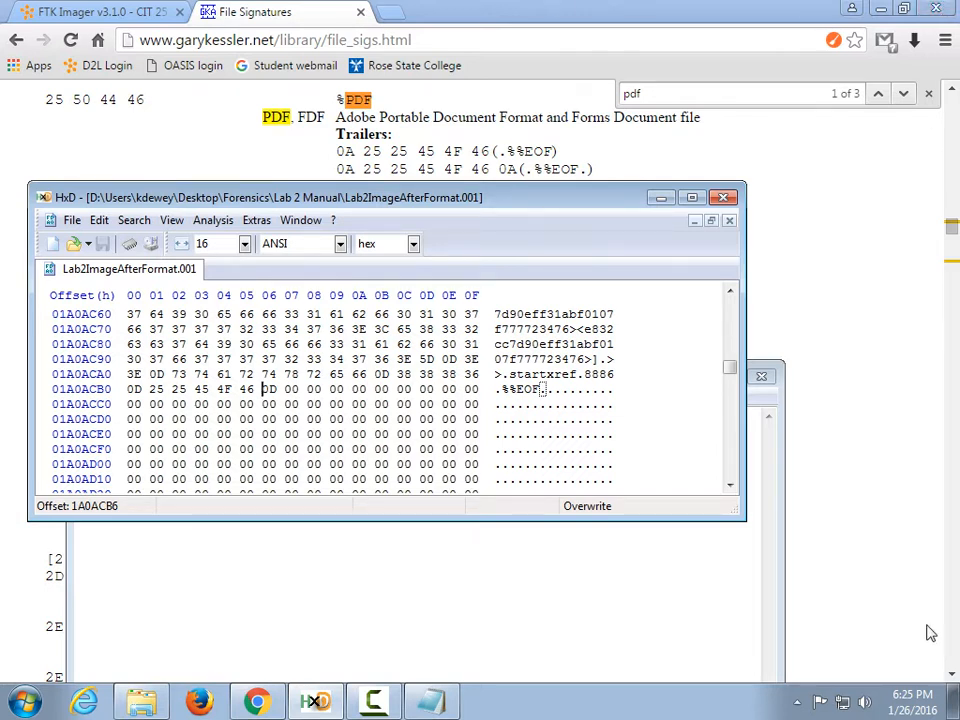
{"action": "scroll", "coordinate": [259, 391], "scroll_direction": "down", "scroll_amount": 7}
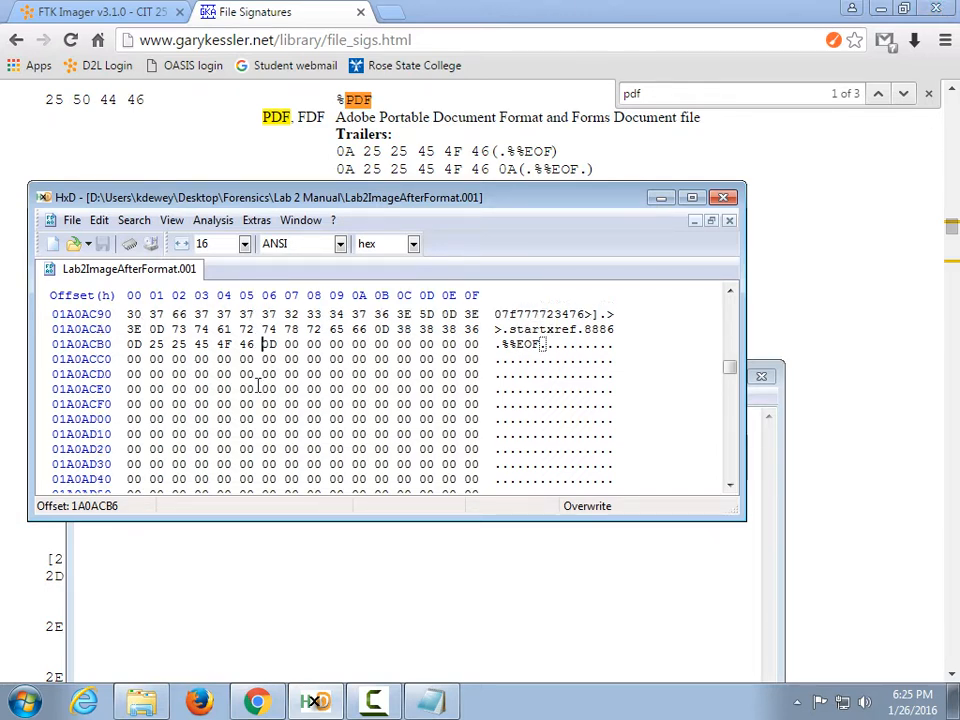
{"action": "scroll", "coordinate": [259, 391], "scroll_direction": "down", "scroll_amount": 11}
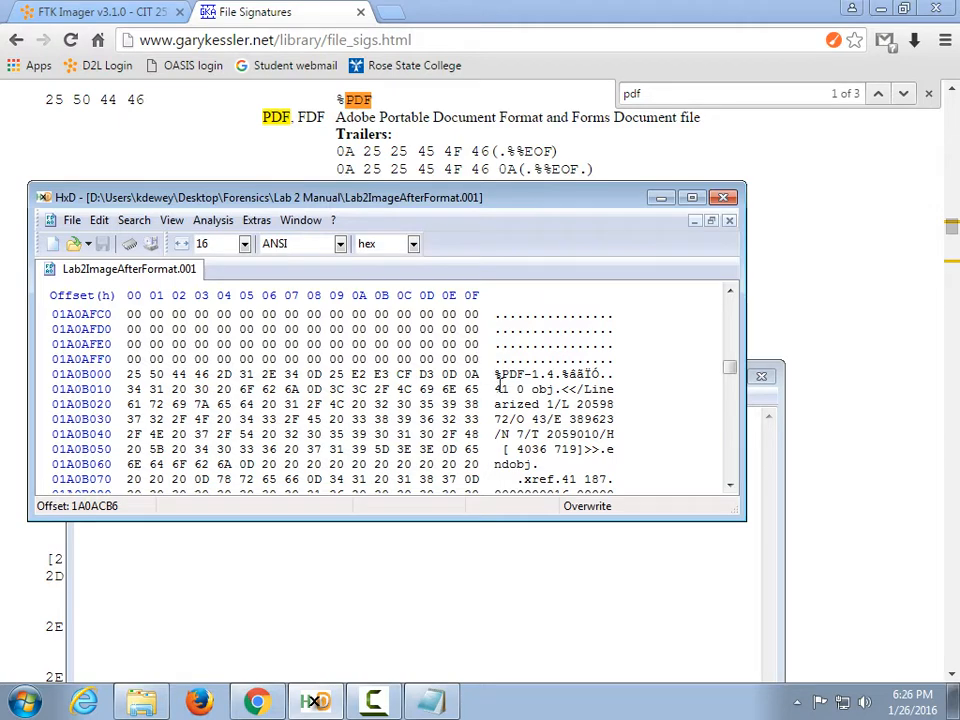
{"action": "scroll", "coordinate": [457, 397], "scroll_direction": "up", "scroll_amount": 11}
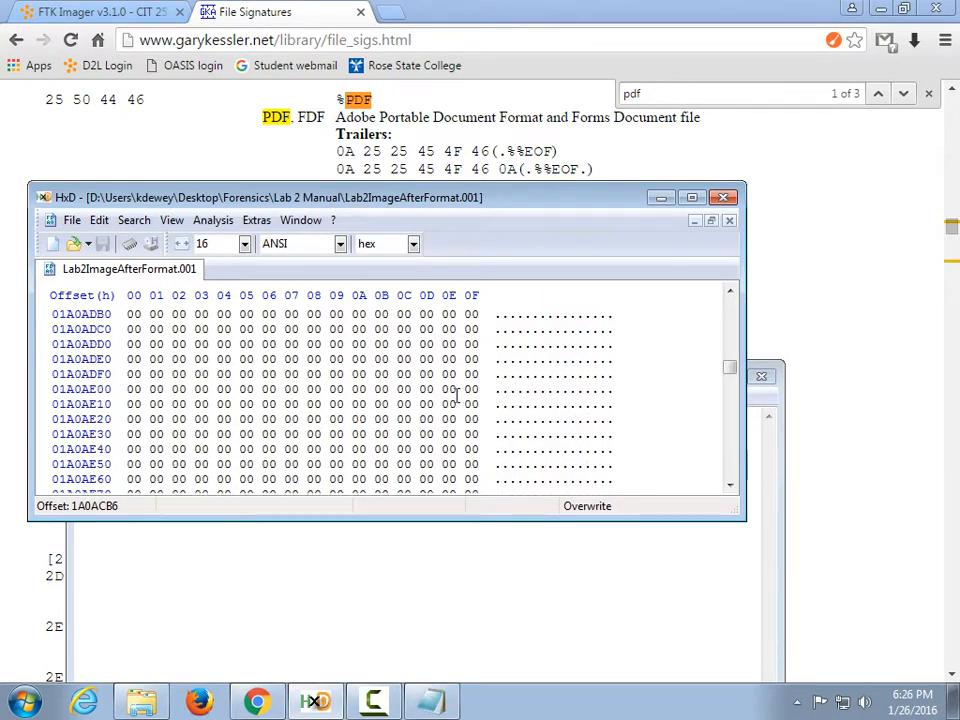
{"action": "scroll", "coordinate": [341, 440], "scroll_direction": "up", "scroll_amount": 9}
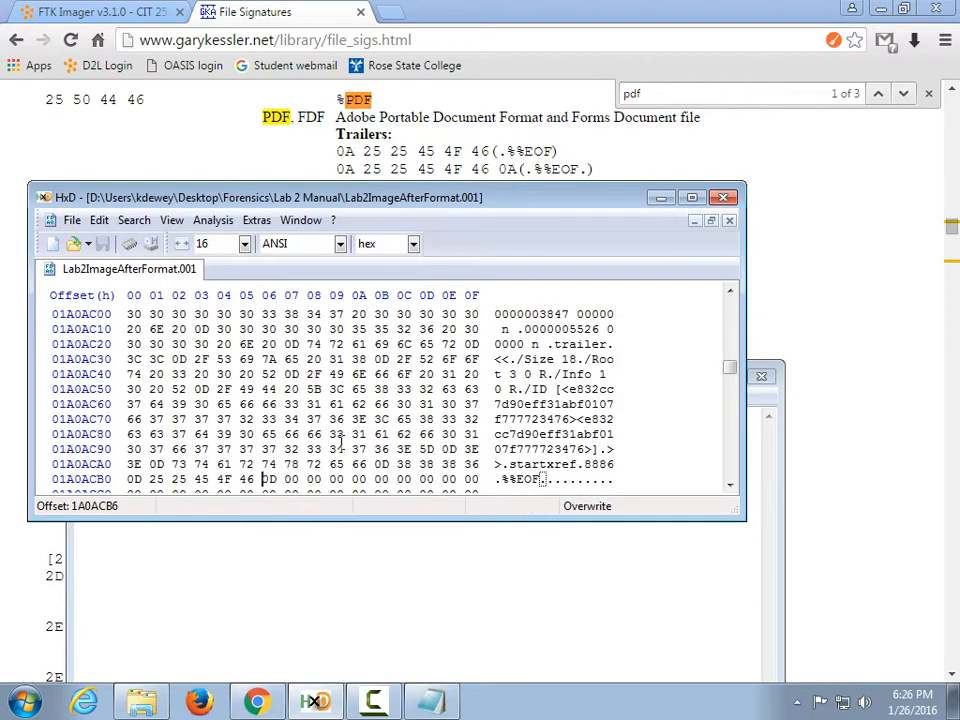
{"action": "scroll", "coordinate": [341, 442], "scroll_direction": "down", "scroll_amount": 1}
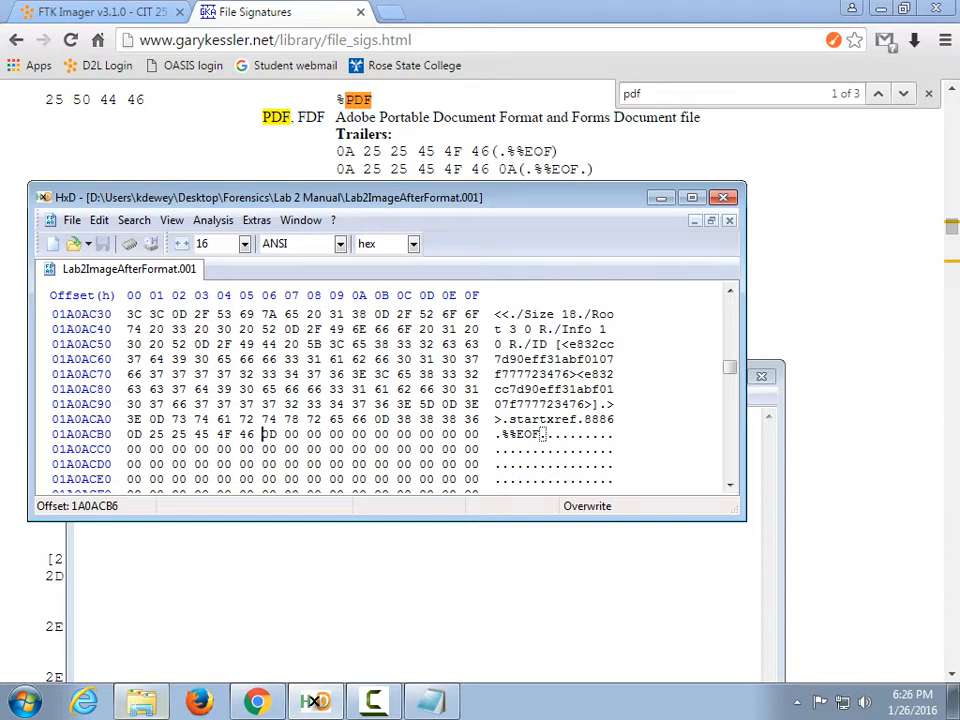
Bring the Lab 2 Manual folder forward and go back up to the Forensics folder.
{"action": "left_click", "coordinate": [155, 696]}
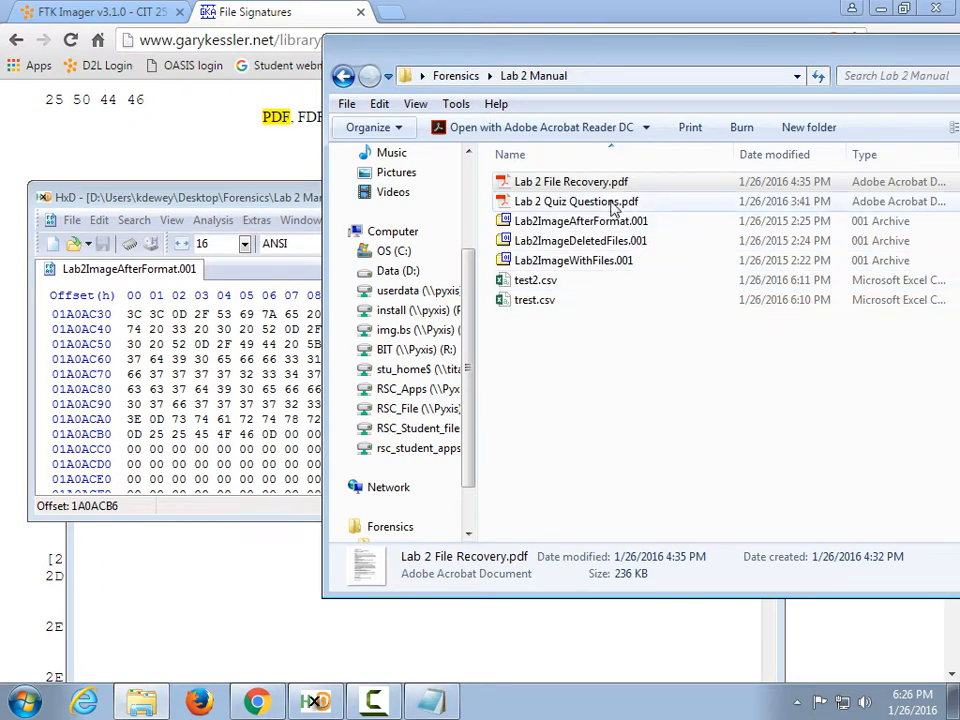
{"action": "left_click", "coordinate": [343, 82]}
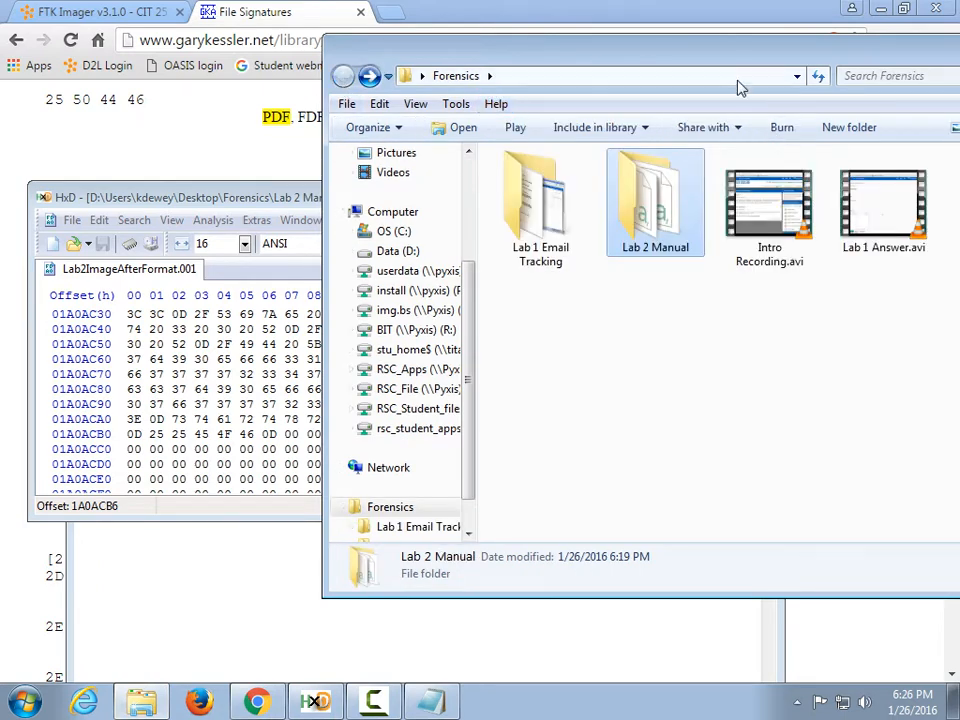
Open Lab 1 Email Tracking.docx from the Lab 1 Email Tracking folder in Word, then close Word.
{"action": "left_click_drag", "start_coordinate": [553, 60], "coordinate": [341, 85]}
{"action": "double_click", "coordinate": [358, 235]}
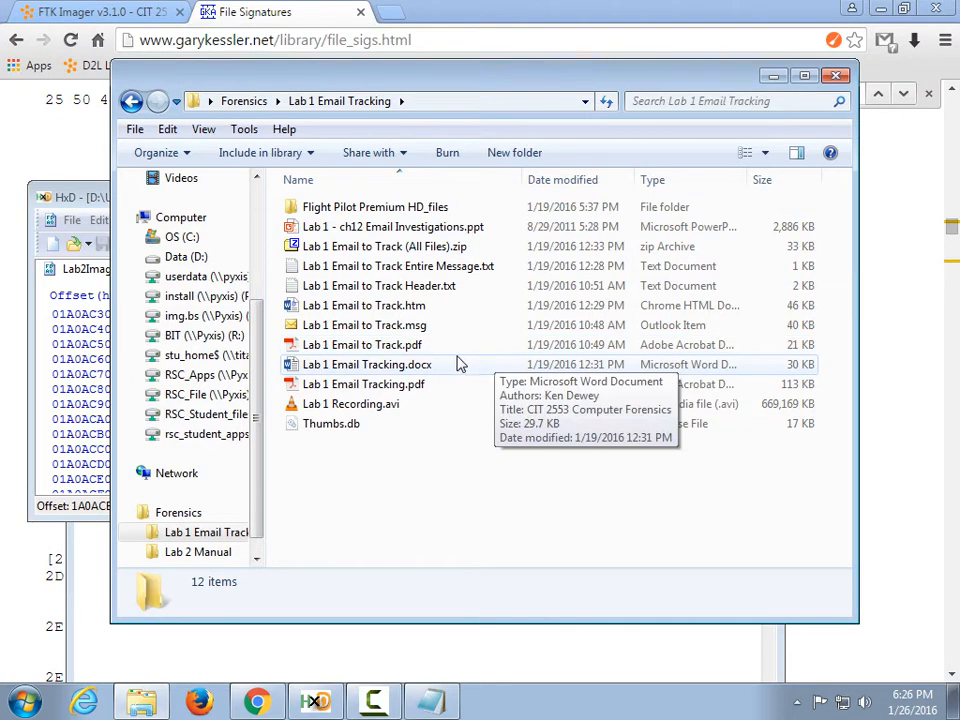
{"action": "double_click", "coordinate": [418, 370]}
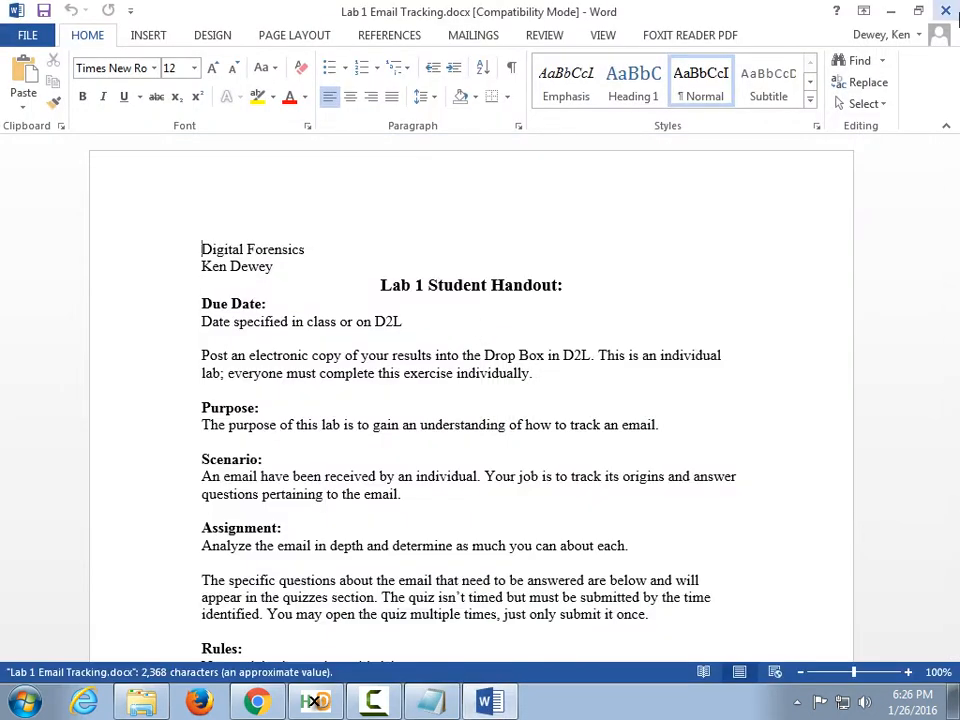
{"action": "left_click", "coordinate": [945, 12]}
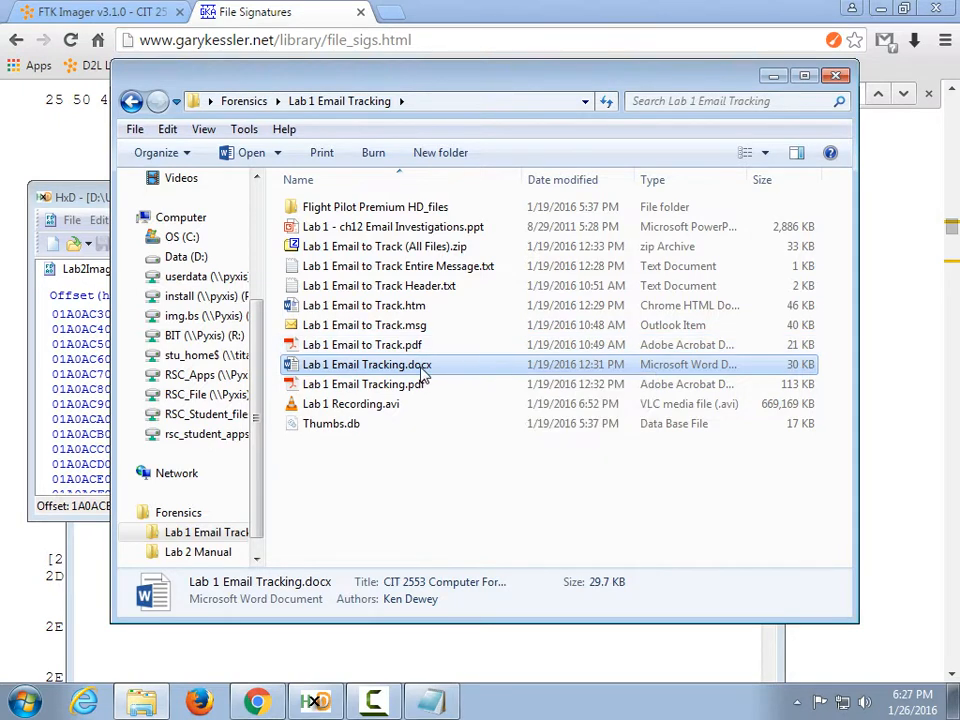
Rename Lab 1 Email Tracking.docx to Lab 1 Email Tracking.ZIP and open it as an archive.
{"action": "left_click", "coordinate": [413, 369]}
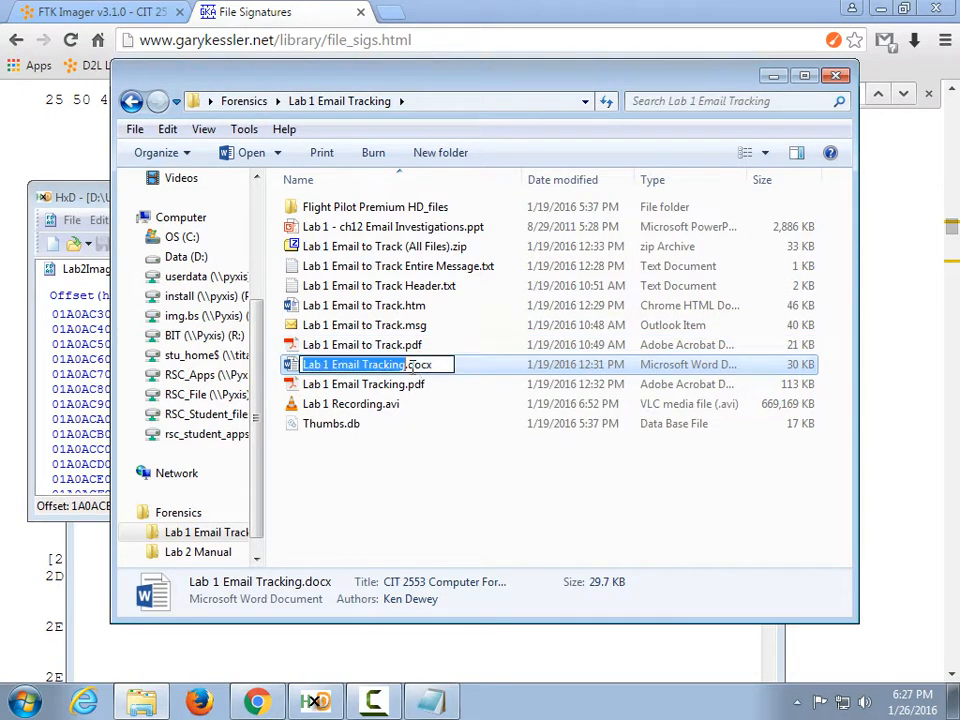
{"action": "left_click", "coordinate": [414, 367]}
{"action": "key", "text": "Delete"}
{"action": "key", "text": "Delete"}
{"action": "key", "text": "Delete"}
{"action": "key", "text": "Delete"}
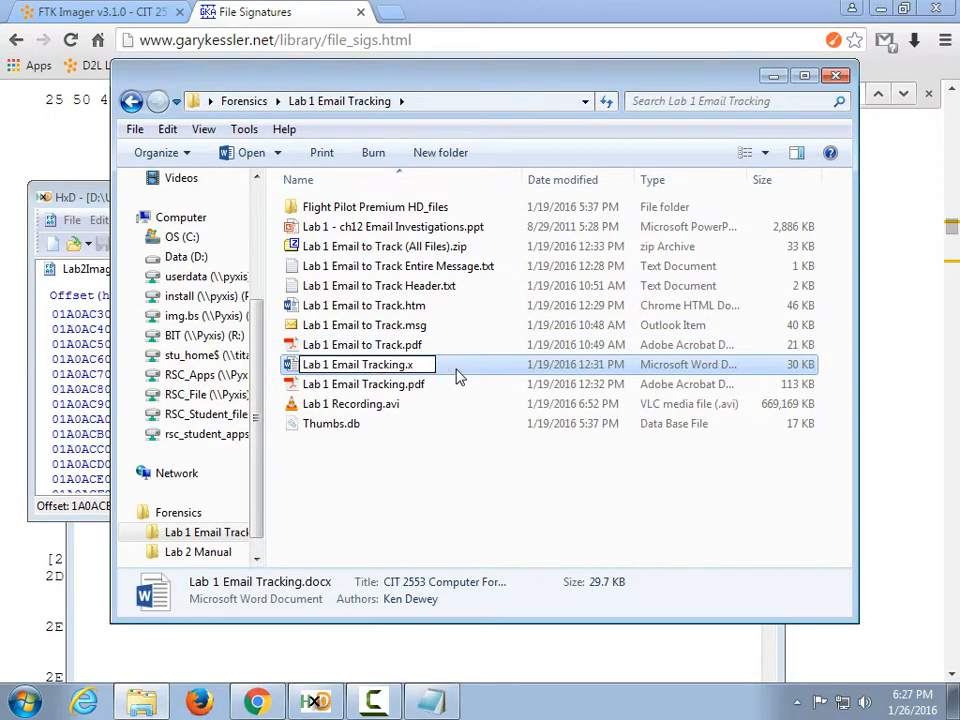
{"action": "type", "text": "ZIP"}
{"action": "key", "text": "Return"}
{"action": "key", "text": "Return"}
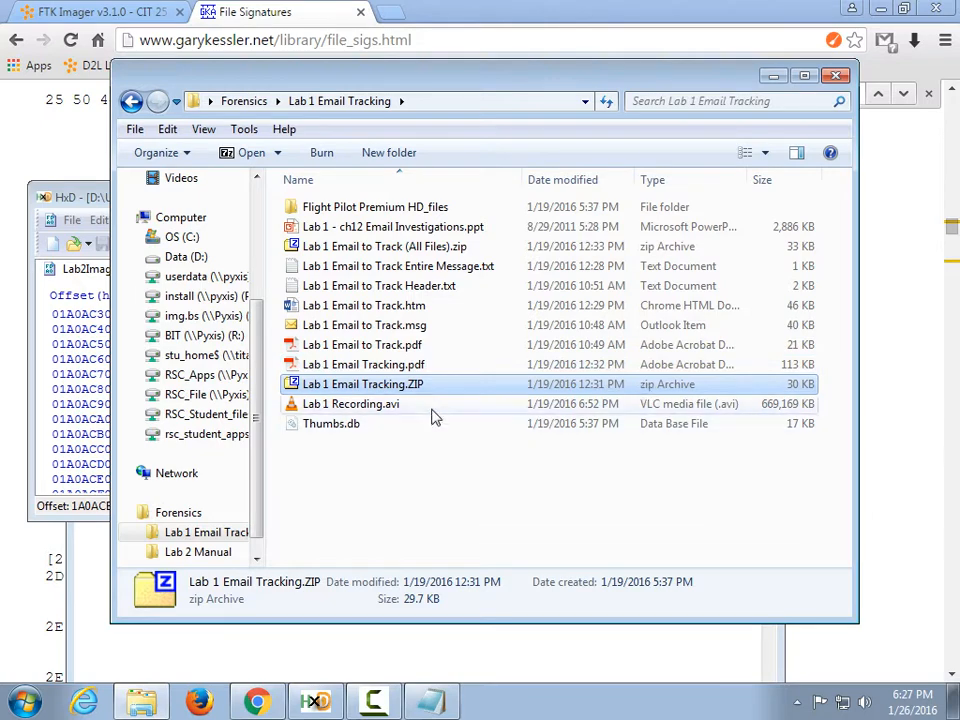
{"action": "double_click", "coordinate": [428, 388]}
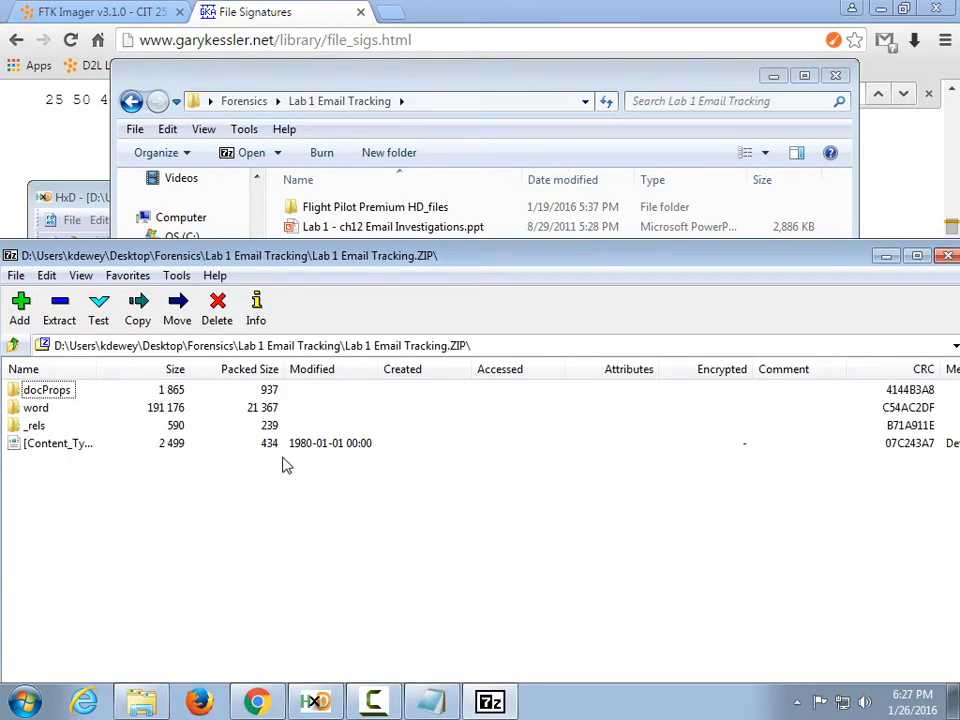
Open the word folder in 7-Zip and reposition and resize the archive window.
{"action": "double_click", "coordinate": [33, 408]}
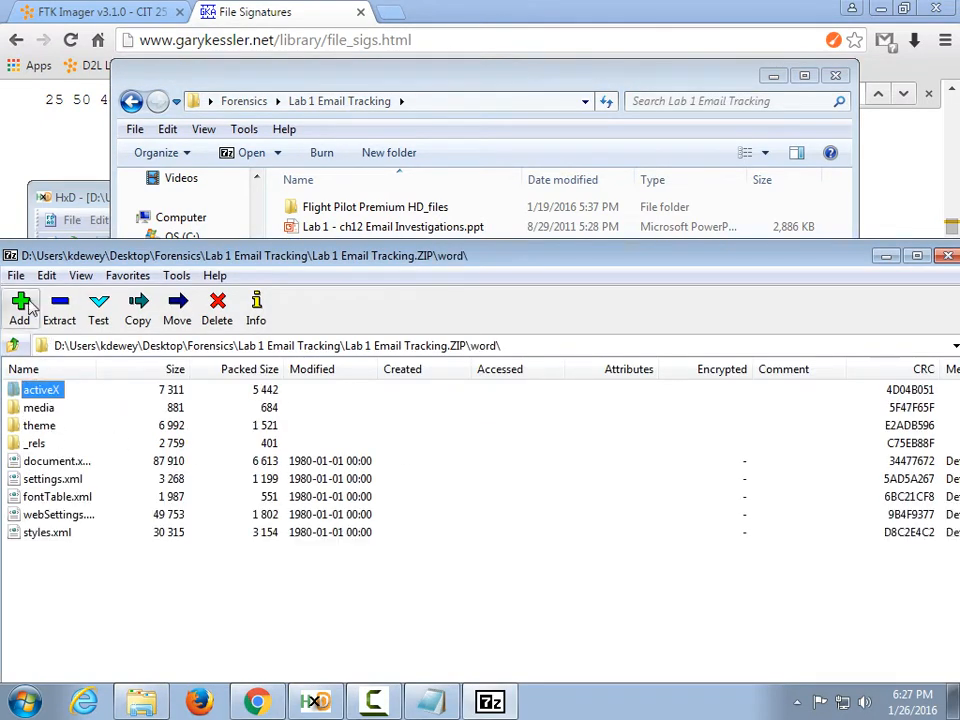
{"action": "left_click_drag", "start_coordinate": [110, 255], "coordinate": [295, 228]}
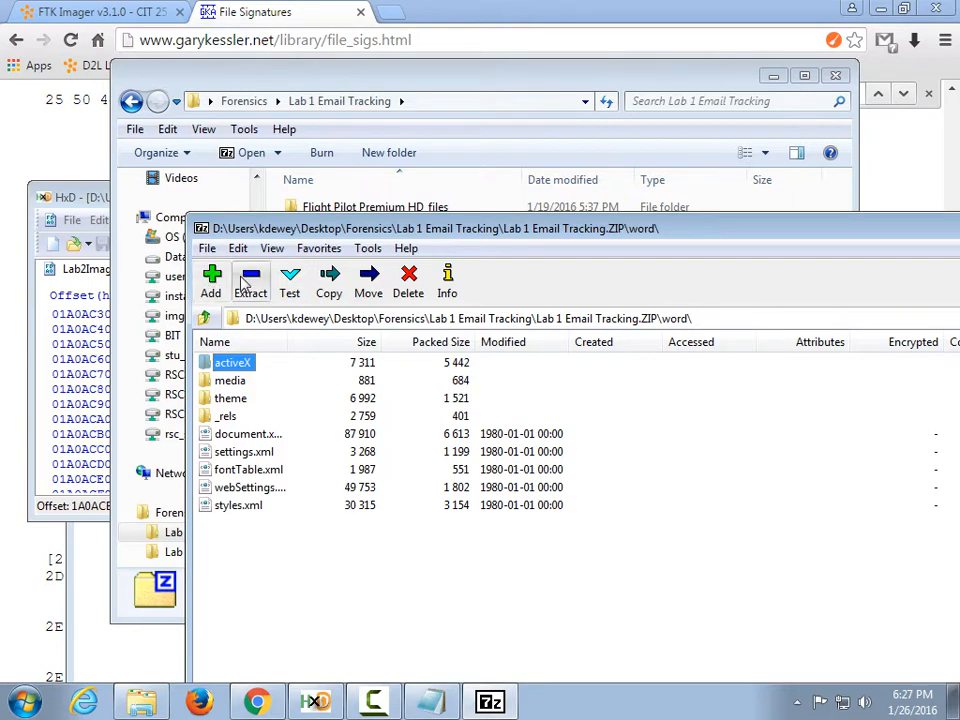
{"action": "left_click_drag", "start_coordinate": [343, 229], "coordinate": [328, 100]}
{"action": "left_click", "coordinate": [497, 184]}
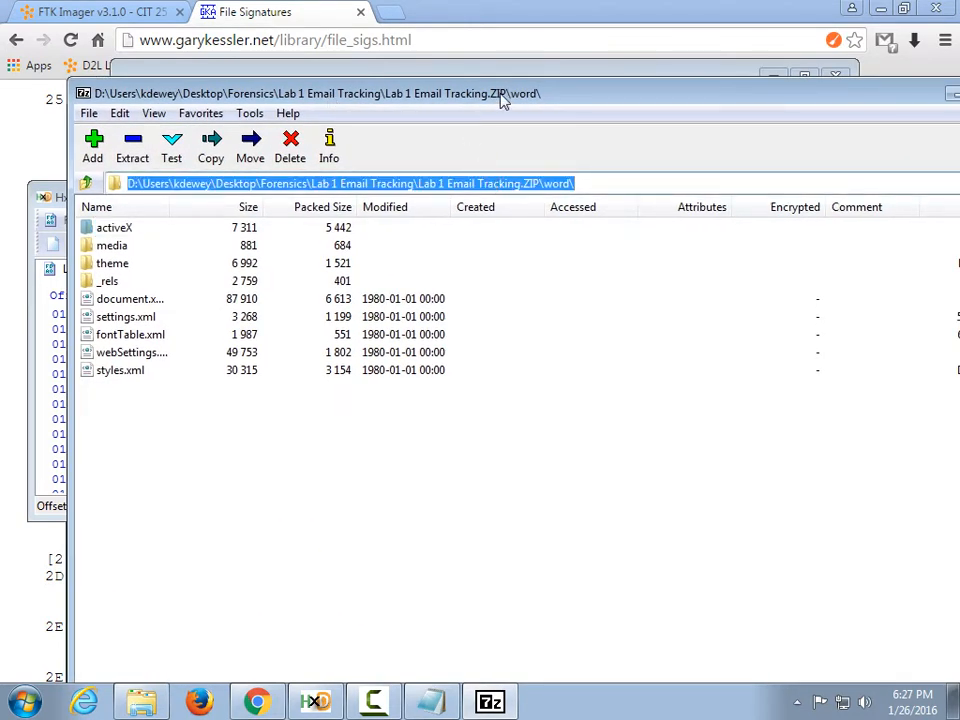
{"action": "left_click_drag", "start_coordinate": [69, 190], "coordinate": [154, 240]}
Browse the archive's word, _rels and docProps folders, returning to the root each time.
{"action": "left_click", "coordinate": [173, 184]}
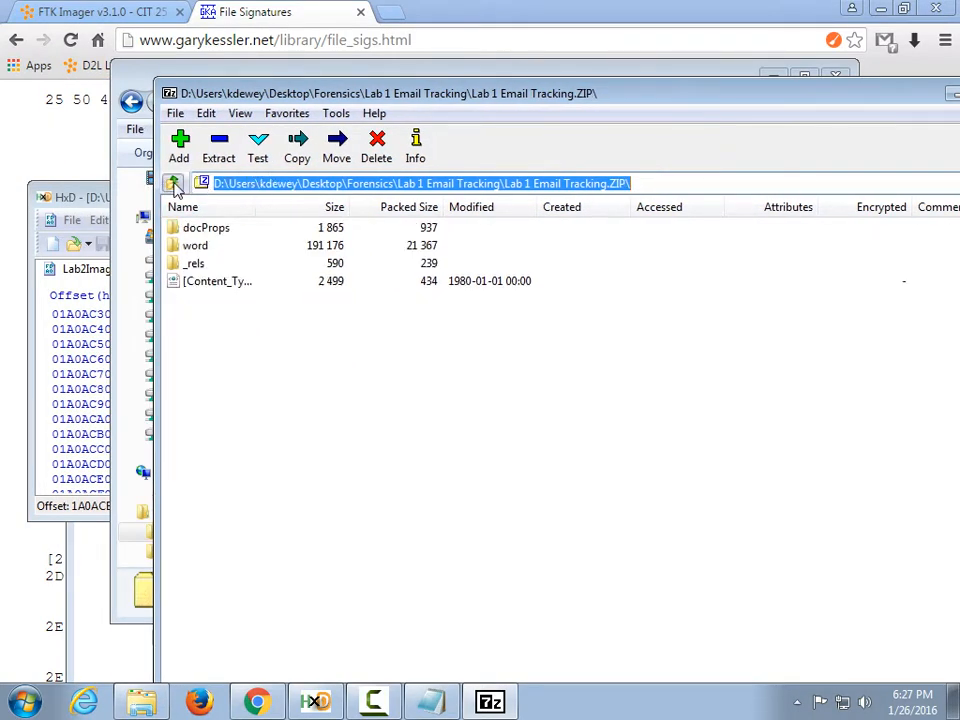
{"action": "double_click", "coordinate": [195, 246]}
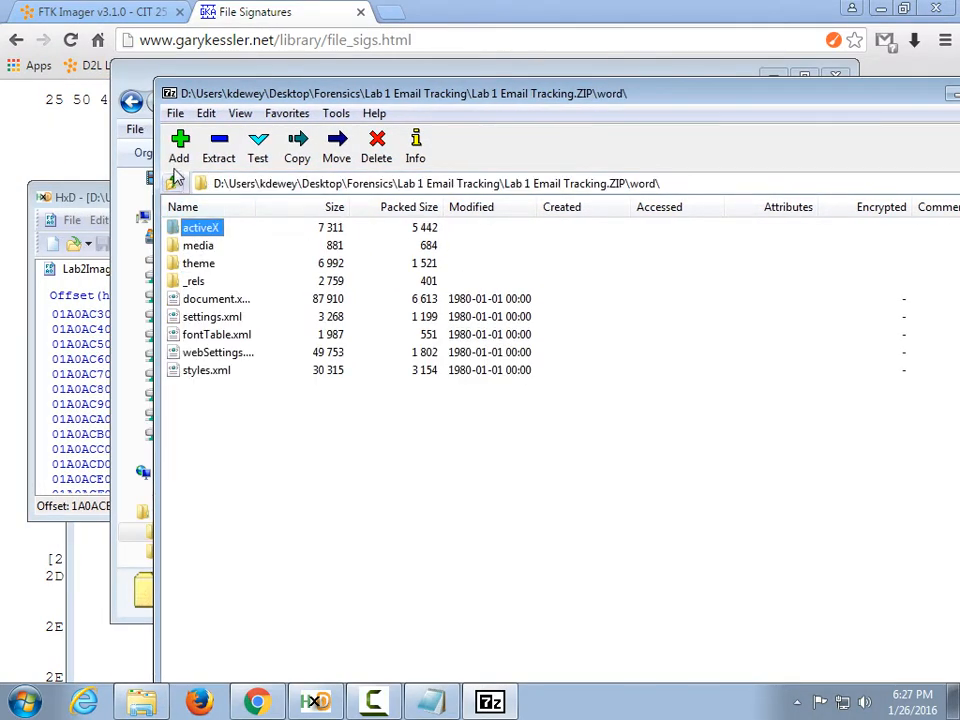
{"action": "left_click", "coordinate": [174, 184]}
{"action": "double_click", "coordinate": [214, 261]}
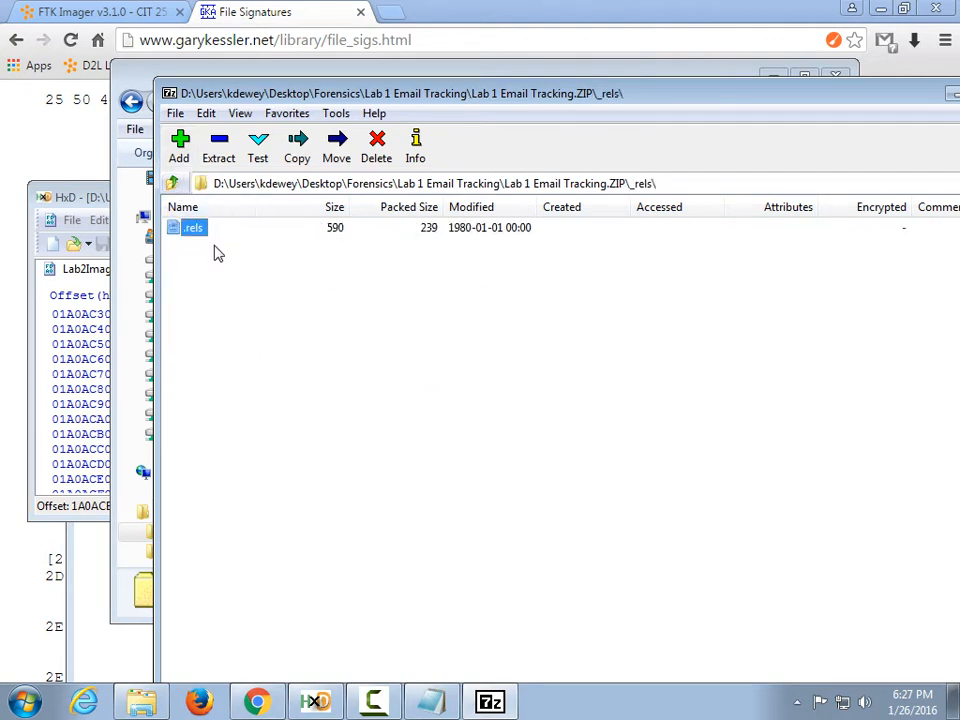
{"action": "left_click", "coordinate": [173, 184]}
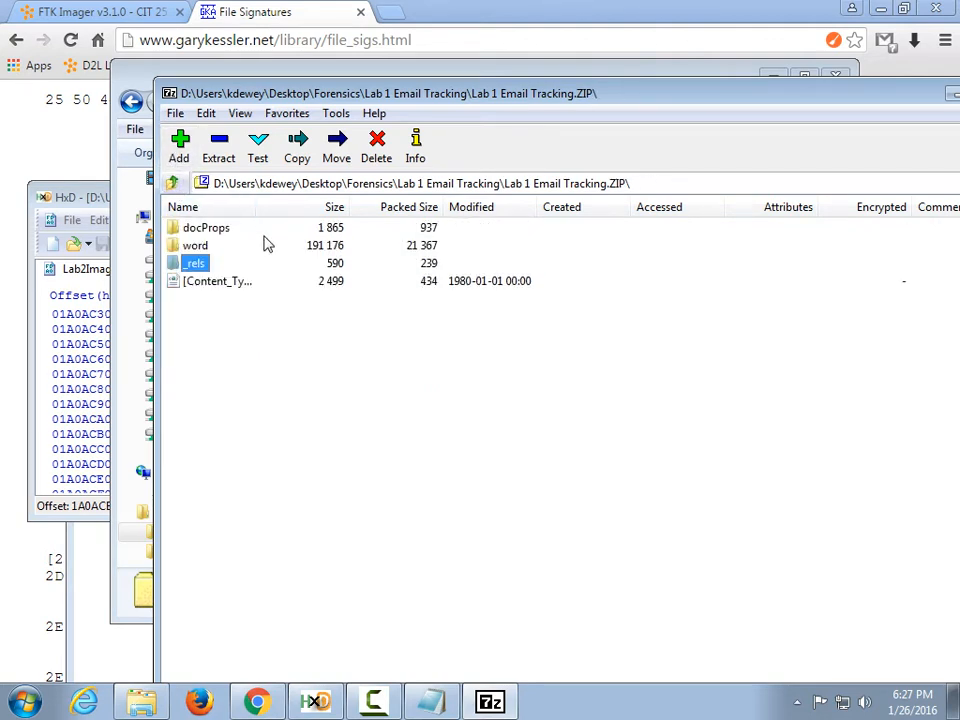
{"action": "double_click", "coordinate": [212, 229]}
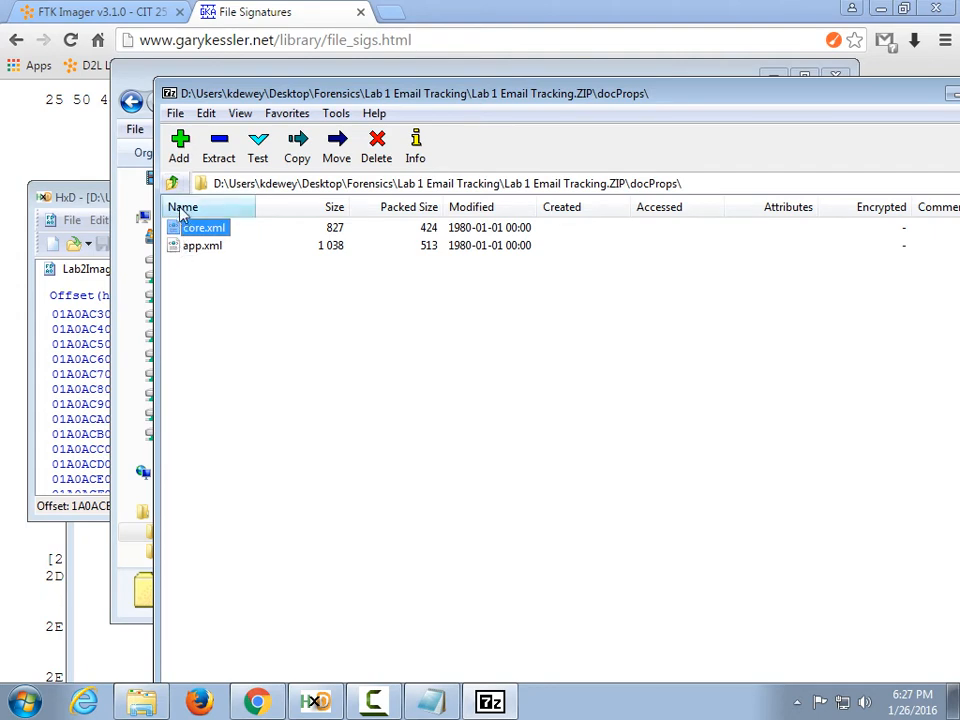
{"action": "left_click", "coordinate": [173, 184]}
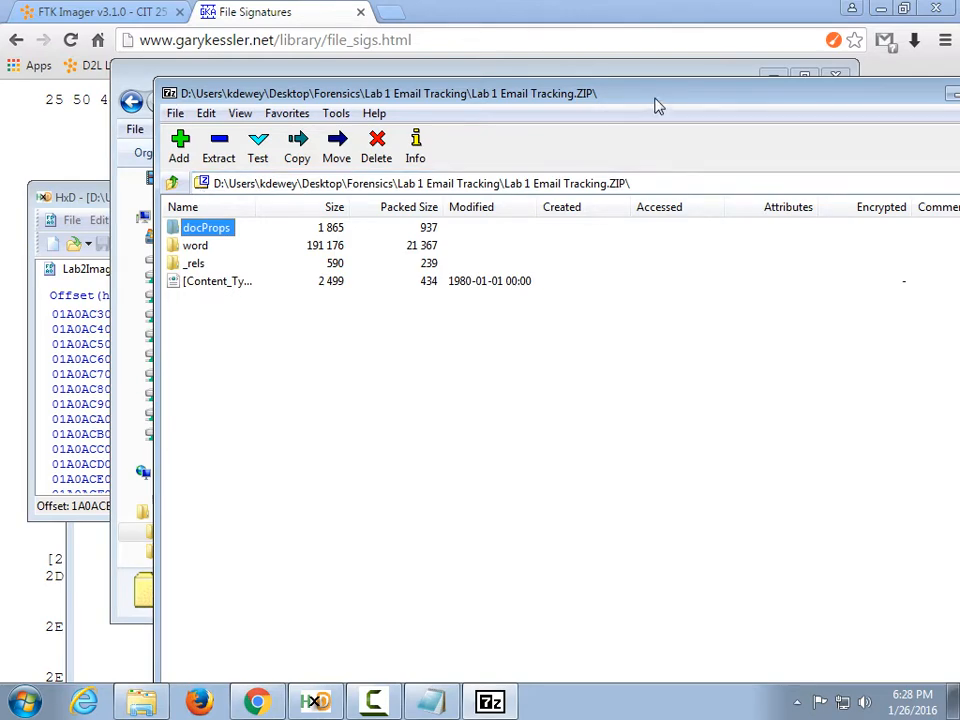
{"action": "left_click_drag", "start_coordinate": [657, 100], "coordinate": [521, 111]}
Close 7-Zip, rename the file back to Lab 1 Email Tracking.docx, and close the Explorer window.
{"action": "left_click", "coordinate": [894, 99]}
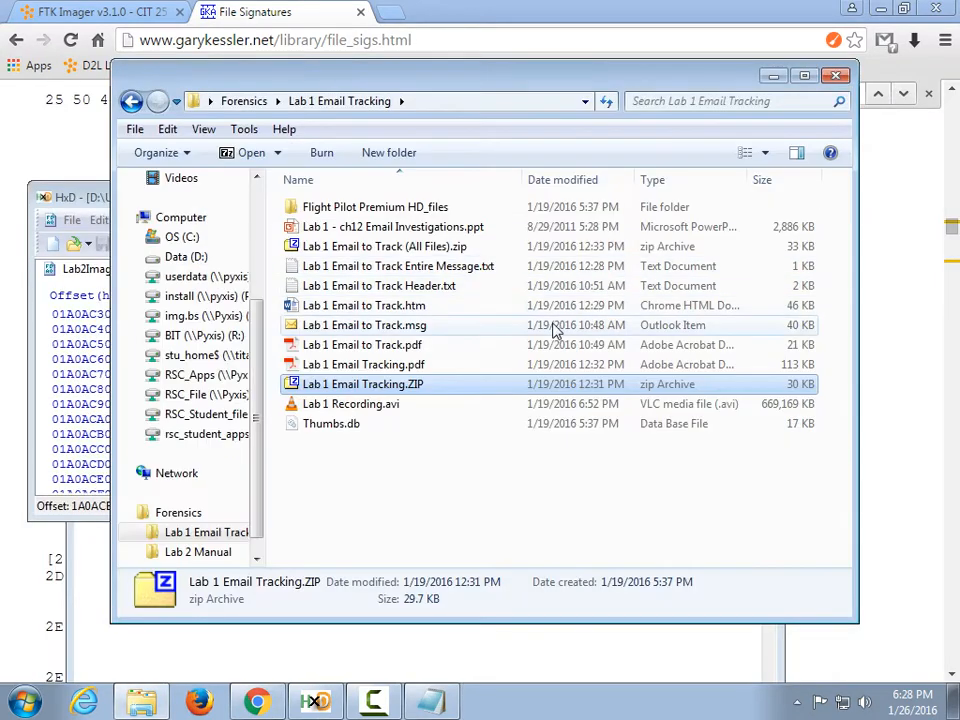
{"action": "left_click", "coordinate": [412, 393]}
{"action": "key", "text": "Right"}
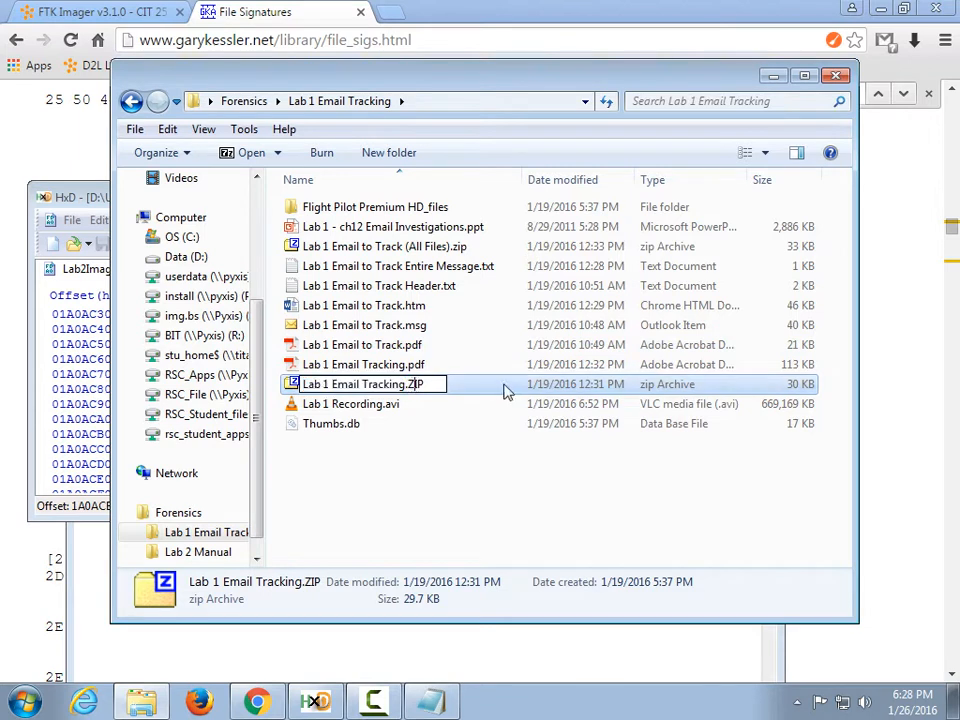
{"action": "key", "text": "BackSpace"}
{"action": "key", "text": "BackSpace"}
{"action": "key", "text": "BackSpace"}
{"action": "type", "text": "D"}
{"action": "key", "text": "BackSpace"}
{"action": "type", "text": "docx"}
{"action": "key", "text": "Return"}
{"action": "key", "text": "Return"}
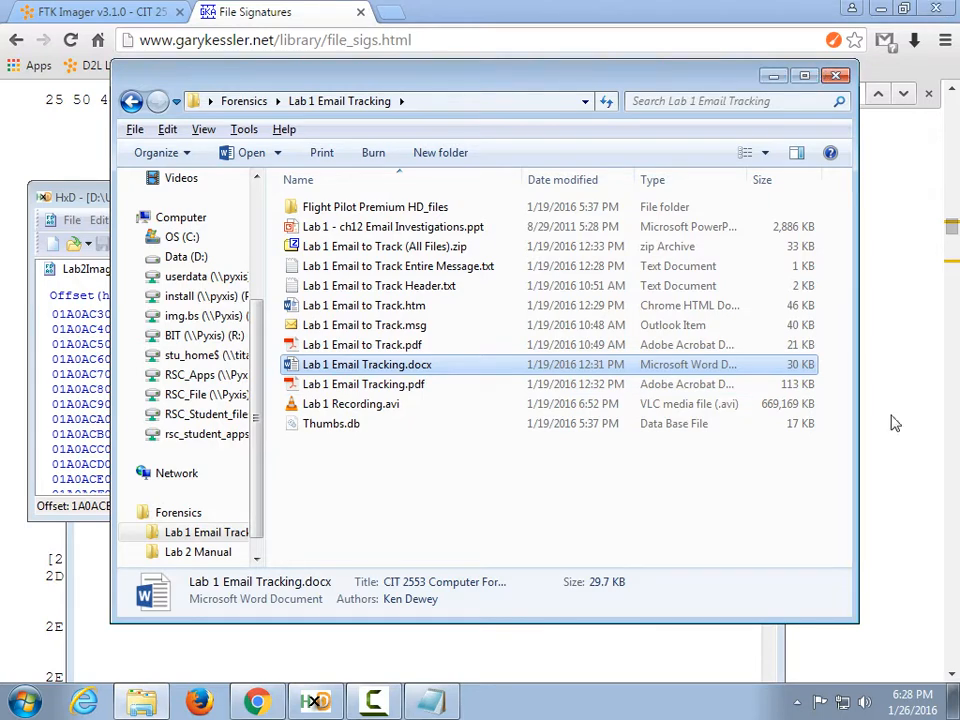
{"action": "key", "text": "alt+F4"}
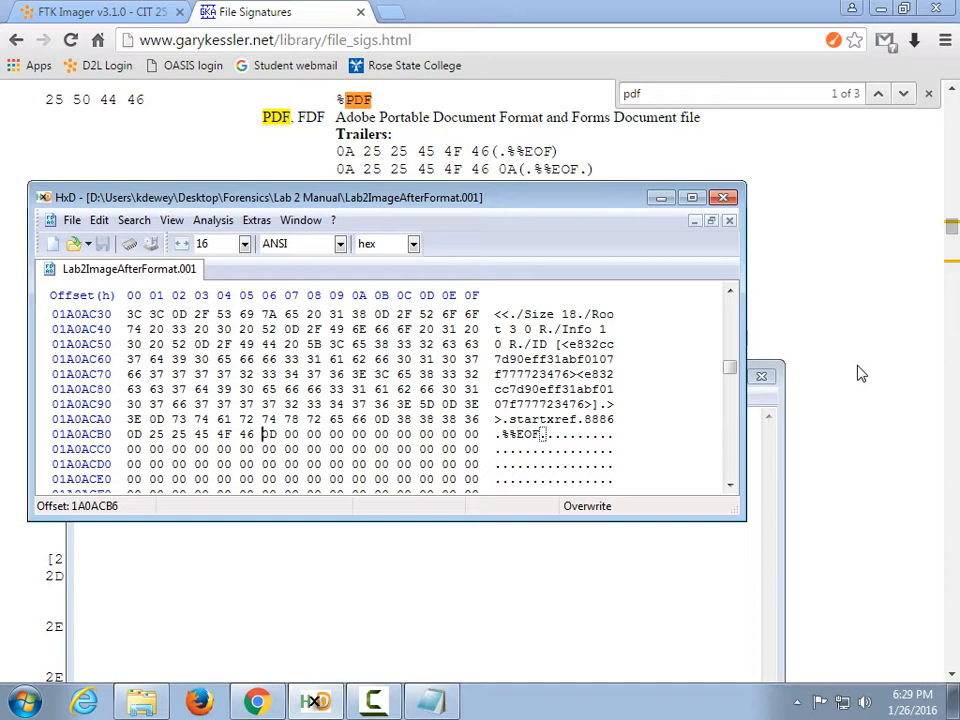
Start a Select block with start offset 01A08800, then cancel it.
{"action": "left_click_drag", "start_coordinate": [512, 200], "coordinate": [585, 73]}
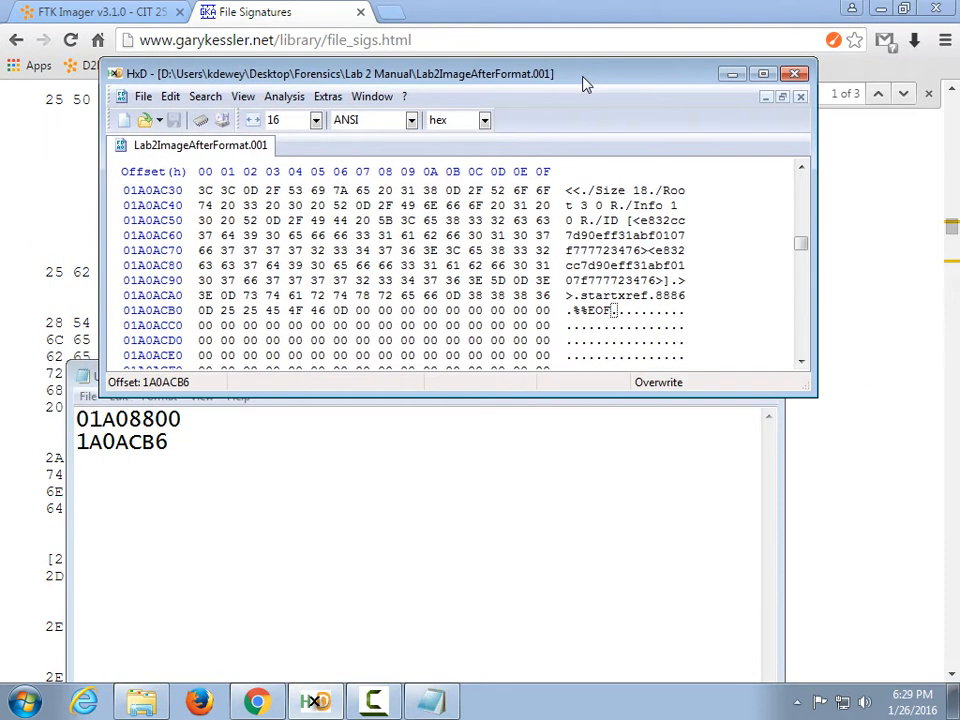
{"action": "left_click", "coordinate": [170, 93]}
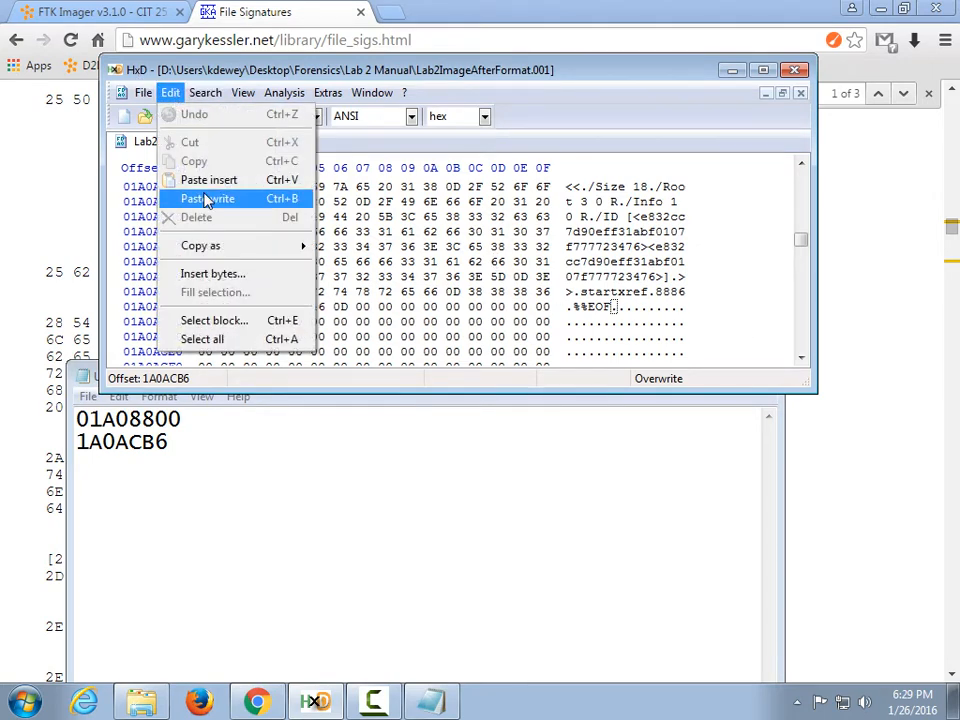
{"action": "left_click", "coordinate": [240, 328]}
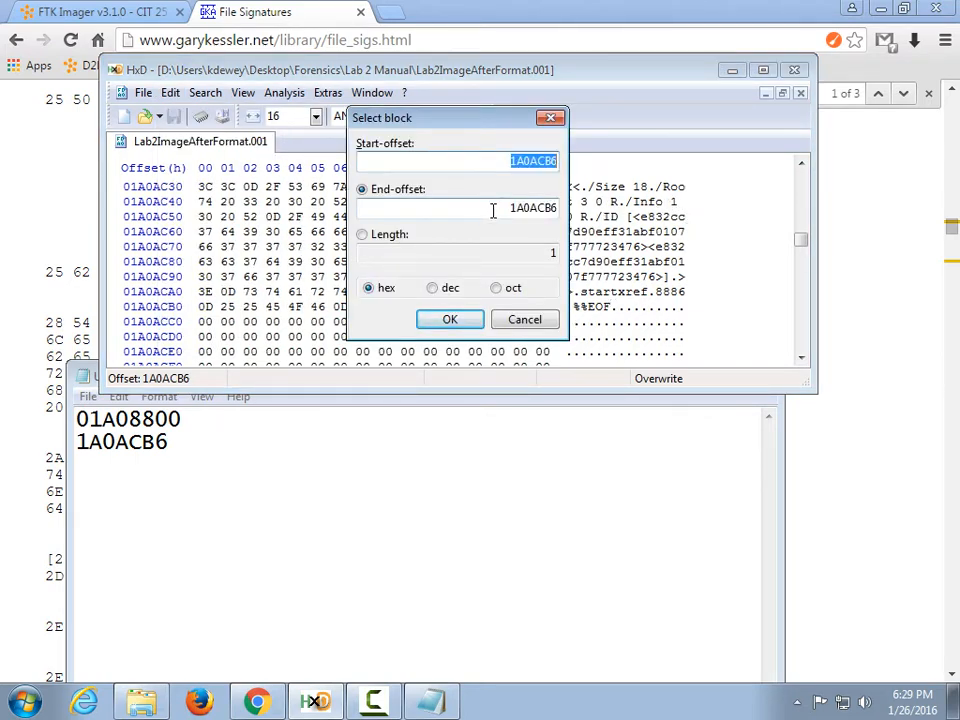
{"action": "type", "text": "01"}
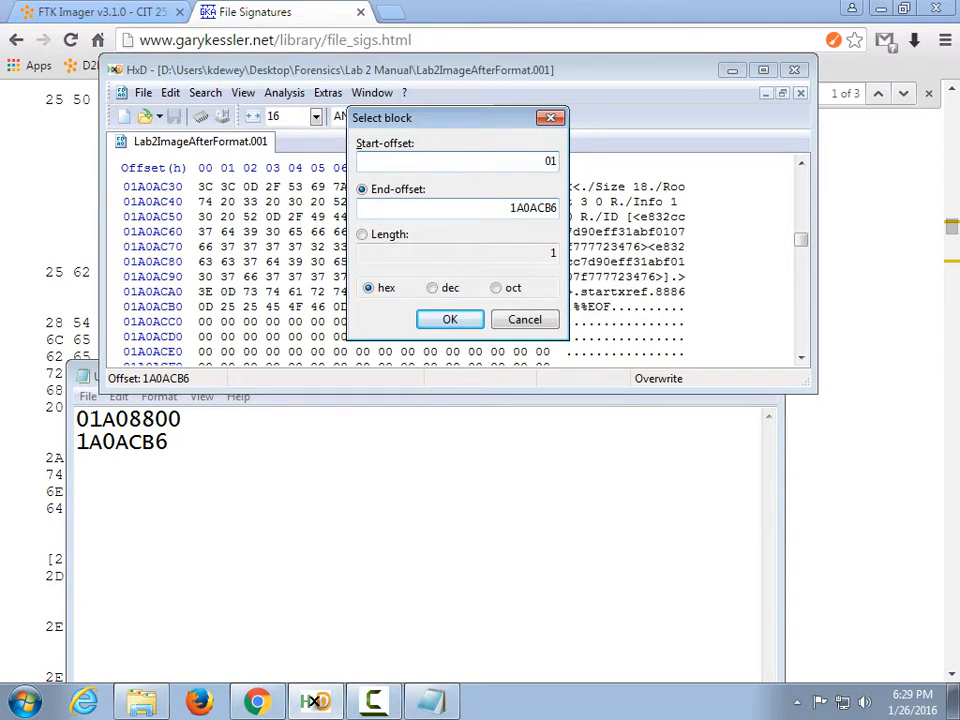
{"action": "type", "text": "A08800"}
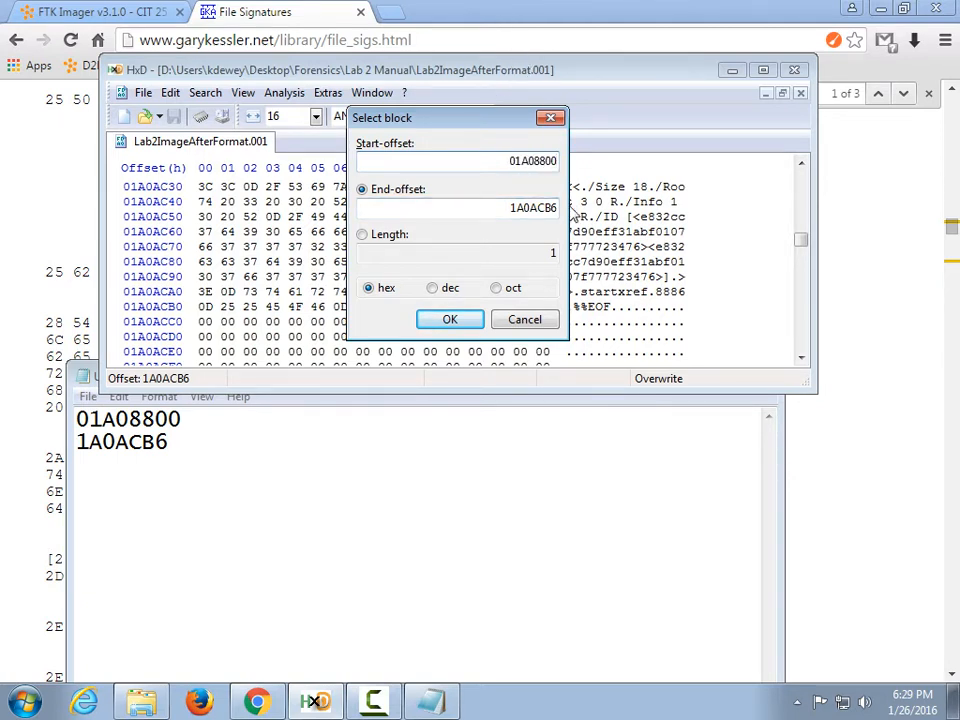
{"action": "left_click", "coordinate": [527, 322]}
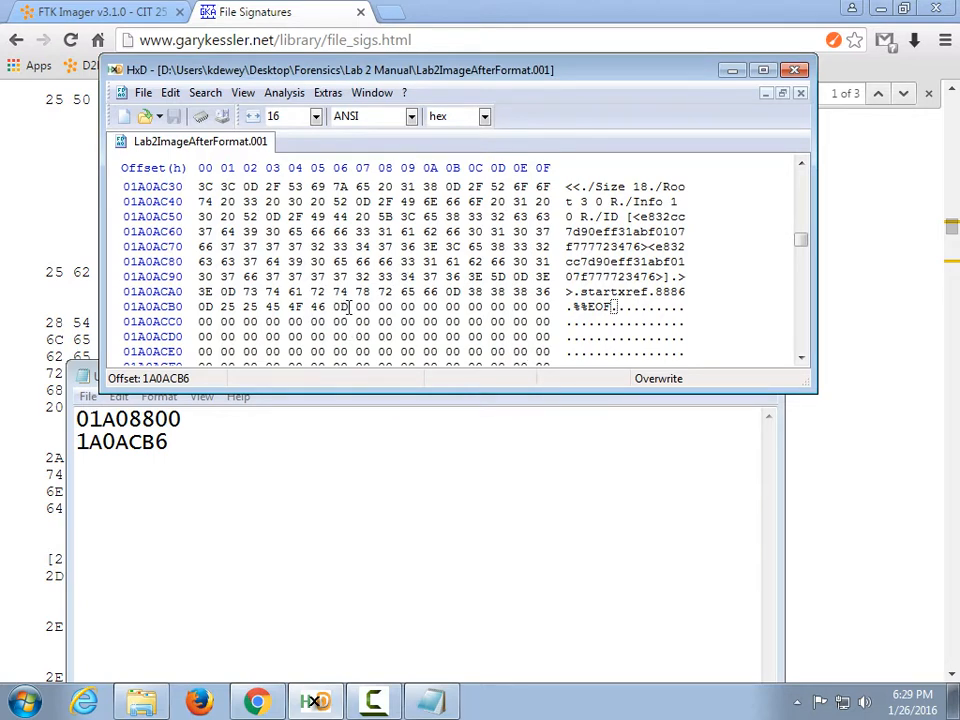
Select the block 01A08800 through 1A0ACB6, ending on the %%EOF trailer's final 0D byte.
{"action": "left_click_drag", "start_coordinate": [336, 308], "coordinate": [350, 308]}
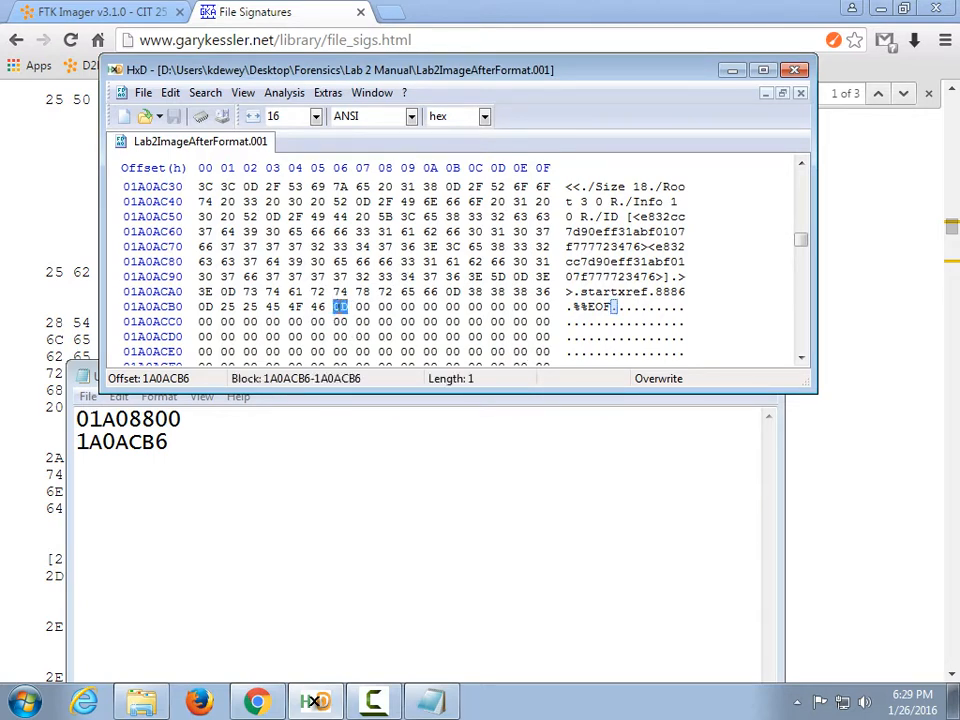
{"action": "left_click", "coordinate": [338, 308]}
{"action": "left_click", "coordinate": [165, 93]}
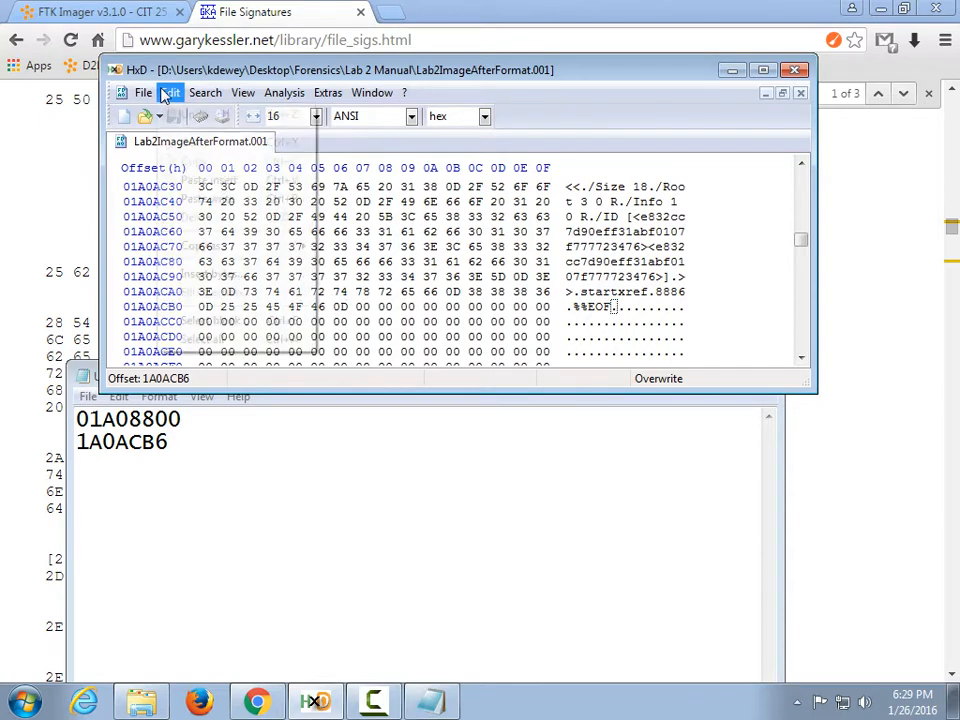
{"action": "left_click", "coordinate": [232, 320]}
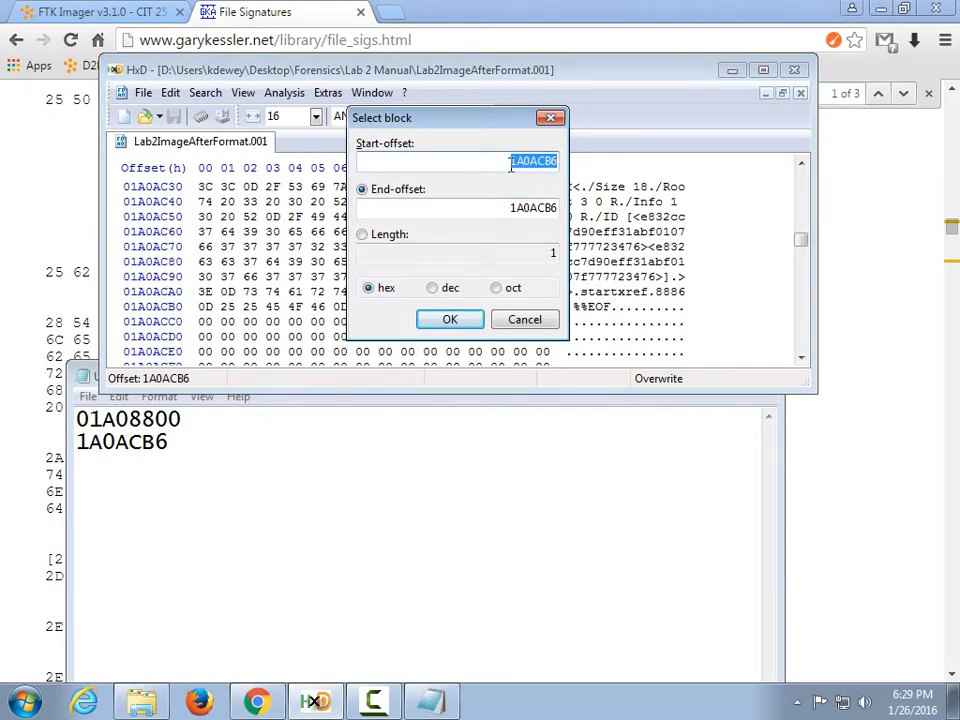
{"action": "type", "text": "01A08800"}
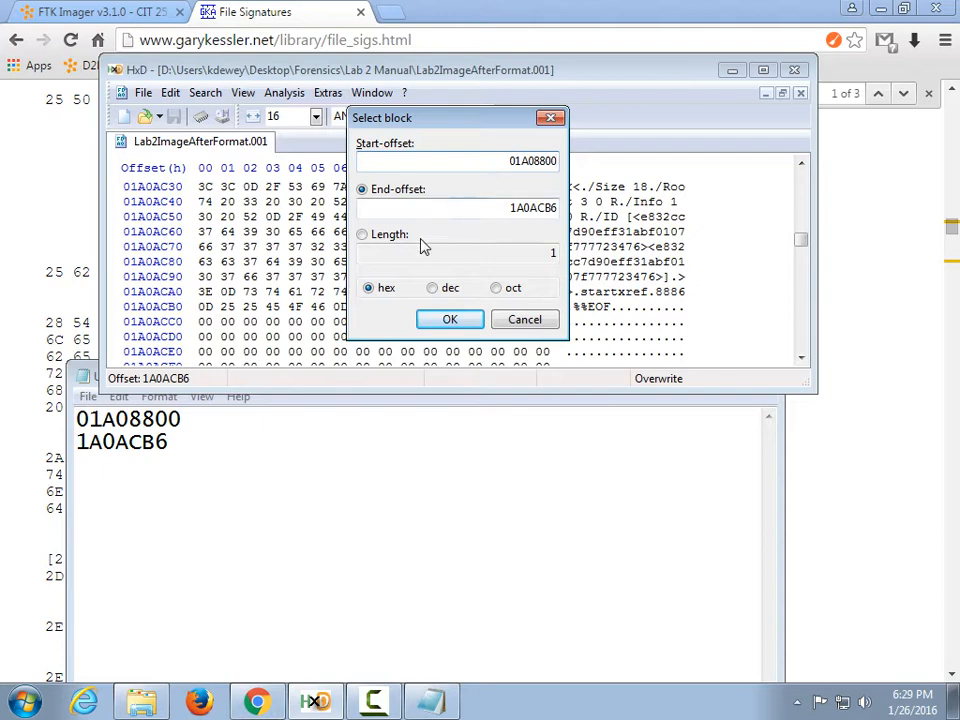
{"action": "left_click", "coordinate": [450, 319]}
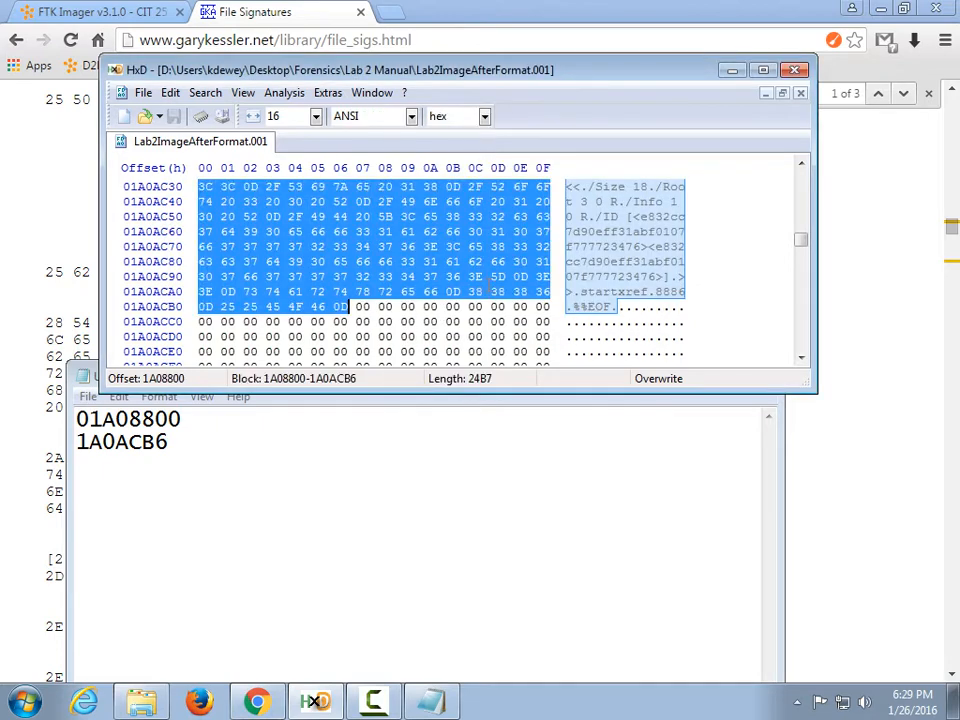
{"action": "scroll", "coordinate": [443, 186], "scroll_direction": "up", "scroll_amount": 10}
Copy the selected PDF bytes and paste-insert them into a new empty file.
{"action": "scroll", "coordinate": [443, 186], "scroll_direction": "down", "scroll_amount": 5}
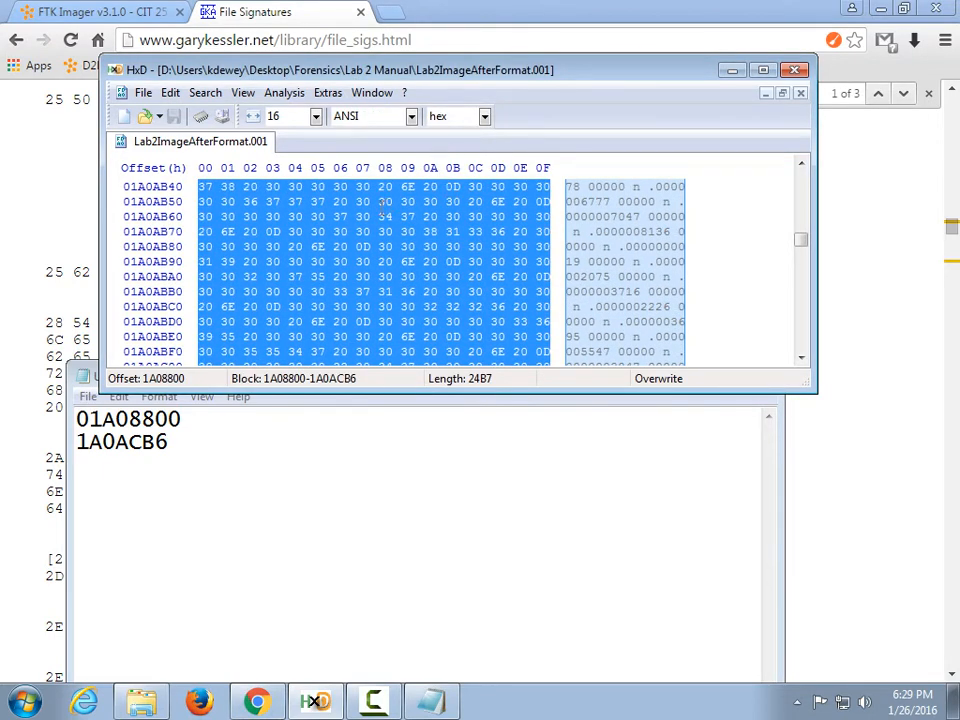
{"action": "left_click", "coordinate": [170, 92]}
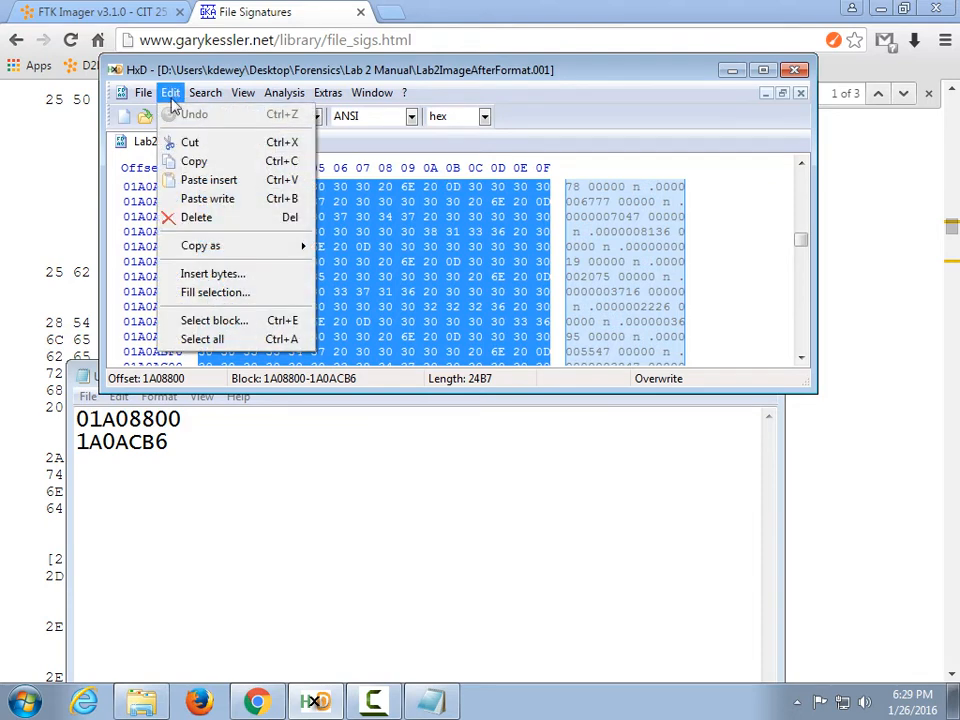
{"action": "left_click", "coordinate": [190, 161]}
{"action": "left_click", "coordinate": [143, 93]}
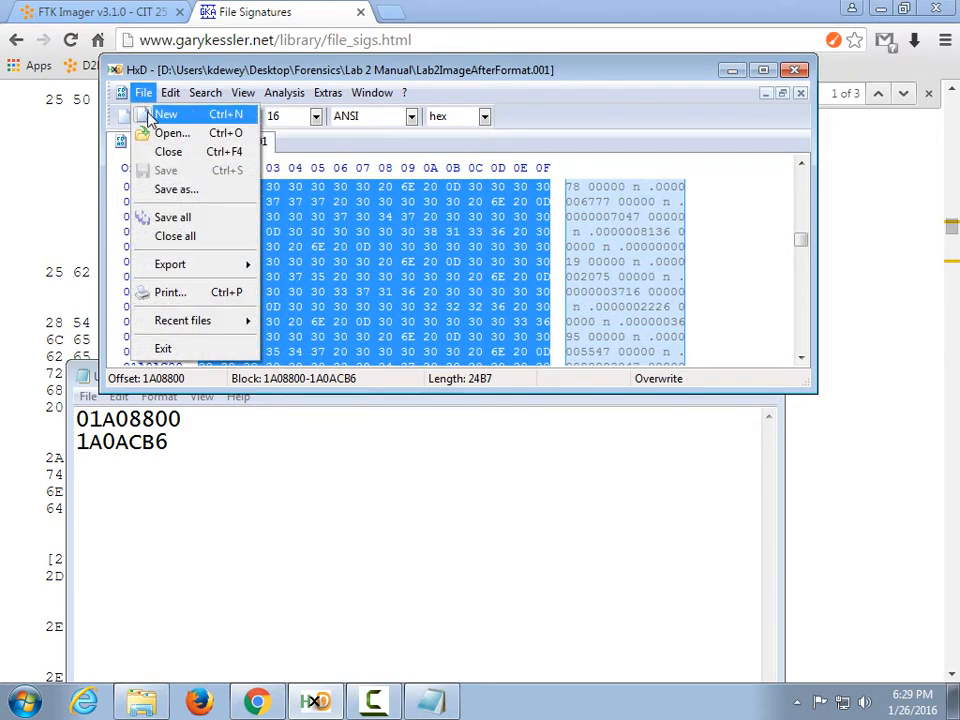
{"action": "left_click", "coordinate": [152, 112]}
{"action": "right_click", "coordinate": [313, 232]}
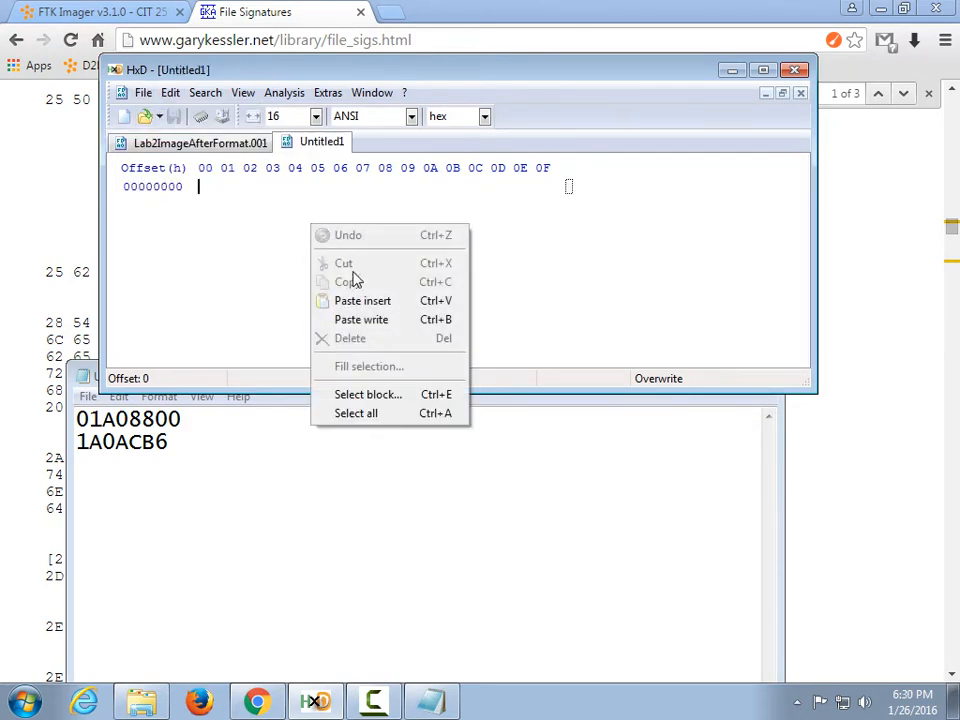
{"action": "left_click", "coordinate": [340, 301]}
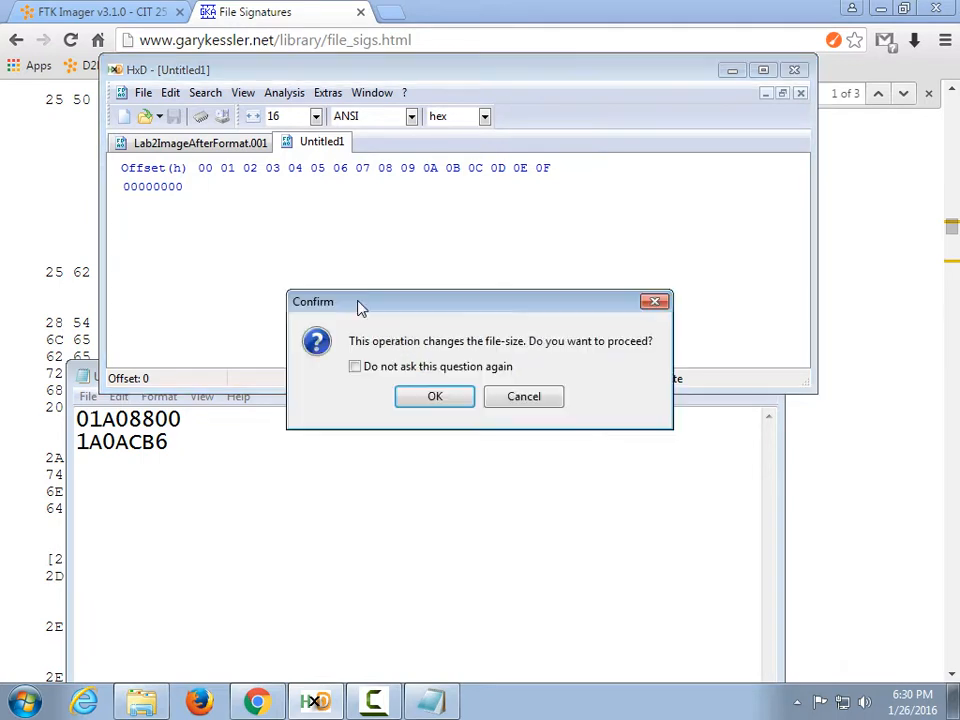
{"action": "left_click", "coordinate": [433, 397]}
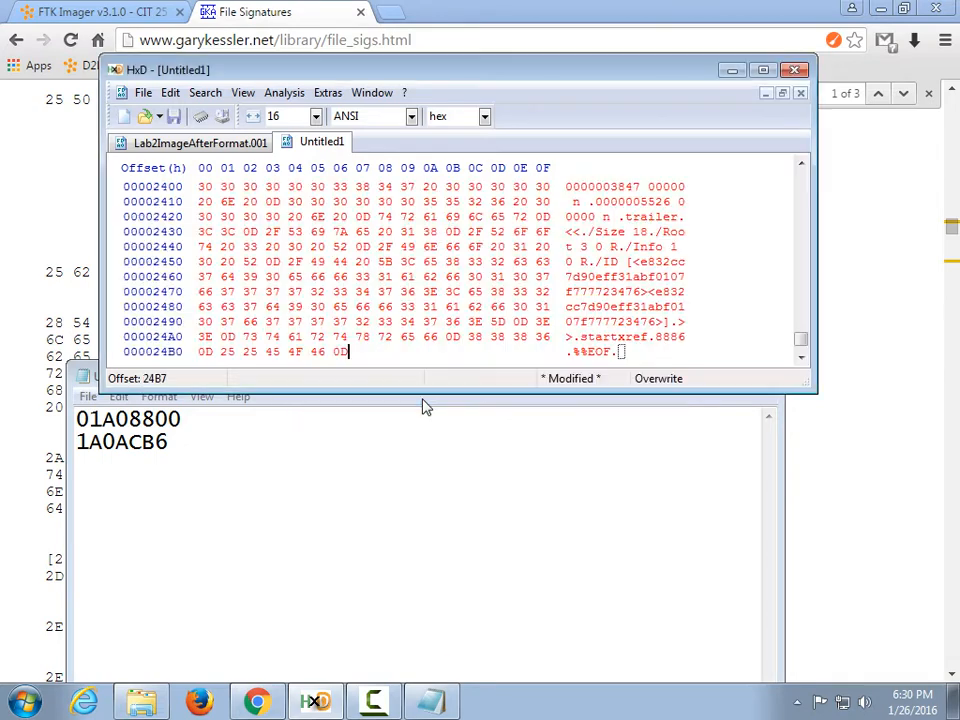
Save the new file as file1.pdf in Desktop > Forensics > Lab 2 Manual.
{"action": "left_click", "coordinate": [174, 118]}
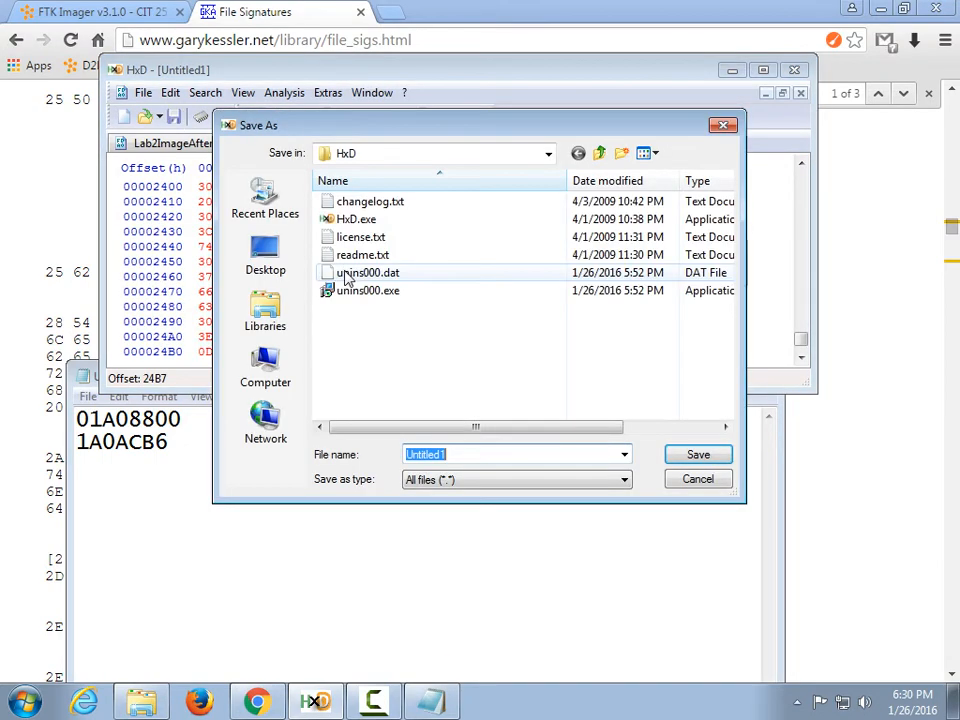
{"action": "left_click", "coordinate": [258, 264]}
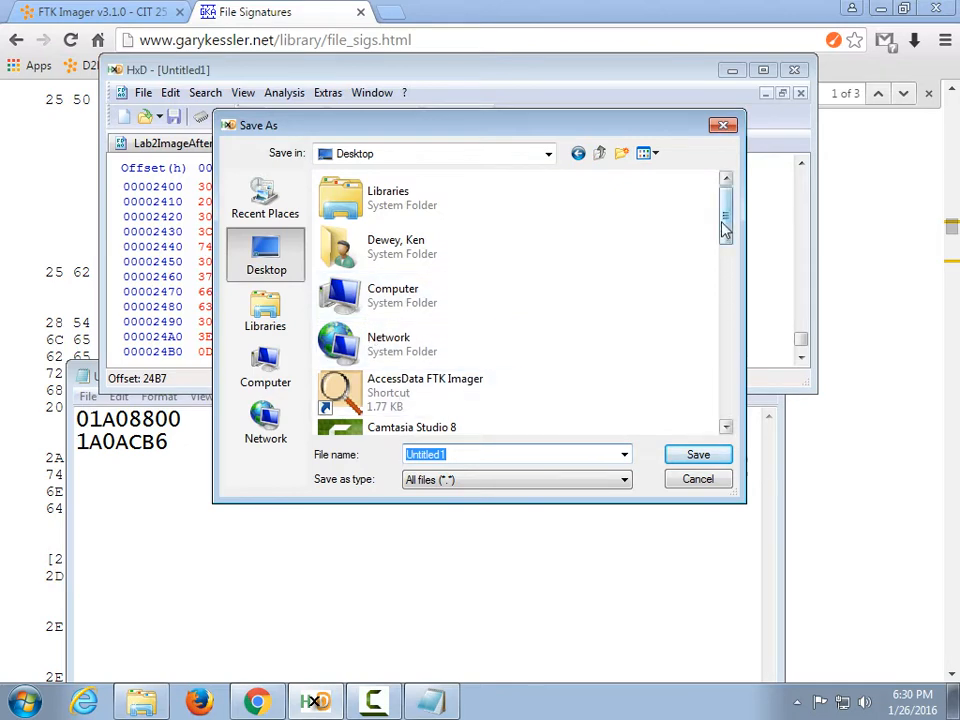
{"action": "left_click_drag", "start_coordinate": [725, 228], "coordinate": [718, 328]}
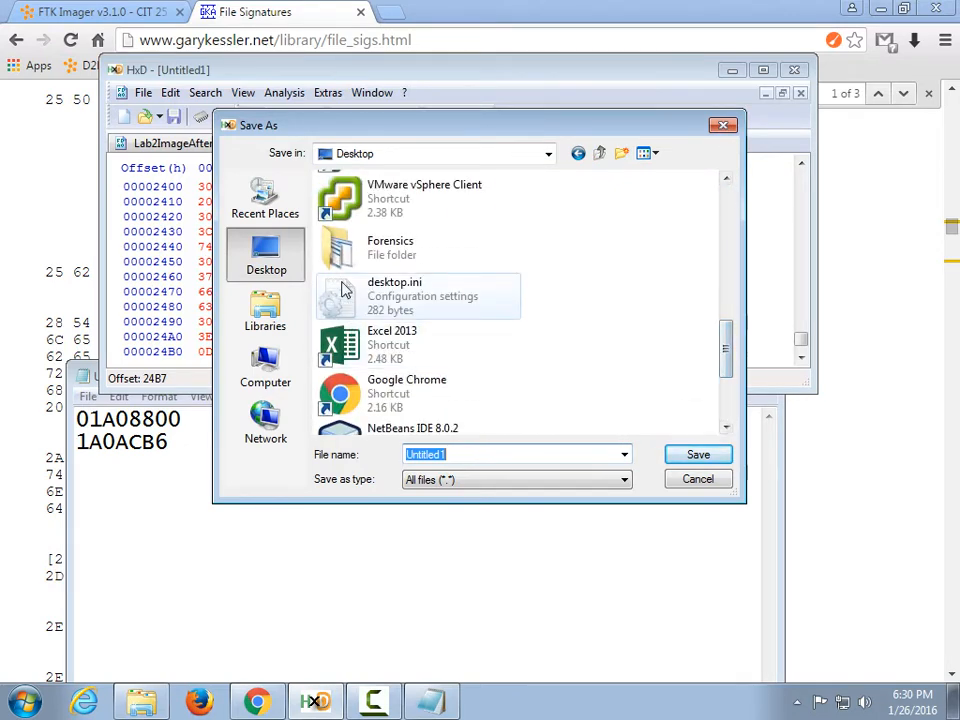
{"action": "double_click", "coordinate": [333, 247]}
{"action": "double_click", "coordinate": [457, 257]}
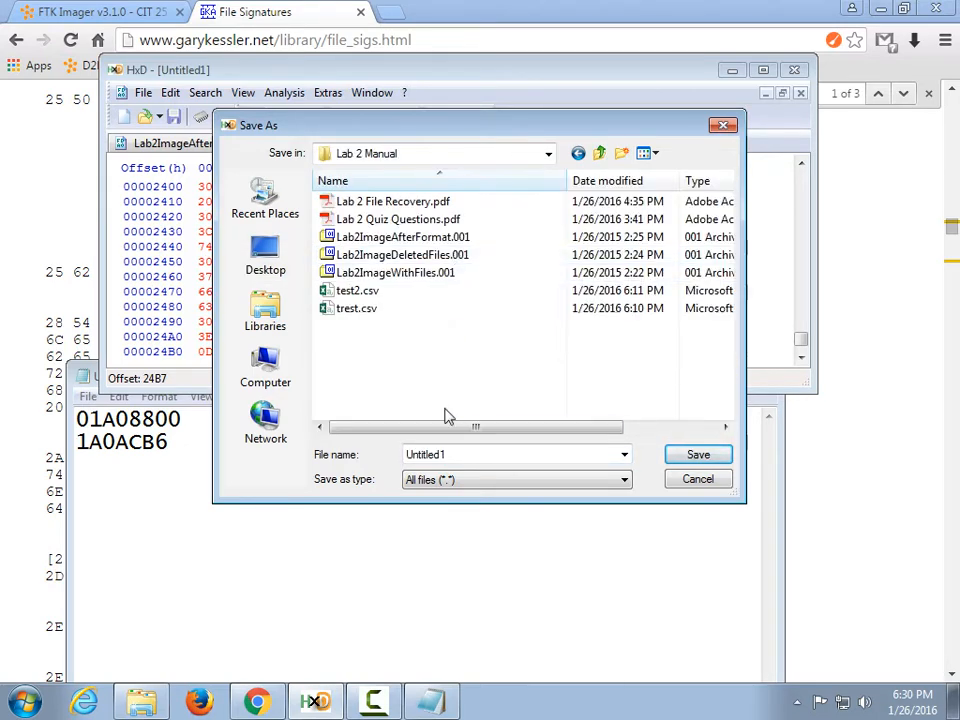
{"action": "left_click", "coordinate": [467, 453]}
{"action": "type", "text": "ts"}
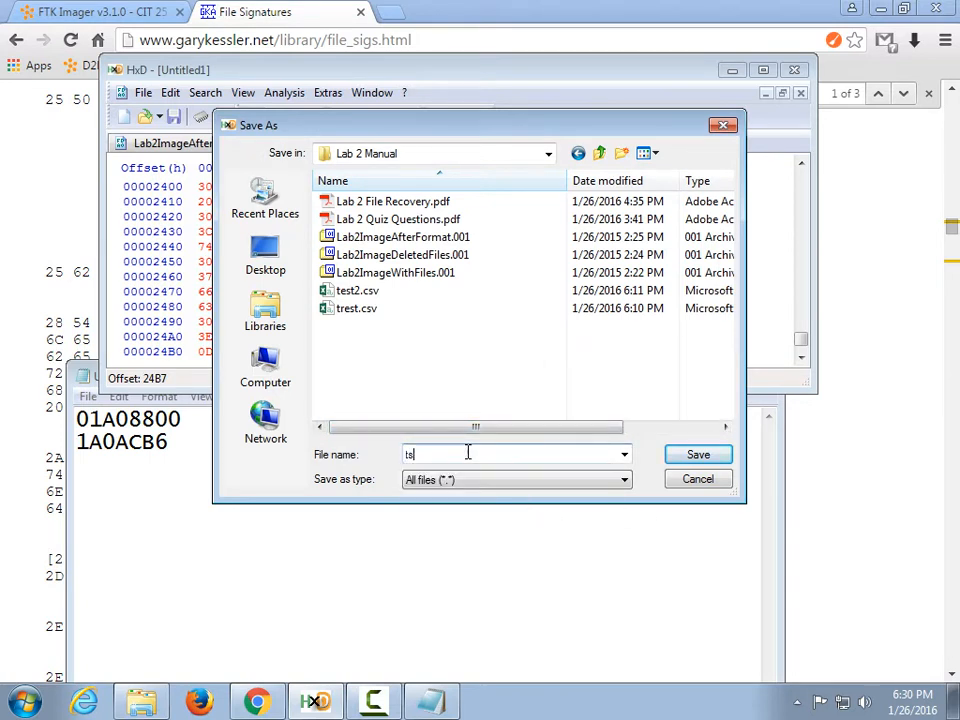
{"action": "type", "text": "t"}
{"action": "key", "text": "BackSpace"}
{"action": "key", "text": "BackSpace"}
{"action": "key", "text": "BackSpace"}
{"action": "type", "text": "file1.pdf"}
{"action": "key", "text": "Return"}
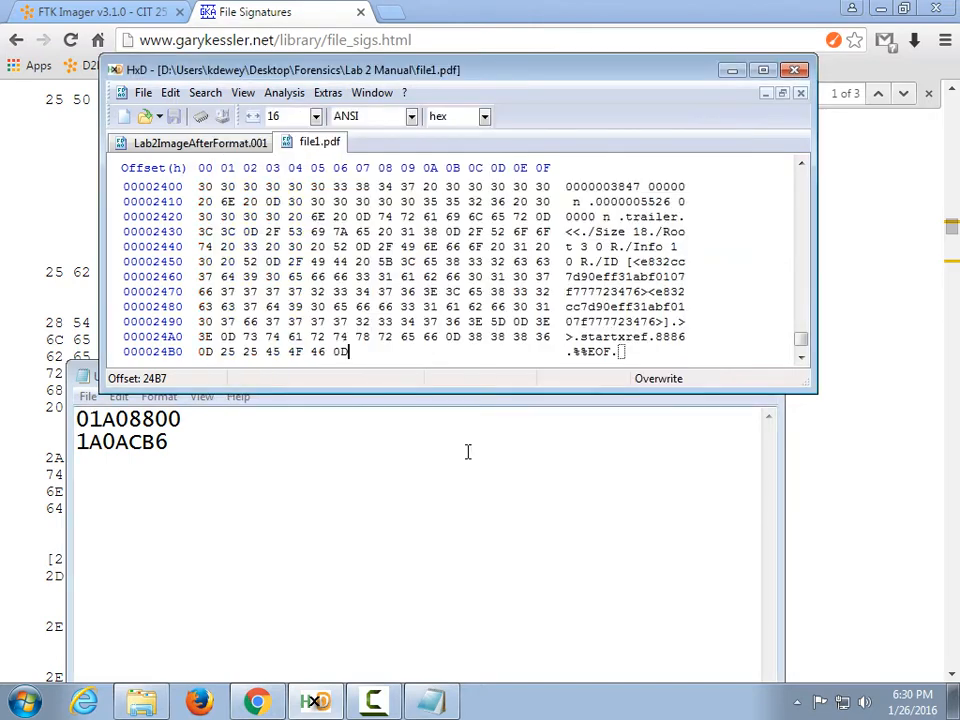
In Explorer, go up to Forensics and back into Lab 2 Manual.
{"action": "left_click", "coordinate": [140, 706]}
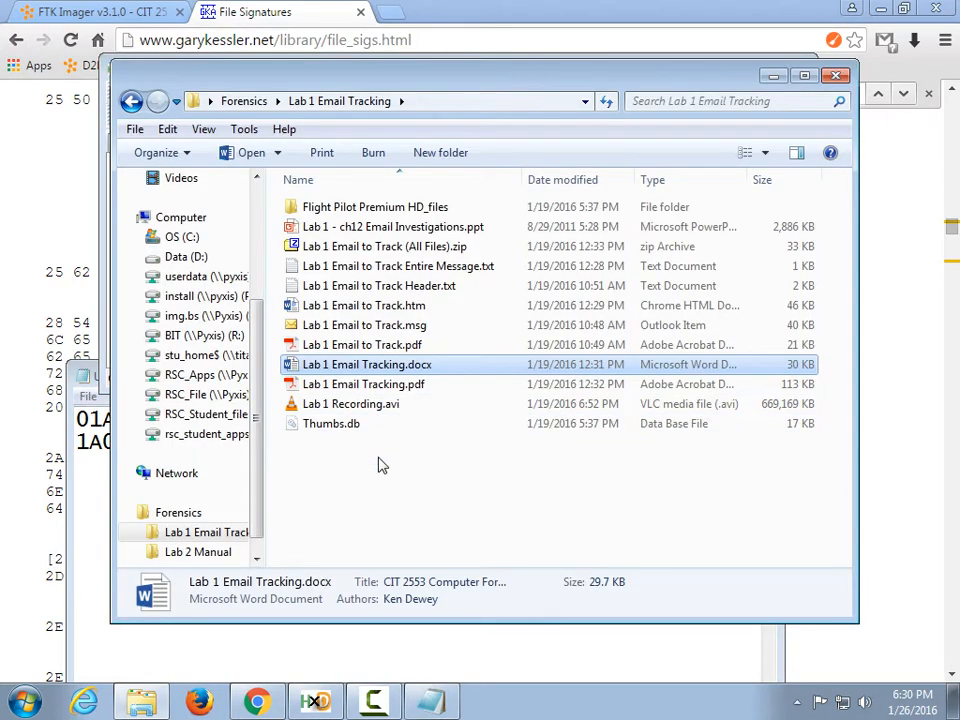
{"action": "left_click", "coordinate": [419, 490]}
{"action": "left_click", "coordinate": [246, 102]}
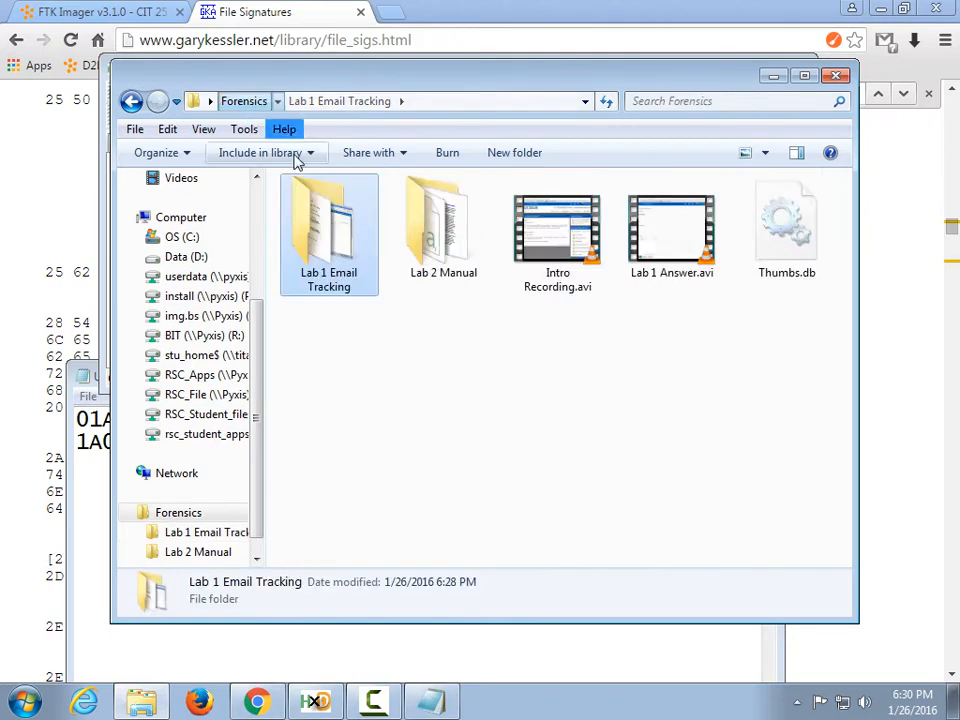
{"action": "double_click", "coordinate": [418, 252]}
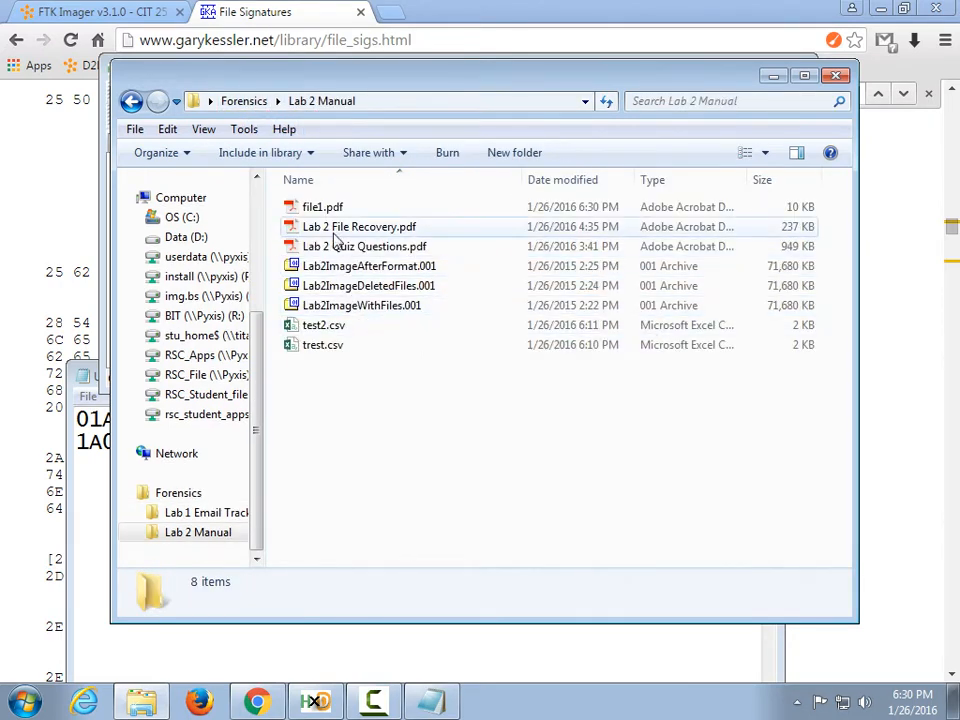
Open file1.pdf in Acrobat Reader, scroll through its three pages, and close it.
{"action": "double_click", "coordinate": [322, 207]}
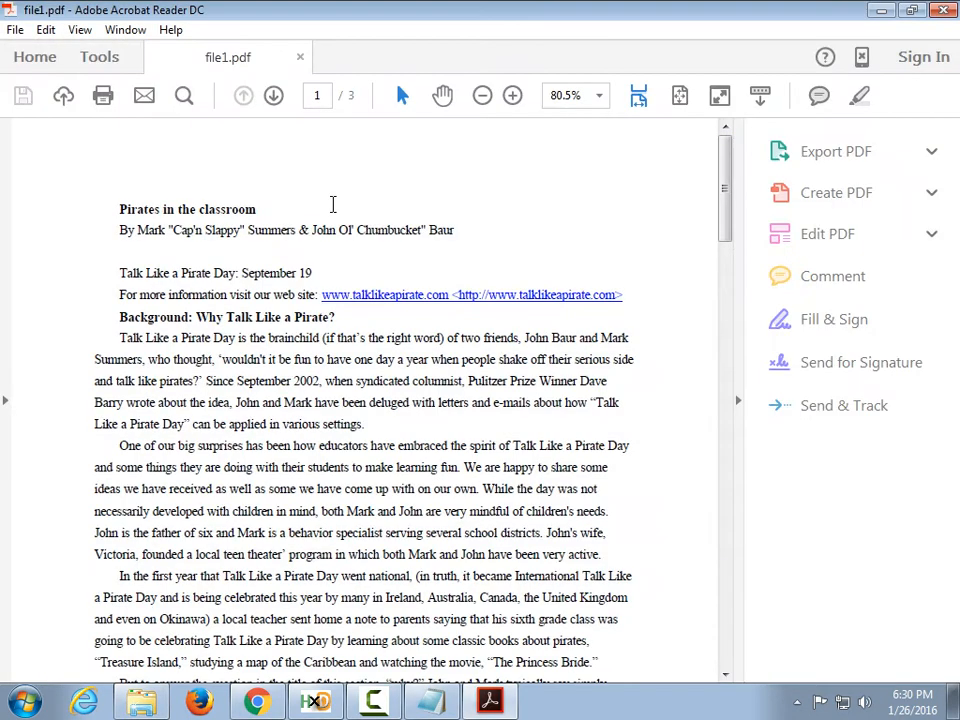
{"action": "scroll", "coordinate": [460, 405], "scroll_direction": "down", "scroll_amount": 3}
{"action": "scroll", "coordinate": [460, 410], "scroll_direction": "down", "scroll_amount": 20}
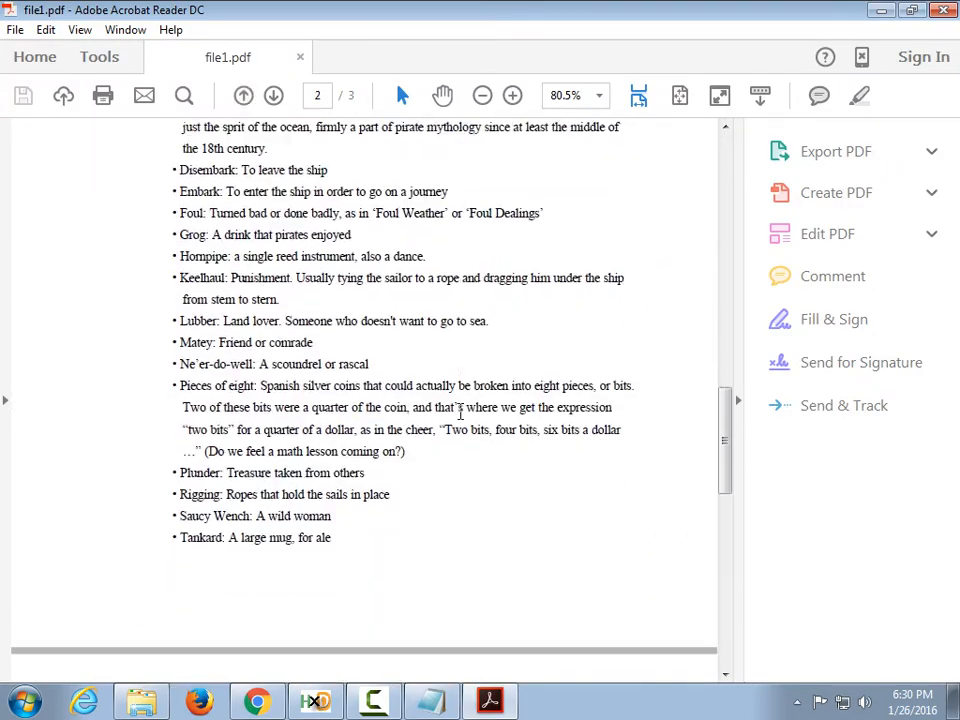
{"action": "scroll", "coordinate": [460, 418], "scroll_direction": "down", "scroll_amount": 6}
{"action": "scroll", "coordinate": [450, 430], "scroll_direction": "up", "scroll_amount": 20}
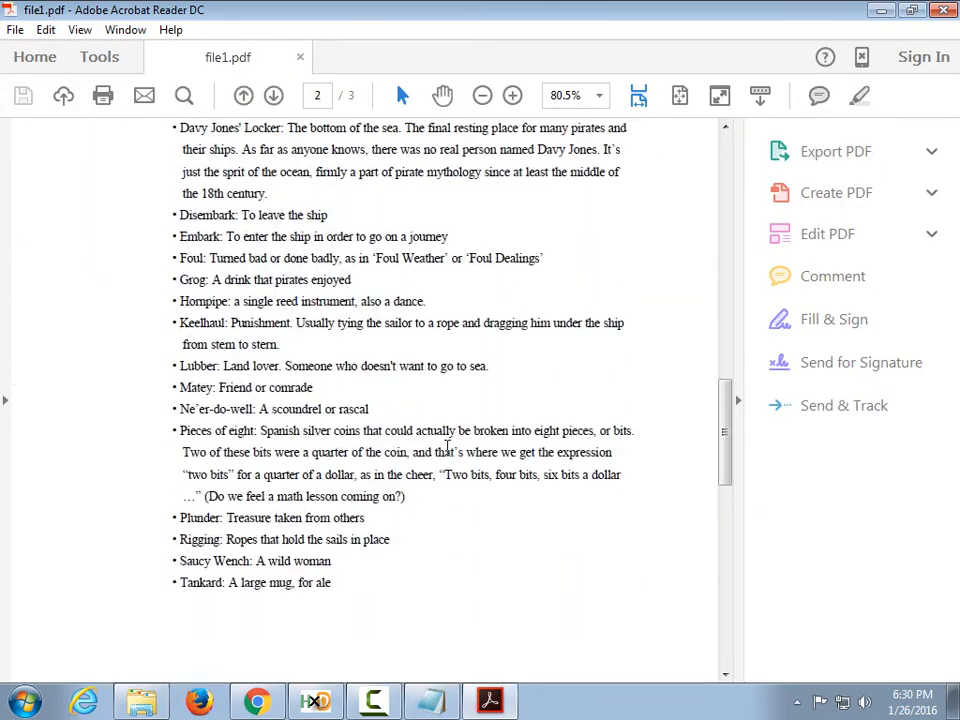
{"action": "scroll", "coordinate": [447, 450], "scroll_direction": "up", "scroll_amount": 15}
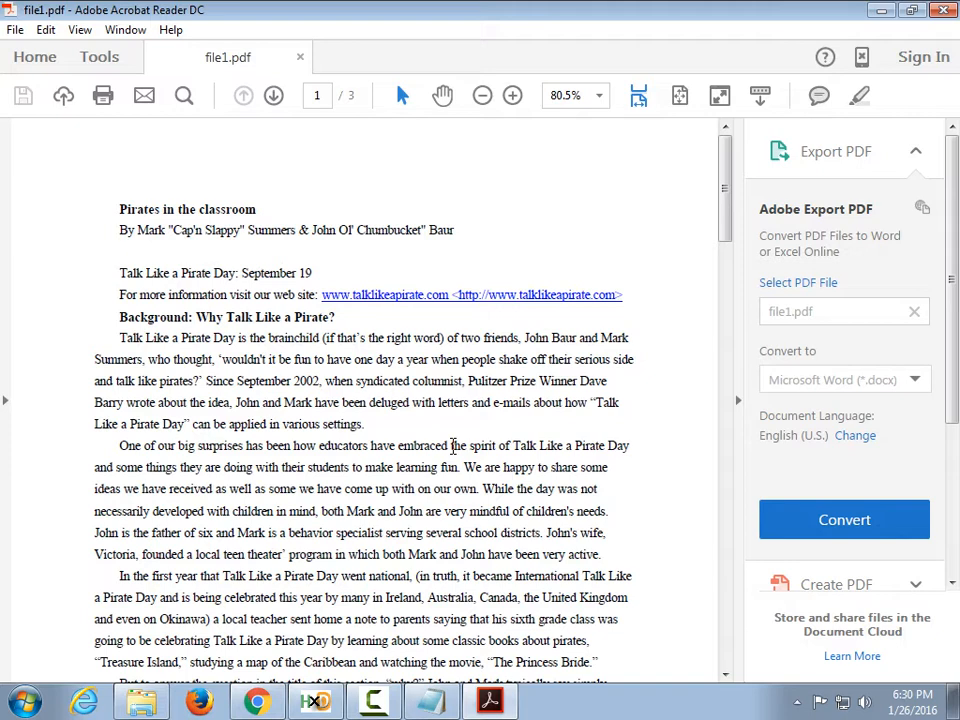
{"action": "left_click", "coordinate": [942, 11]}
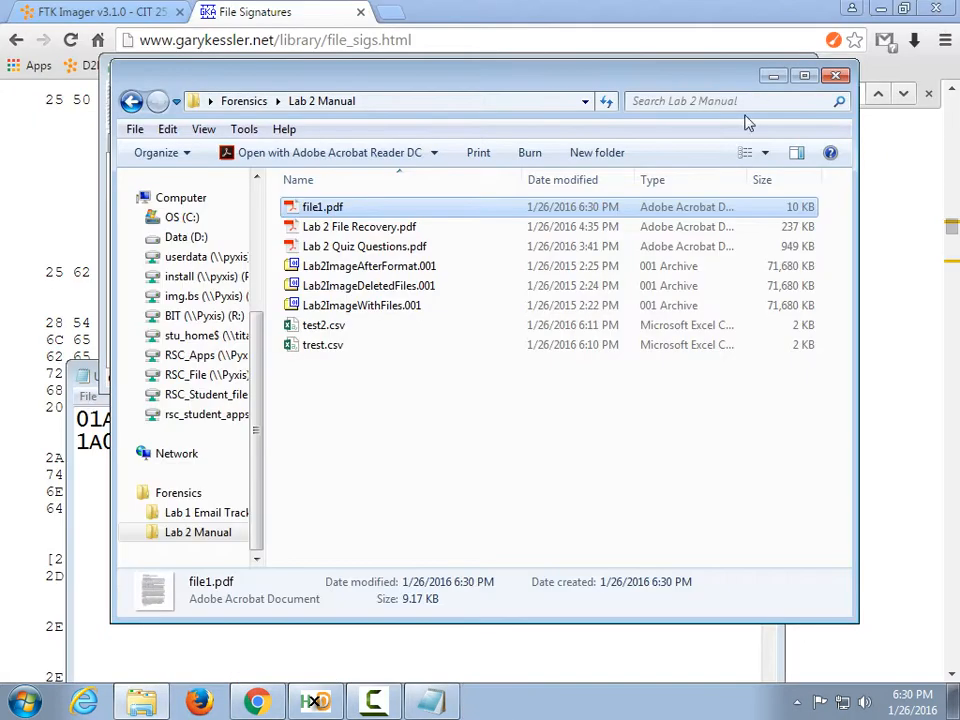
Check the PDF header and %%EOF trailer entries on Chrome's file signatures page, then return to HxD.
{"action": "left_click", "coordinate": [26, 293]}
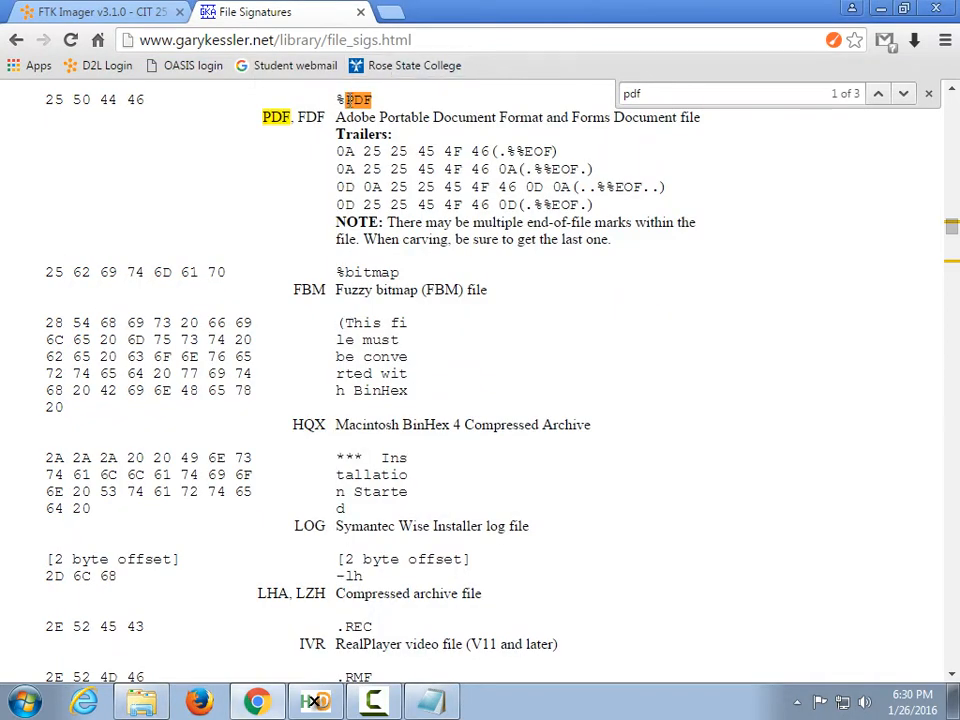
{"action": "scroll", "coordinate": [350, 150], "scroll_direction": "up", "scroll_amount": 2}
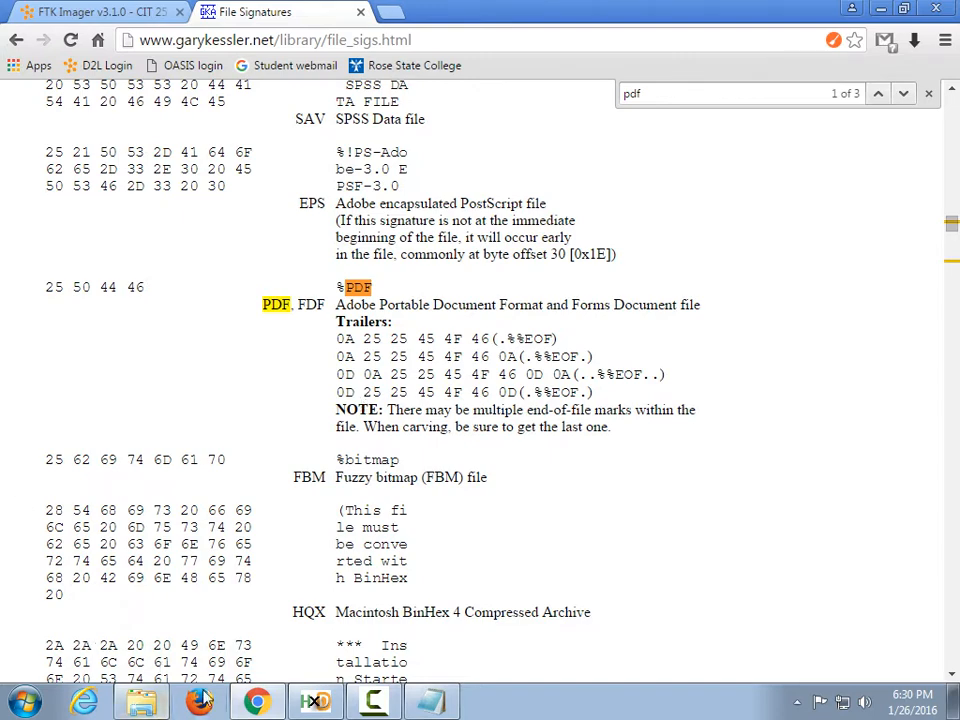
{"action": "left_click", "coordinate": [316, 703]}
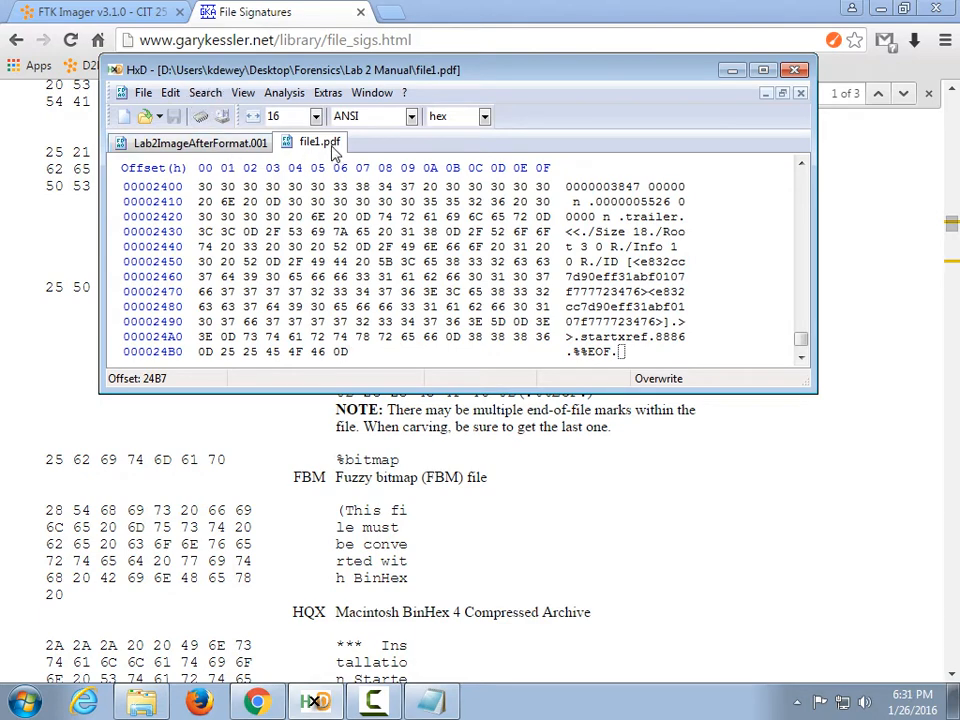
Close the file1.pdf tab and drop the trailing 0D byte from the selection.
{"action": "right_click", "coordinate": [316, 146]}
{"action": "left_click", "coordinate": [350, 157]}
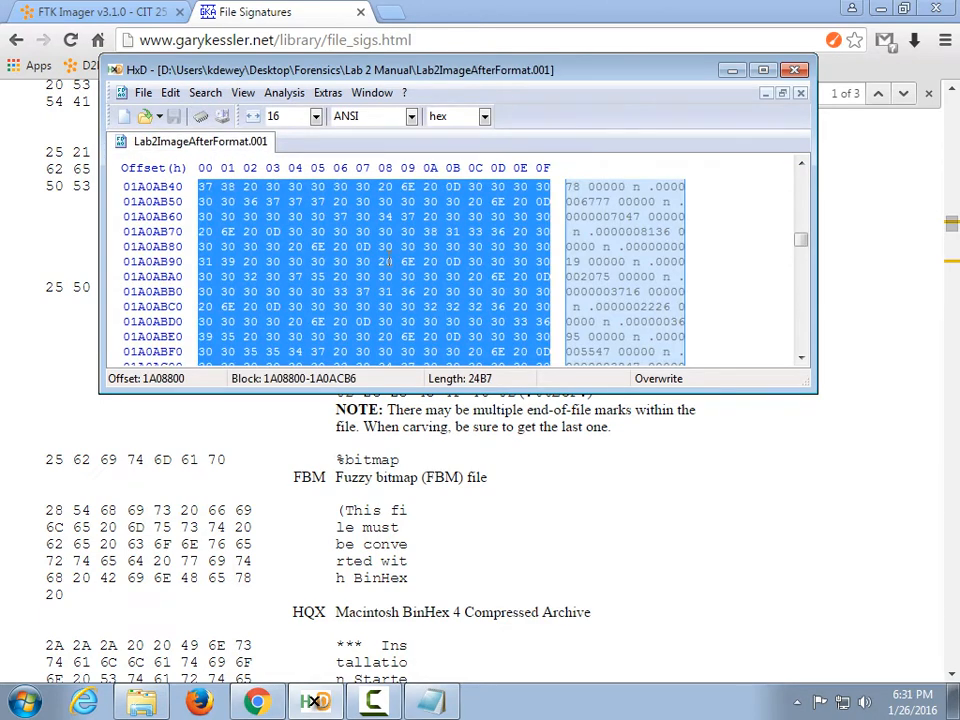
{"action": "scroll", "coordinate": [388, 261], "scroll_direction": "down", "scroll_amount": 5}
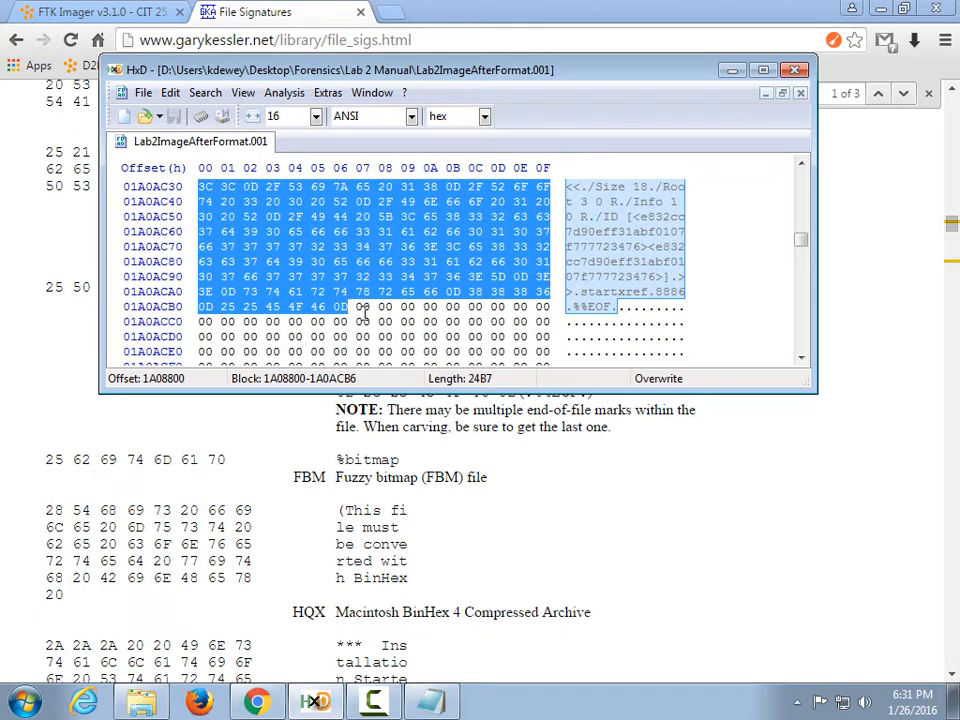
{"action": "key", "text": "shift+Left"}
Copy the 24B6-byte selection and paste-insert it into a new empty file.
{"action": "left_click", "coordinate": [170, 92]}
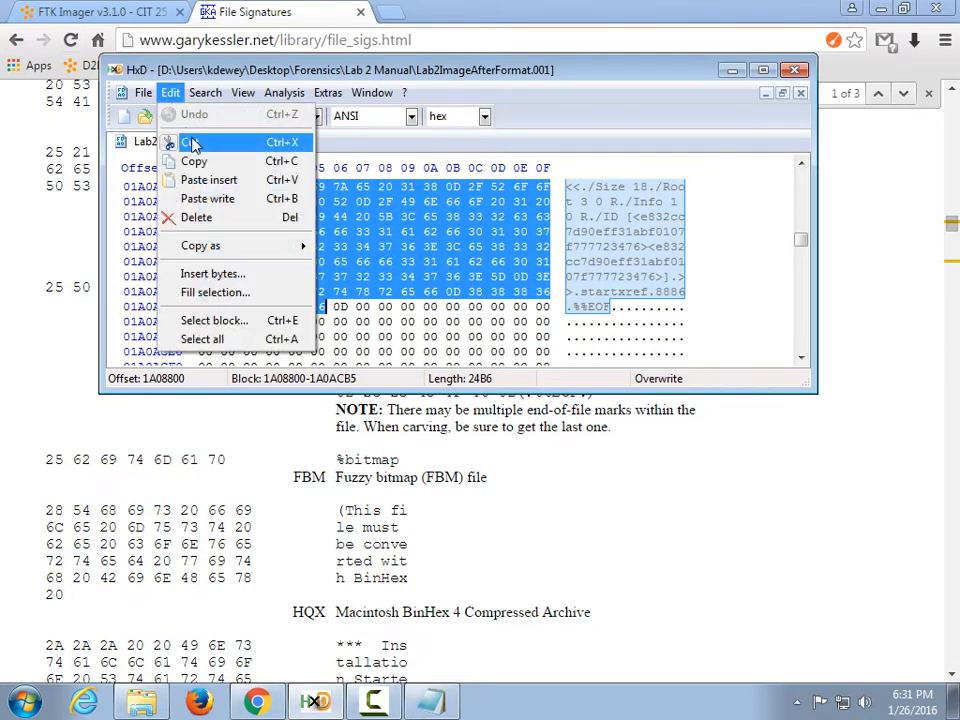
{"action": "left_click", "coordinate": [195, 160]}
{"action": "left_click", "coordinate": [143, 92]}
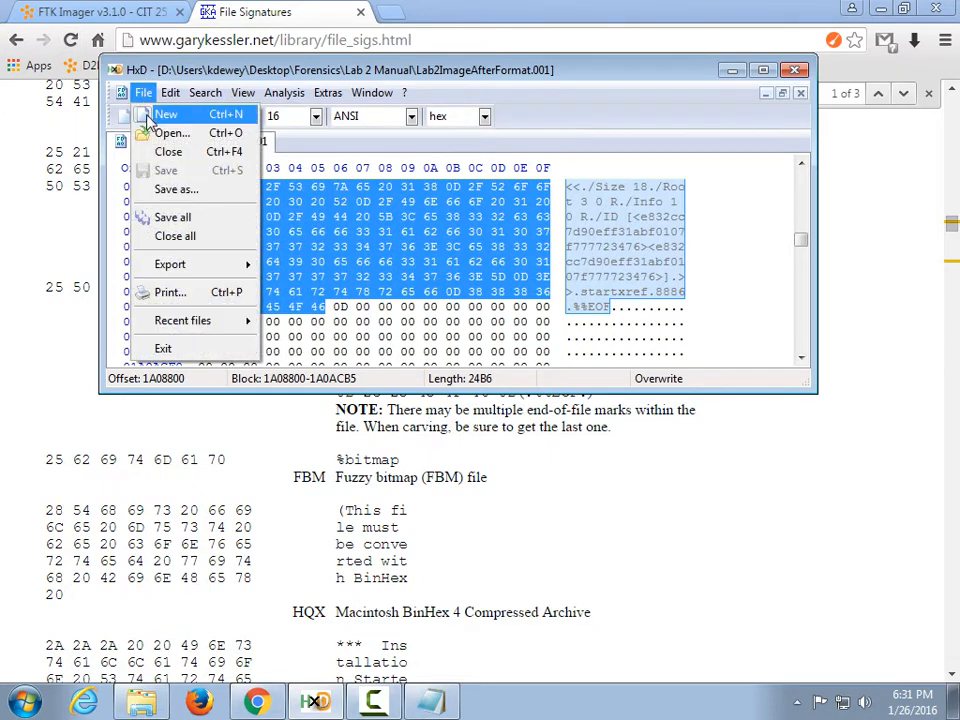
{"action": "left_click", "coordinate": [150, 118]}
{"action": "right_click", "coordinate": [193, 229]}
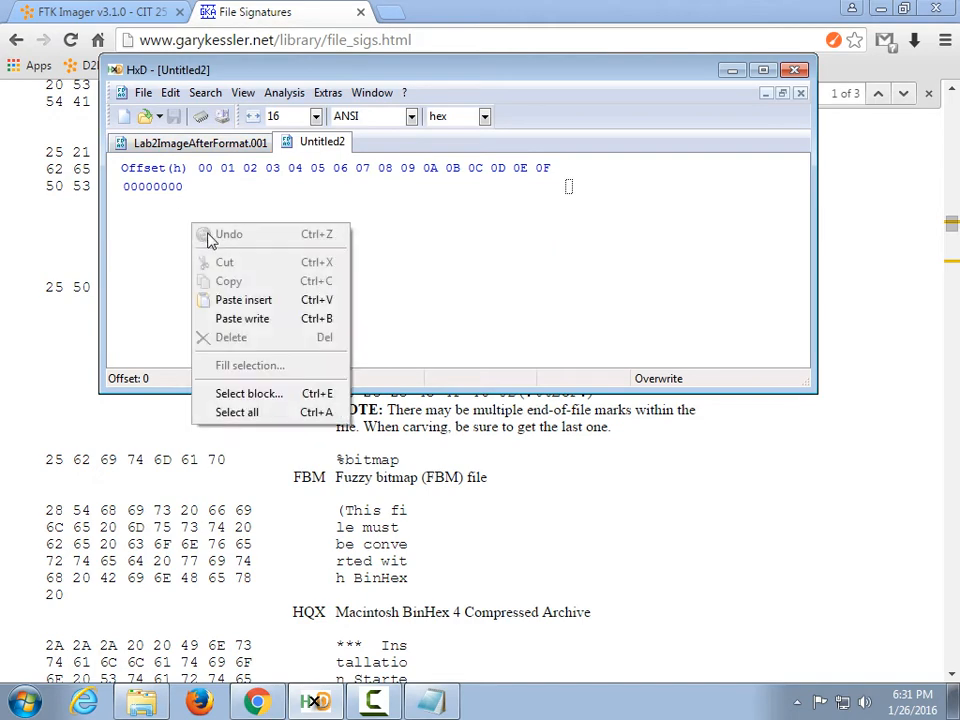
{"action": "left_click", "coordinate": [245, 305]}
{"action": "left_click", "coordinate": [433, 396]}
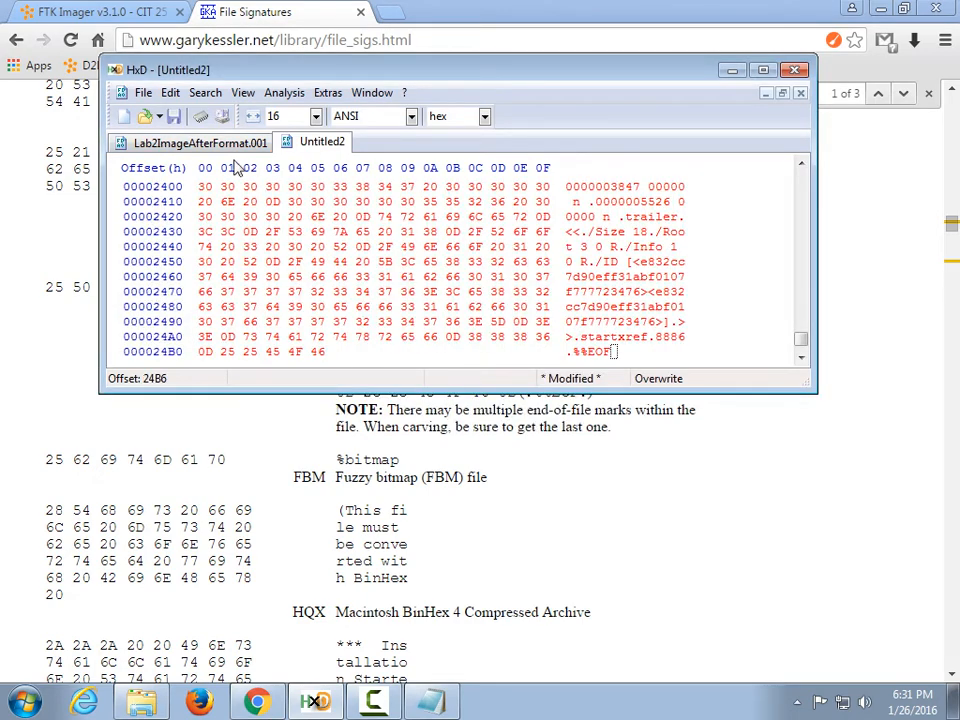
Save the new file as file2.pdf in Lab 2 Manual.
{"action": "left_click", "coordinate": [173, 116]}
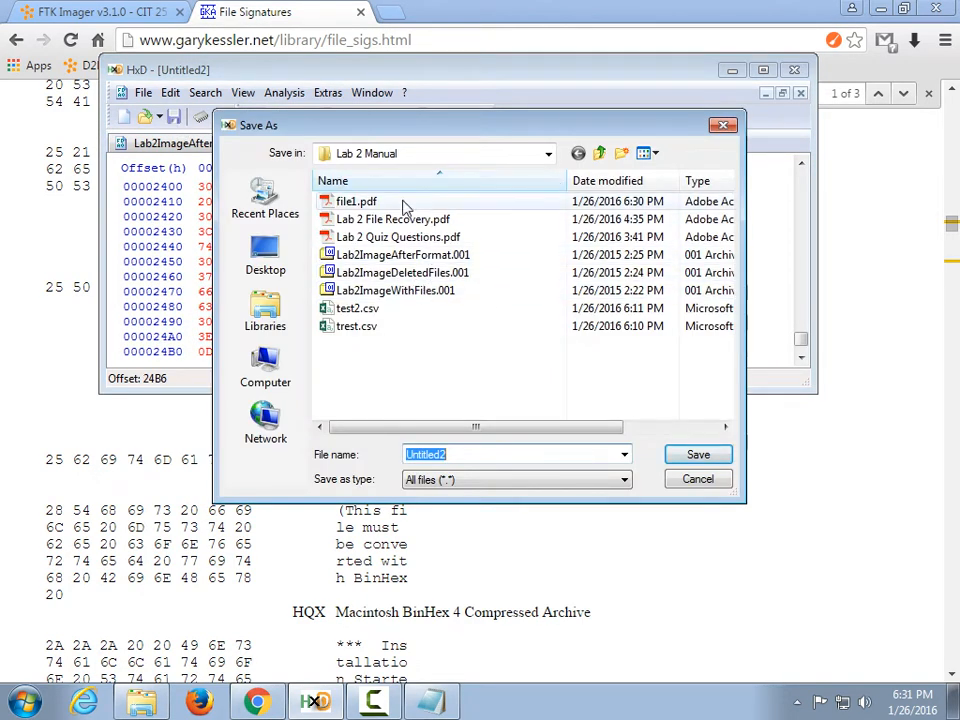
{"action": "left_click", "coordinate": [370, 203]}
{"action": "left_click", "coordinate": [419, 454]}
{"action": "left_click", "coordinate": [421, 456]}
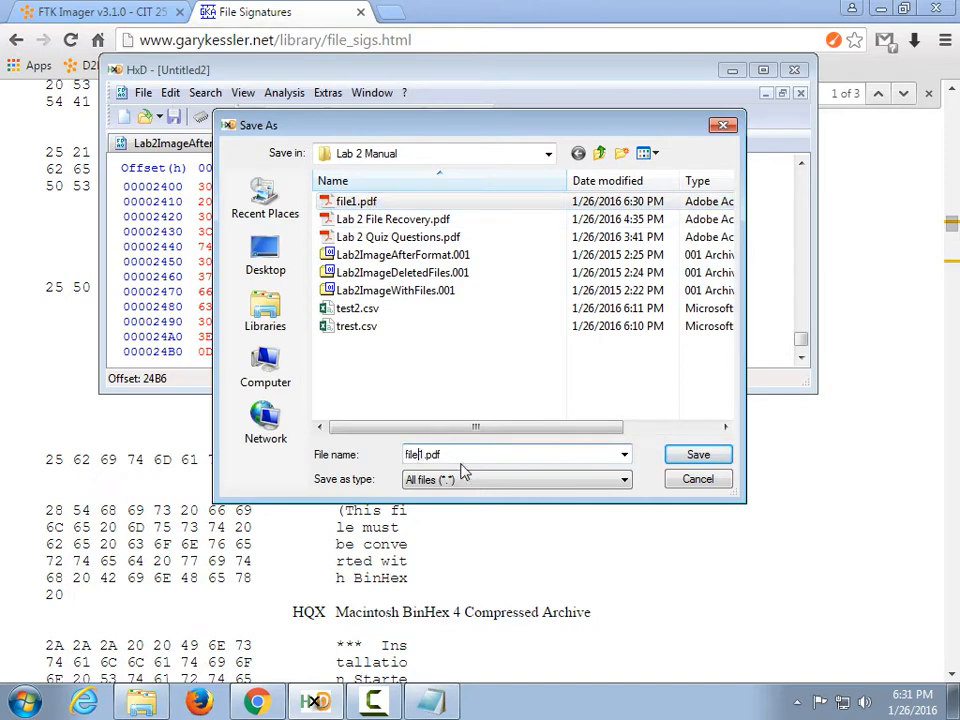
{"action": "key", "text": "Delete"}
{"action": "type", "text": "2"}
{"action": "key", "text": "Return"}
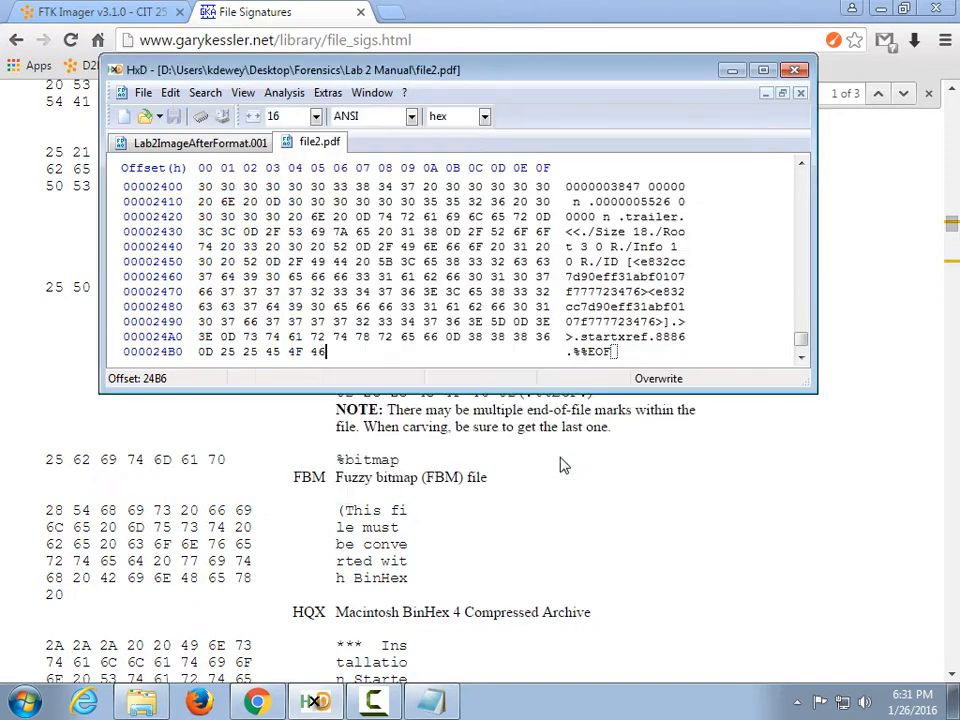
{"action": "left_click", "coordinate": [137, 700]}
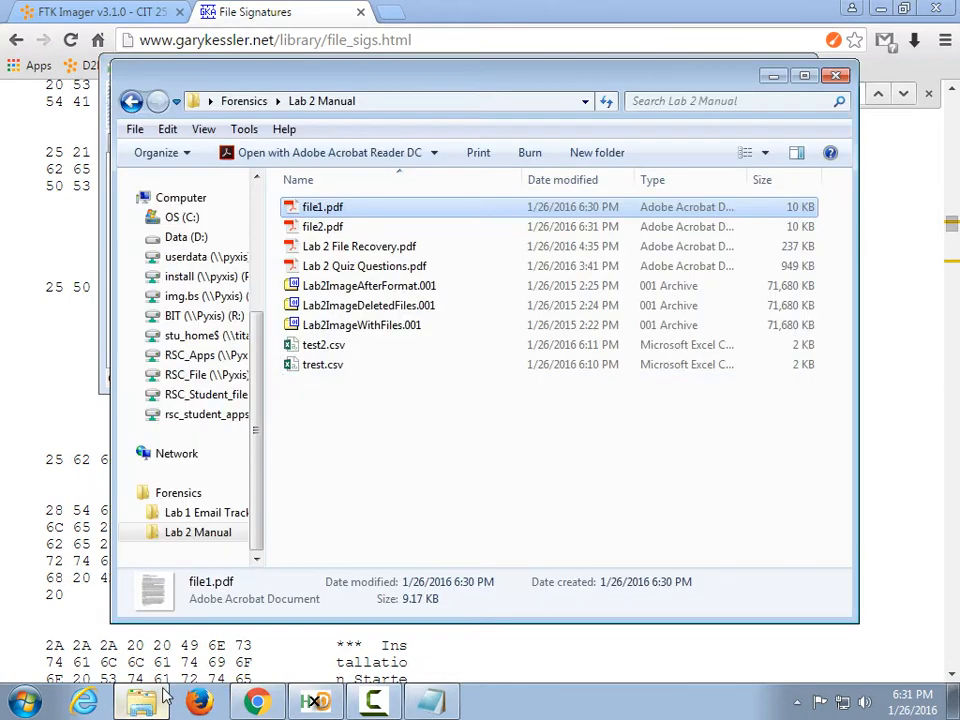
Open file2.pdf in Acrobat Reader, confirm it reads correctly, close it, and return to HxD.
{"action": "double_click", "coordinate": [326, 227]}
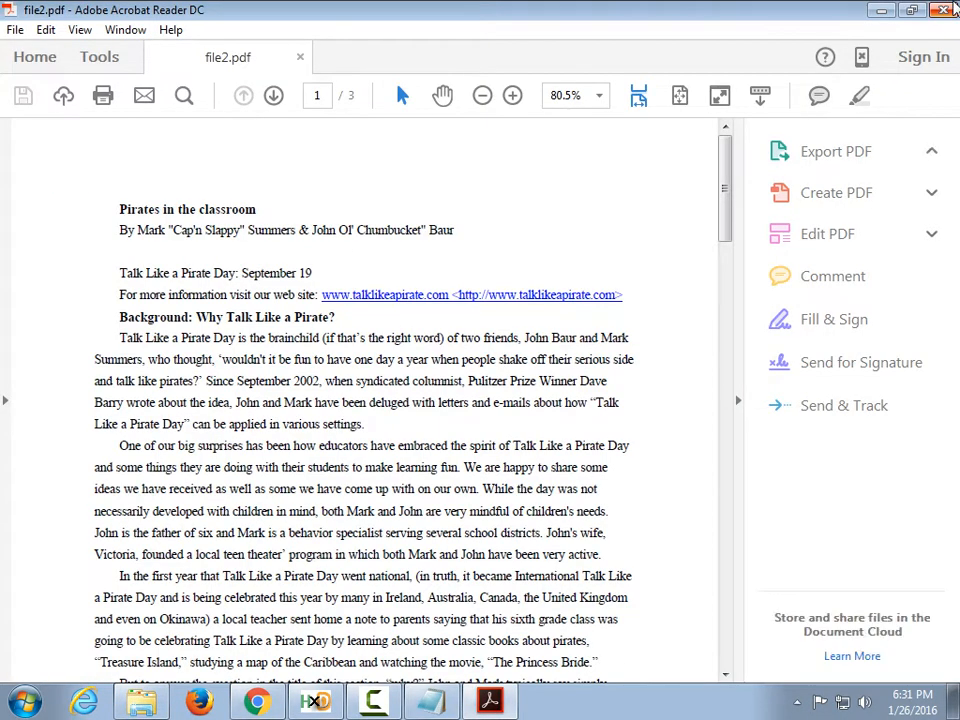
{"action": "left_click", "coordinate": [945, 10]}
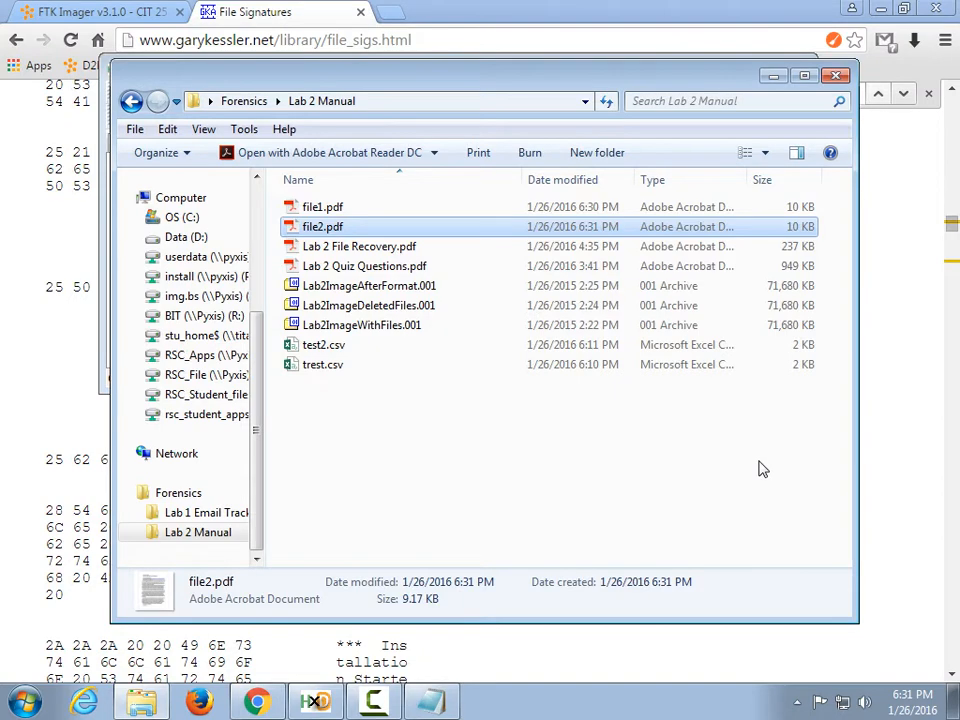
{"action": "left_click", "coordinate": [315, 702]}
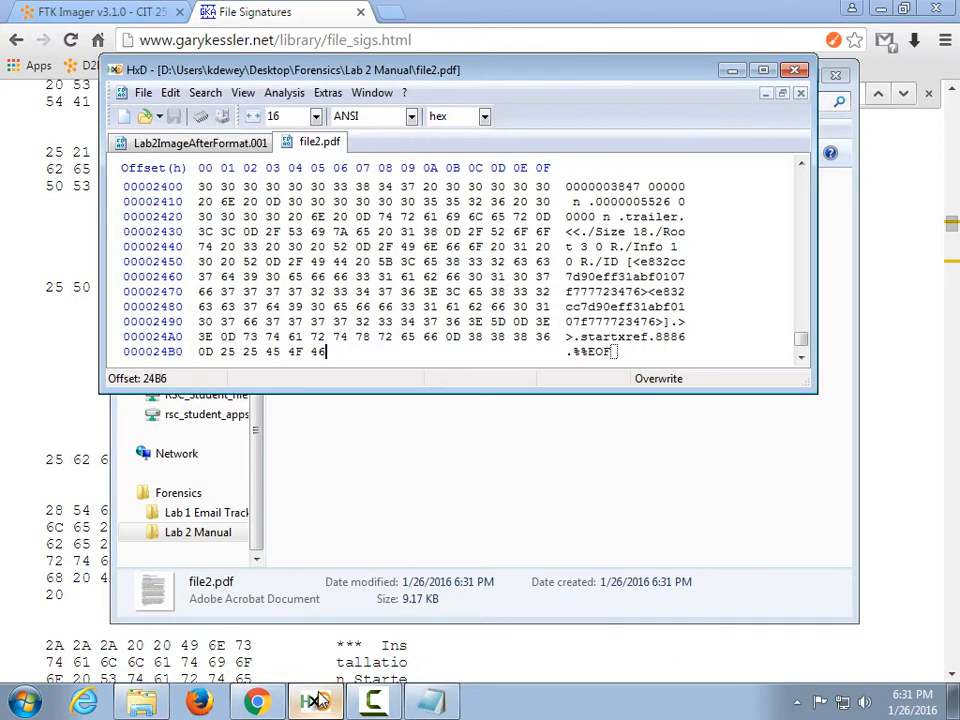
Close the file2.pdf tab, shrink the selection eight rows to 1A0AC35, and copy it.
{"action": "right_click", "coordinate": [318, 142]}
{"action": "left_click", "coordinate": [347, 154]}
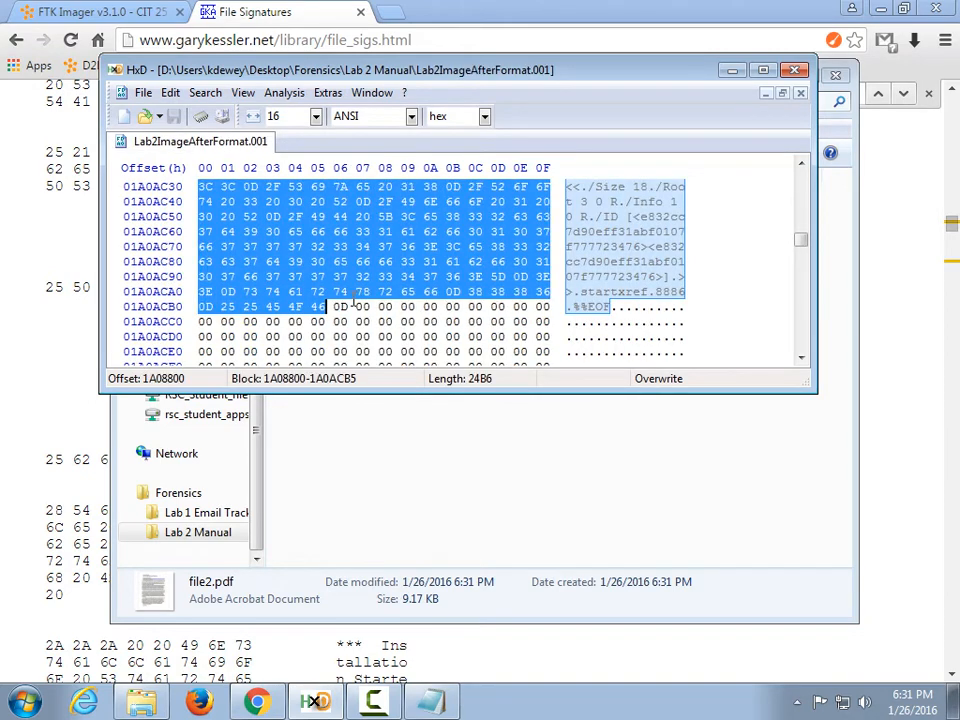
{"action": "key", "text": "shift+Up"}
{"action": "key", "text": "shift+Up"}
{"action": "key", "text": "shift+Up"}
{"action": "key", "text": "shift+Up"}
{"action": "key", "text": "shift+Up"}
{"action": "key", "text": "shift+Up"}
{"action": "key", "text": "shift+Up"}
{"action": "key", "text": "shift+Up"}
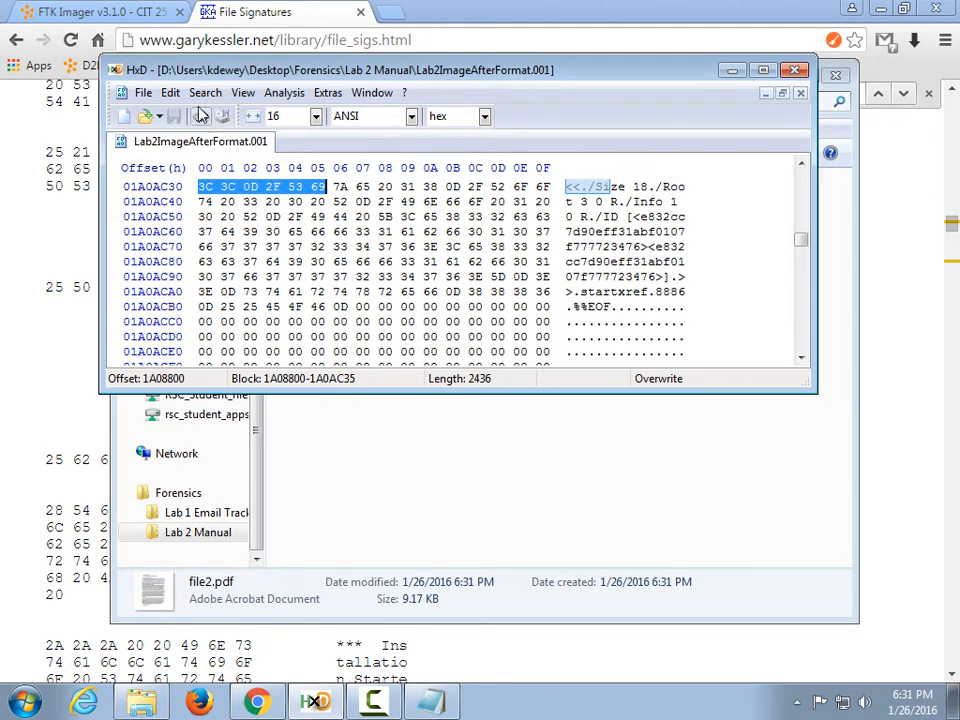
{"action": "left_click", "coordinate": [171, 93]}
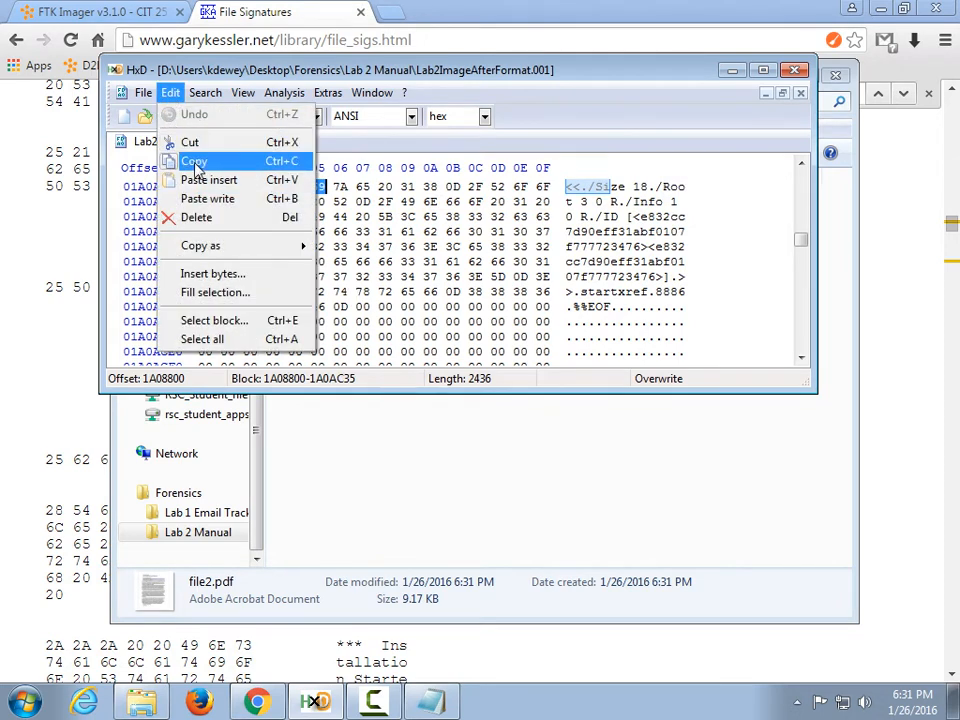
{"action": "left_click", "coordinate": [196, 170]}
Paste-insert the copied 2436 bytes into a new Untitled3 file.
{"action": "left_click", "coordinate": [143, 93]}
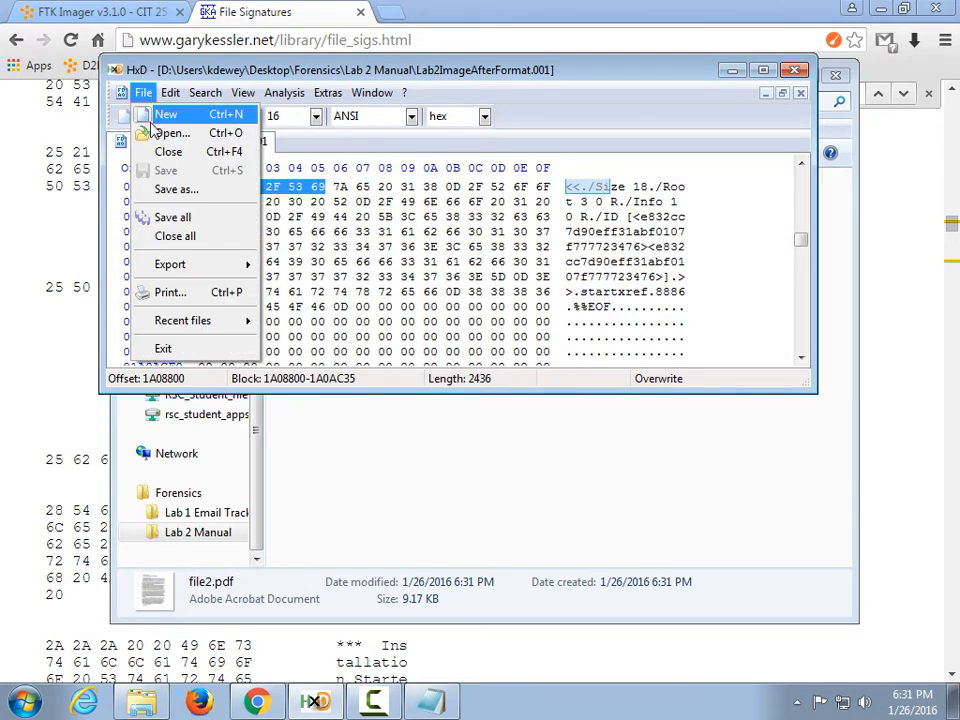
{"action": "left_click", "coordinate": [153, 118]}
{"action": "right_click", "coordinate": [307, 239]}
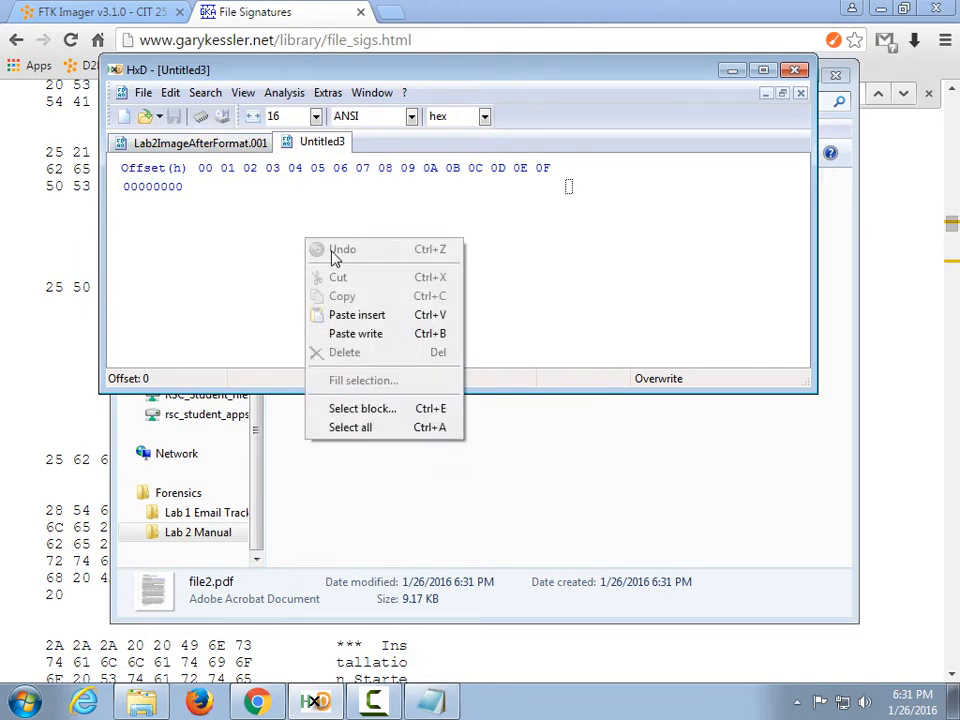
{"action": "left_click", "coordinate": [377, 328]}
{"action": "left_click", "coordinate": [435, 396]}
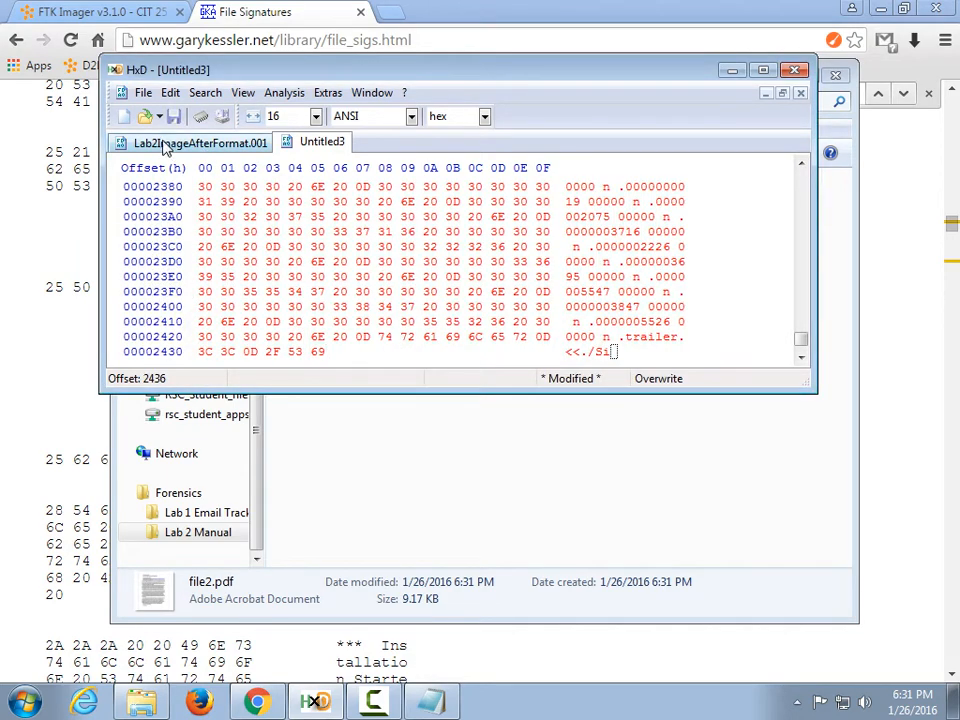
Save Untitled3 over the existing file2.pdf, confirming the replacement.
{"action": "left_click", "coordinate": [141, 93]}
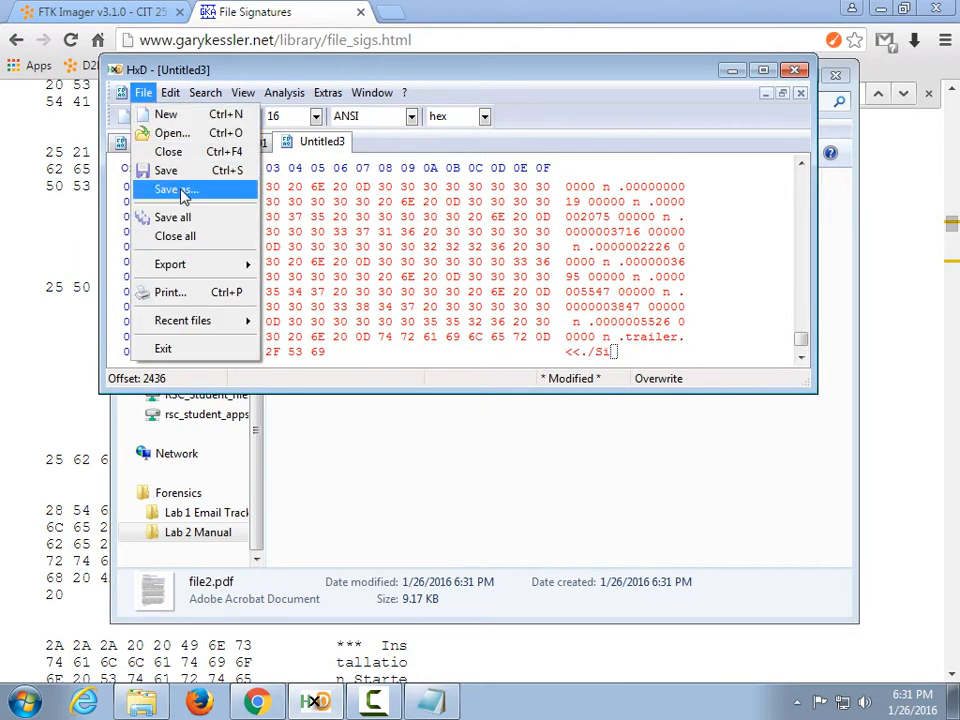
{"action": "left_click", "coordinate": [128, 188]}
{"action": "double_click", "coordinate": [325, 219]}
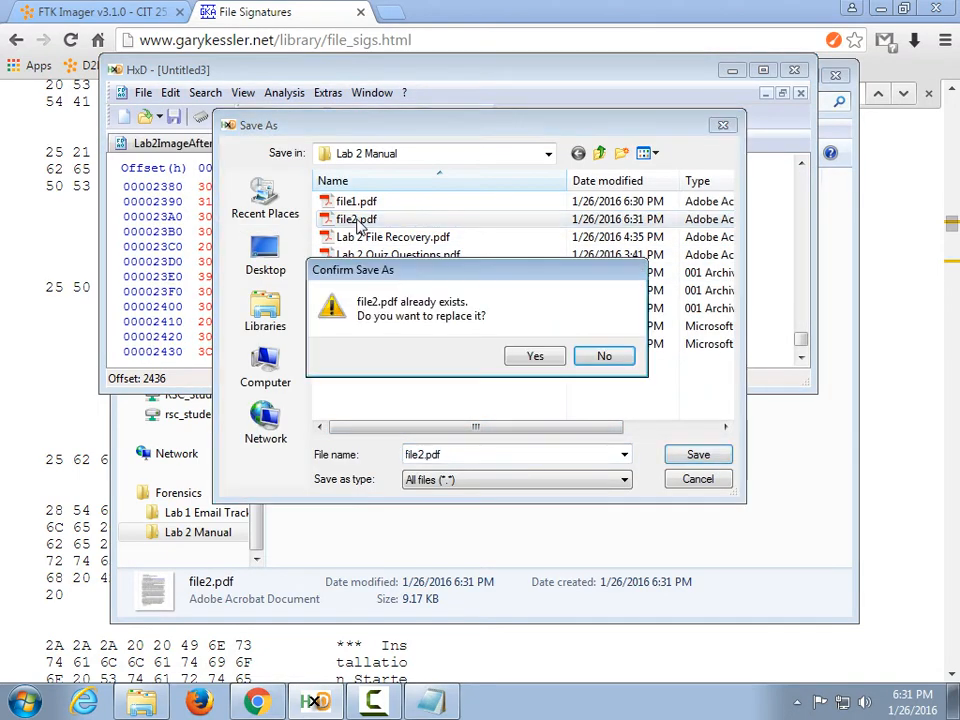
{"action": "left_click", "coordinate": [535, 357]}
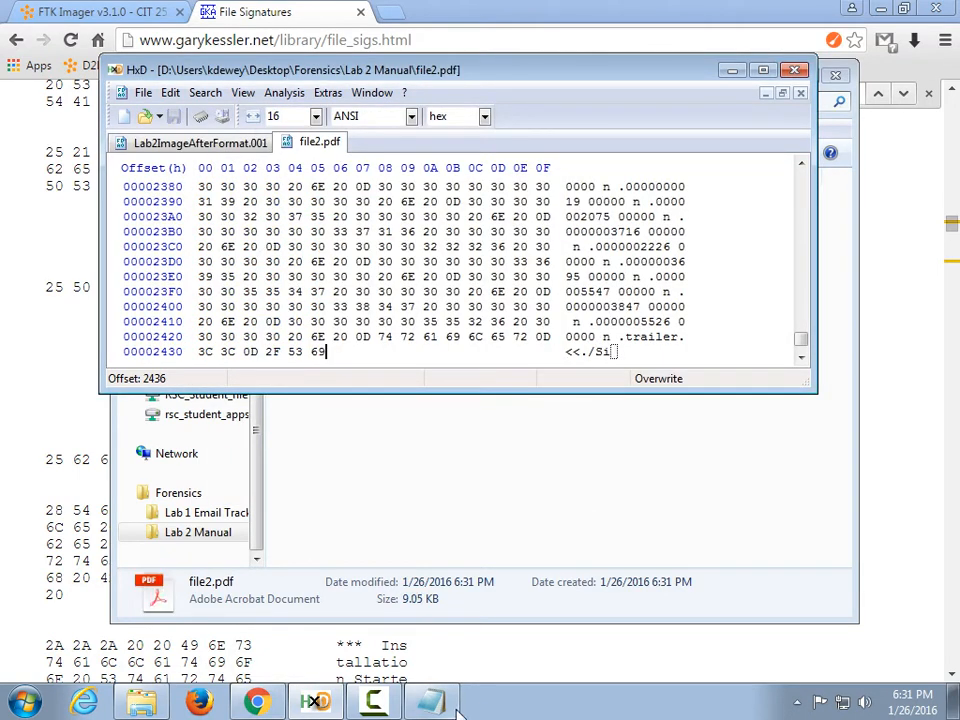
{"action": "left_click", "coordinate": [143, 705]}
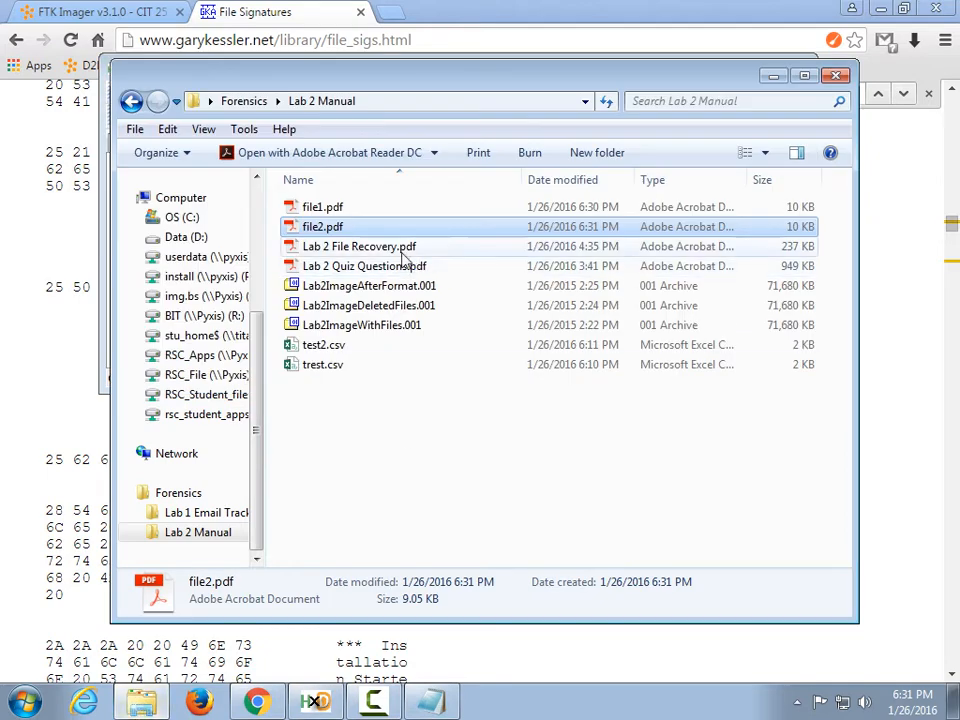
Try opening the truncated file2.pdf, dismiss Acrobat's damaged-file error, and return to HxD.
{"action": "double_click", "coordinate": [330, 230]}
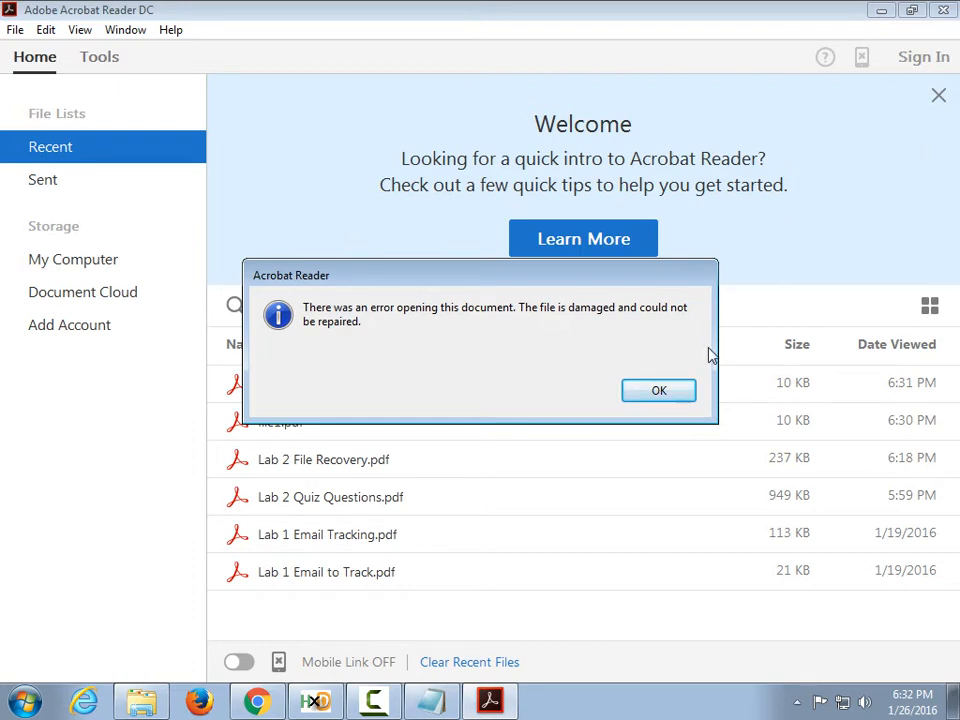
{"action": "left_click", "coordinate": [659, 391]}
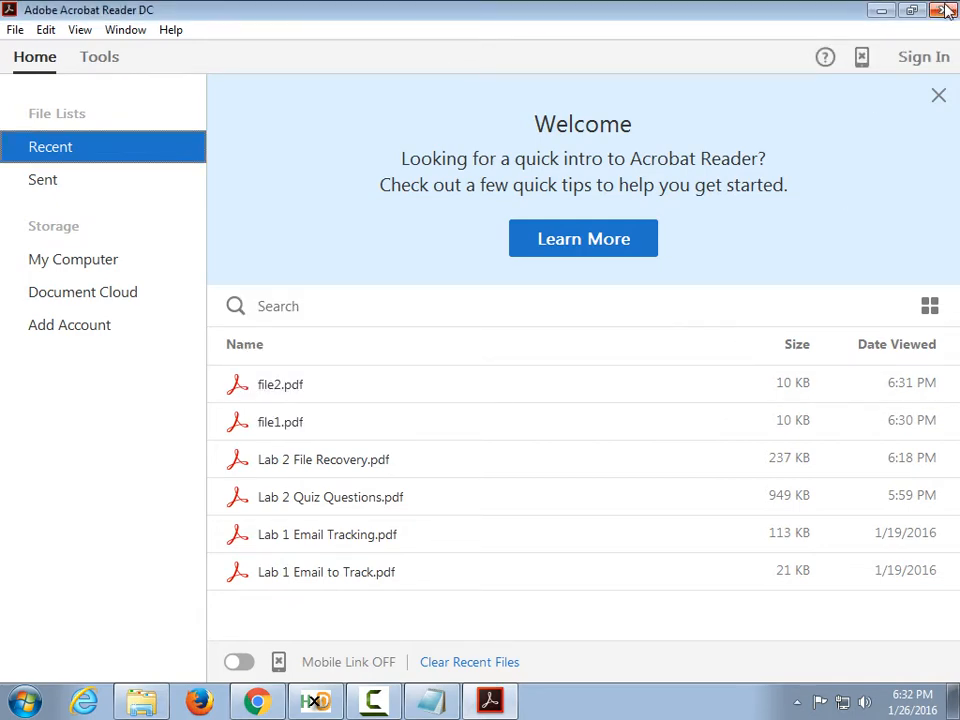
{"action": "left_click", "coordinate": [946, 10]}
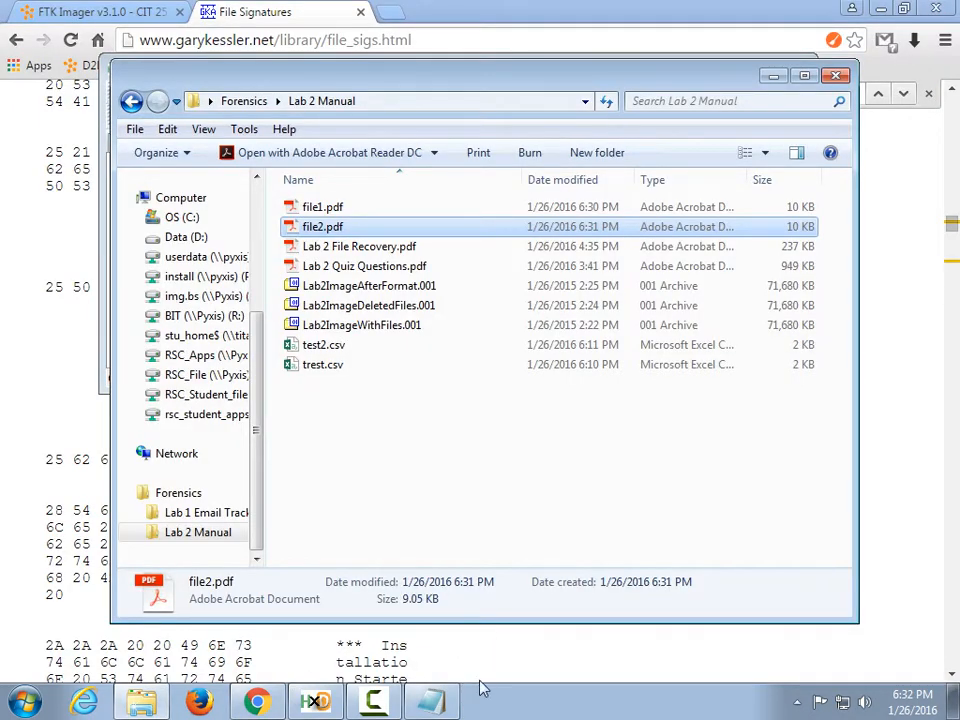
{"action": "left_click", "coordinate": [315, 702]}
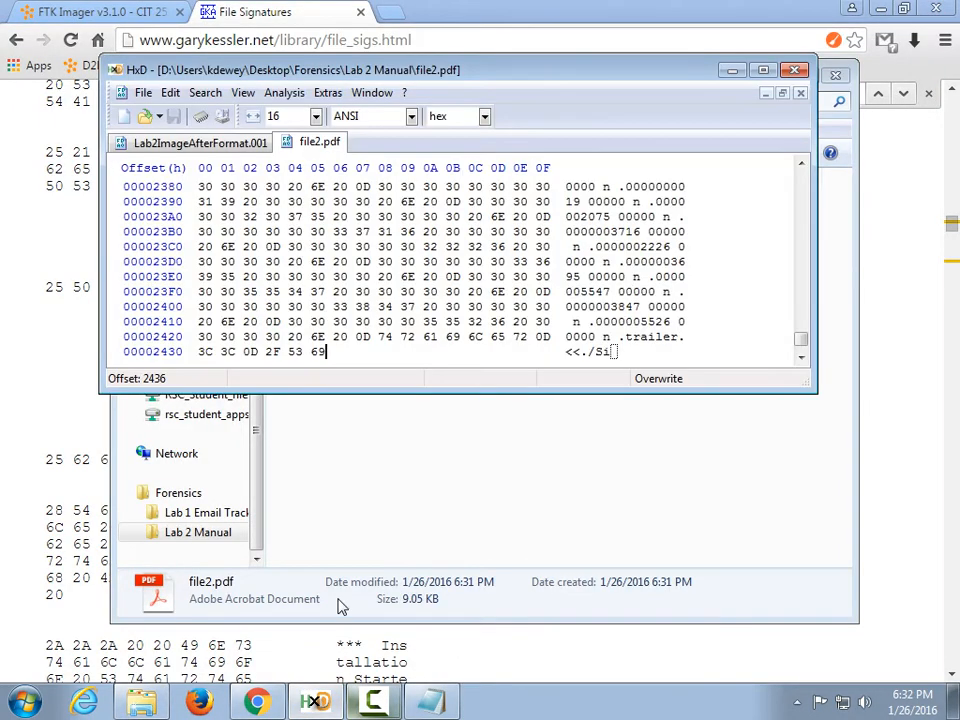
In Lab2ImageAfterFormat.001, locate the %PDF-1.4 header near offset 1A0B000.
{"action": "left_click", "coordinate": [236, 145]}
{"action": "scroll", "coordinate": [354, 213], "scroll_direction": "up", "scroll_amount": 4}
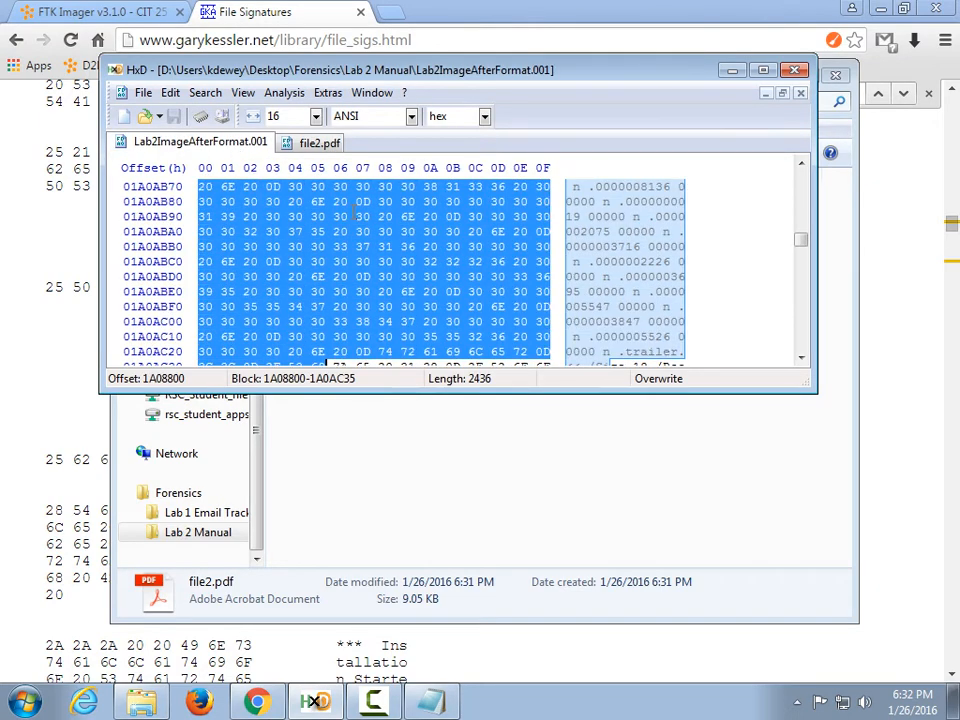
{"action": "scroll", "coordinate": [354, 213], "scroll_direction": "up", "scroll_amount": 20}
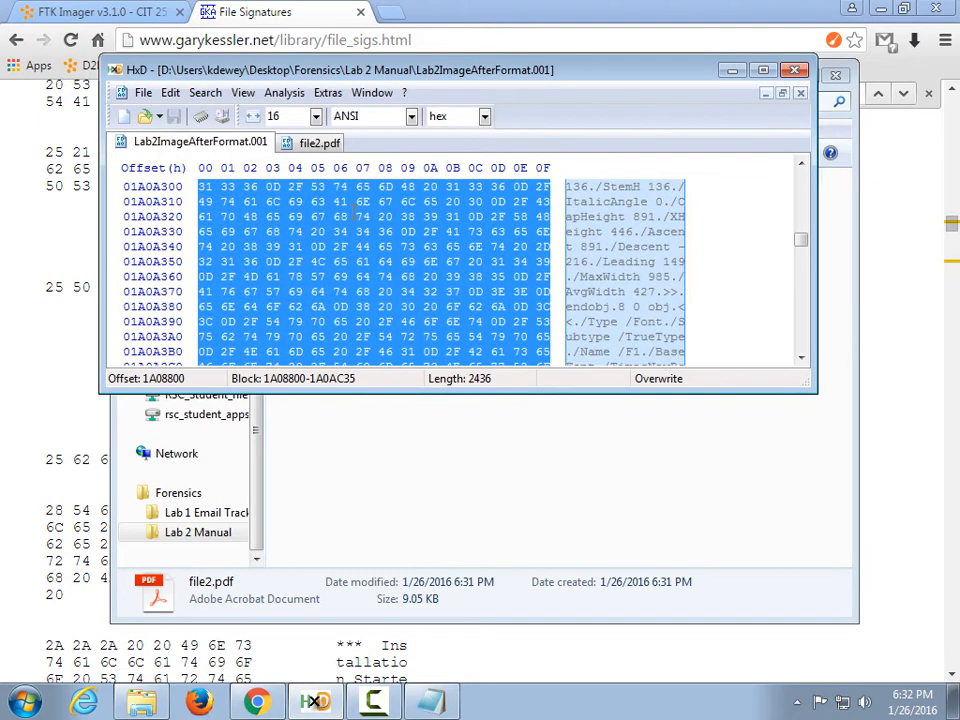
{"action": "key", "text": "Down"}
{"action": "key", "text": "Down"}
{"action": "key", "text": "Down"}
{"action": "key", "text": "Down"}
{"action": "key", "text": "Down"}
{"action": "key", "text": "Down"}
{"action": "key", "text": "Down"}
{"action": "key", "text": "Down"}
{"action": "key", "text": "Down"}
{"action": "key", "text": "Down"}
{"action": "key", "text": "Down"}
{"action": "key", "text": "Down"}
{"action": "key", "text": "Down"}
{"action": "key", "text": "Down"}
{"action": "key", "text": "Down"}
{"action": "key", "text": "Down"}
{"action": "key", "text": "Down"}
{"action": "key", "text": "Down"}
{"action": "key", "text": "Down"}
{"action": "key", "text": "Down"}
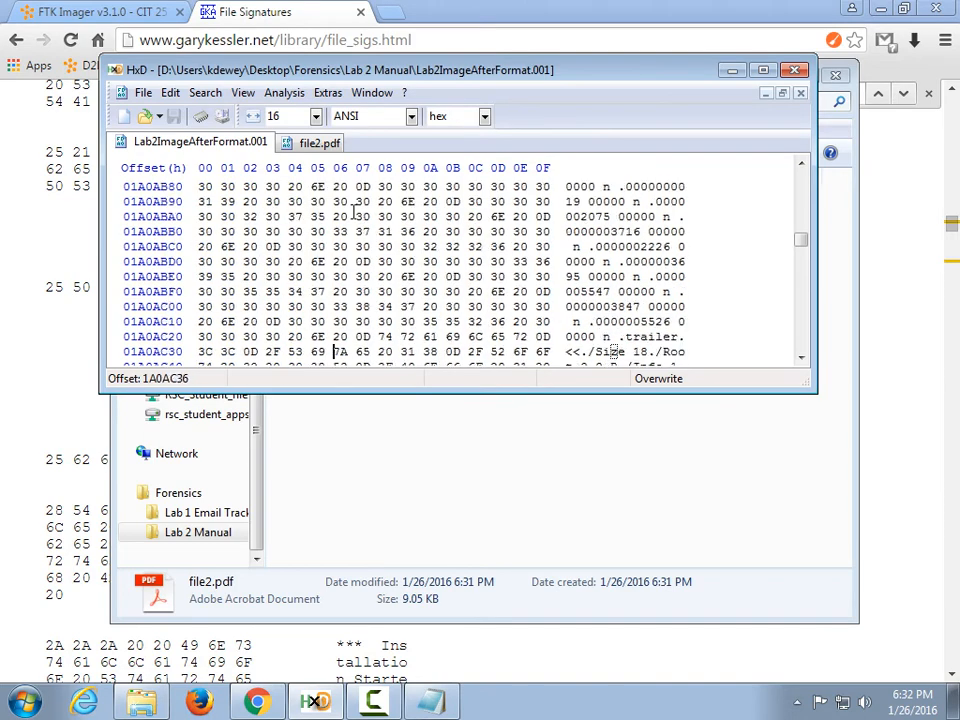
{"action": "key", "text": "Down"}
{"action": "key", "text": "Down"}
{"action": "key", "text": "Down"}
{"action": "key", "text": "Down"}
{"action": "key", "text": "Down"}
{"action": "key", "text": "Down"}
{"action": "key", "text": "Down"}
{"action": "key", "text": "Down"}
{"action": "key", "text": "Down"}
{"action": "key", "text": "Down"}
{"action": "key", "text": "Down"}
{"action": "key", "text": "Down"}
{"action": "key", "text": "Down"}
{"action": "key", "text": "Down"}
{"action": "key", "text": "Down"}
{"action": "key", "text": "Down"}
{"action": "key", "text": "Down"}
{"action": "key", "text": "Down"}
{"action": "key", "text": "Down"}
{"action": "key", "text": "Down"}
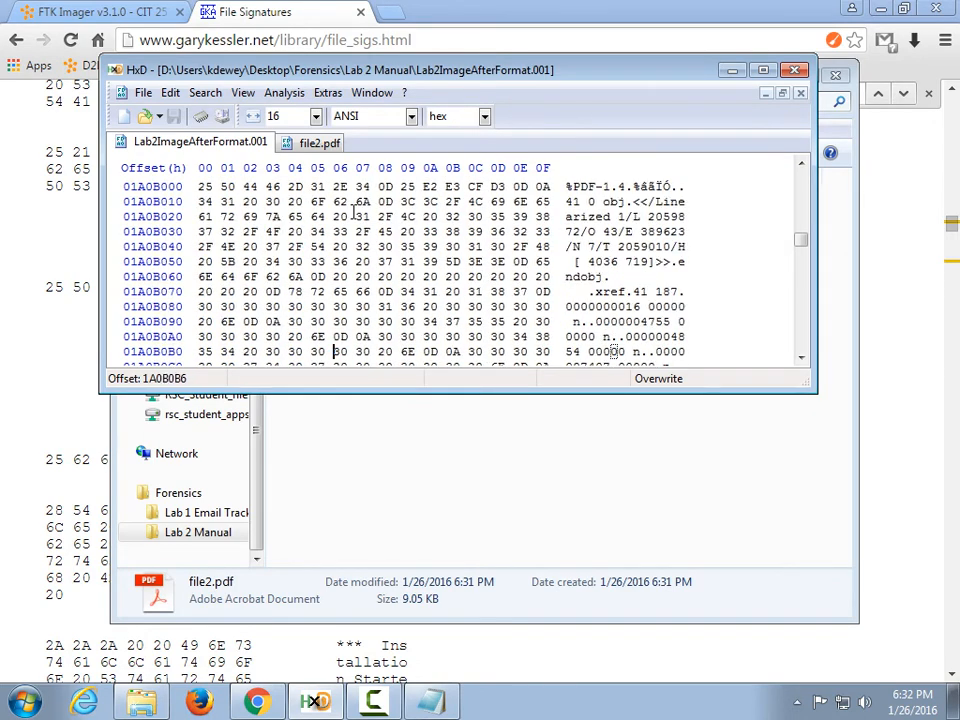
{"action": "key", "text": "Page_Up"}
{"action": "left_click", "coordinate": [201, 186]}
{"action": "scroll", "coordinate": [362, 216], "scroll_direction": "down", "scroll_amount": 6}
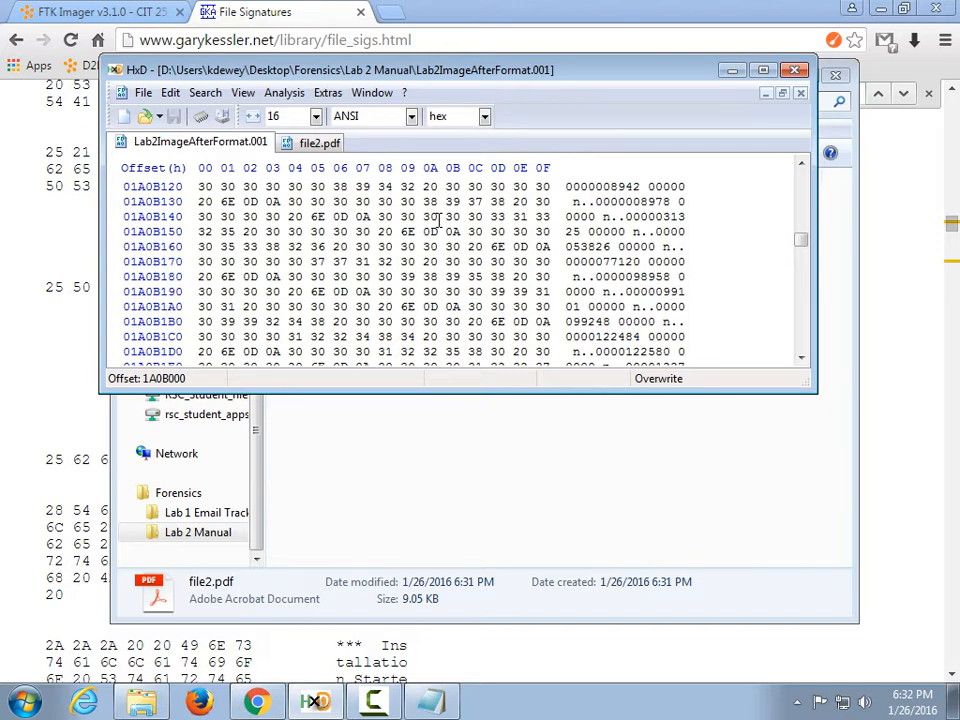
{"action": "left_click", "coordinate": [36, 373]}
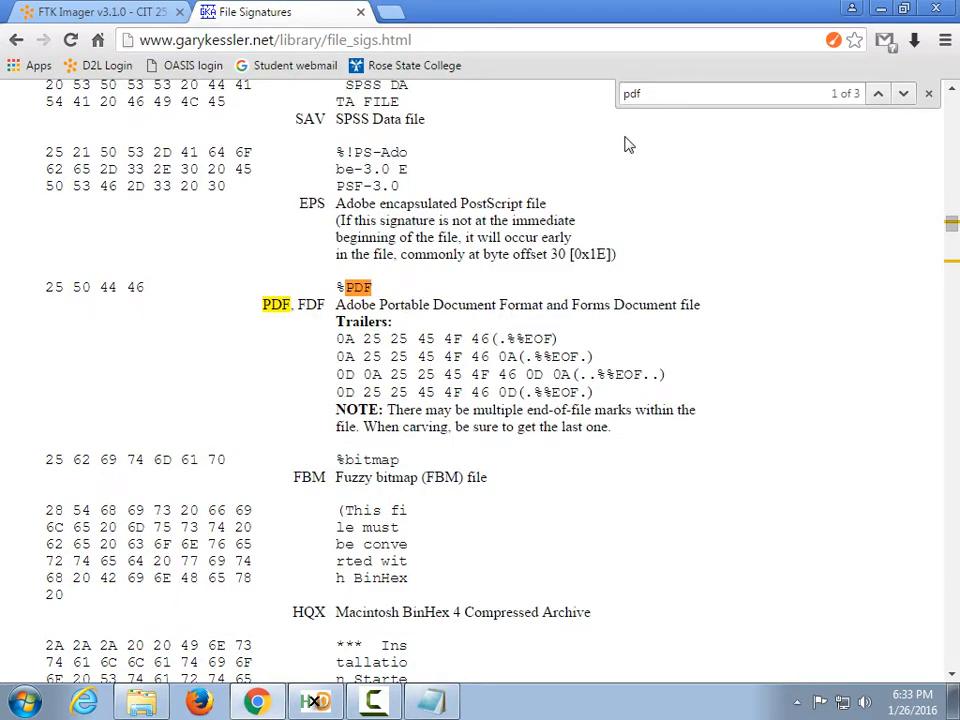
Search the signatures page for jpg and highlight the JPEG/JFIF header FF D8 FF E0.
{"action": "left_click_drag", "start_coordinate": [637, 93], "coordinate": [598, 105]}
{"action": "type", "text": "jpg"}
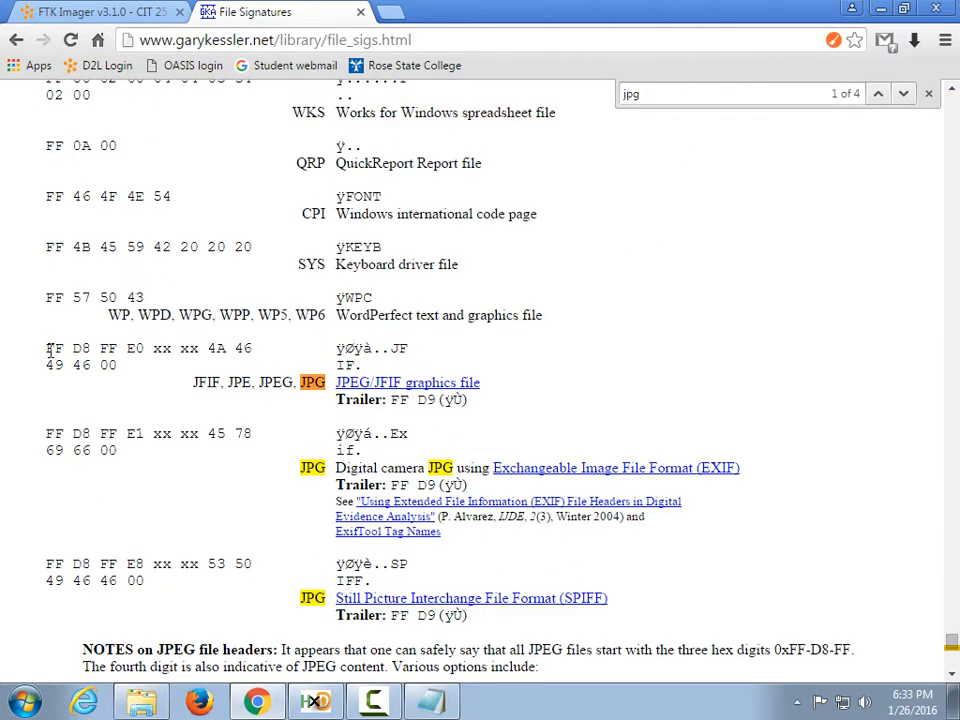
{"action": "left_click_drag", "start_coordinate": [47, 349], "coordinate": [203, 348]}
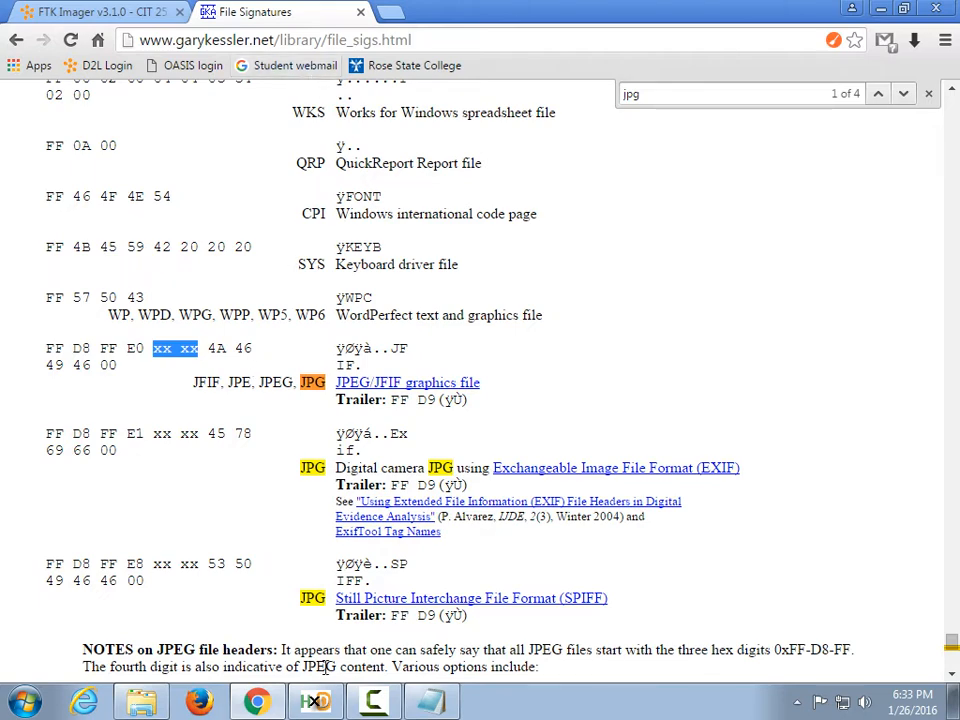
{"action": "left_click", "coordinate": [316, 703]}
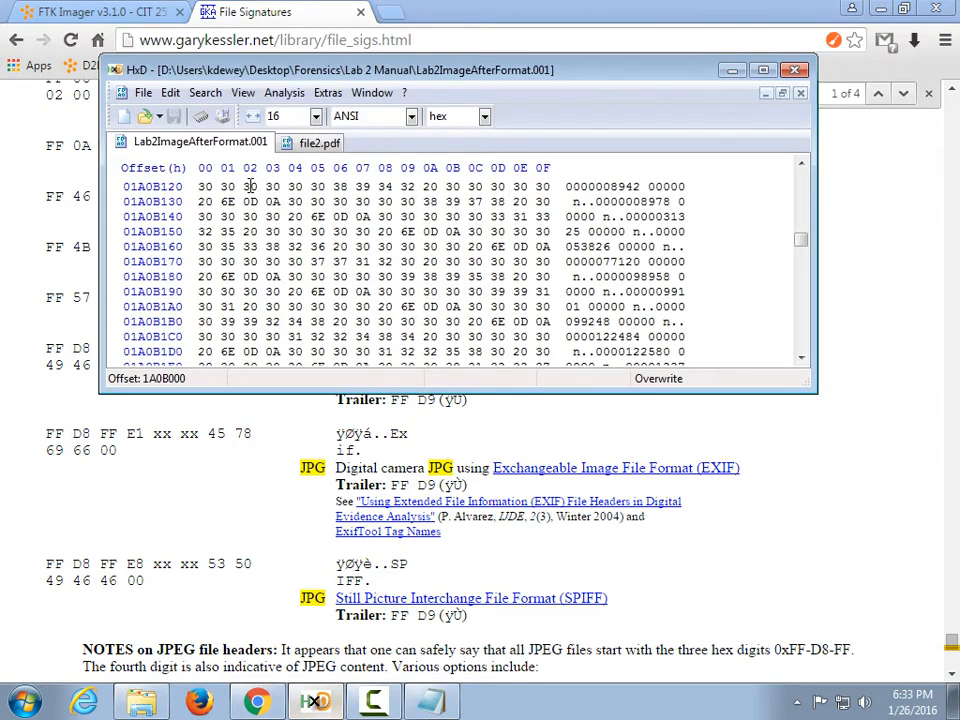
Run a text-string Find for ffd8ffe0 and dismiss the 'Can't find' message.
{"action": "left_click", "coordinate": [205, 92]}
{"action": "left_click", "coordinate": [210, 116]}
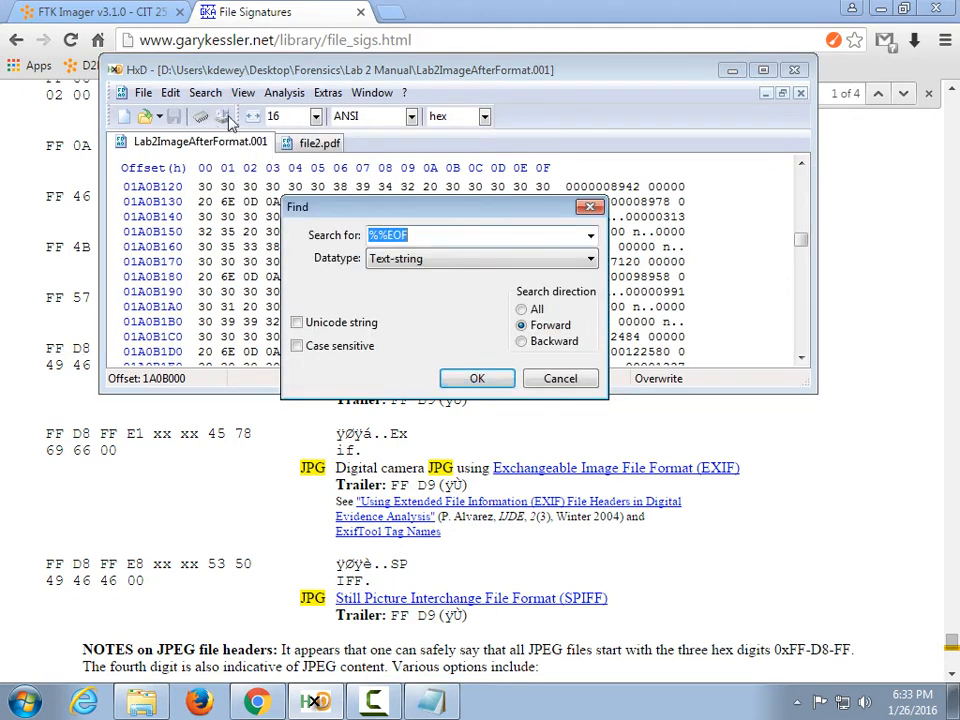
{"action": "type", "text": "ffd8ffe0"}
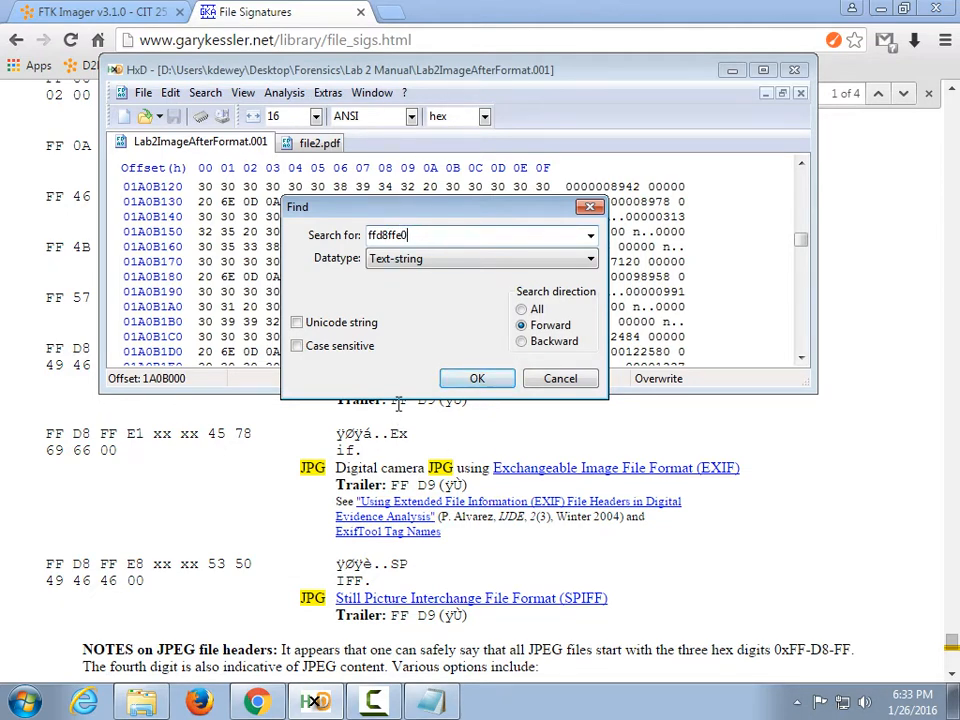
{"action": "left_click", "coordinate": [478, 382]}
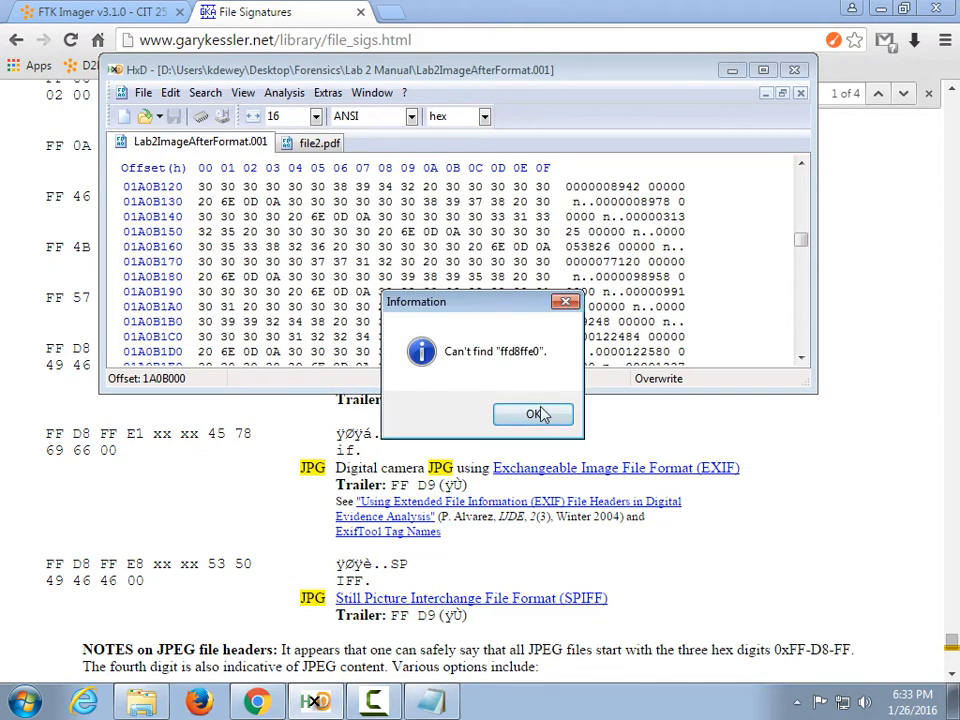
{"action": "left_click", "coordinate": [538, 413]}
Search the text string FD8FFE0 and dismiss the 'Can't find' message.
{"action": "left_click", "coordinate": [205, 92]}
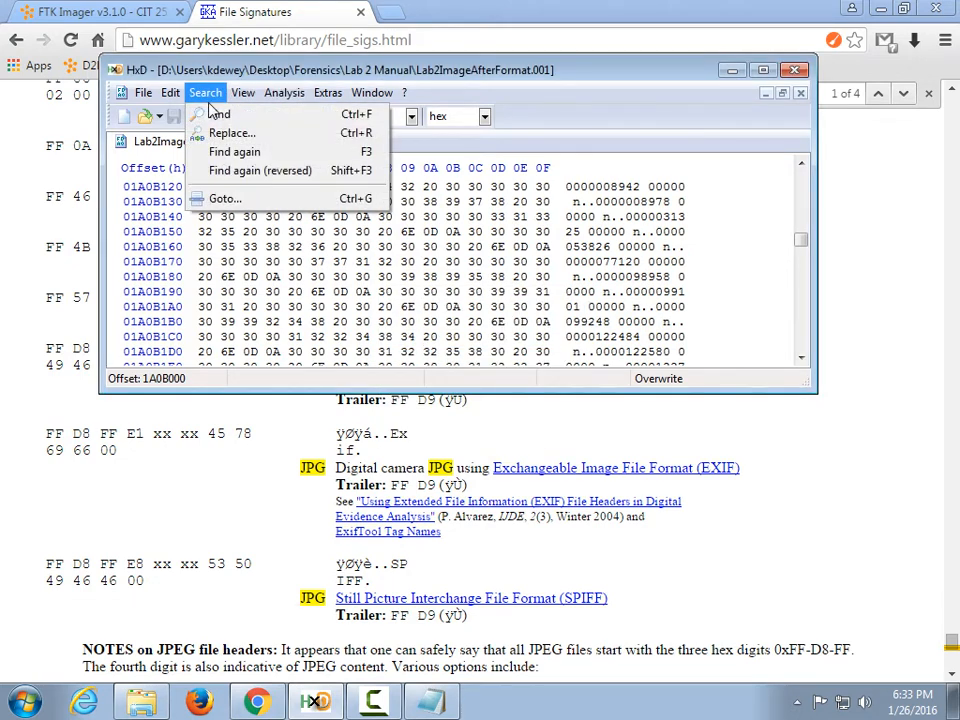
{"action": "left_click", "coordinate": [155, 118]}
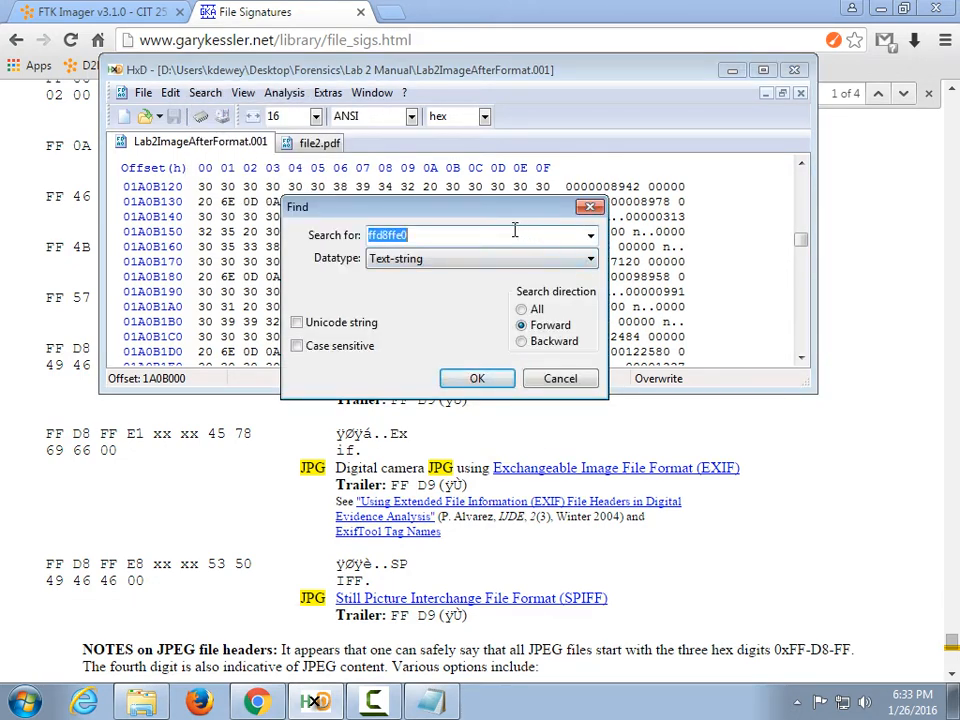
{"action": "type", "text": "D8FFE0"}
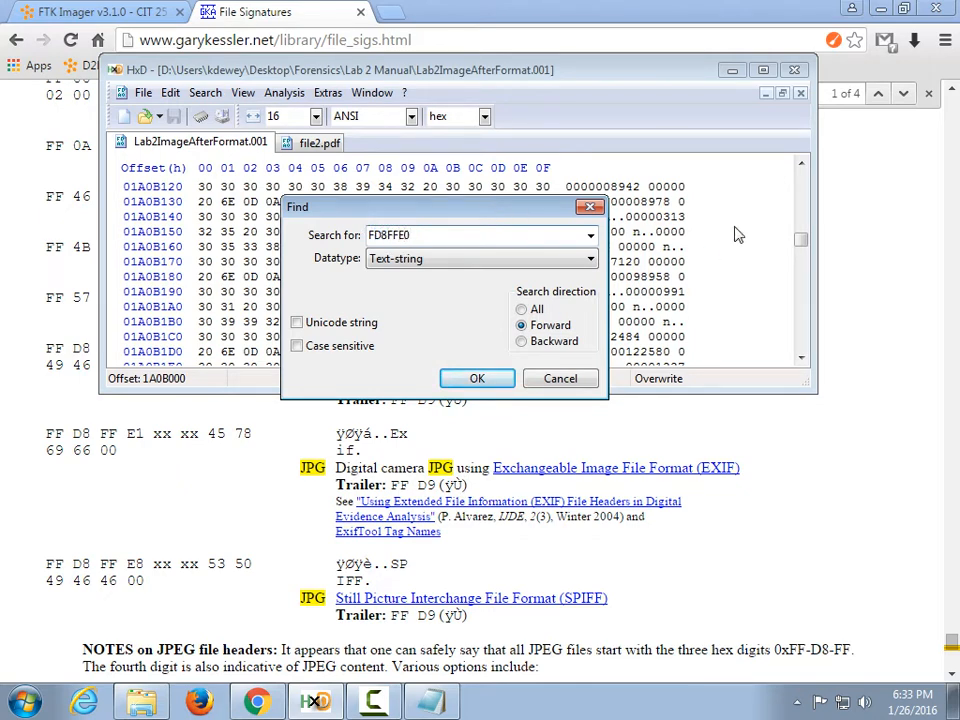
{"action": "left_click", "coordinate": [476, 379]}
{"action": "left_click", "coordinate": [533, 411]}
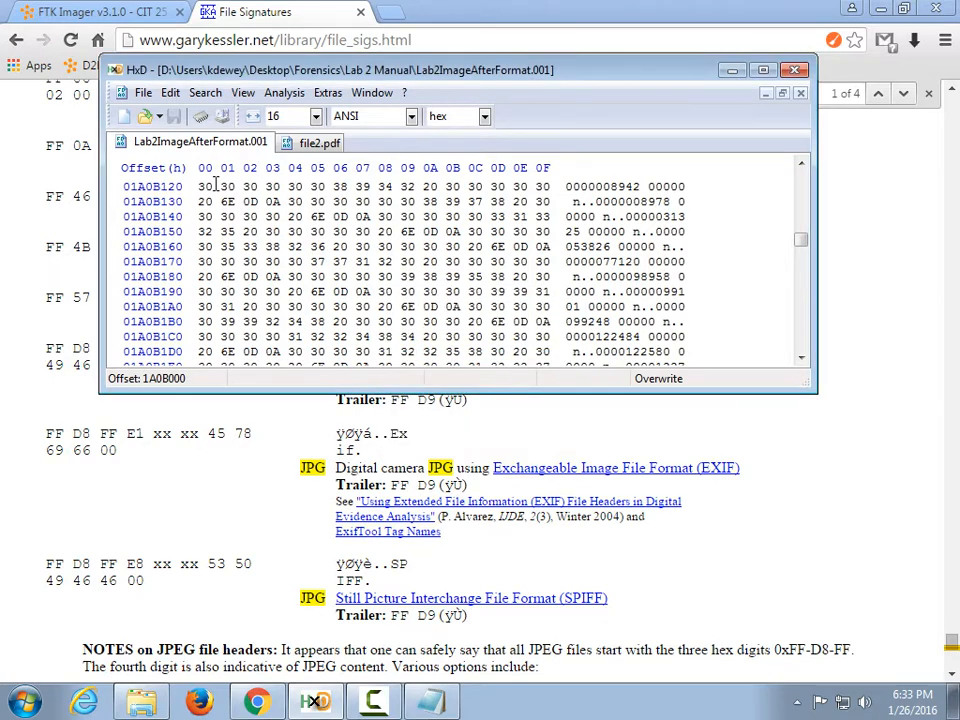
Search the spaced text string FF D8 FF E0 and dismiss the 'Can't find' message.
{"action": "left_click", "coordinate": [196, 91]}
{"action": "left_click", "coordinate": [199, 138]}
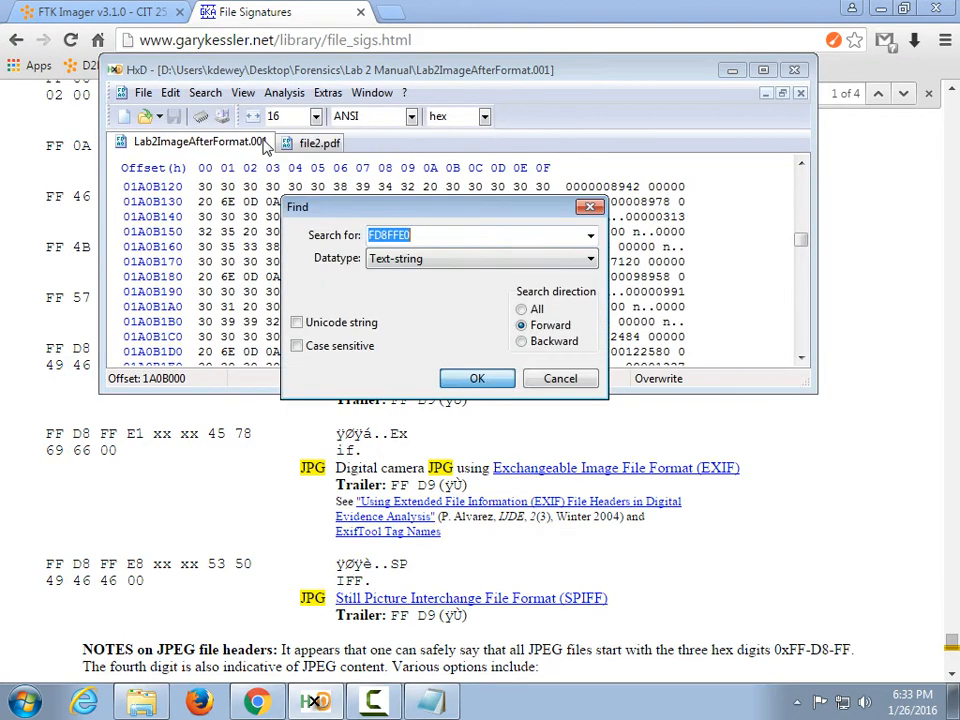
{"action": "left_click", "coordinate": [402, 238]}
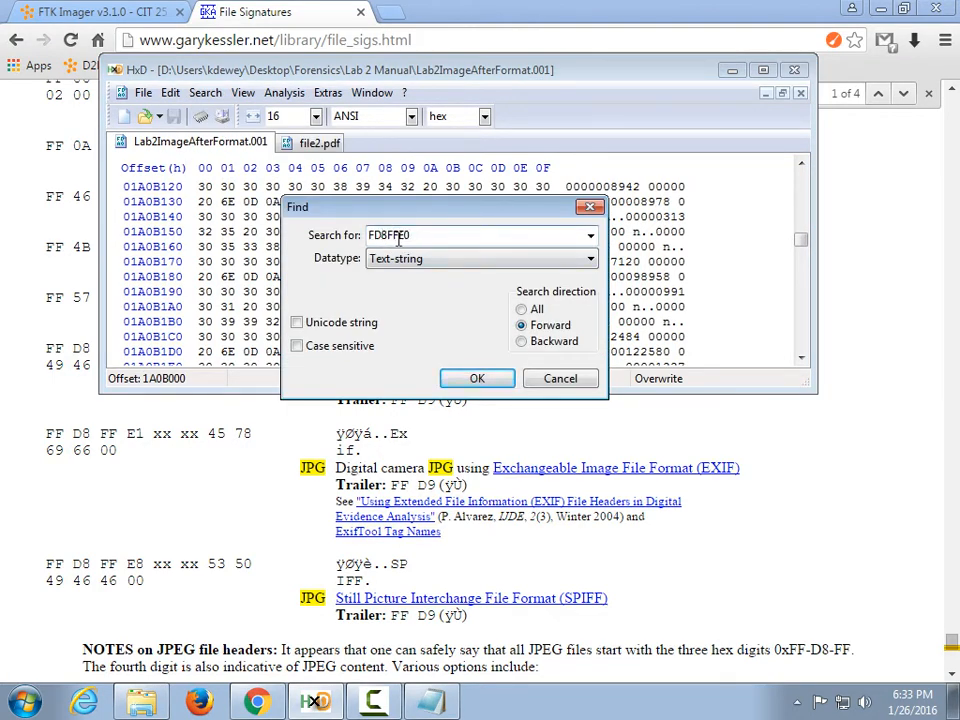
{"action": "type", "text": "F"}
{"action": "key", "text": "Right"}
{"action": "key", "text": "Right"}
{"action": "key", "text": "Right"}
{"action": "key", "text": "Right"}
{"action": "key", "text": "Right"}
{"action": "left_click", "coordinate": [477, 378]}
{"action": "left_click", "coordinate": [541, 416]}
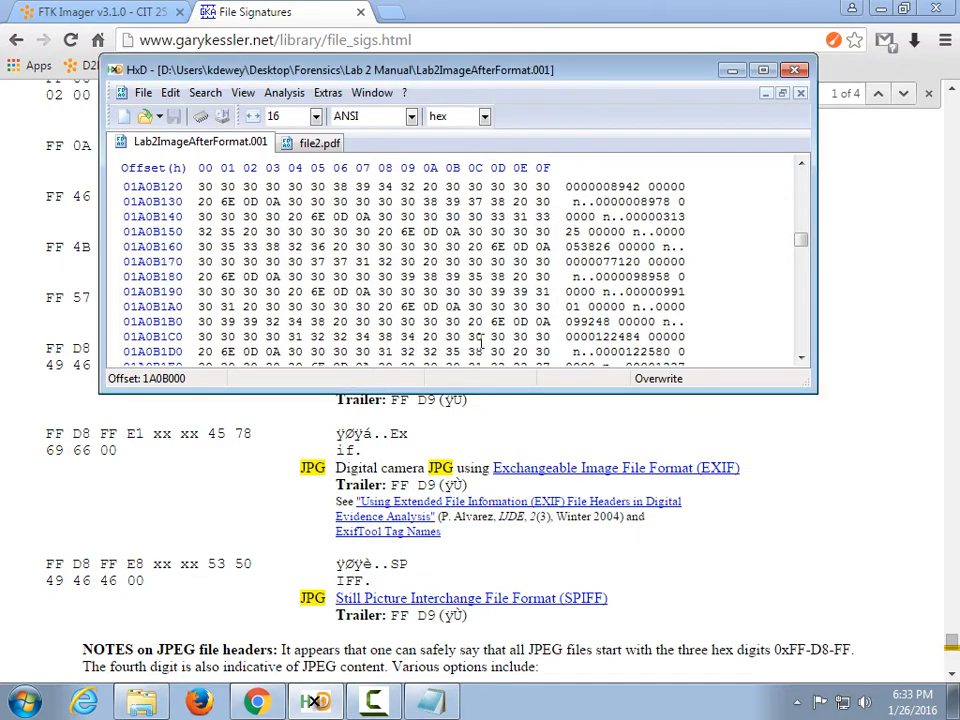
Switch the Find datatype to Hex-values and enter FFD8FFE0 as the search value.
{"action": "left_click", "coordinate": [205, 92]}
{"action": "left_click", "coordinate": [214, 113]}
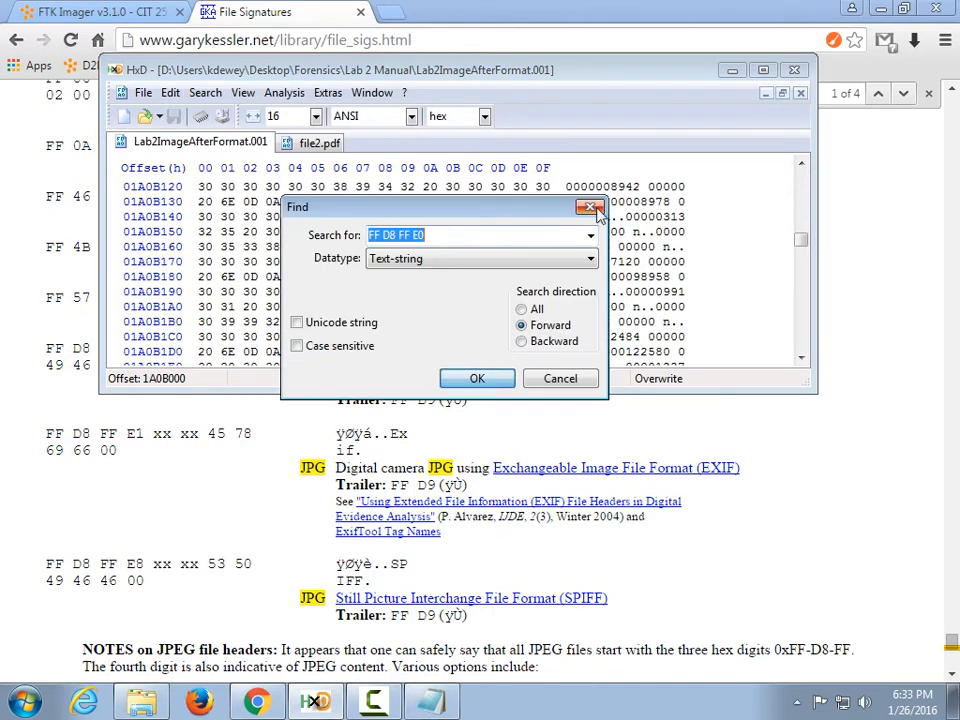
{"action": "left_click", "coordinate": [511, 236]}
{"action": "key", "text": "BackSpace"}
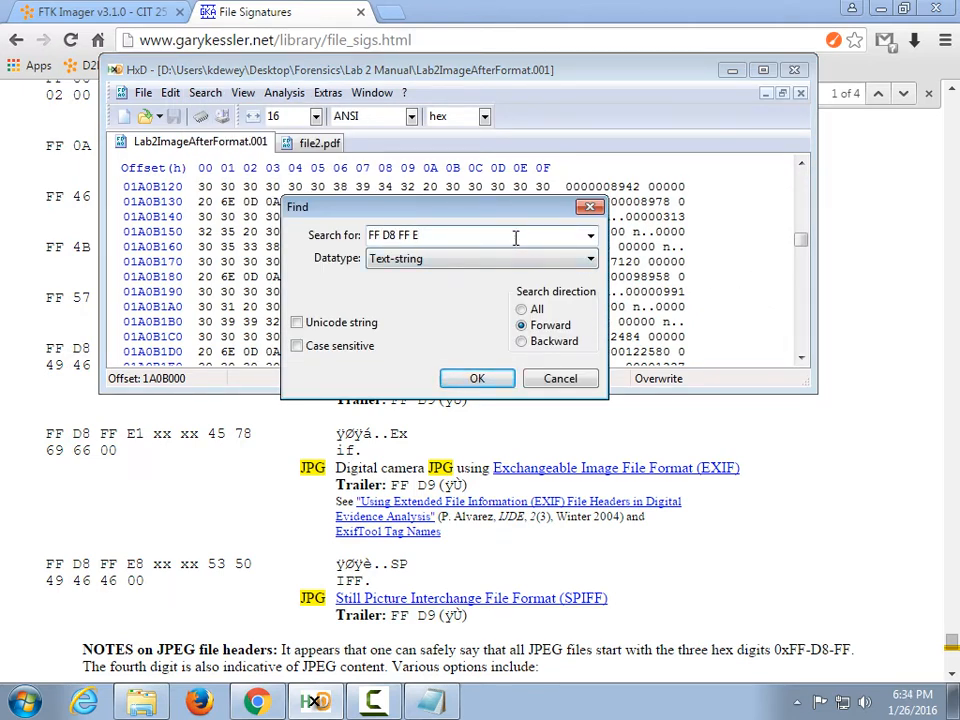
{"action": "type", "text": "0"}
{"action": "left_click", "coordinate": [490, 263]}
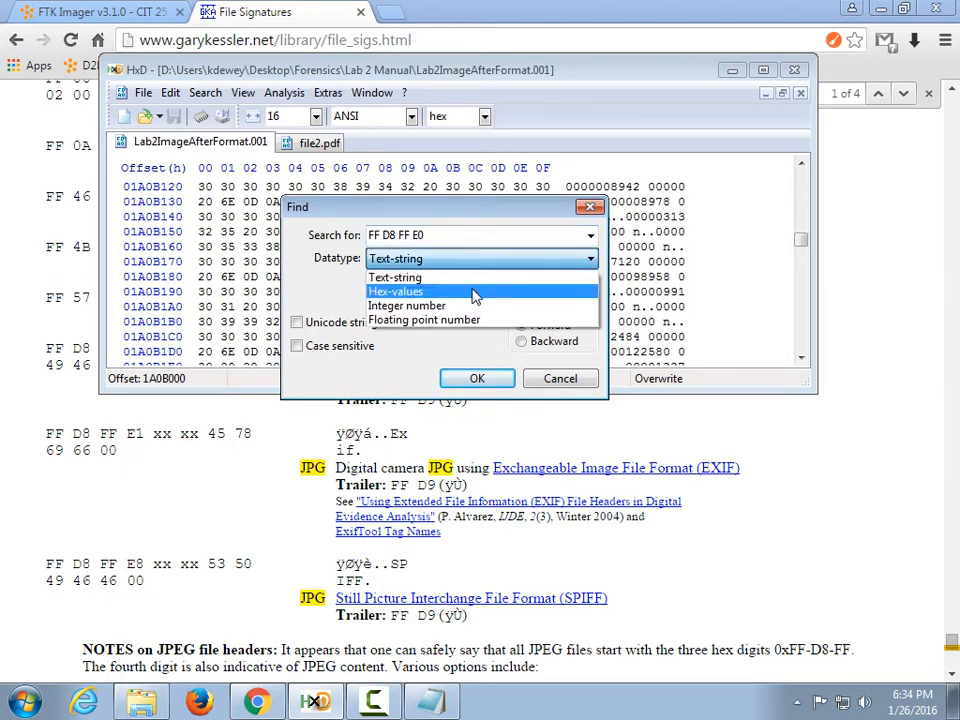
{"action": "left_click", "coordinate": [476, 294]}
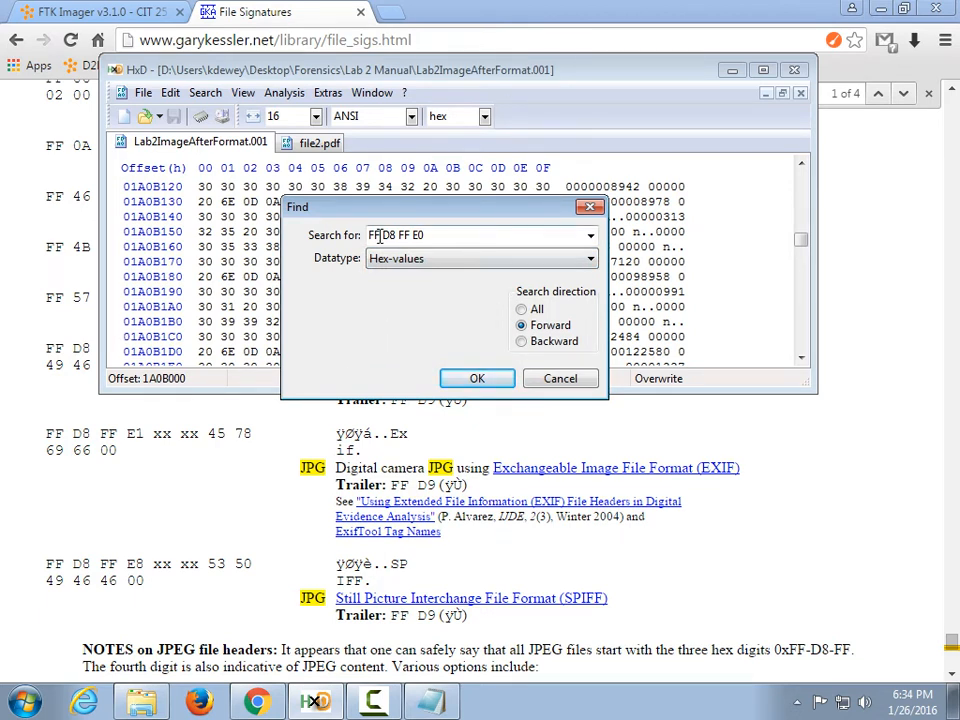
{"action": "left_click_drag", "start_coordinate": [380, 234], "coordinate": [440, 235]}
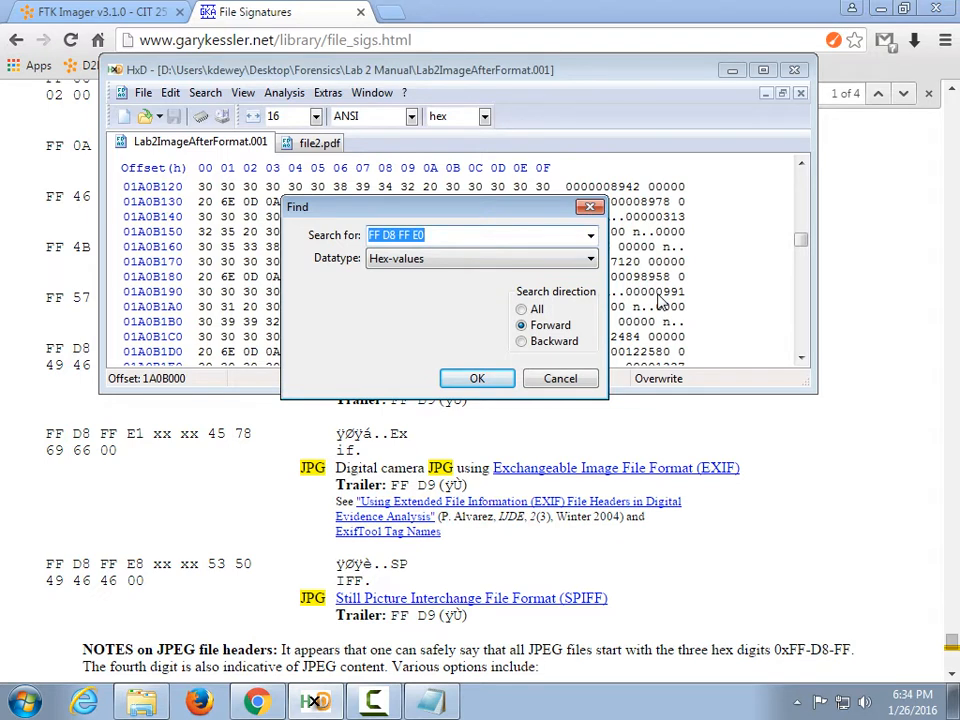
{"action": "type", "text": "FFD8FF"}
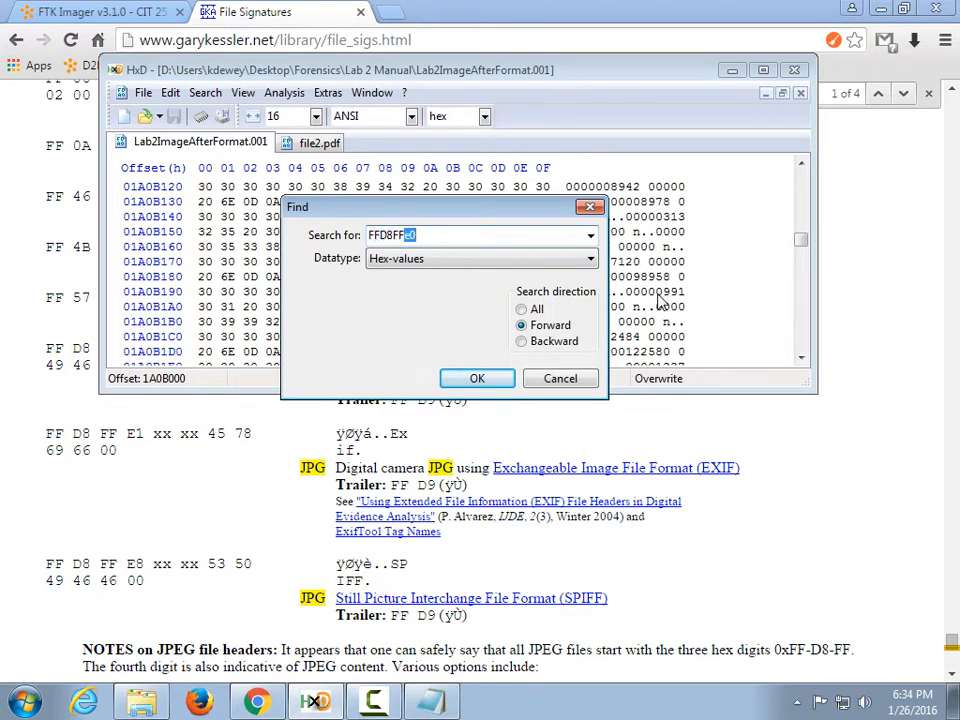
{"action": "type", "text": "E0"}
Find the first FF D8 FF E0 header at 1C028FC, then the next at 1C07301.
{"action": "left_click", "coordinate": [477, 379]}
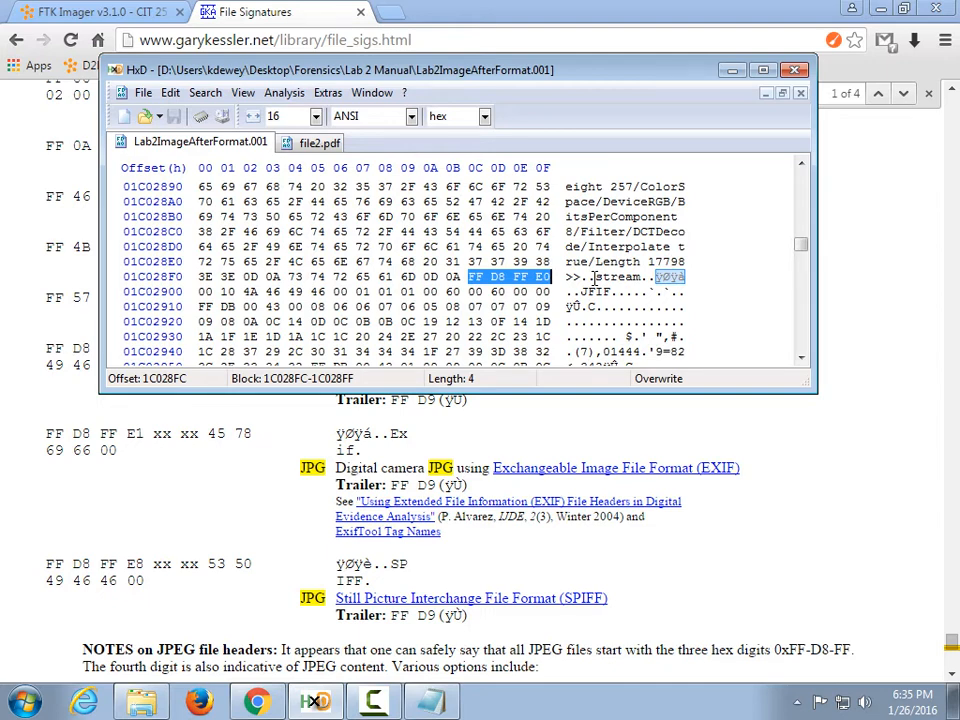
{"action": "left_click", "coordinate": [205, 93]}
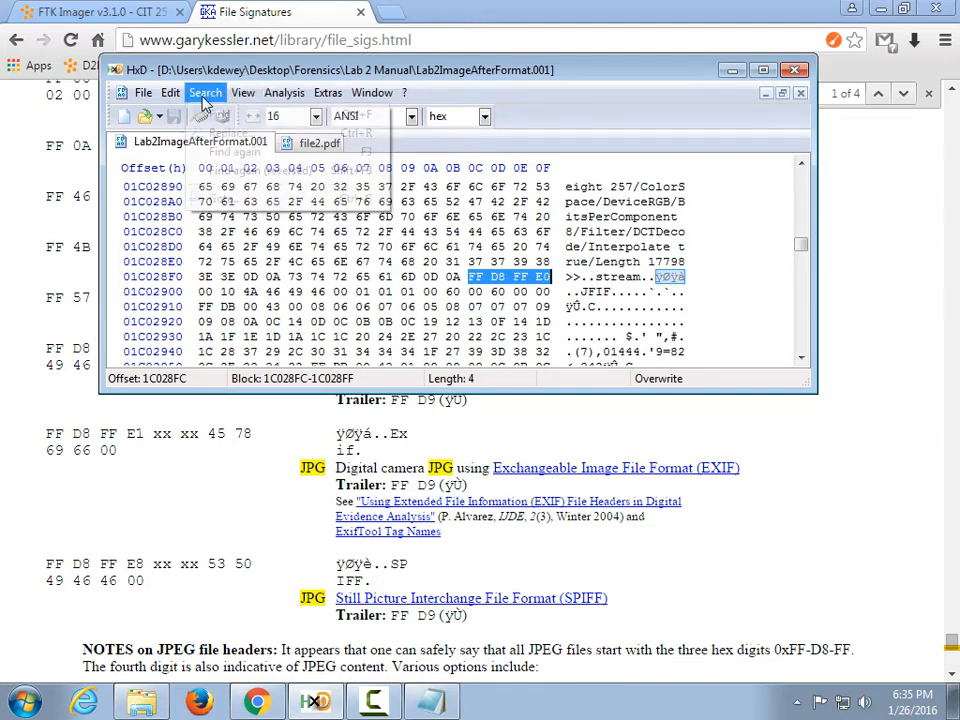
{"action": "left_click", "coordinate": [236, 152]}
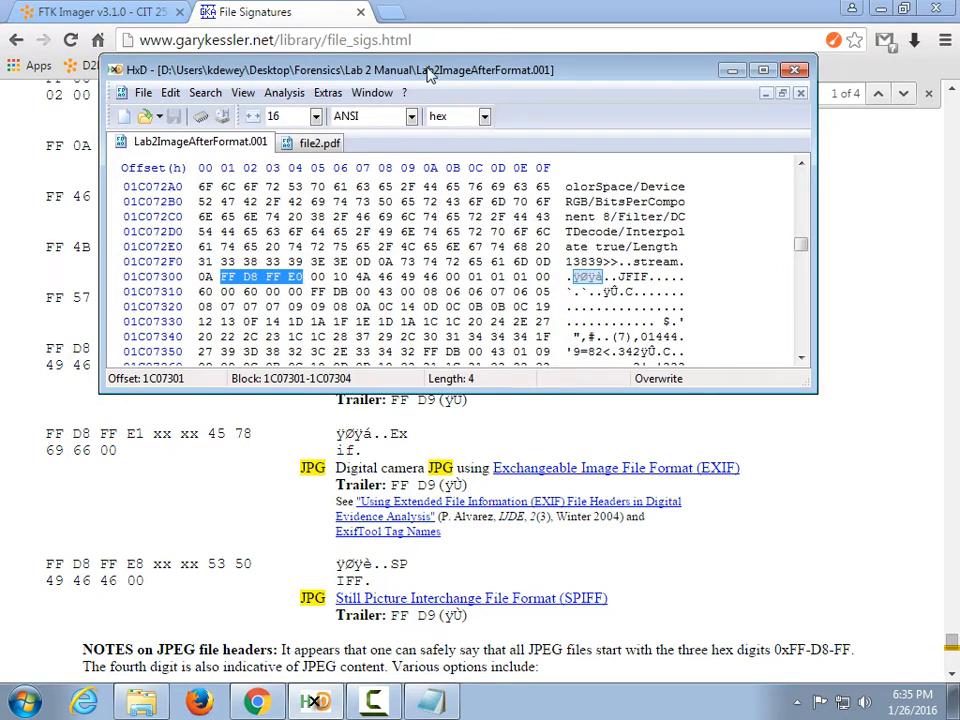
Step through successive FF D8 FF E0 matches using Find again and F3.
{"action": "left_click", "coordinate": [205, 93]}
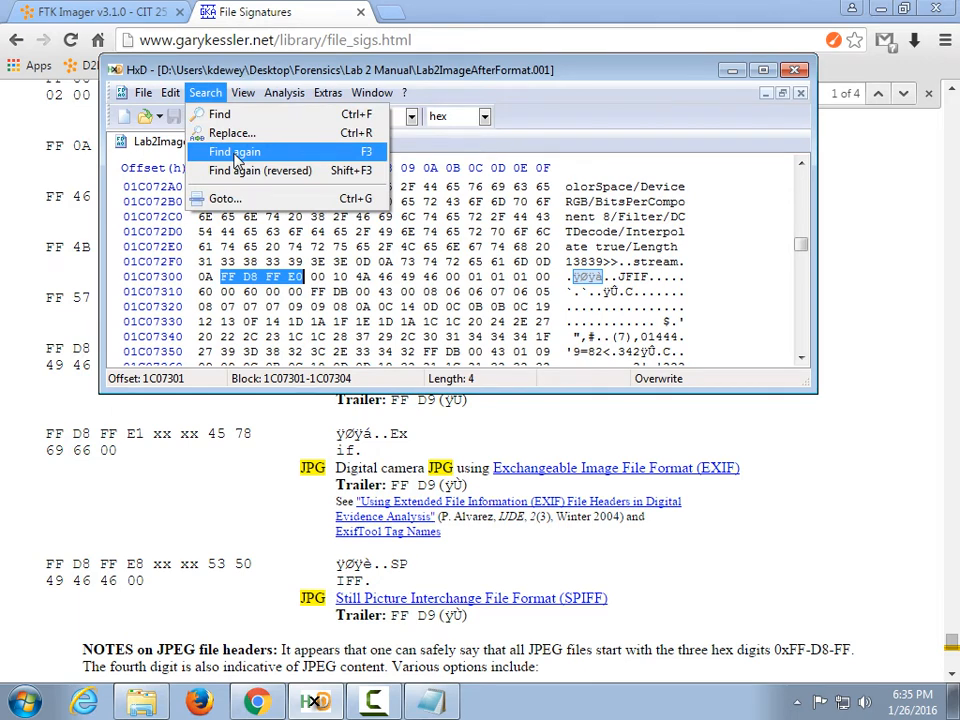
{"action": "left_click", "coordinate": [236, 152]}
{"action": "key", "text": "F3"}
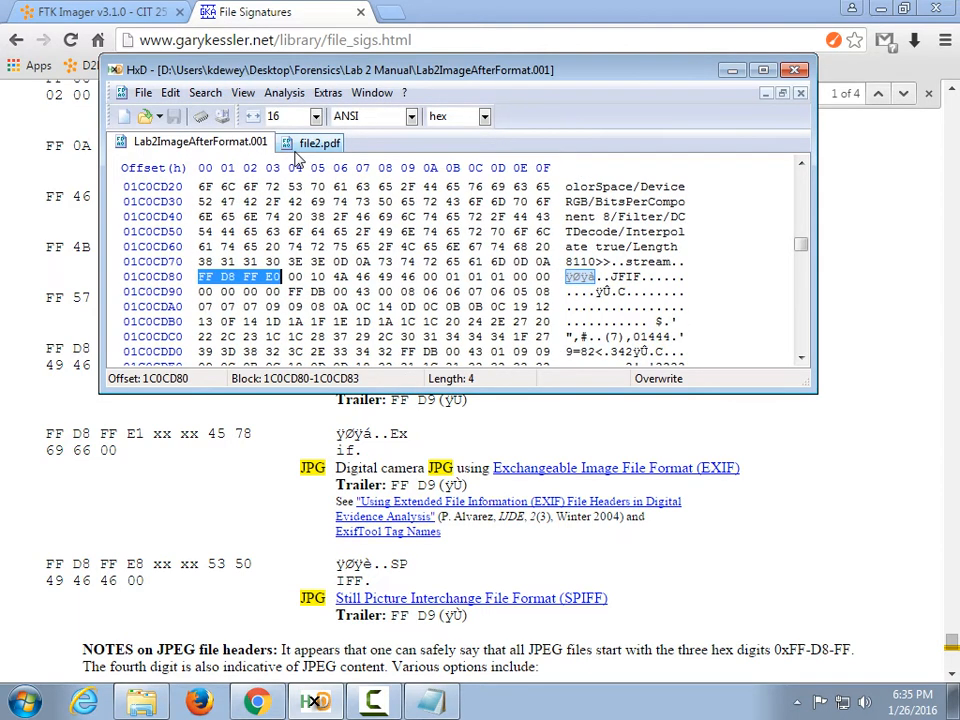
{"action": "key", "text": "F3"}
{"action": "key", "text": "F3"}
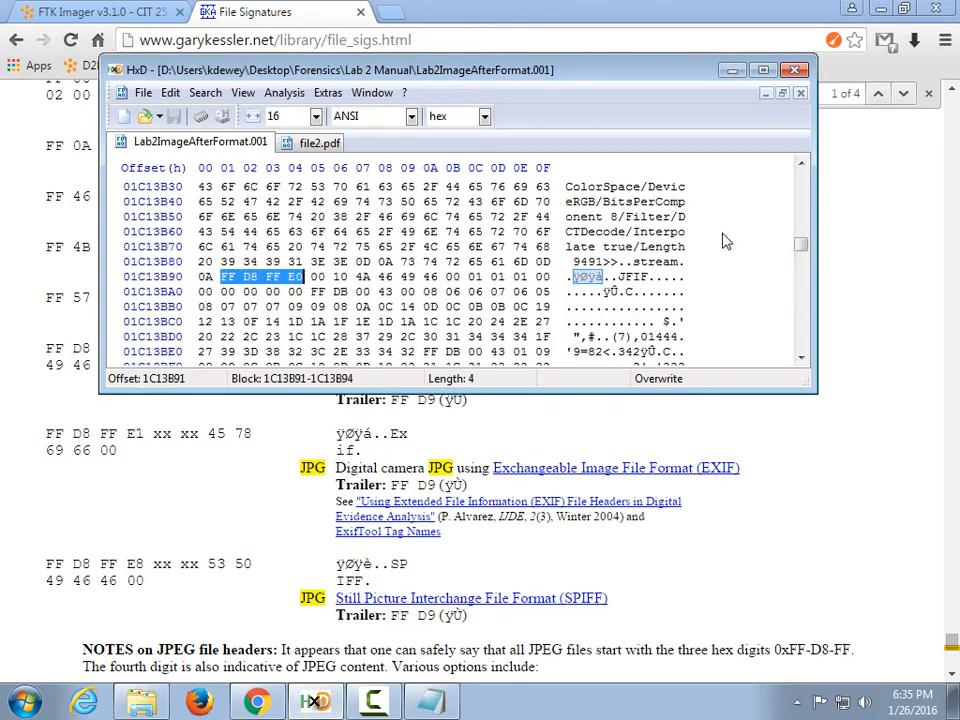
{"action": "key", "text": "F3"}
{"action": "key", "text": "F3"}
{"action": "key", "text": "F3"}
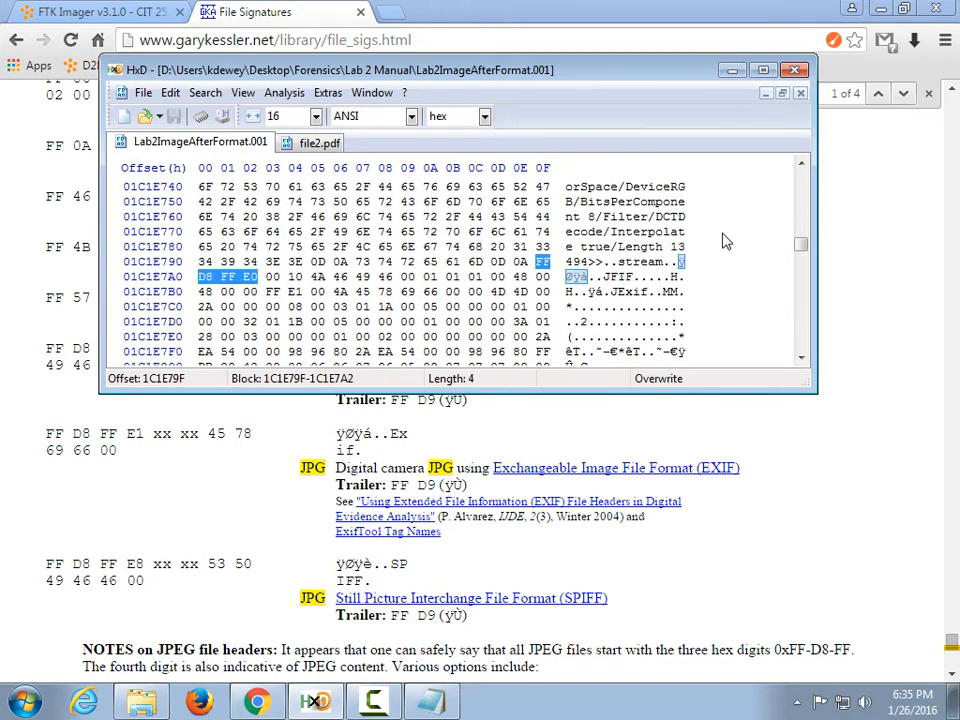
{"action": "key", "text": "F3"}
{"action": "key", "text": "F3"}
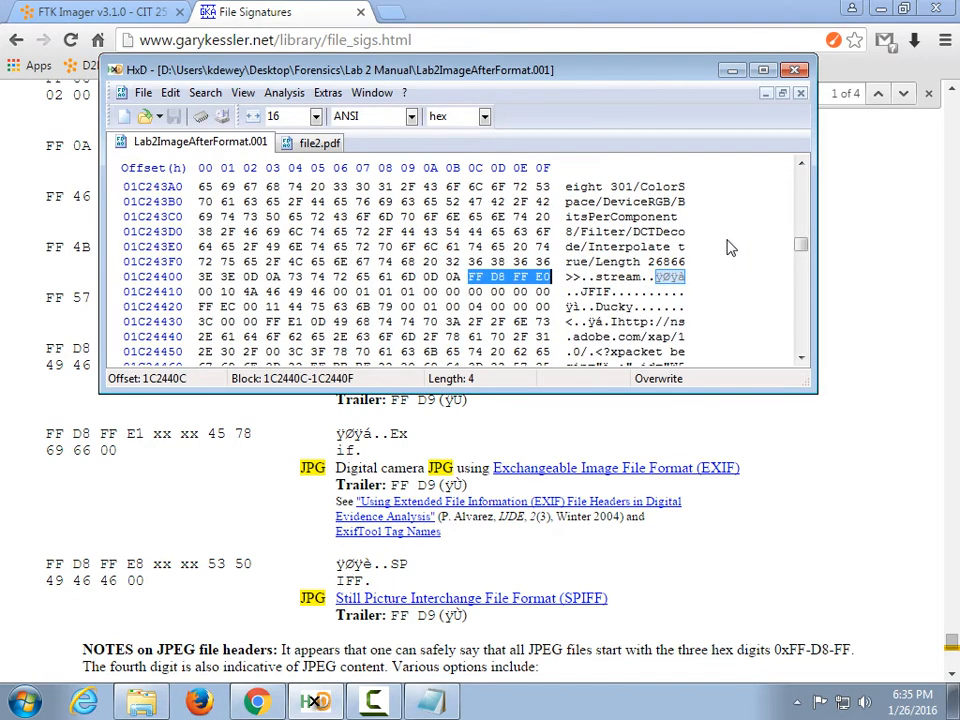
{"action": "key", "text": "F3"}
{"action": "key", "text": "F3"}
{"action": "key", "text": "F3"}
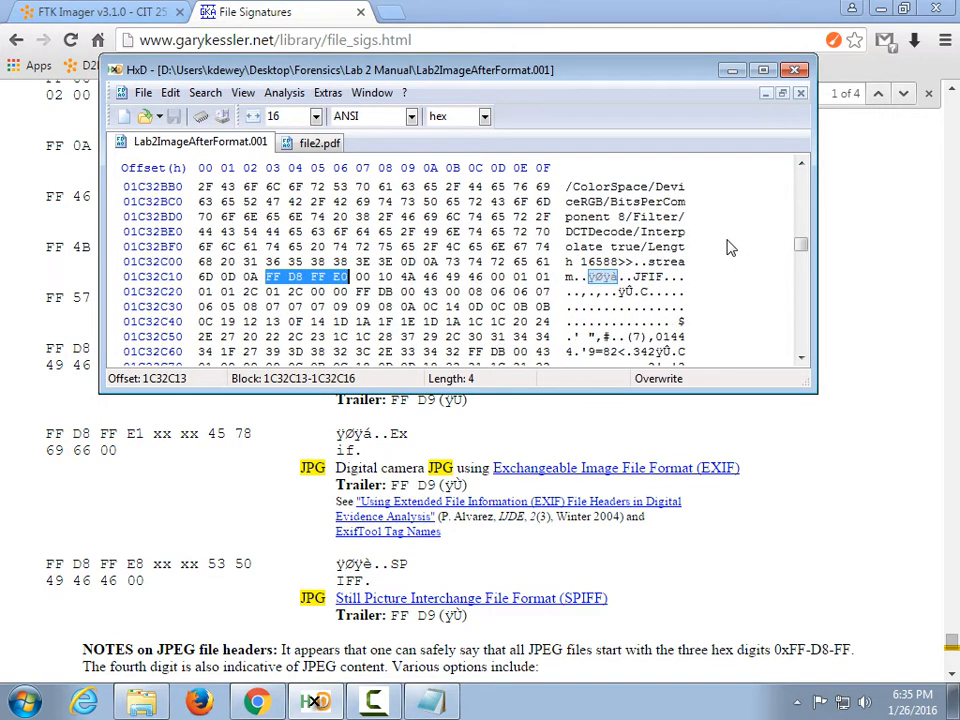
{"action": "key", "text": "F3"}
{"action": "key", "text": "F3"}
{"action": "key", "text": "F3"}
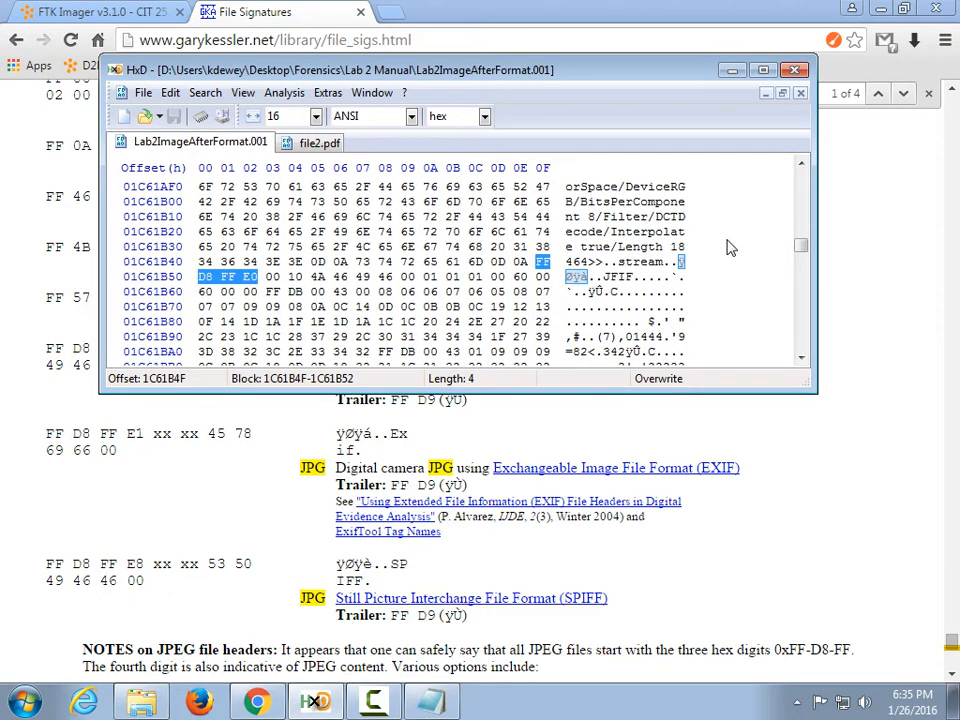
{"action": "key", "text": "F3"}
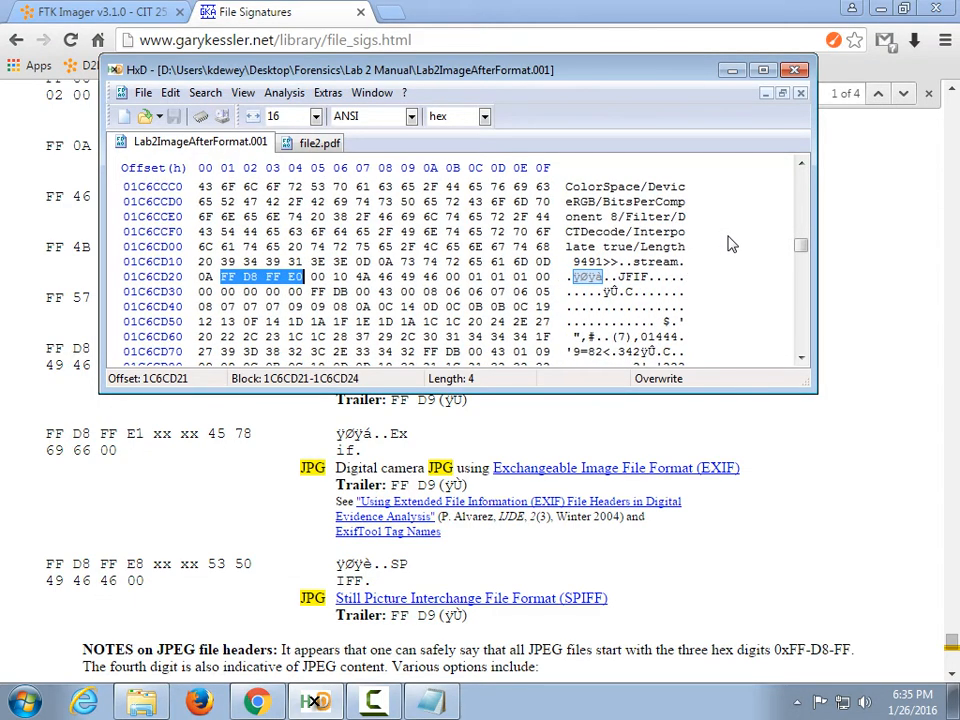
{"action": "key", "text": "F3"}
{"action": "key", "text": "F3"}
{"action": "key", "text": "F3"}
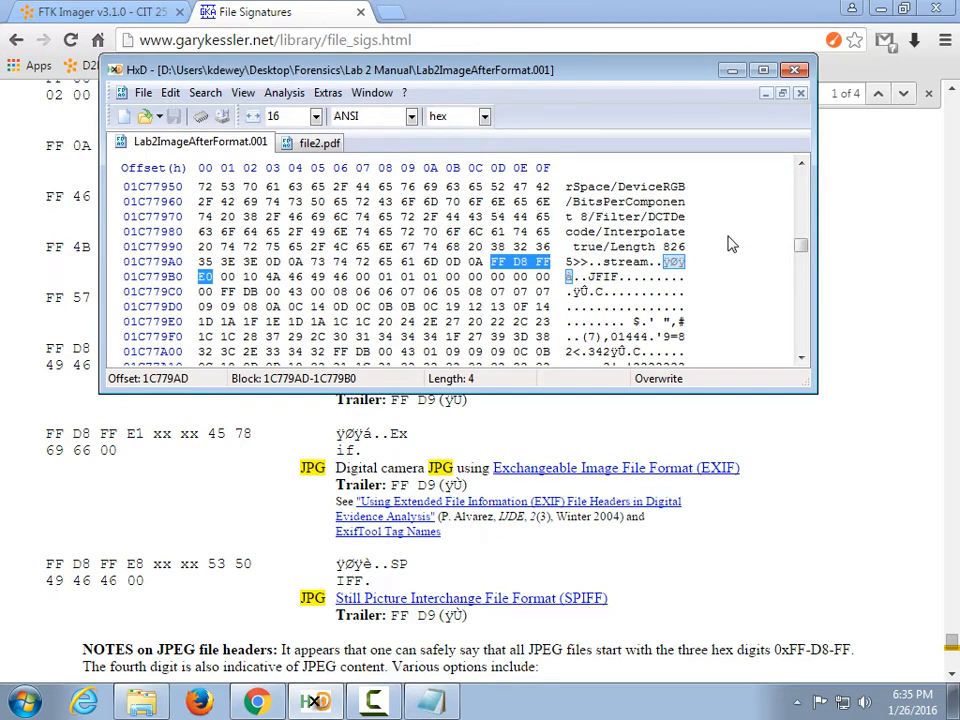
{"action": "key", "text": "F3"}
{"action": "key", "text": "F3"}
{"action": "key", "text": "F3"}
{"action": "key", "text": "F3"}
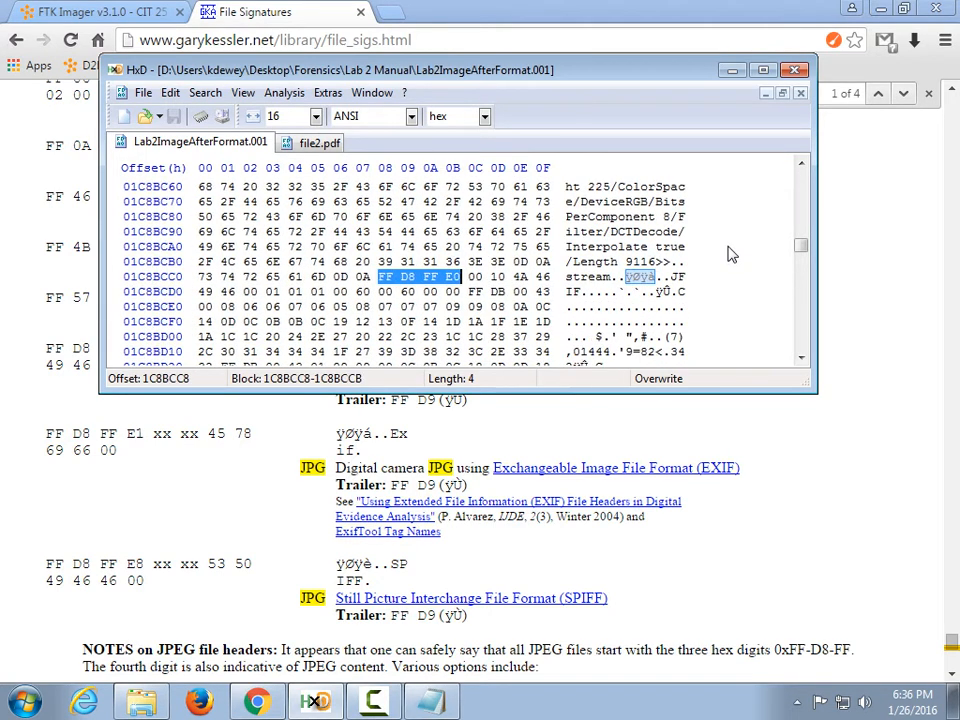
{"action": "key", "text": "F3"}
{"action": "key", "text": "F3"}
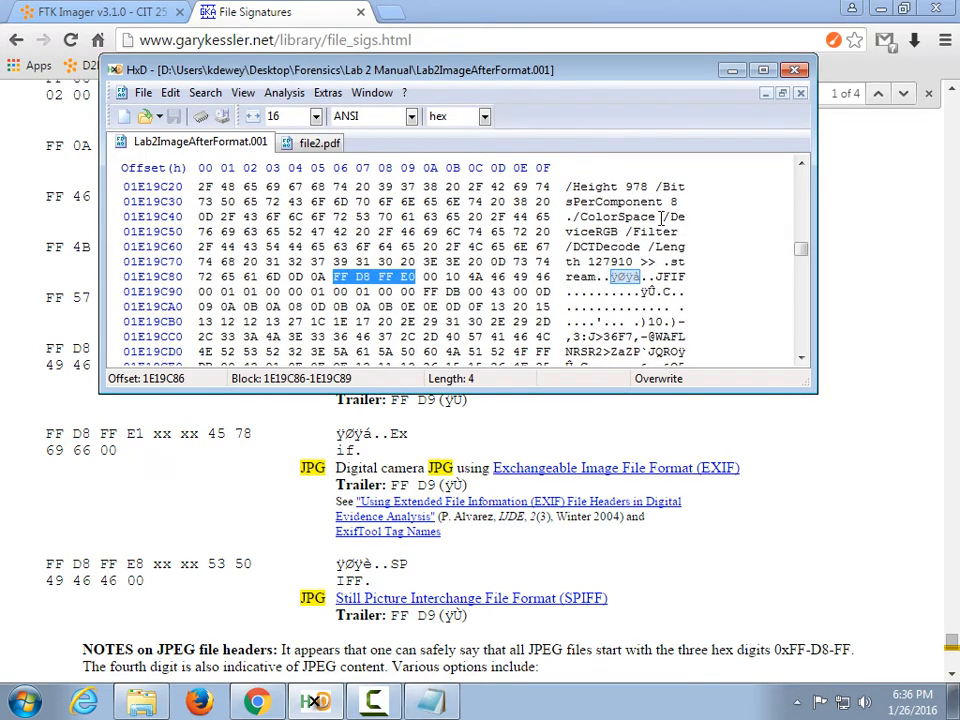
Jump deeper into the image and find further headers, reaching FF D8 FF E0 JFIF at 30D74C6.
{"action": "left_click_drag", "start_coordinate": [808, 250], "coordinate": [805, 285]}
{"action": "left_click", "coordinate": [427, 262]}
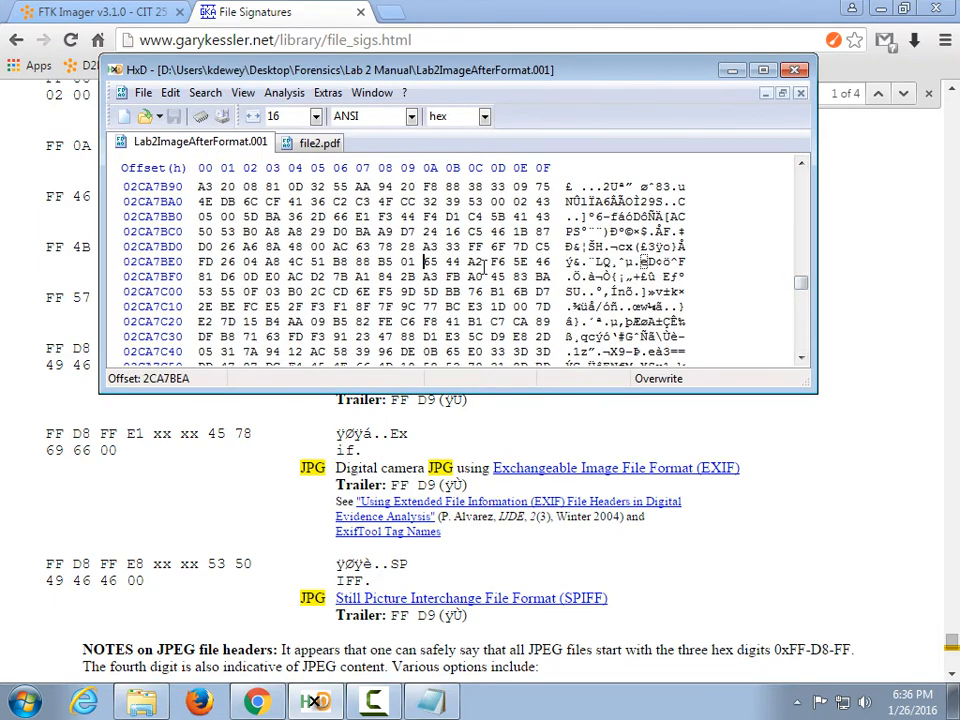
{"action": "key", "text": "F3"}
{"action": "key", "text": "F3"}
{"action": "key", "text": "F3"}
{"action": "key", "text": "F3"}
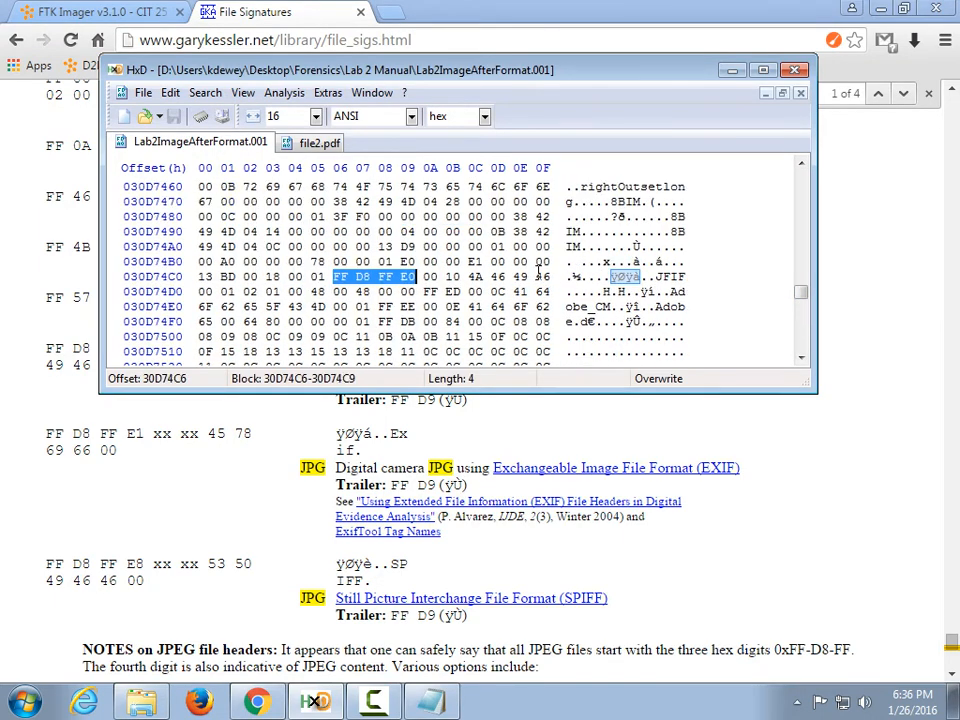
{"action": "key", "text": "F3"}
{"action": "key", "text": "F3"}
{"action": "key", "text": "F3"}
{"action": "key", "text": "F3"}
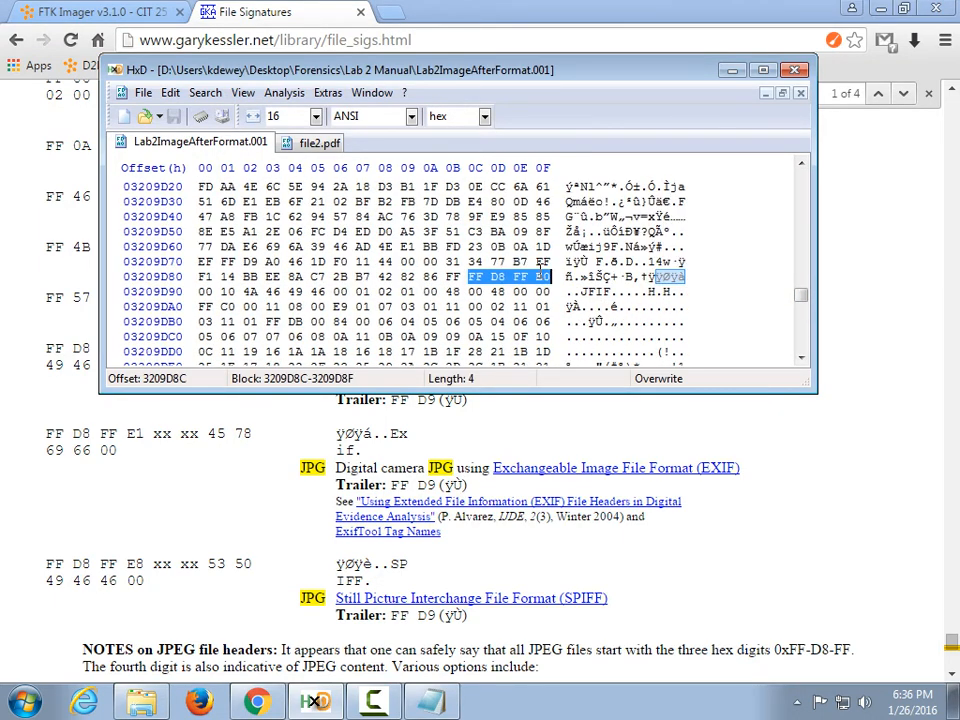
Restart the header search from the image's beginning and step through FF D8 FF E0 matches.
{"action": "left_click_drag", "start_coordinate": [800, 293], "coordinate": [800, 176]}
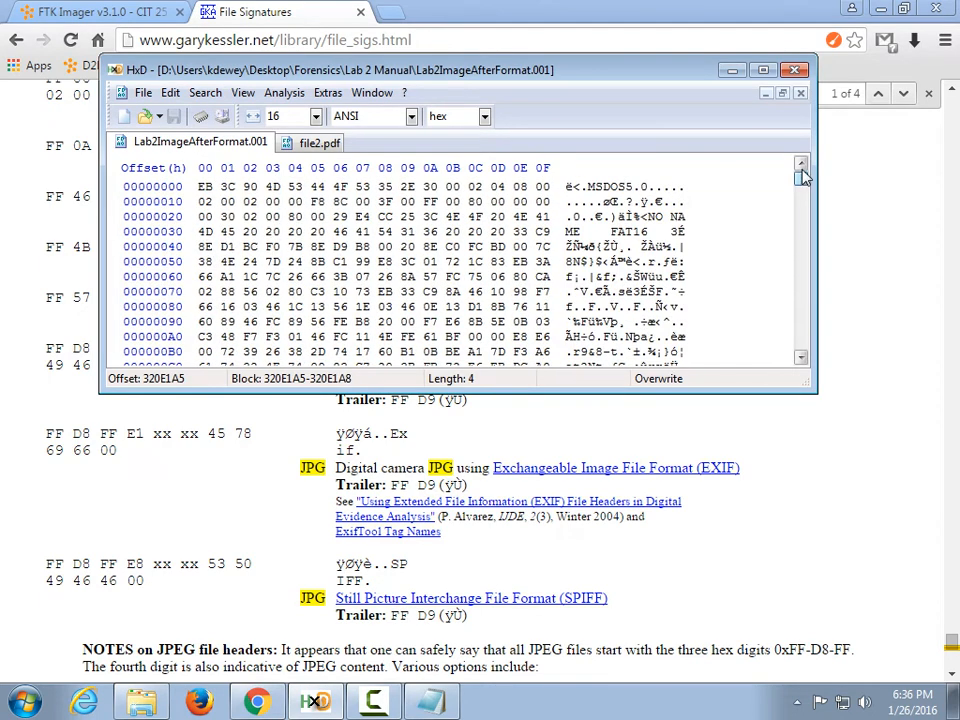
{"action": "key", "text": "F3"}
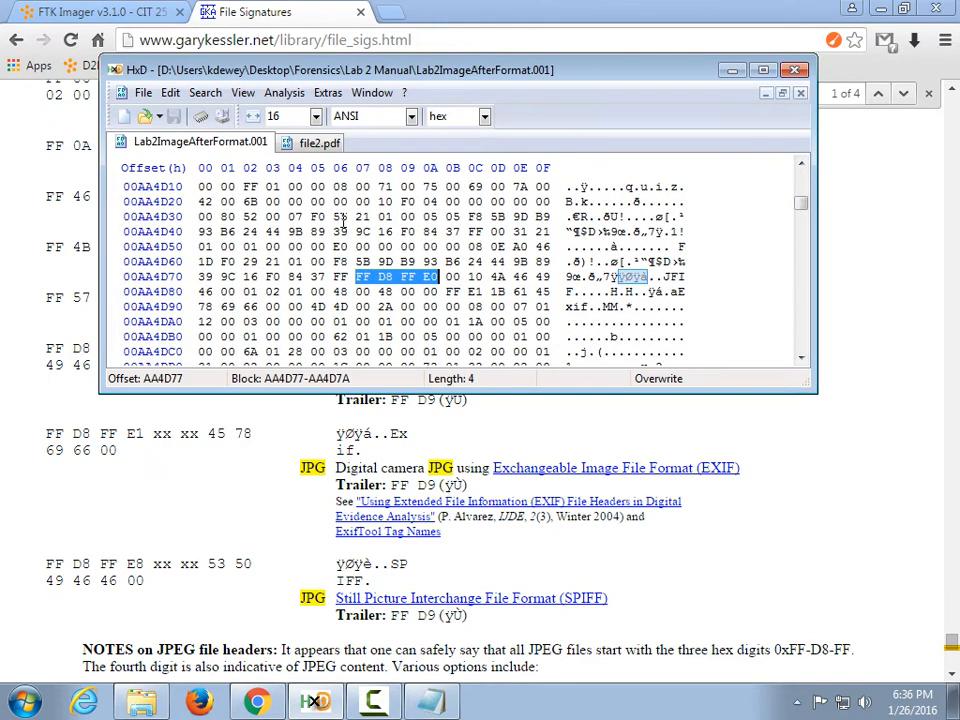
{"action": "key", "text": "F3"}
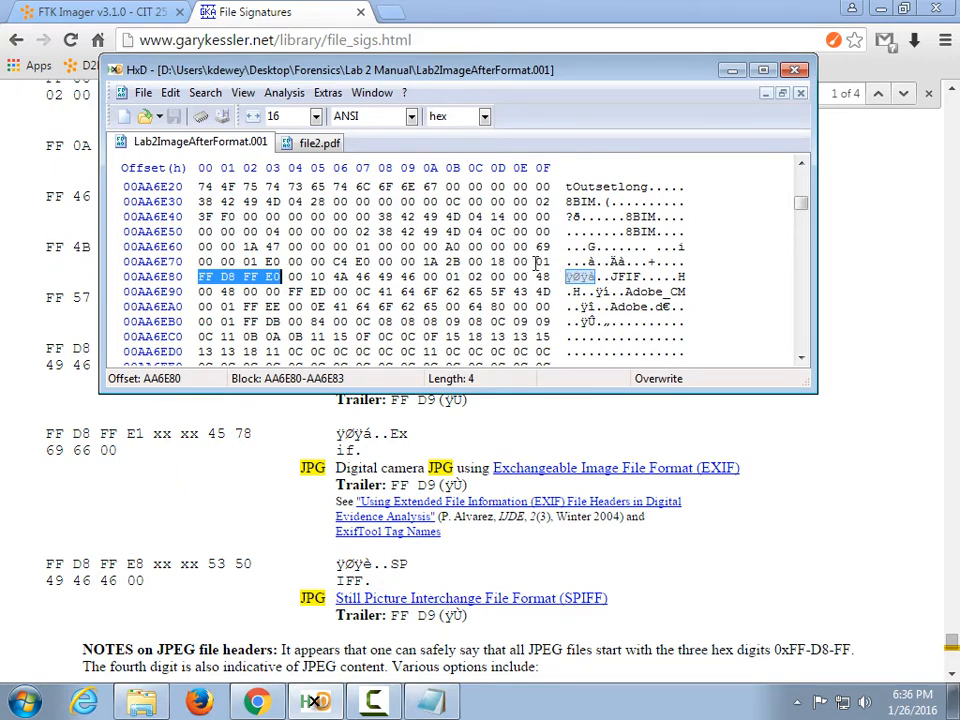
{"action": "scroll", "coordinate": [648, 258], "scroll_direction": "up", "scroll_amount": 2}
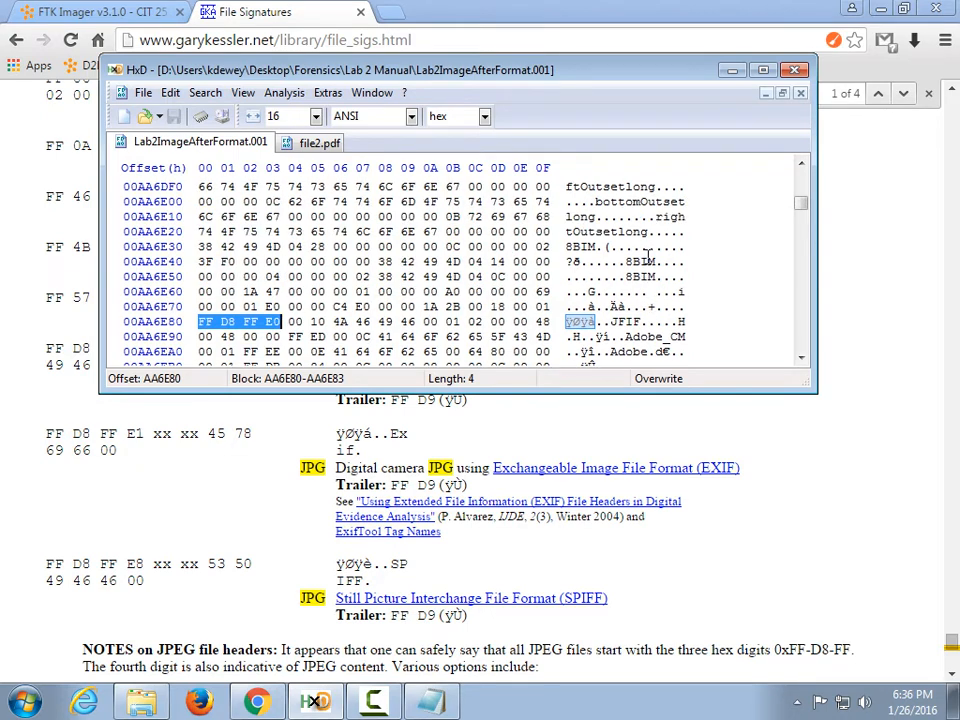
{"action": "scroll", "coordinate": [648, 258], "scroll_direction": "down", "scroll_amount": 4}
{"action": "key", "text": "F3"}
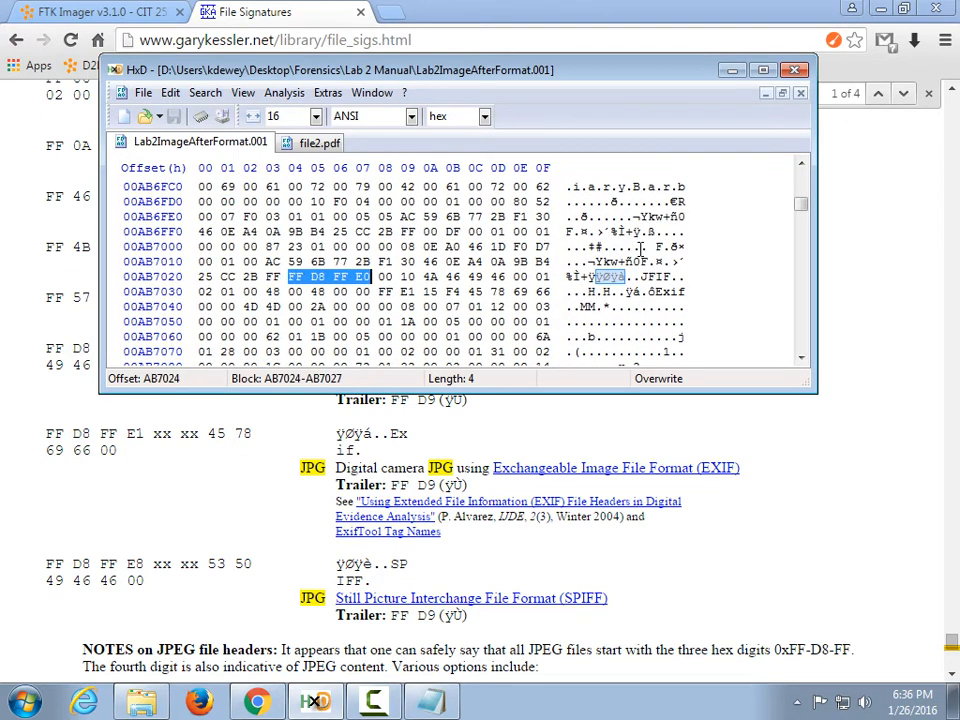
{"action": "key", "text": "F3"}
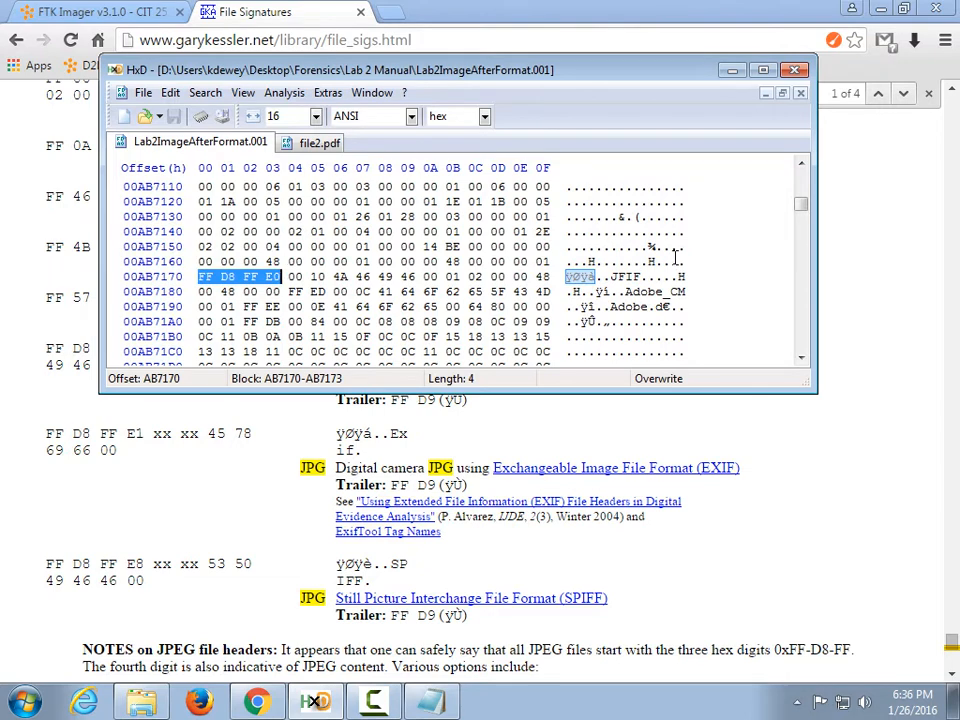
{"action": "key", "text": "F3"}
{"action": "key", "text": "F3"}
{"action": "key", "text": "F3"}
{"action": "key", "text": "F3"}
{"action": "key", "text": "F3"}
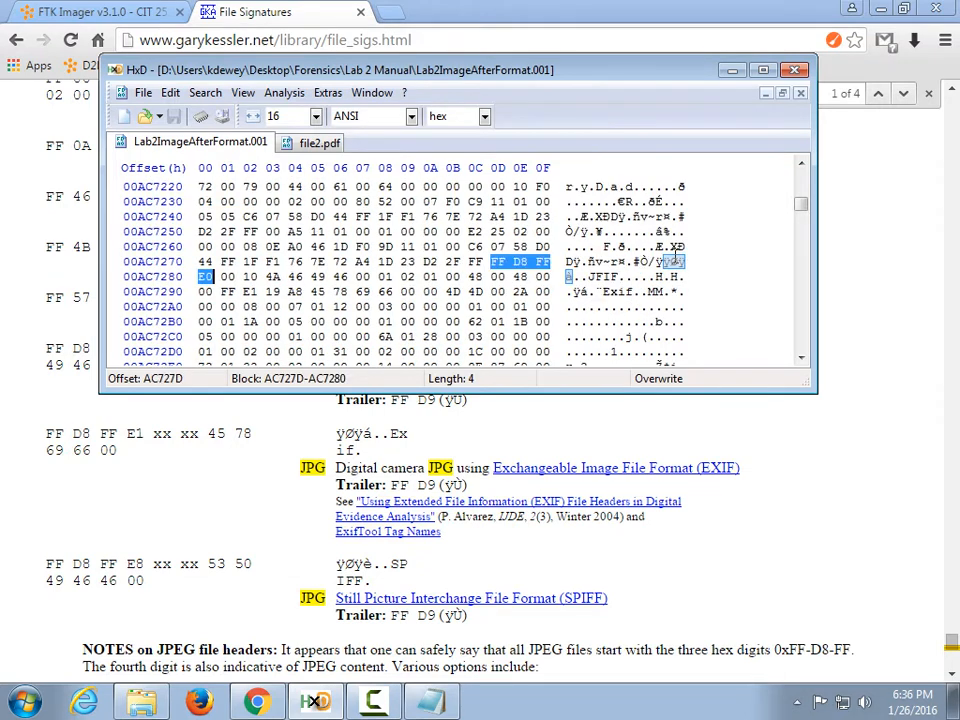
{"action": "key", "text": "F3"}
{"action": "key", "text": "F3"}
{"action": "key", "text": "F3"}
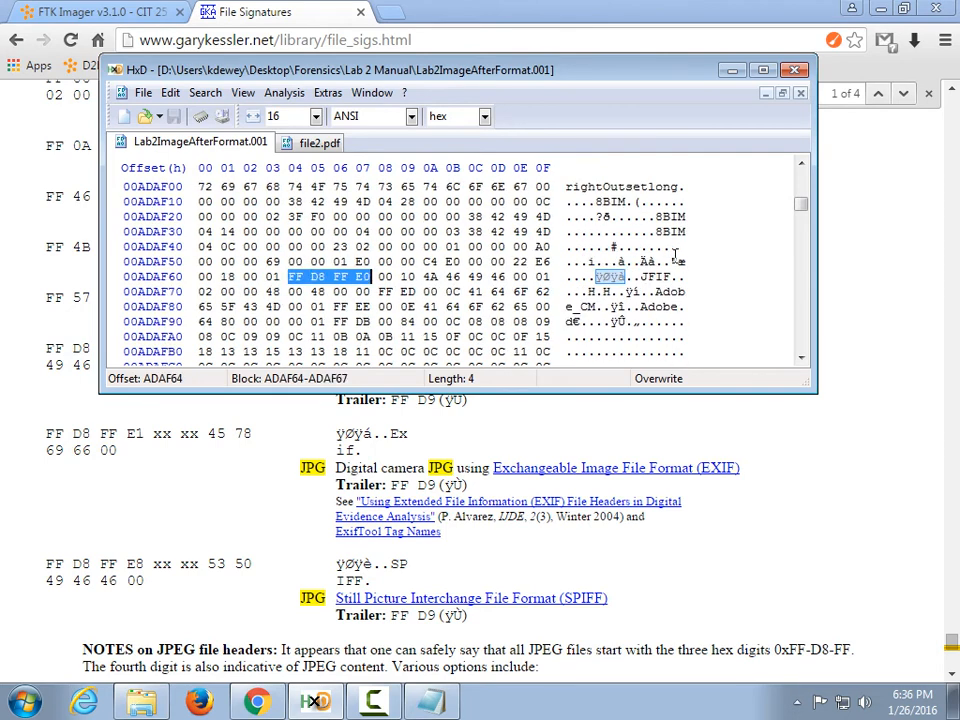
{"action": "key", "text": "F3"}
{"action": "key", "text": "F3"}
{"action": "key", "text": "F3"}
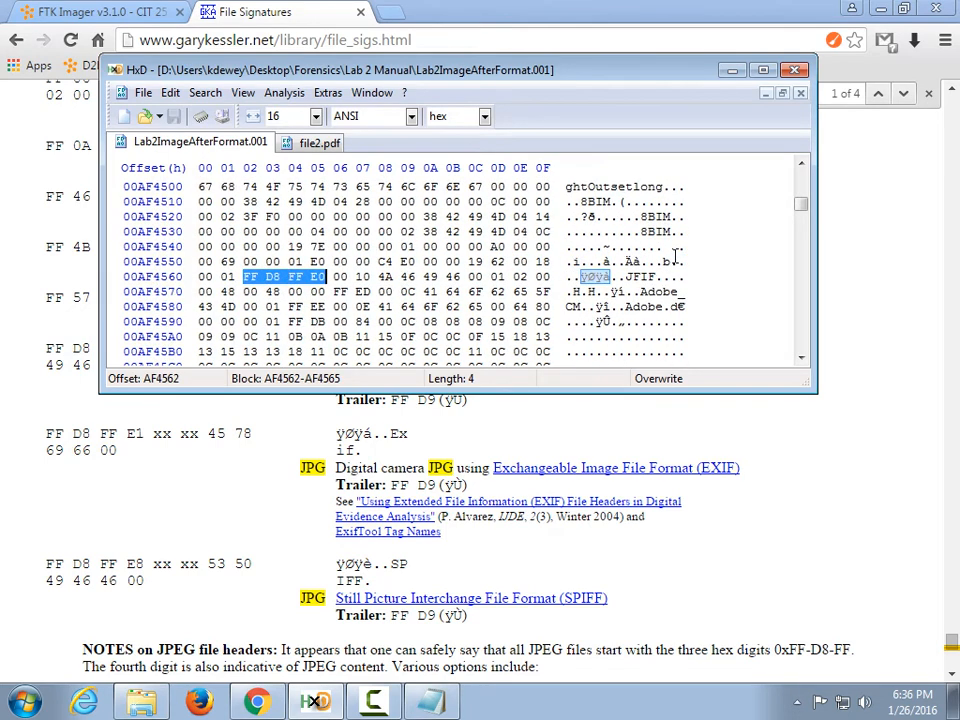
{"action": "key", "text": "F3"}
{"action": "key", "text": "F3"}
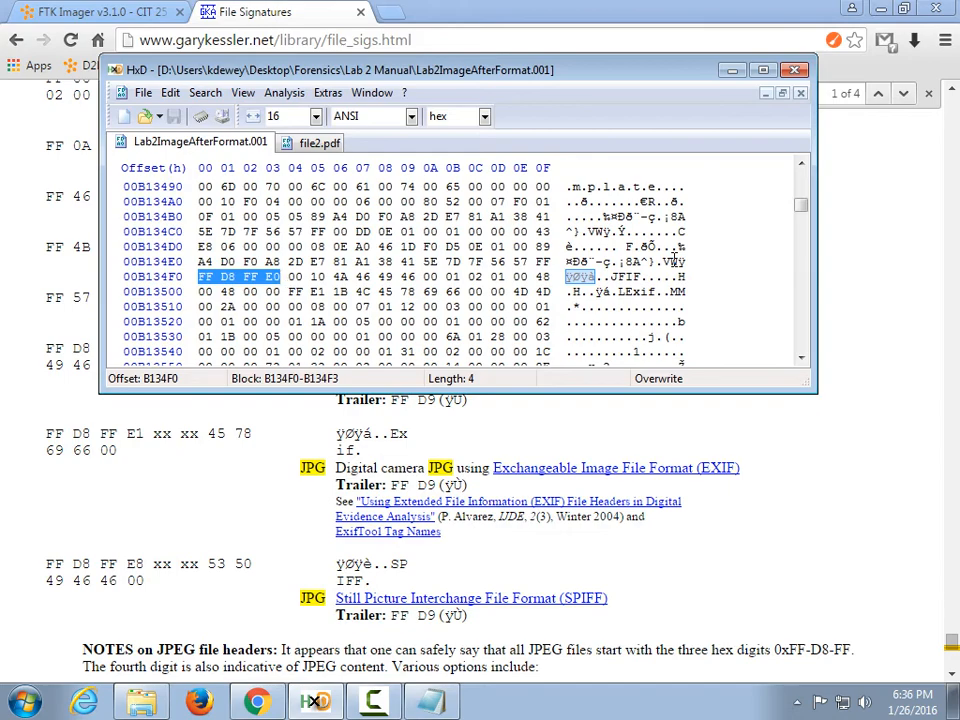
Continue stepping through JPEG header matches up to offset B46083.
{"action": "left_click_drag", "start_coordinate": [521, 75], "coordinate": [555, 99]}
{"action": "key", "text": "F3"}
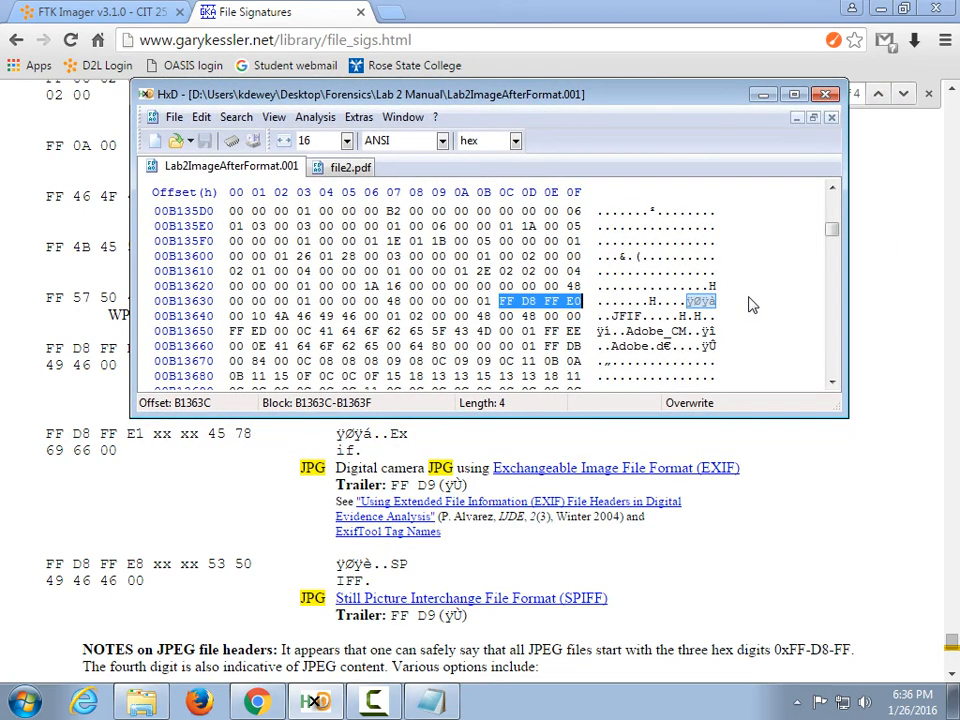
{"action": "key", "text": "F3"}
{"action": "key", "text": "F3"}
{"action": "key", "text": "F3"}
{"action": "key", "text": "F3"}
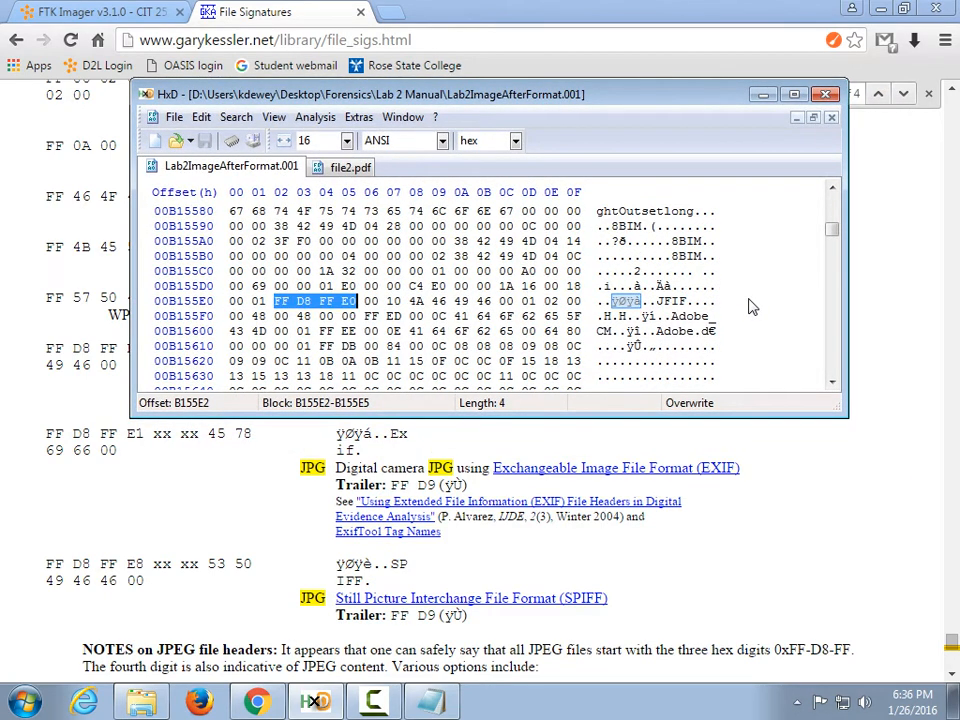
{"action": "key", "text": "F3"}
{"action": "key", "text": "F3"}
{"action": "key", "text": "F3"}
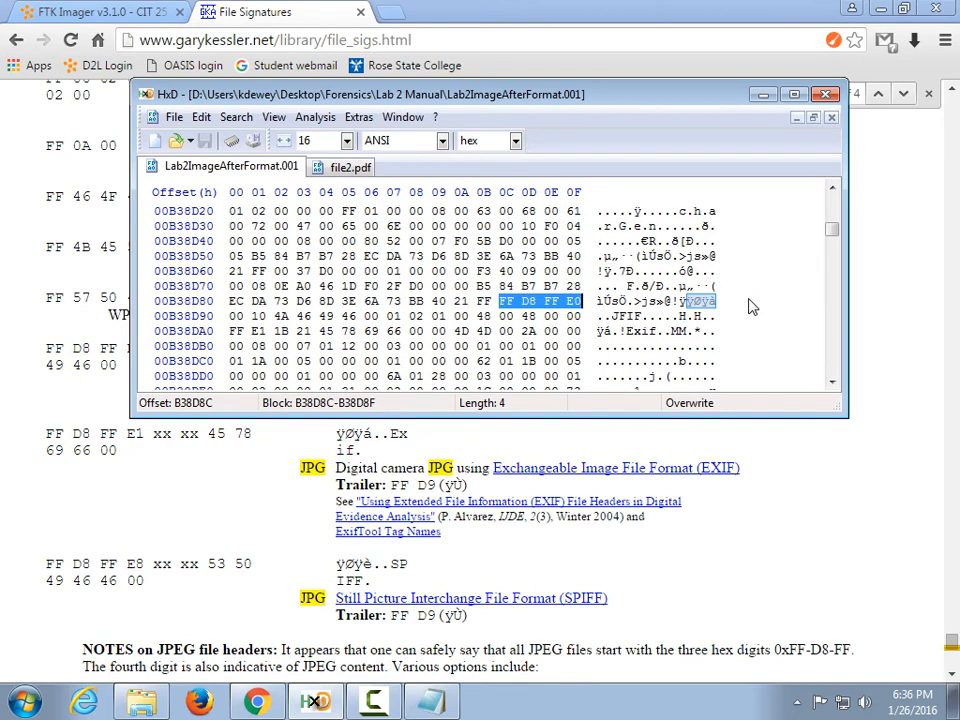
{"action": "key", "text": "F3"}
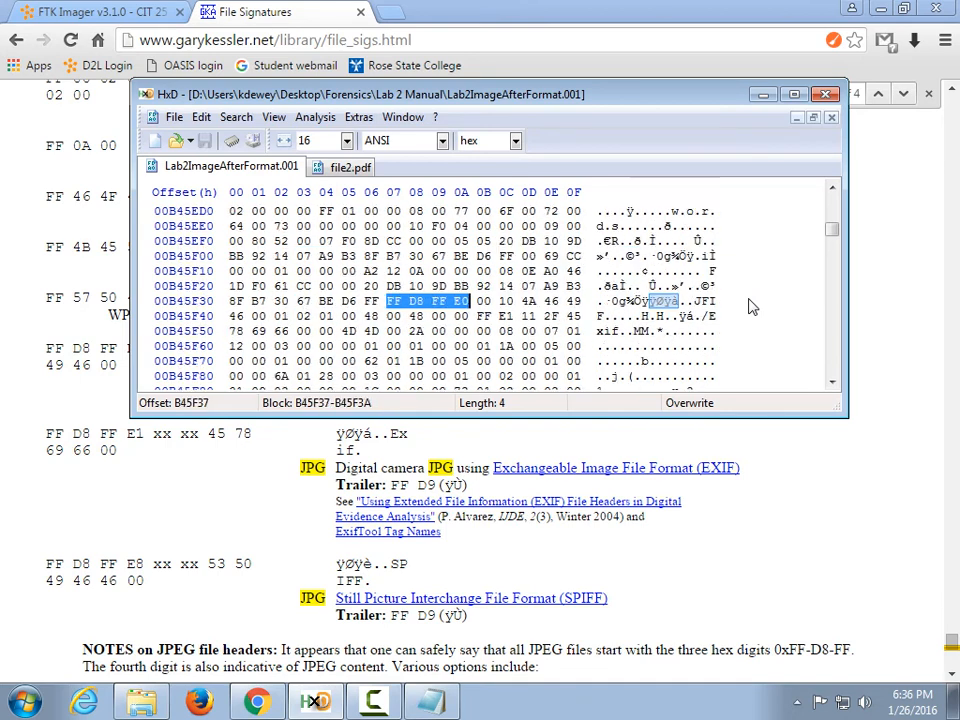
{"action": "key", "text": "F3"}
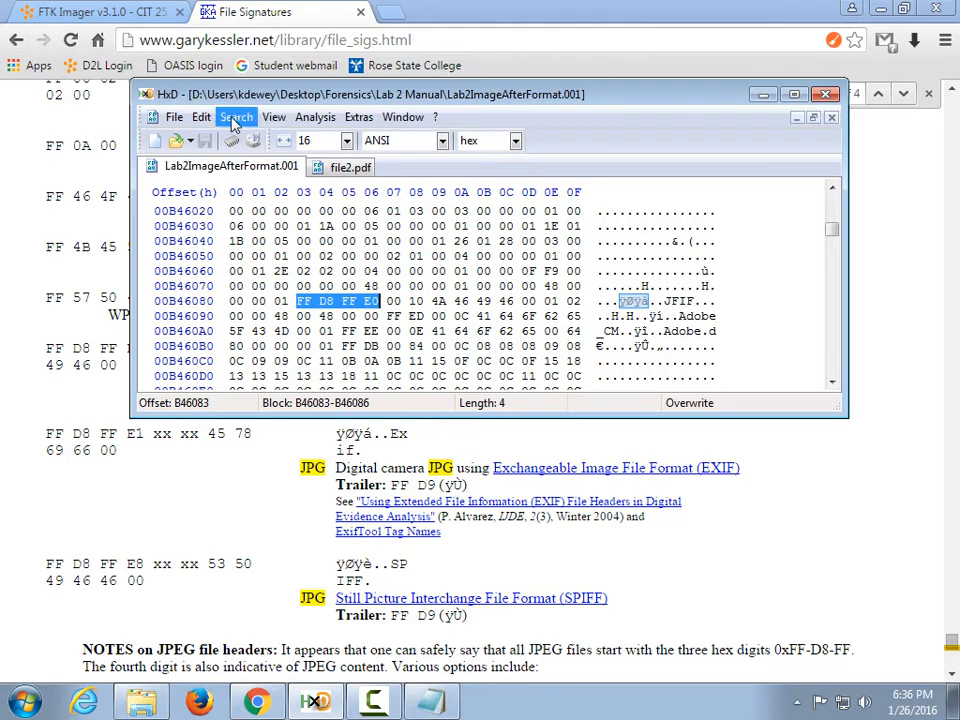
Open the Replace dialog for the FFD8FFE0 bytes and cancel it.
{"action": "left_click", "coordinate": [199, 118]}
{"action": "left_click", "coordinate": [240, 117]}
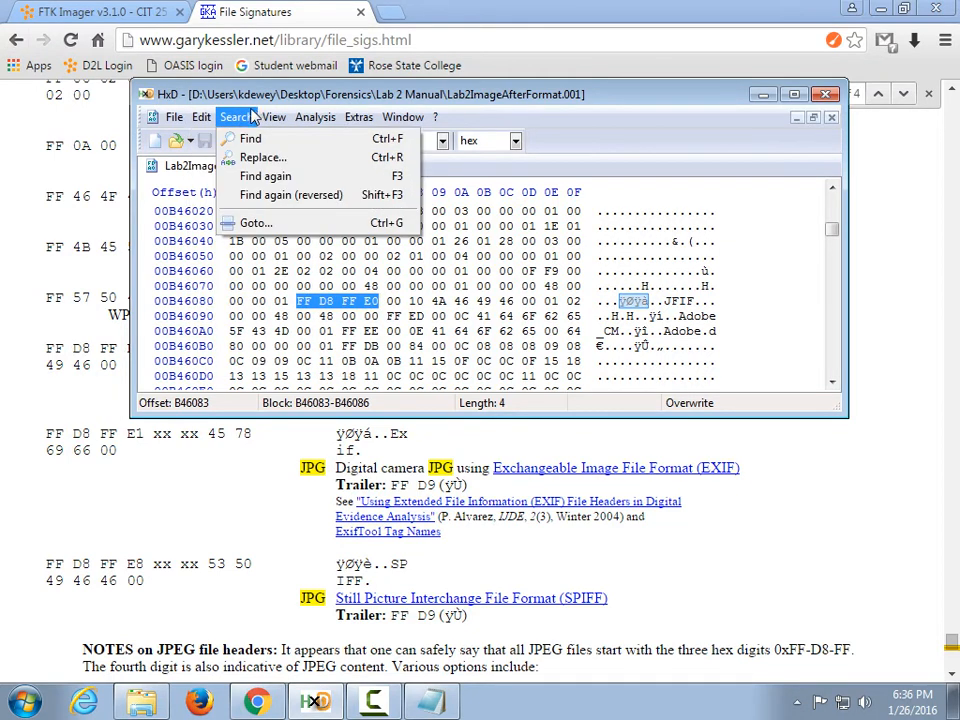
{"action": "left_click", "coordinate": [243, 156]}
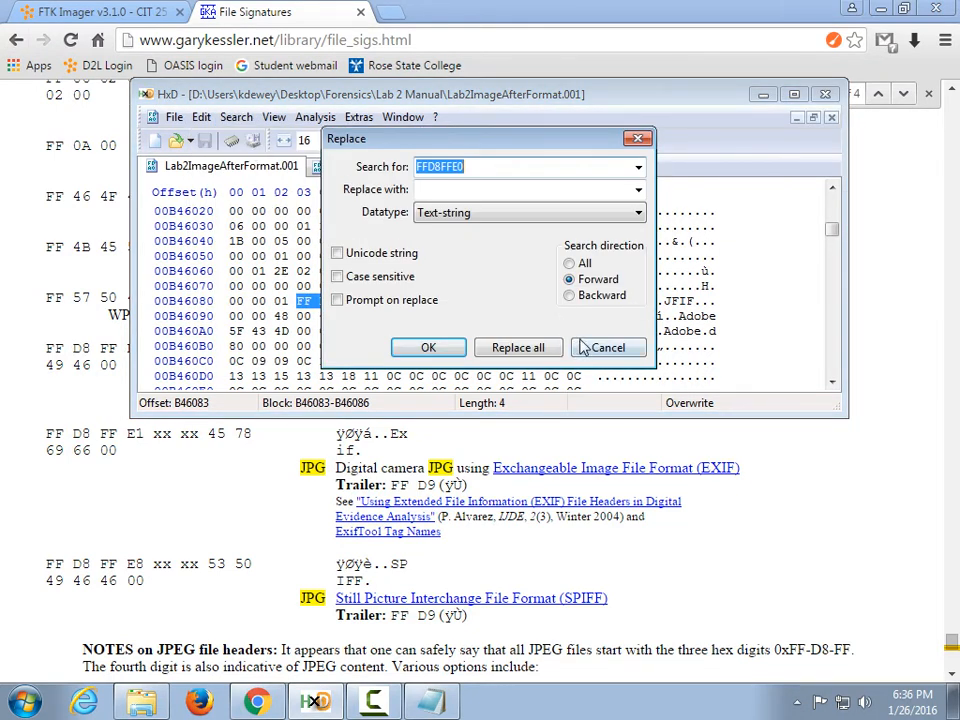
{"action": "left_click", "coordinate": [607, 347]}
Hex-search for 00000FFD8FFE0 and dismiss the 'Can't find' message.
{"action": "left_click", "coordinate": [236, 117]}
{"action": "left_click", "coordinate": [248, 140]}
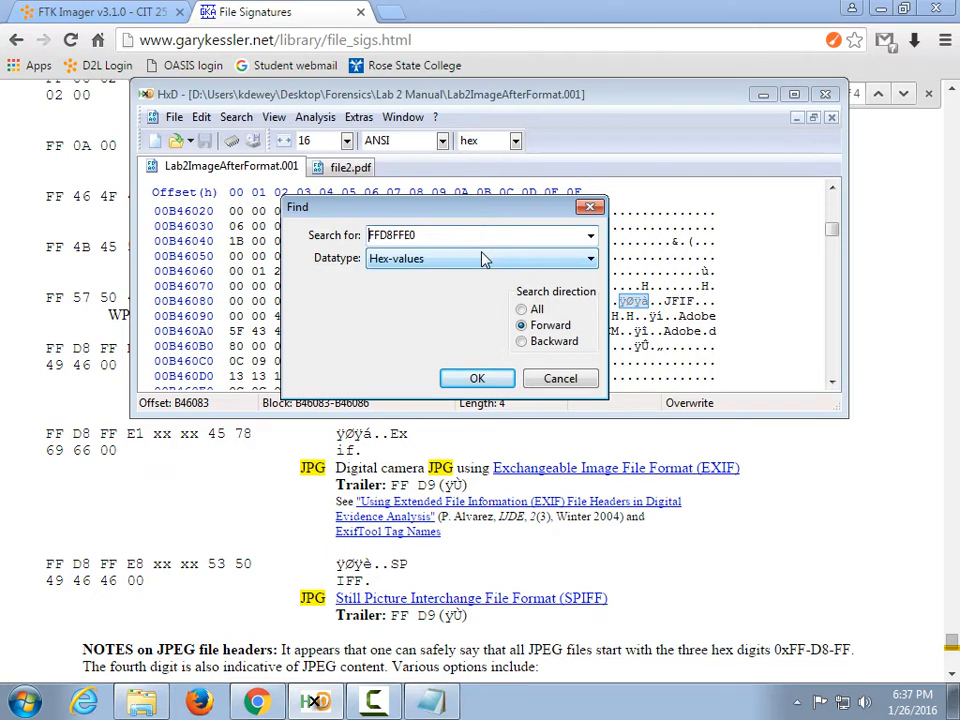
{"action": "type", "text": "00000"}
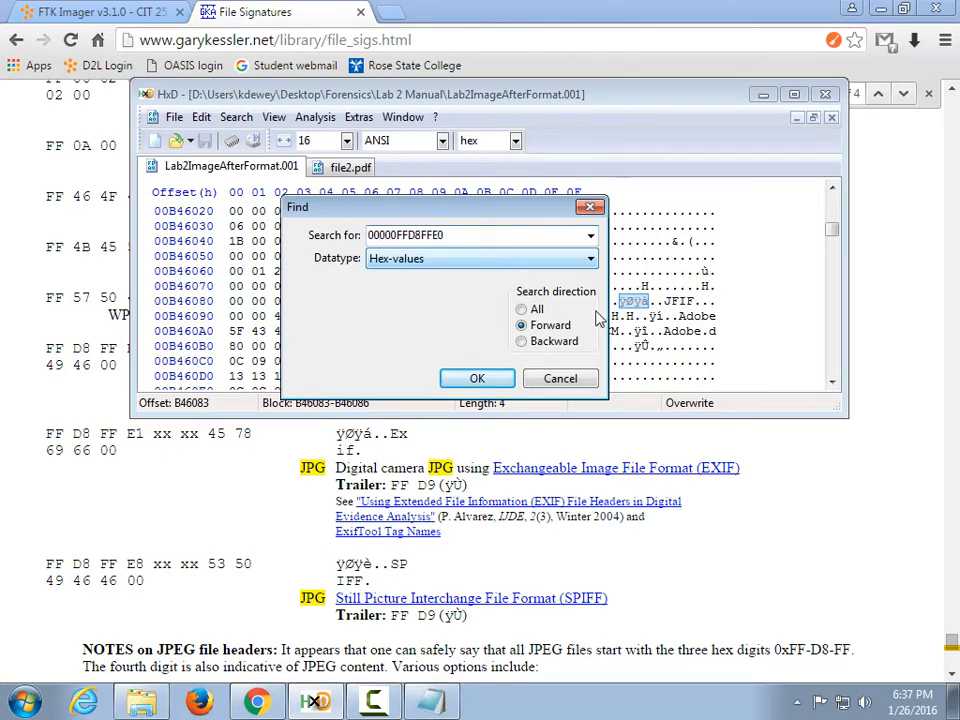
{"action": "key", "text": "Return"}
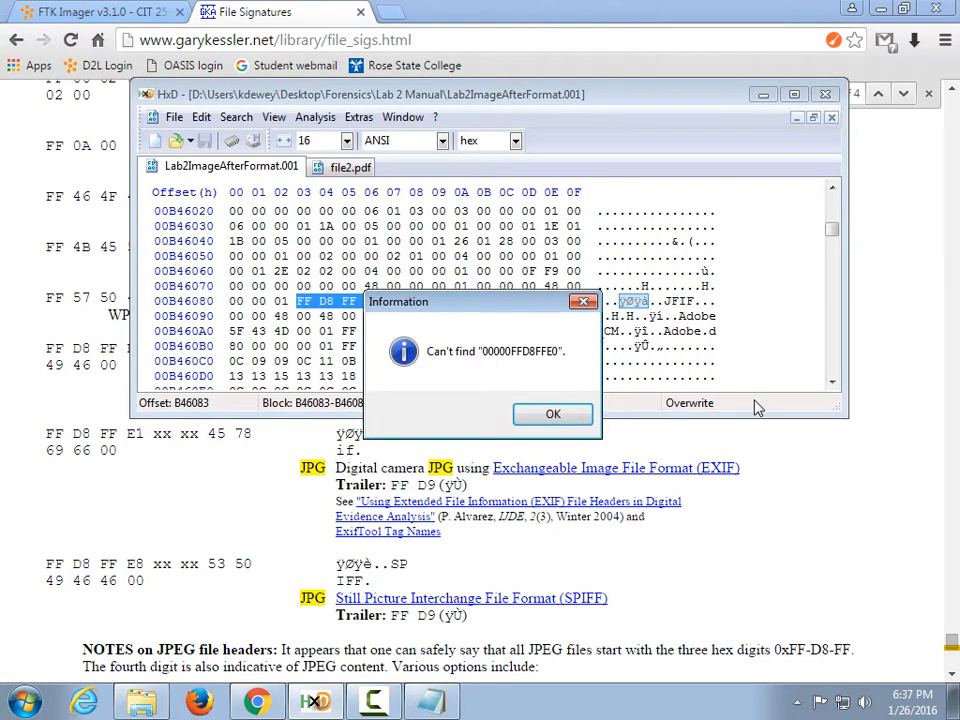
{"action": "left_click", "coordinate": [560, 412]}
{"action": "left_click_drag", "start_coordinate": [831, 229], "coordinate": [831, 198]}
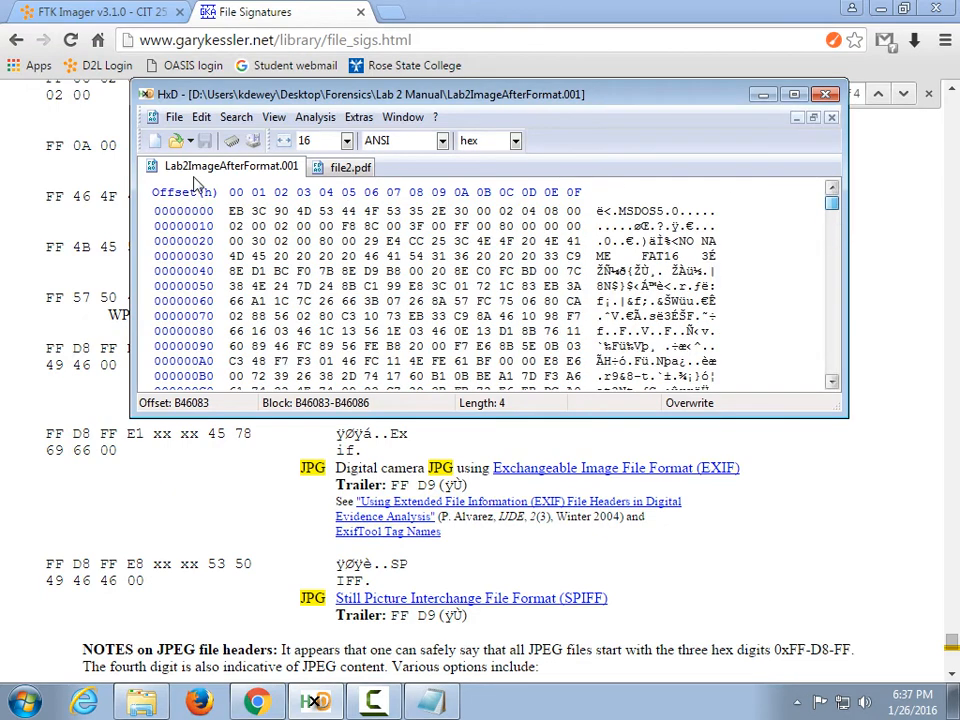
Repeat the 00000FFD8FFE0 search from the file start; it again finds nothing.
{"action": "left_click", "coordinate": [258, 211]}
{"action": "left_click", "coordinate": [236, 117]}
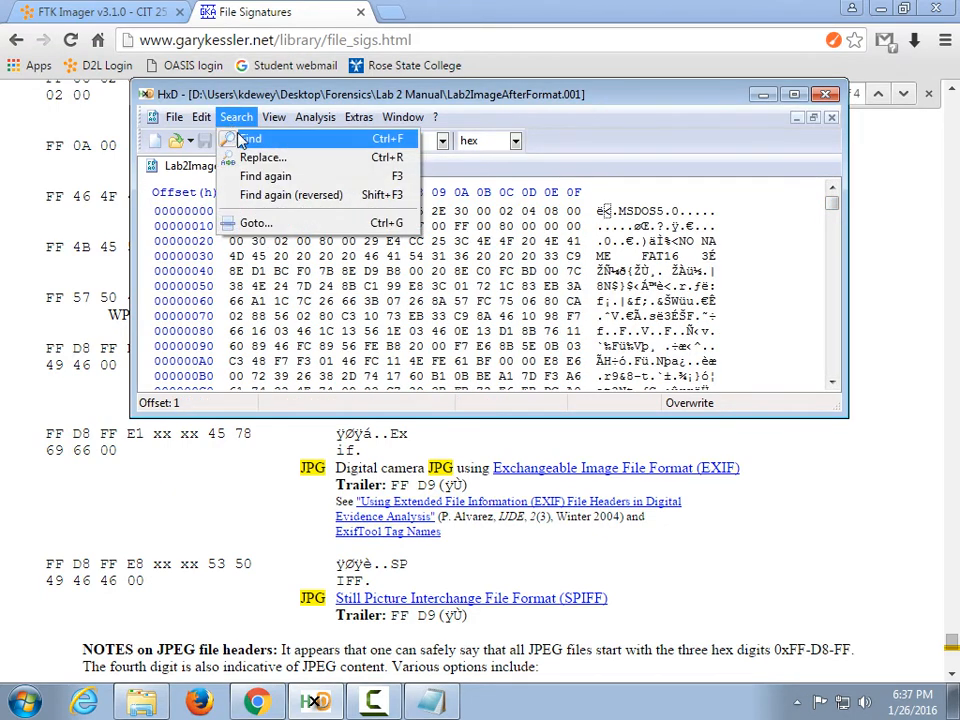
{"action": "left_click", "coordinate": [253, 178]}
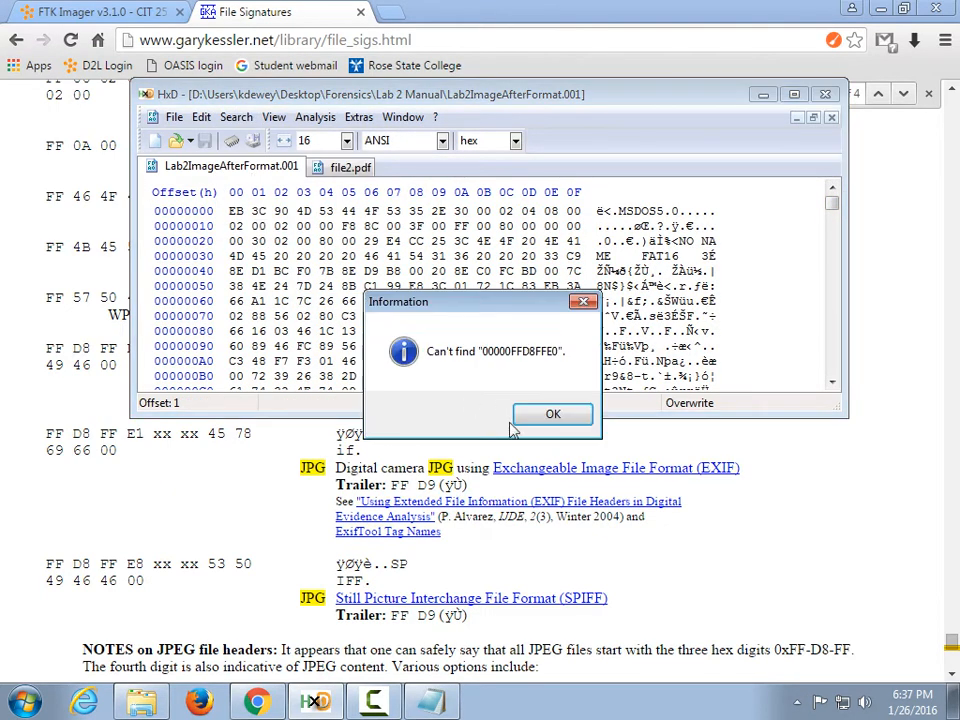
{"action": "left_click", "coordinate": [551, 416]}
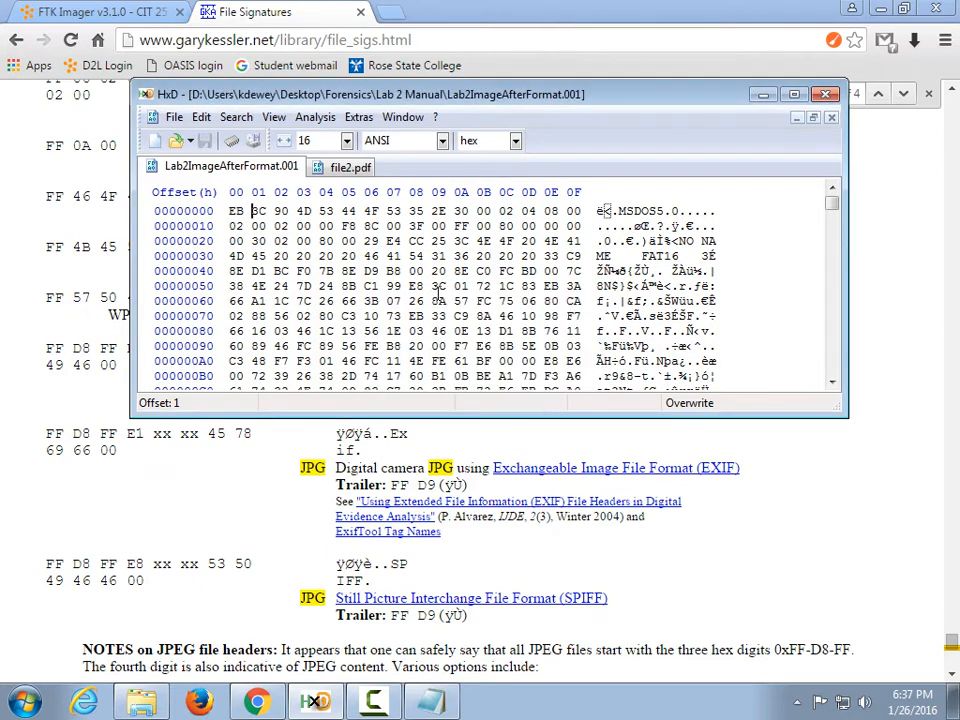
Hex-search for 00FFD8FFE0 and step through its matches until none remain.
{"action": "left_click", "coordinate": [238, 118]}
{"action": "left_click", "coordinate": [228, 138]}
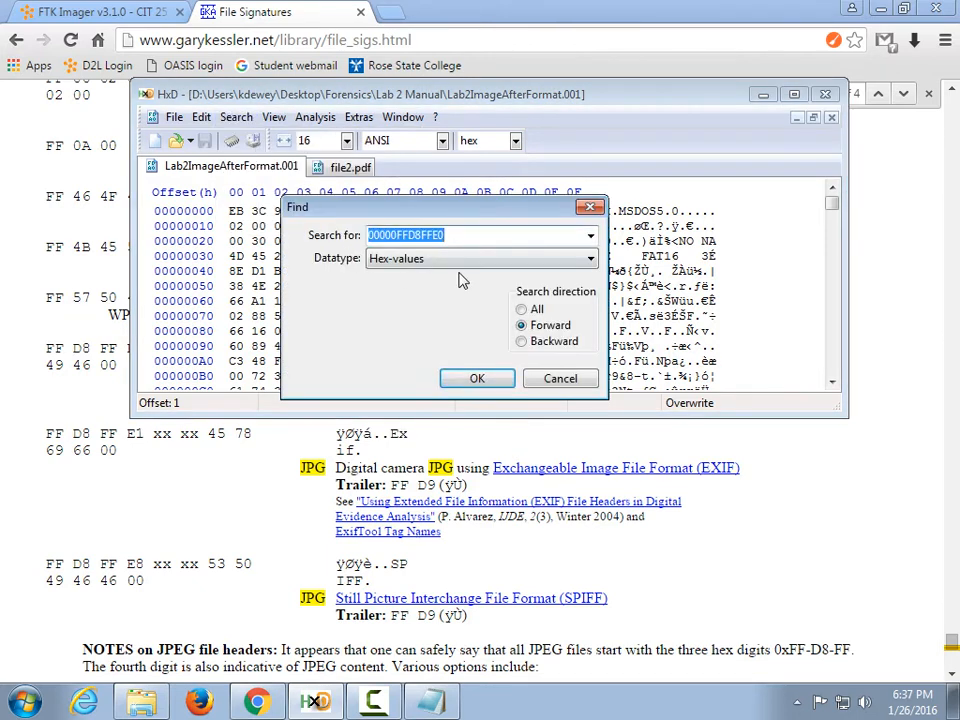
{"action": "key", "text": "Home"}
{"action": "key", "text": "Delete"}
{"action": "key", "text": "Delete"}
{"action": "key", "text": "Delete"}
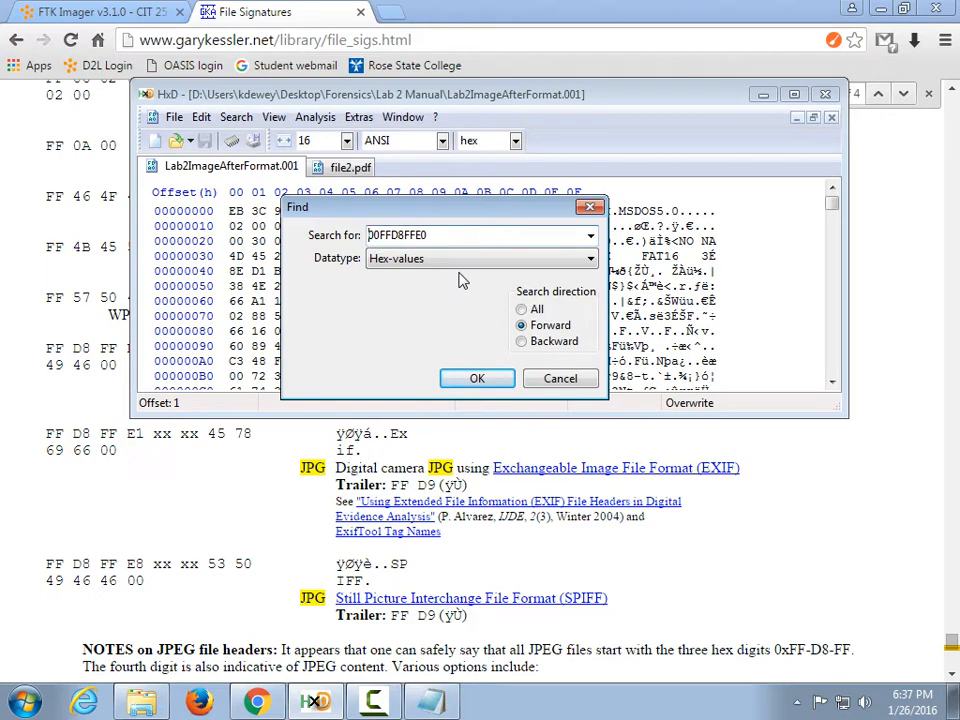
{"action": "left_click", "coordinate": [476, 378]}
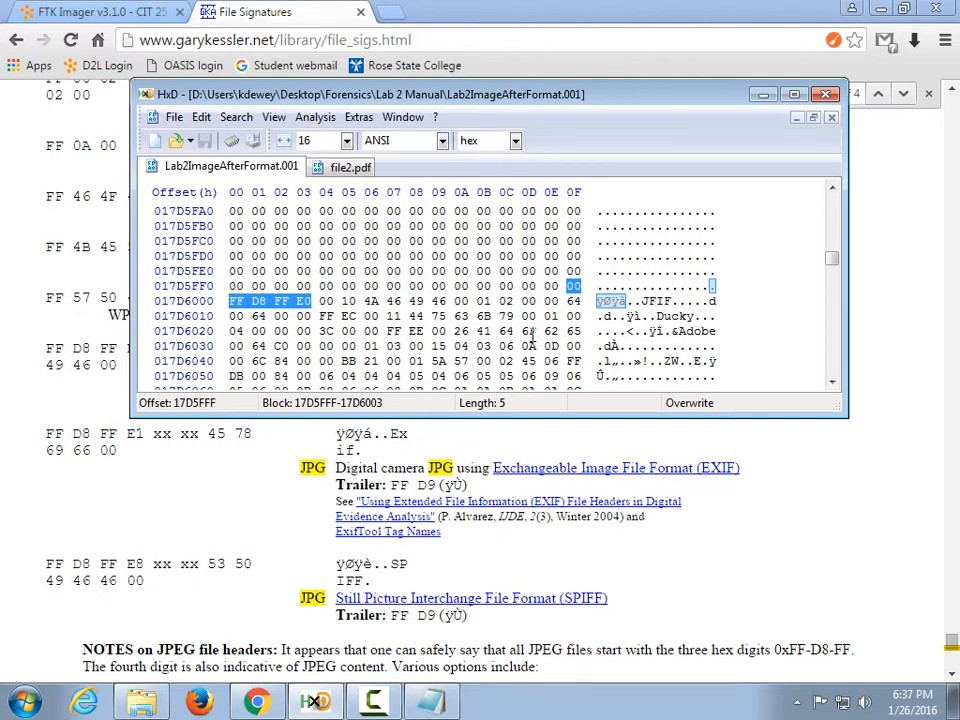
{"action": "key", "text": "F3"}
{"action": "key", "text": "F3"}
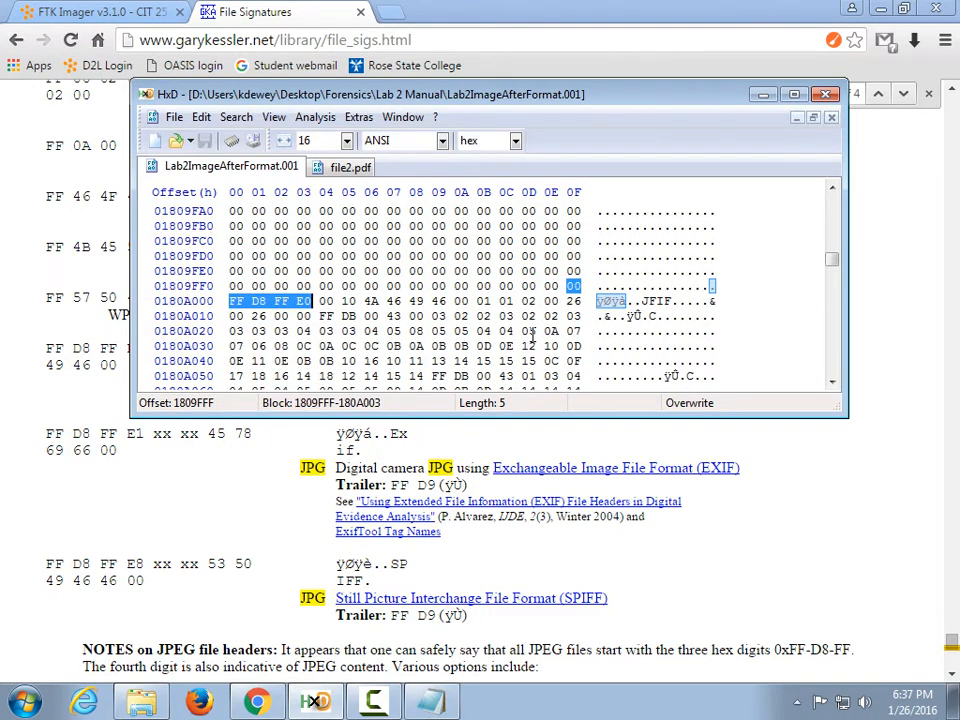
{"action": "key", "text": "F3"}
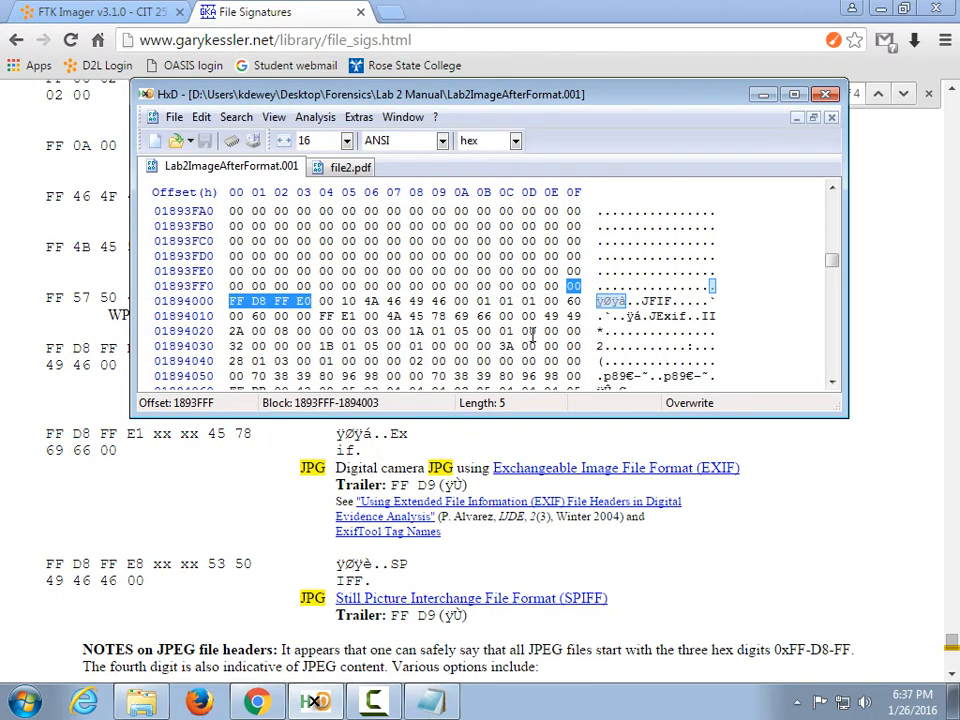
{"action": "key", "text": "F3"}
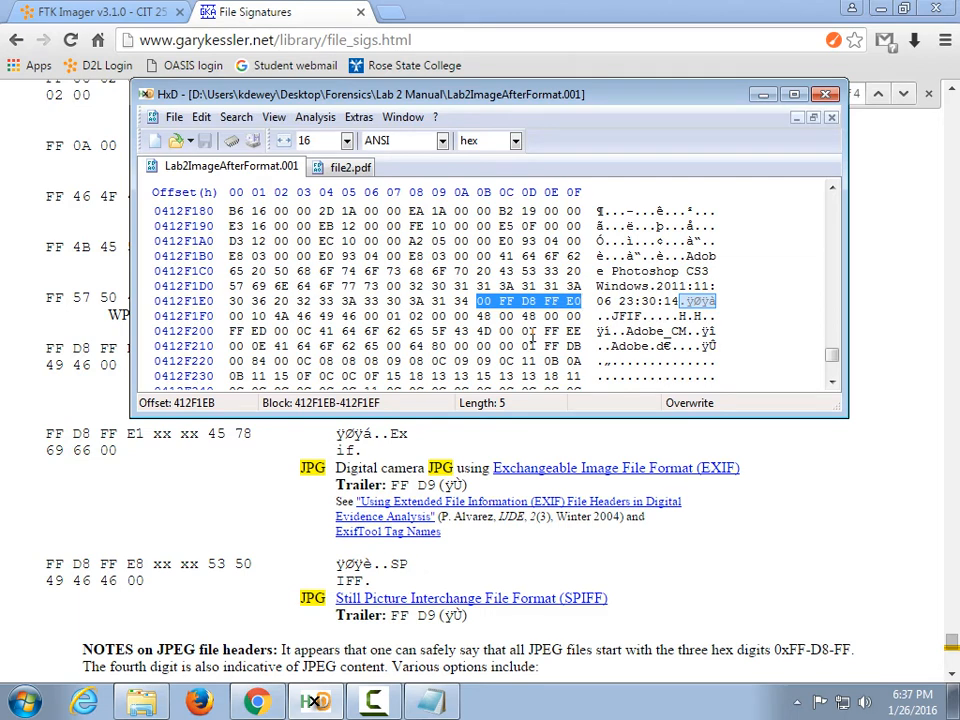
{"action": "key", "text": "F3"}
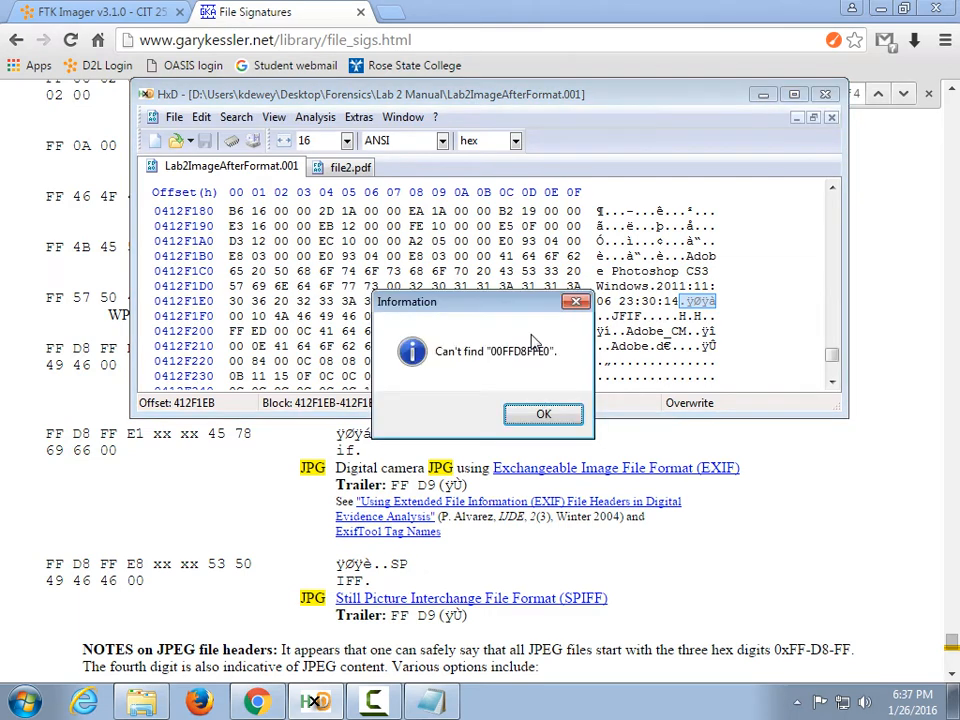
{"action": "key", "text": "Return"}
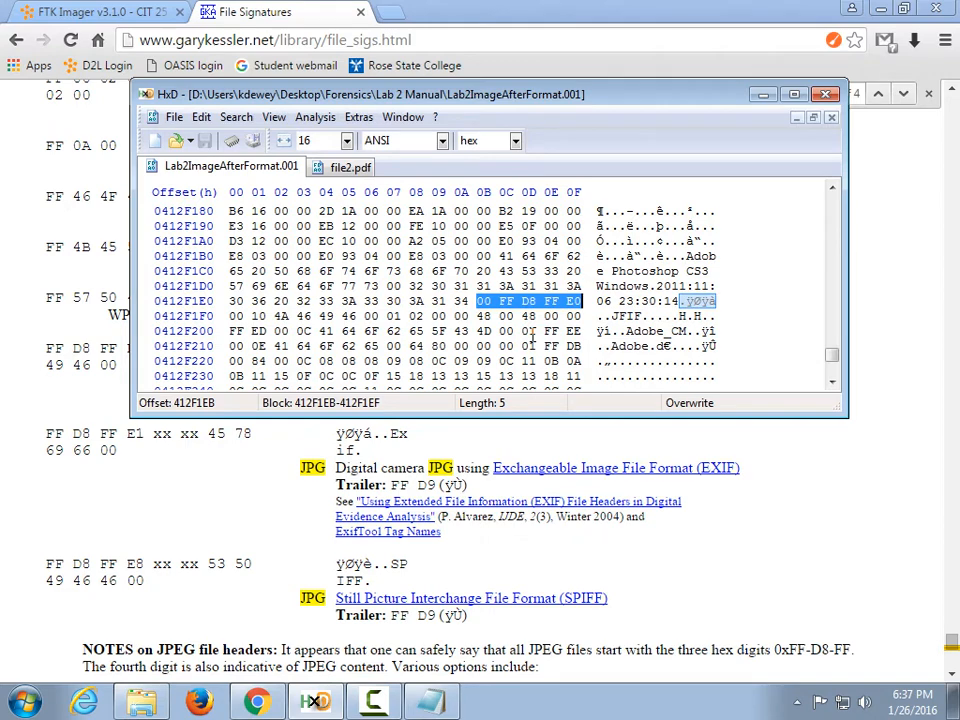
Rerun the search from the top and mark the first FF byte at 17D6000.
{"action": "left_click_drag", "start_coordinate": [831, 354], "coordinate": [831, 200]}
{"action": "left_click", "coordinate": [281, 241]}
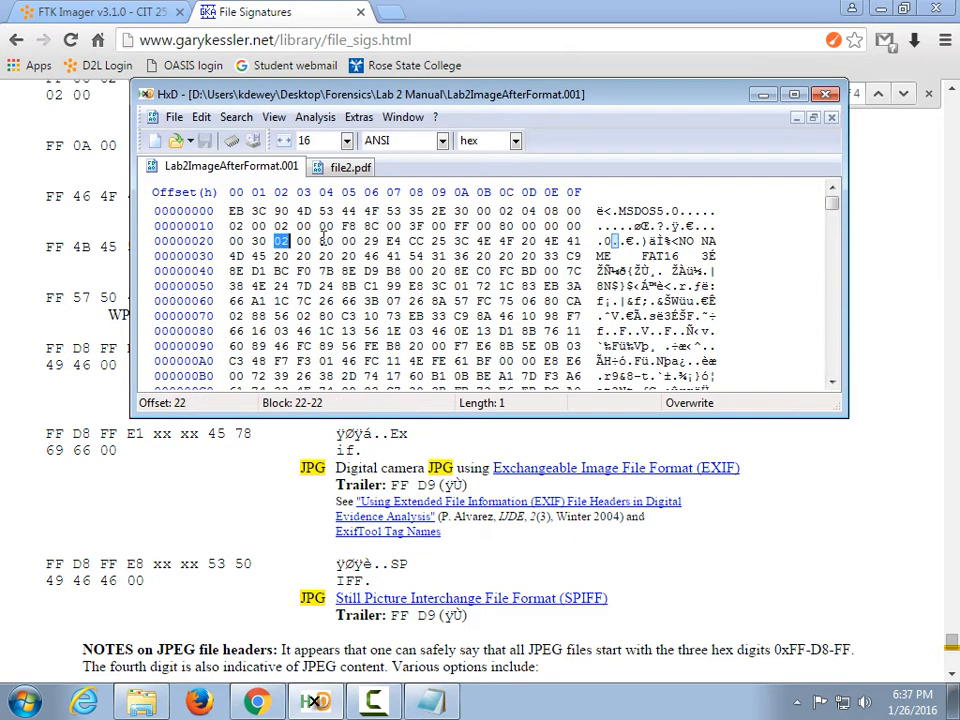
{"action": "left_click", "coordinate": [240, 116]}
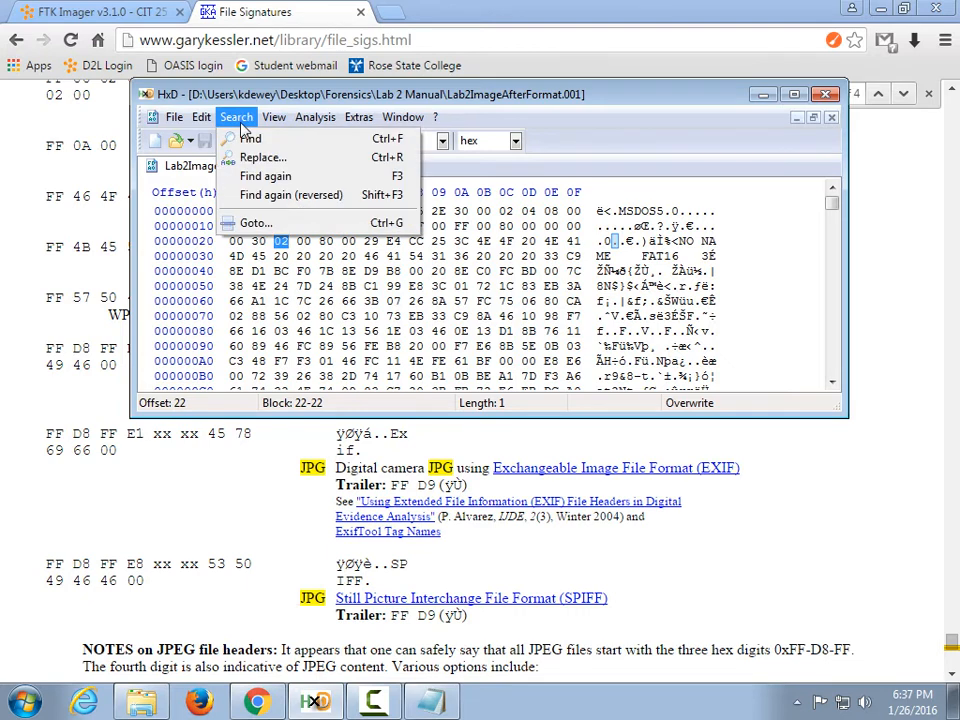
{"action": "left_click", "coordinate": [242, 175]}
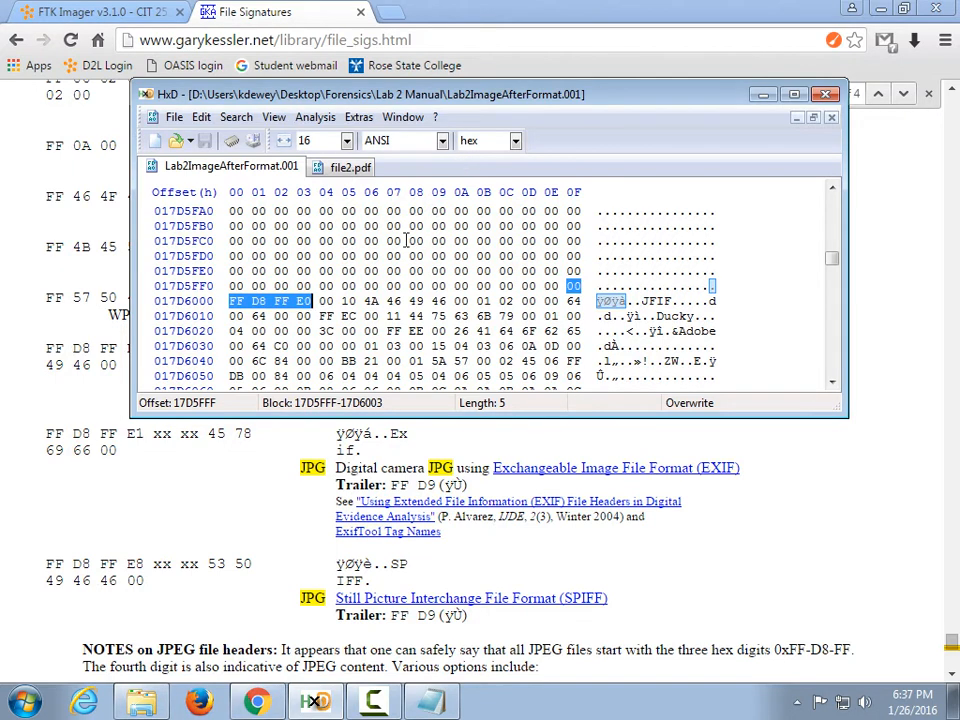
{"action": "left_click", "coordinate": [234, 301]}
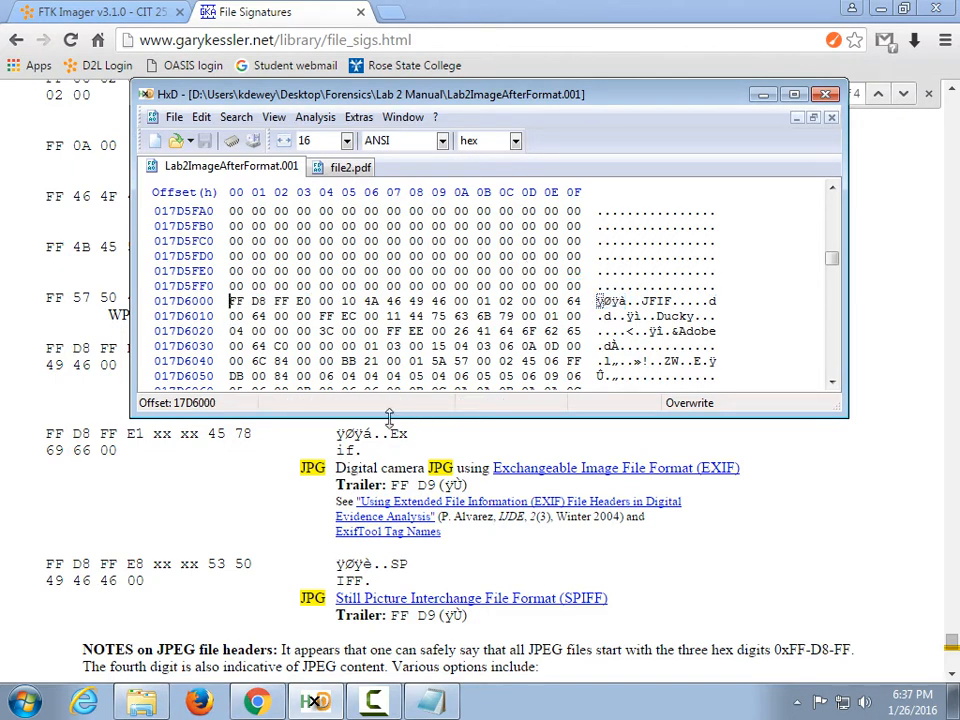
{"action": "left_click", "coordinate": [430, 700]}
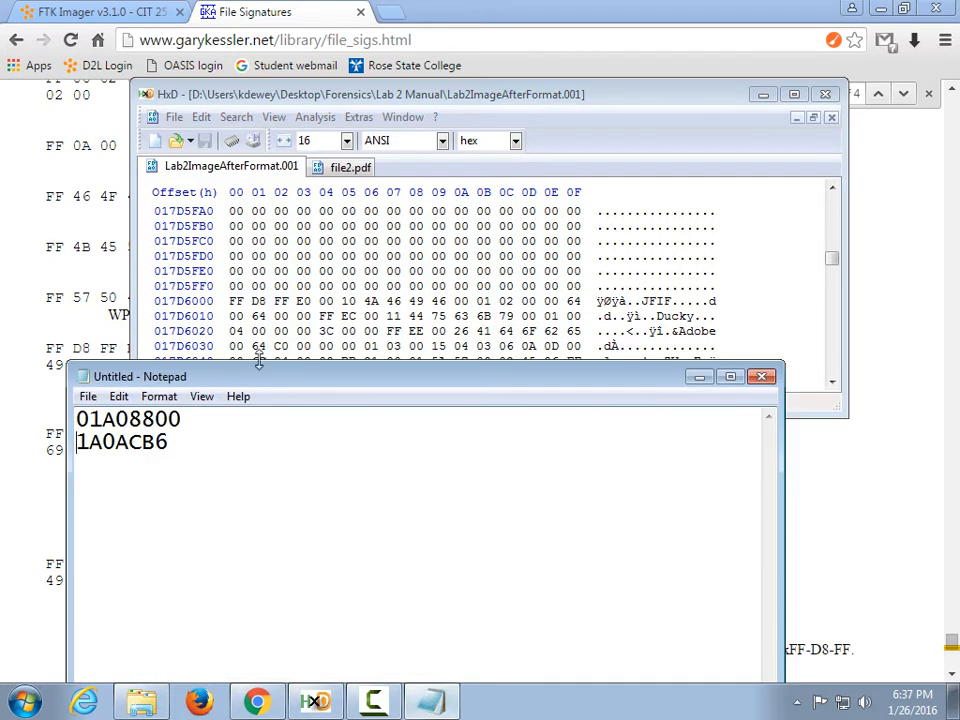
Replace the Notepad notes with the JPEG start offset 17d6000.
{"action": "left_click_drag", "start_coordinate": [253, 366], "coordinate": [352, 465]}
{"action": "key", "text": "ctrl+a"}
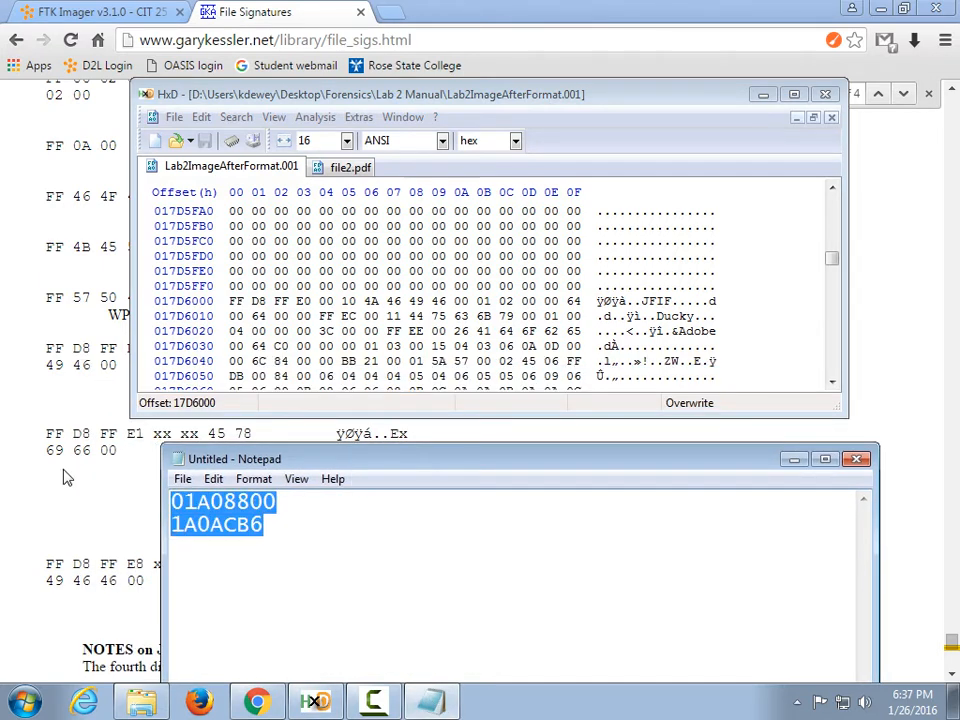
{"action": "type", "text": "17d6000"}
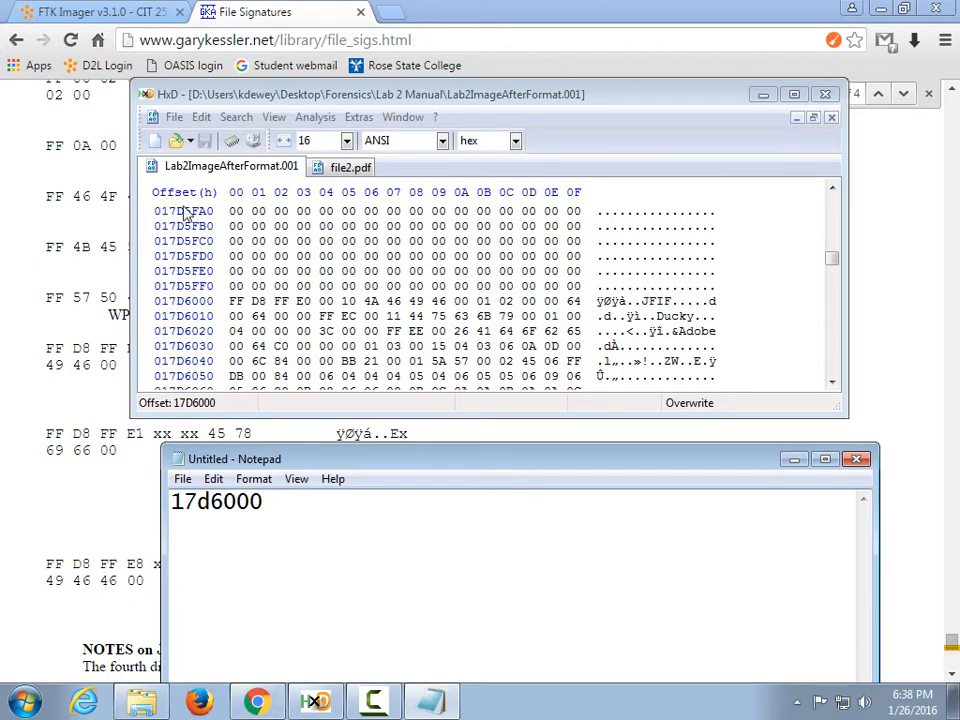
Hex-search for the FF D9 trailer and note its end offset 17FA507 in Notepad.
{"action": "left_click_drag", "start_coordinate": [257, 97], "coordinate": [244, 432]}
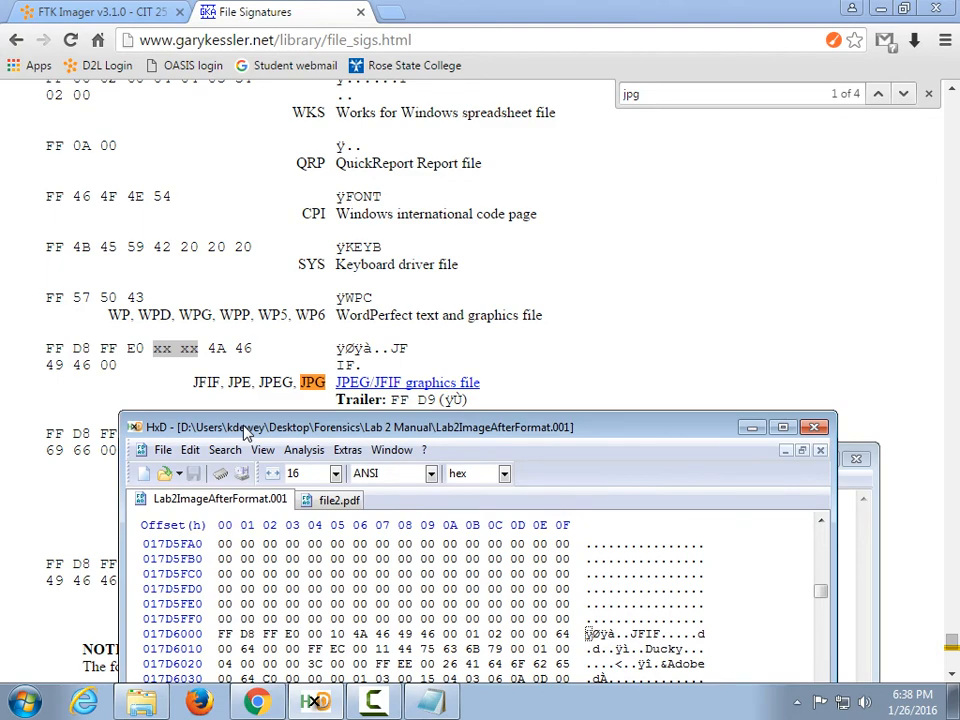
{"action": "left_click_drag", "start_coordinate": [244, 432], "coordinate": [222, 130]}
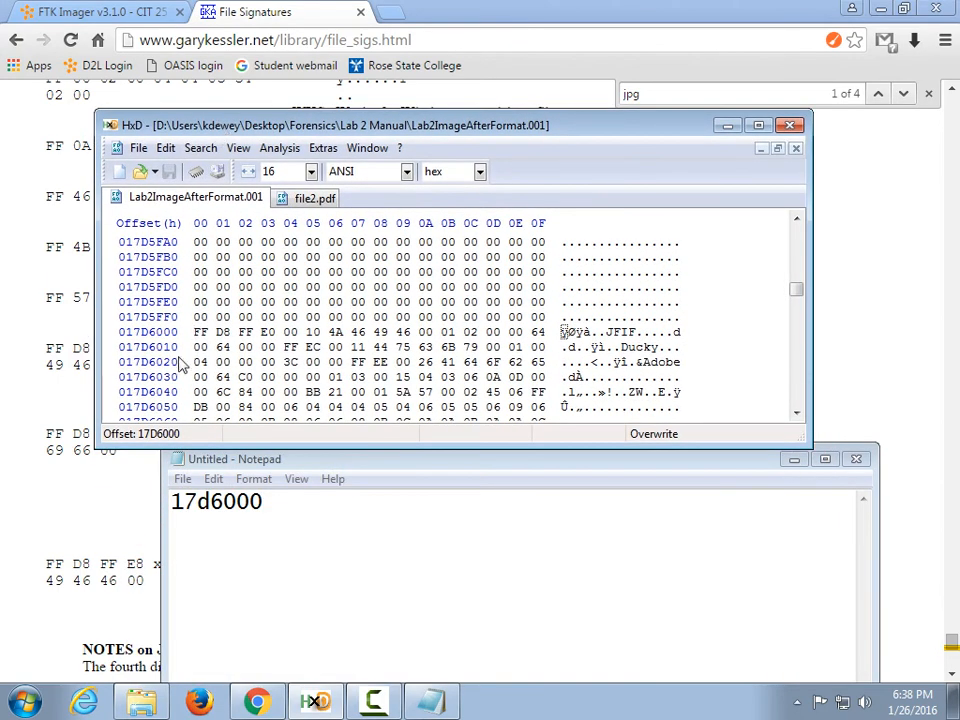
{"action": "left_click", "coordinate": [200, 148]}
{"action": "left_click", "coordinate": [225, 176]}
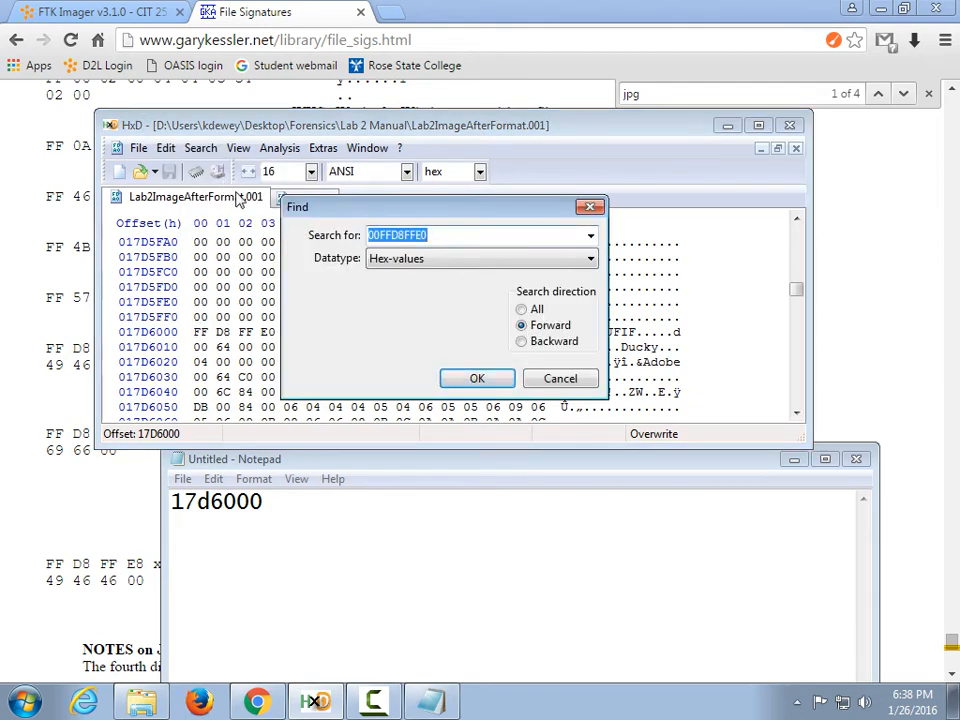
{"action": "type", "text": "FFD9"}
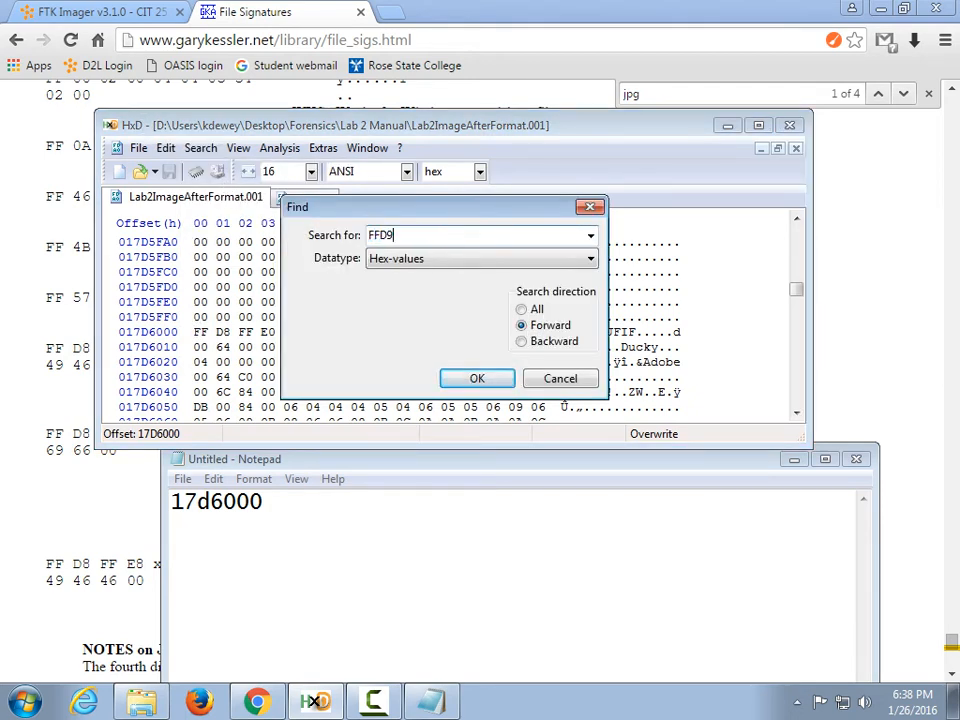
{"action": "left_click", "coordinate": [476, 378]}
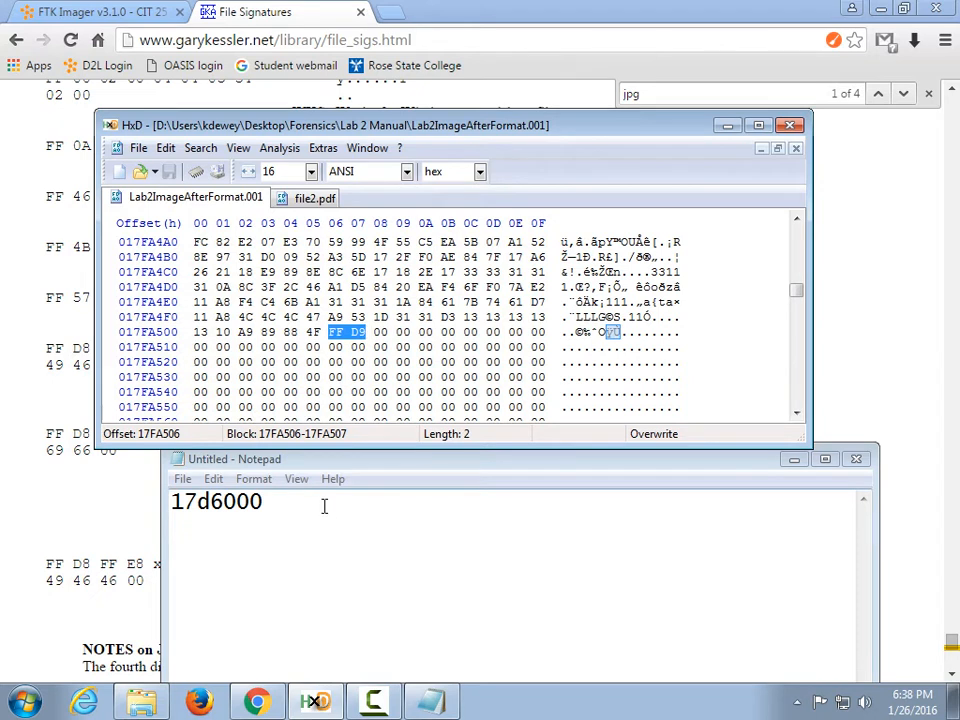
{"action": "left_click", "coordinate": [333, 334]}
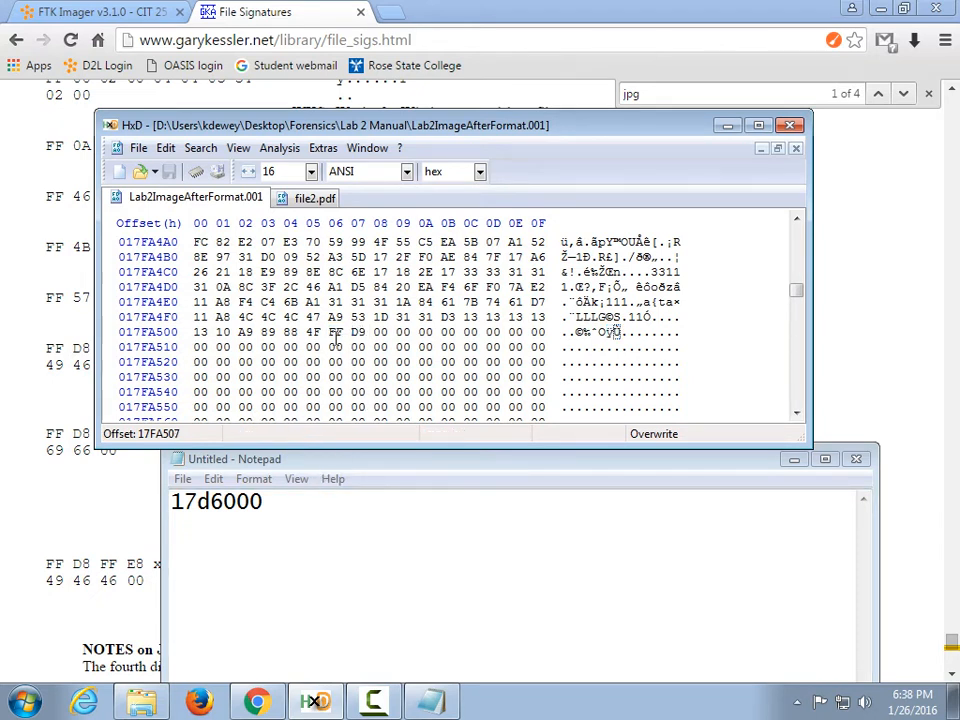
{"action": "left_click", "coordinate": [333, 334], "text": "shift"}
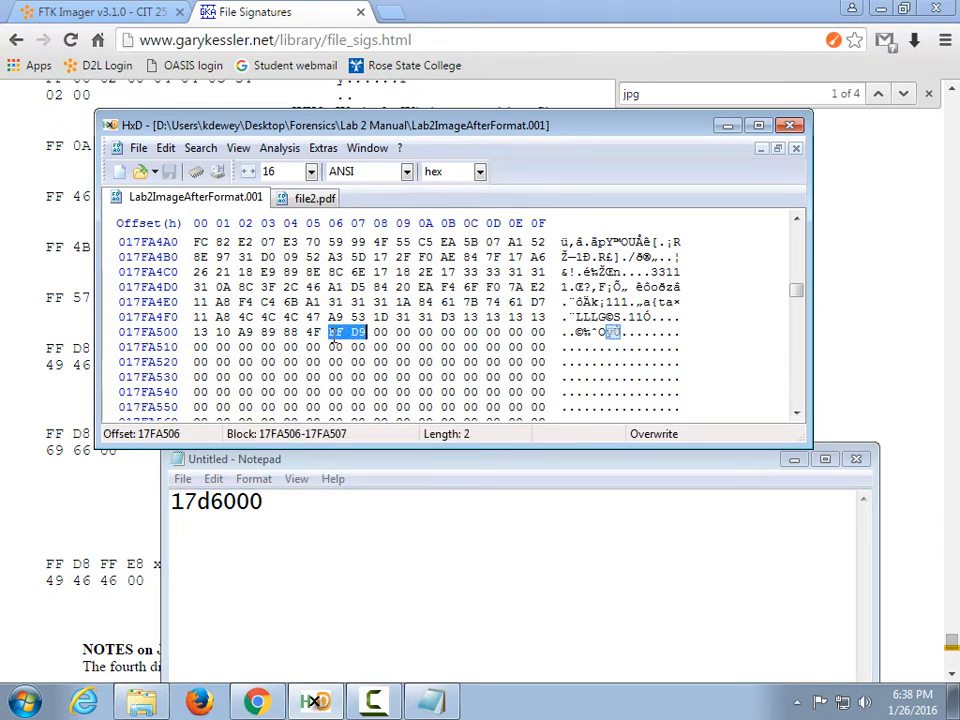
{"action": "left_click", "coordinate": [337, 335]}
{"action": "left_click", "coordinate": [355, 335]}
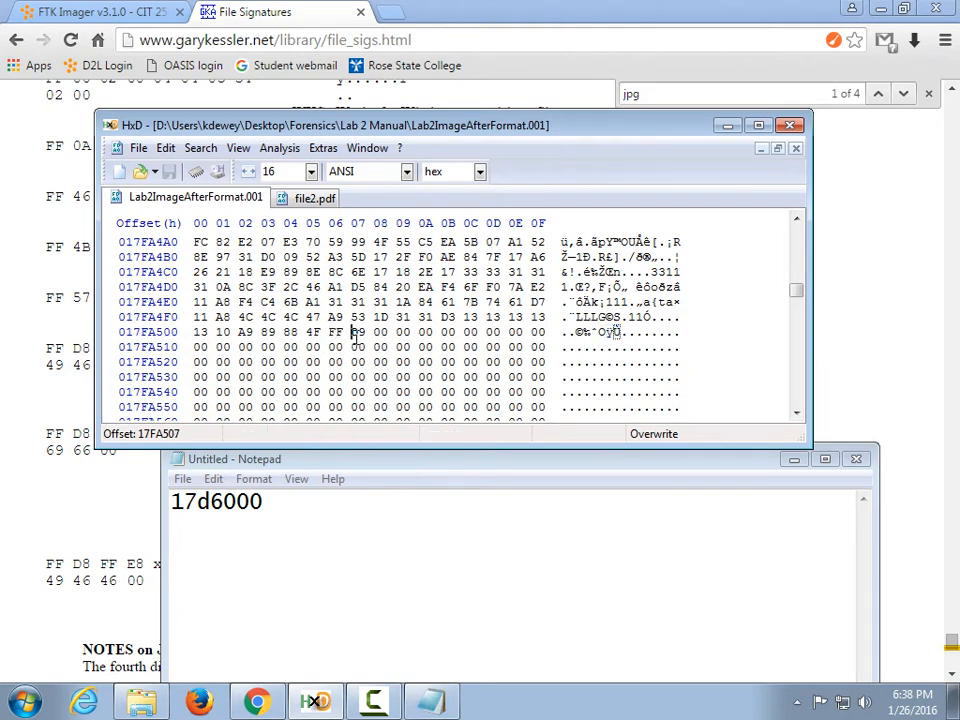
{"action": "left_click", "coordinate": [312, 513]}
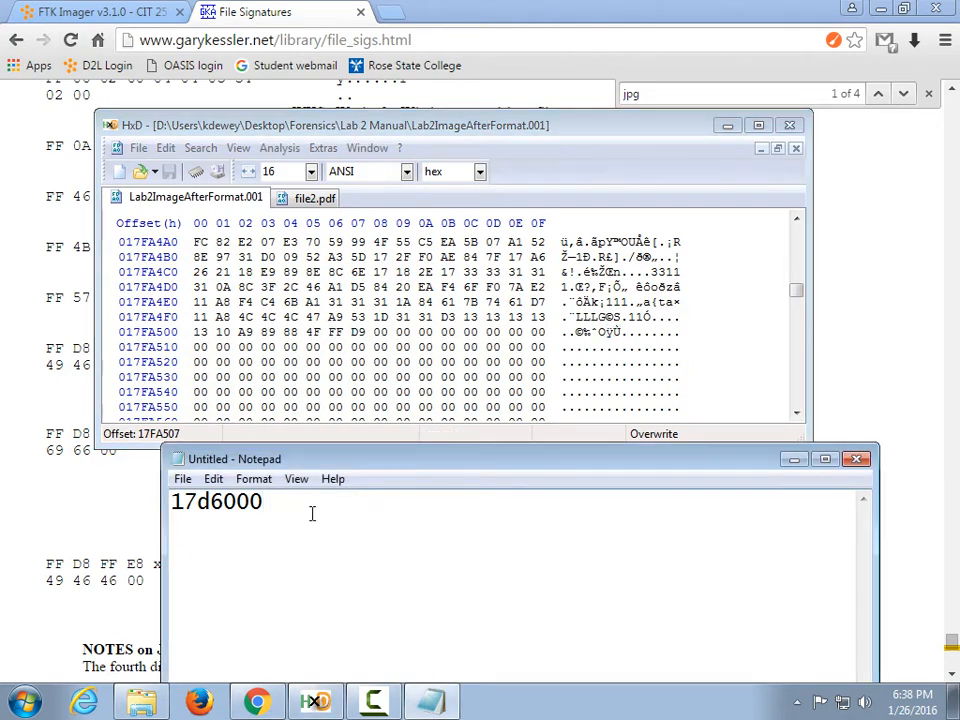
{"action": "type", "text": "17FA507"}
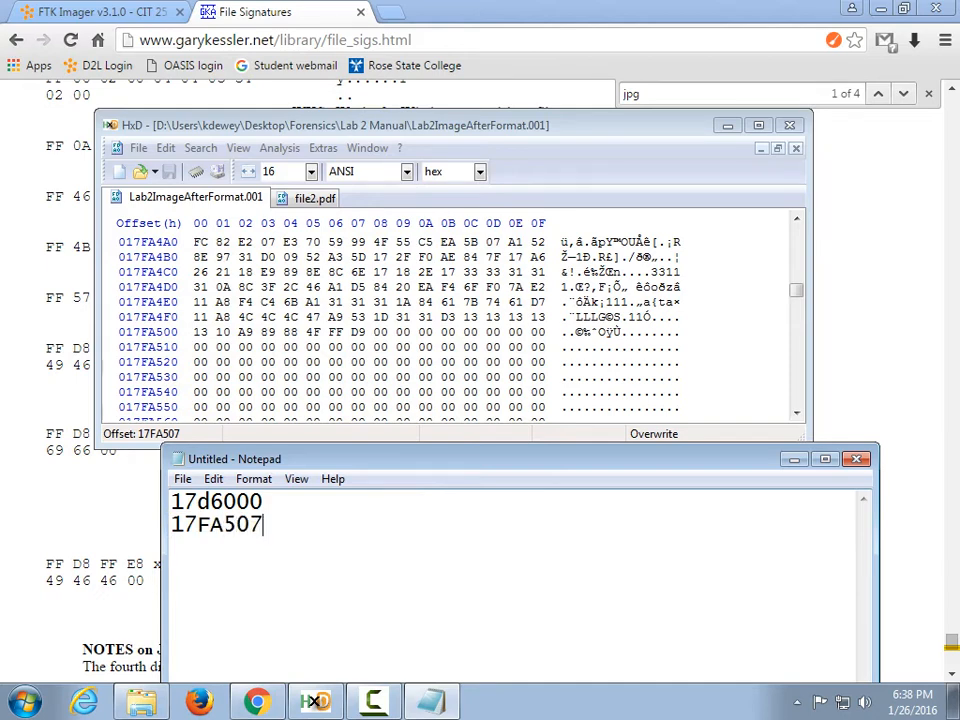
Select and copy the byte block 17D6000–17FA507 from the disk image.
{"action": "left_click", "coordinate": [210, 126]}
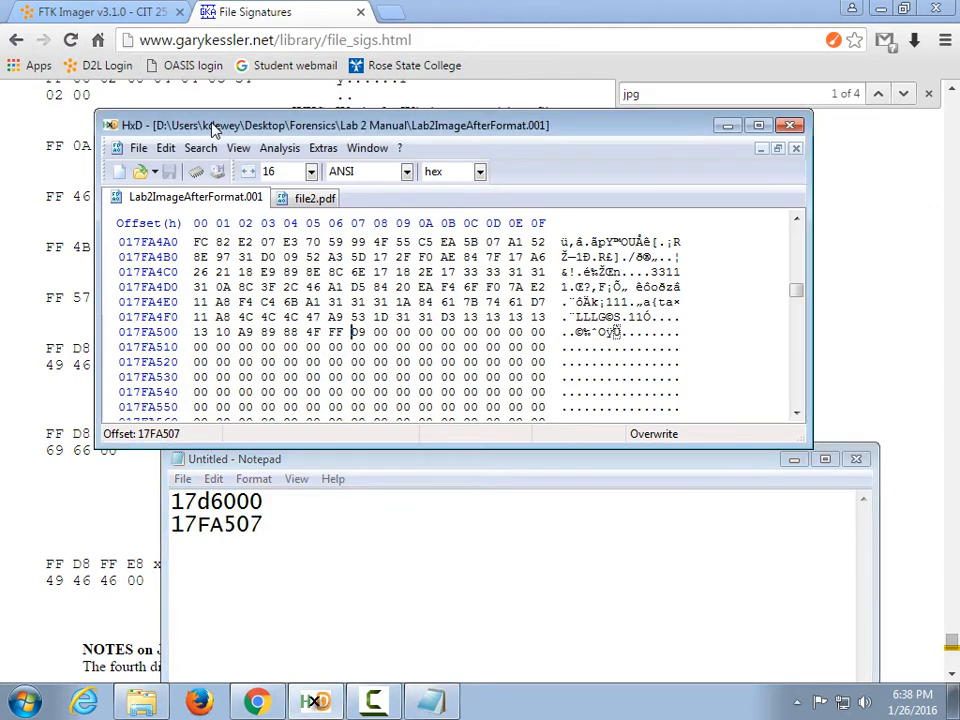
{"action": "left_click", "coordinate": [166, 148]}
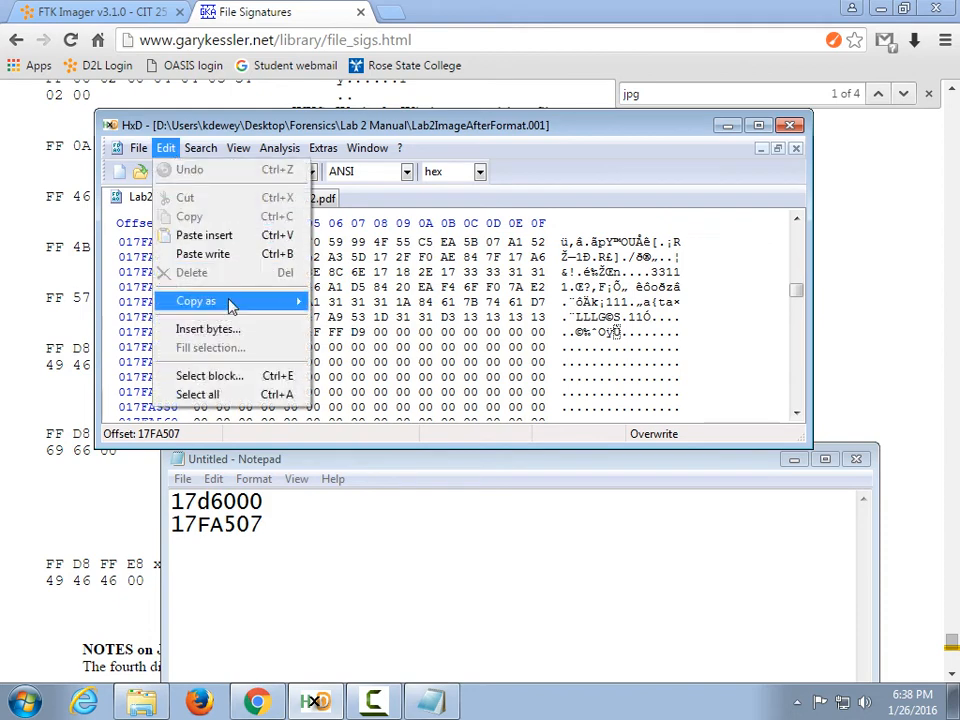
{"action": "left_click", "coordinate": [230, 377]}
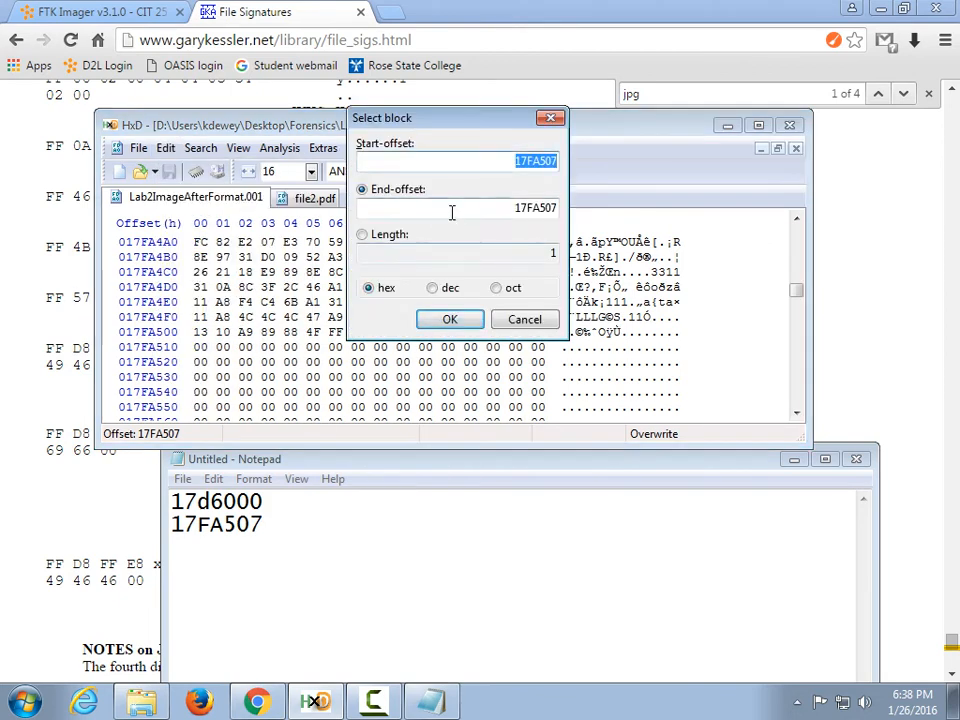
{"action": "type", "text": "17D6000"}
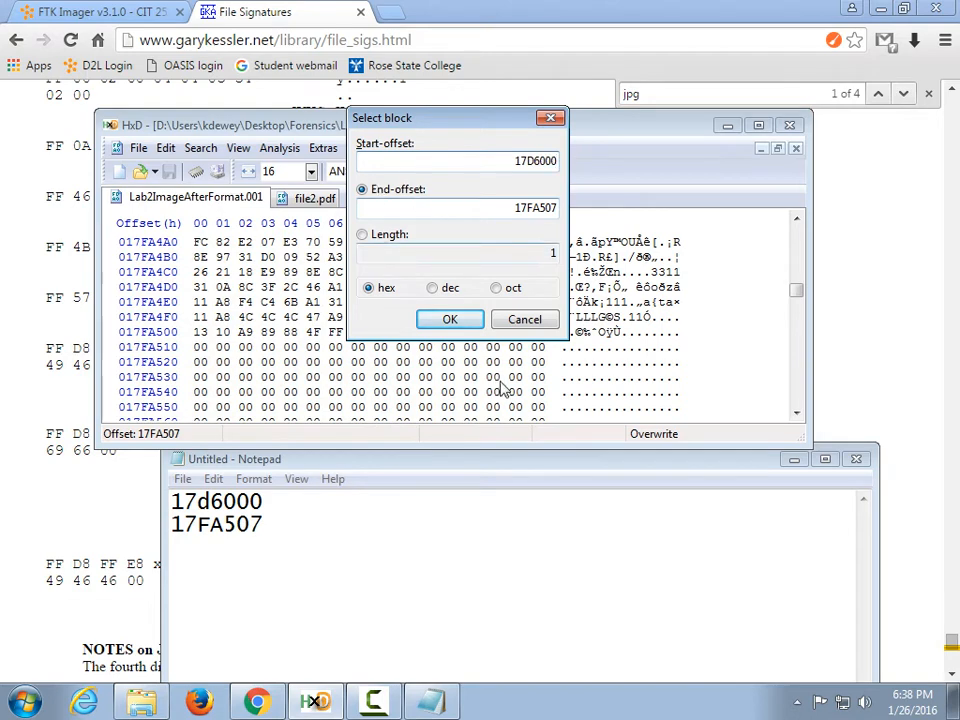
{"action": "key", "text": "Return"}
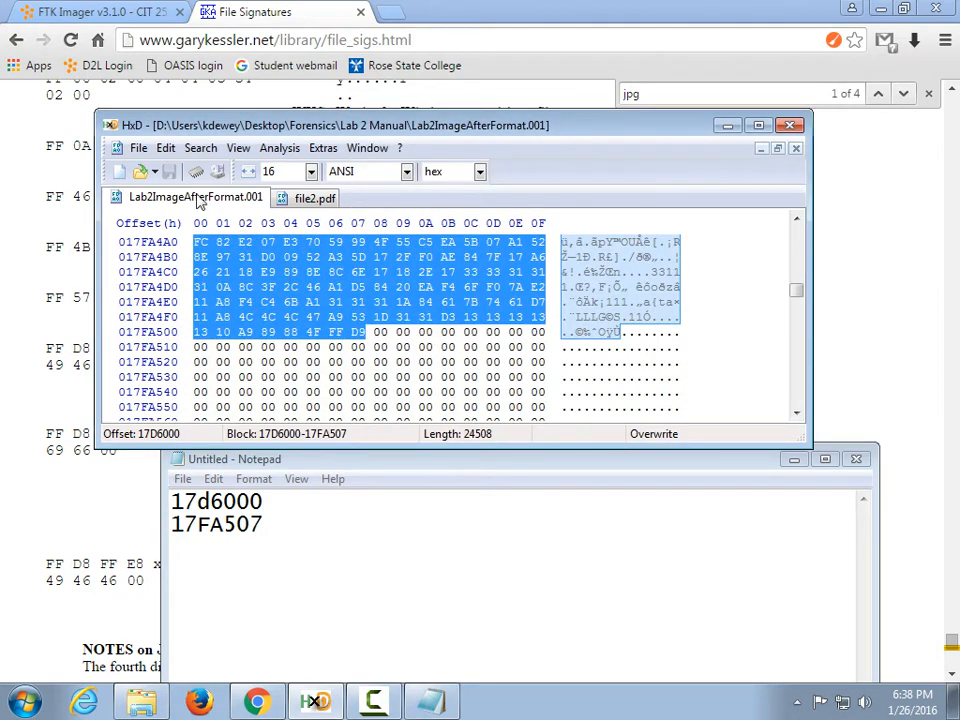
{"action": "left_click", "coordinate": [165, 148]}
{"action": "left_click", "coordinate": [190, 218]}
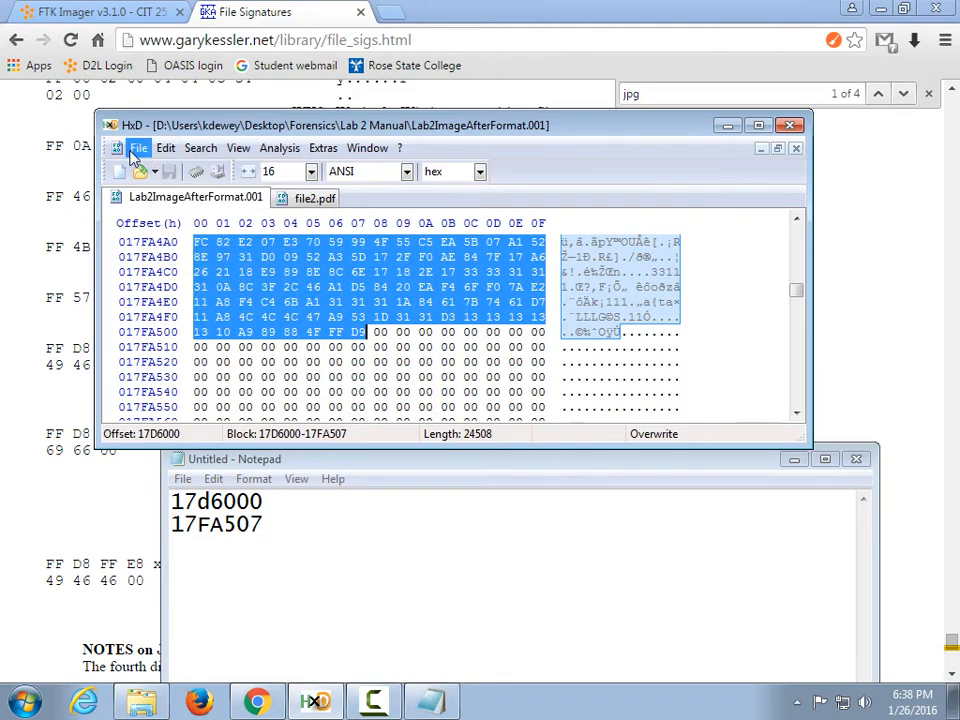
Paste the copied bytes into a new file and save it as jpg1.jpg.
{"action": "left_click", "coordinate": [138, 148]}
{"action": "left_click", "coordinate": [158, 169]}
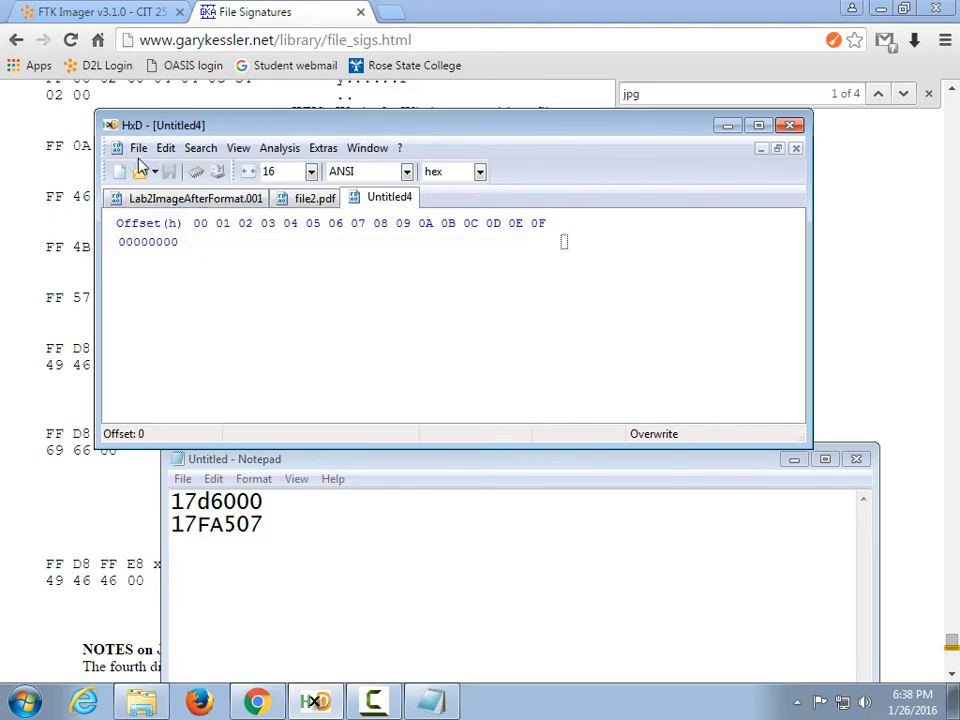
{"action": "left_click", "coordinate": [165, 148]}
{"action": "left_click", "coordinate": [204, 236]}
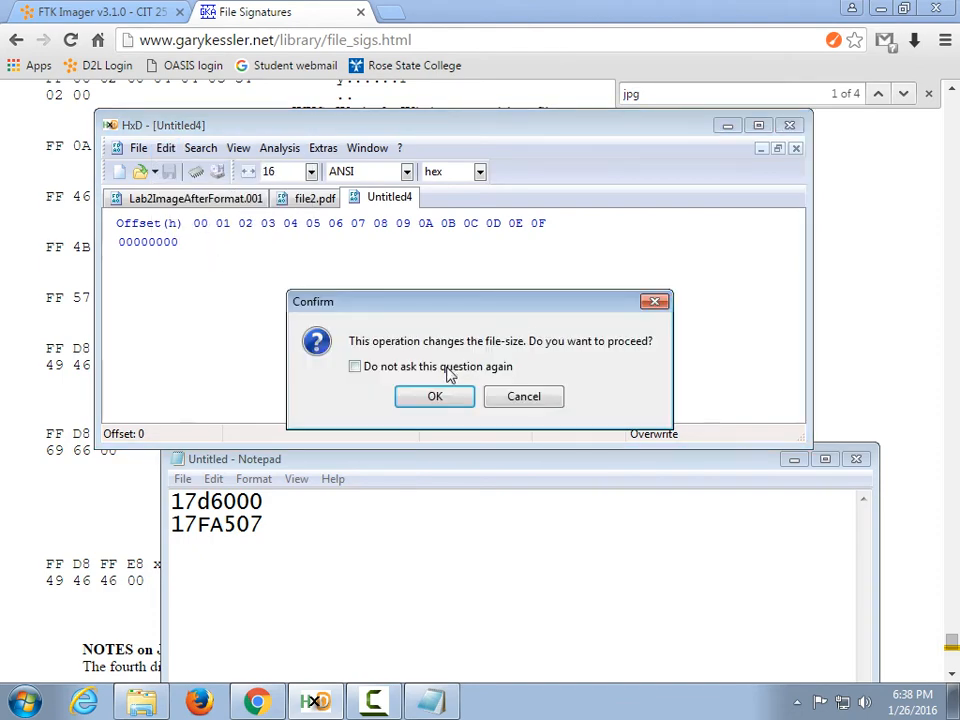
{"action": "left_click", "coordinate": [437, 394]}
{"action": "left_click", "coordinate": [169, 172]}
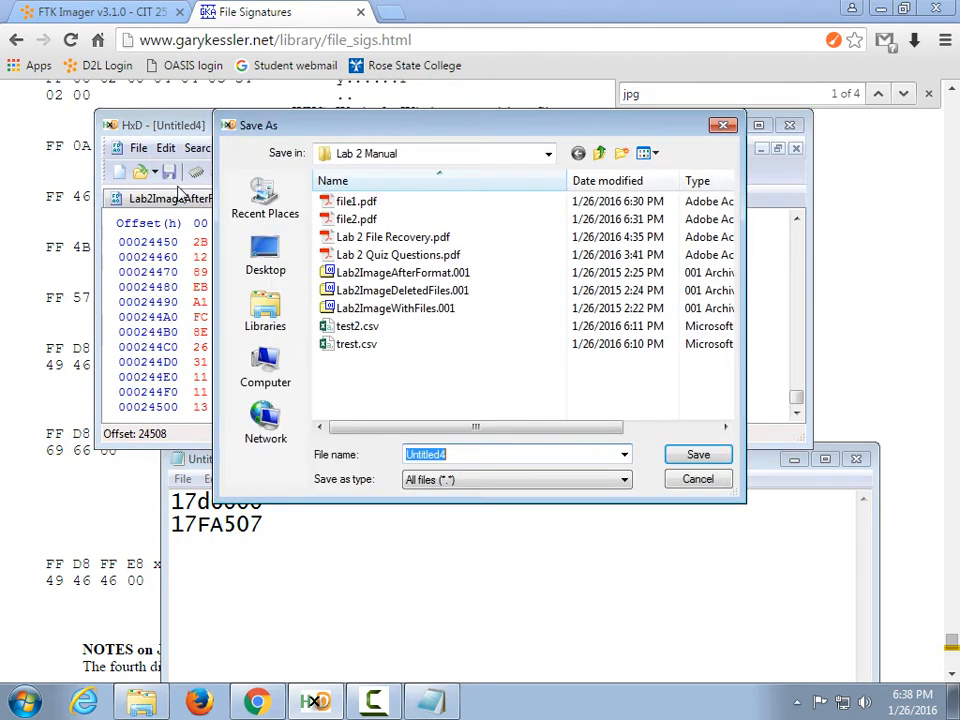
{"action": "type", "text": "lp"}
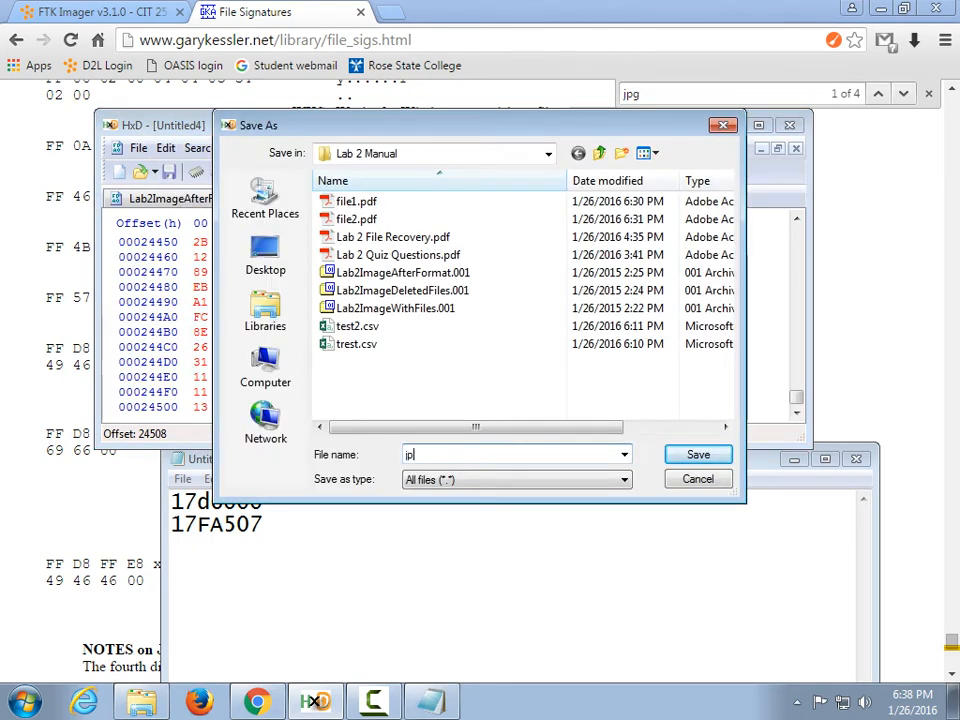
{"action": "type", "text": "g1.p"}
{"action": "key", "text": "Return"}
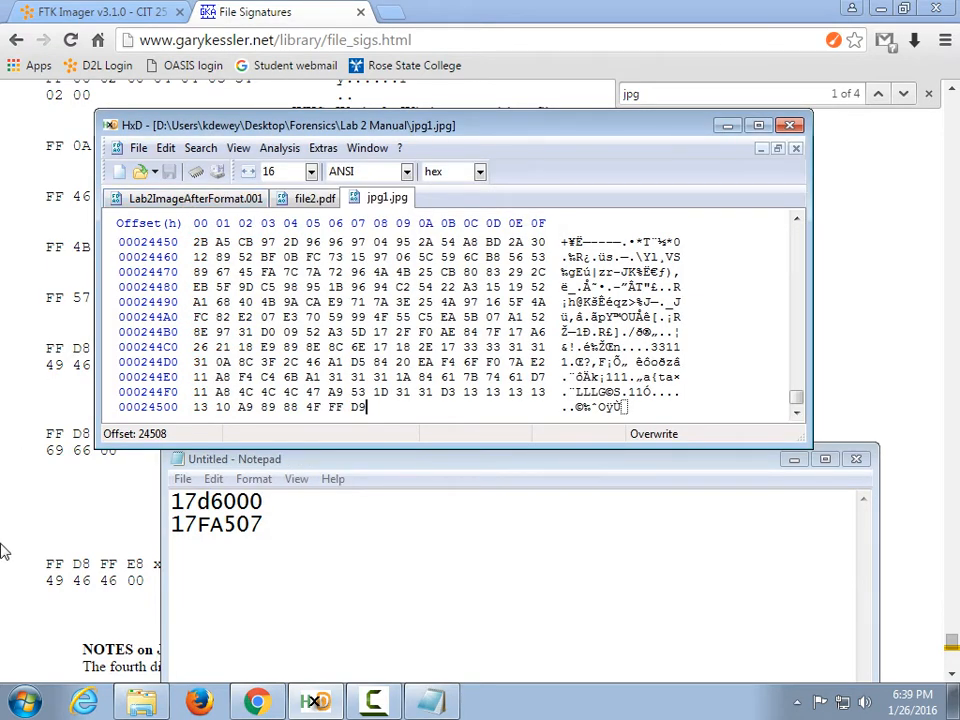
{"action": "left_click", "coordinate": [152, 710]}
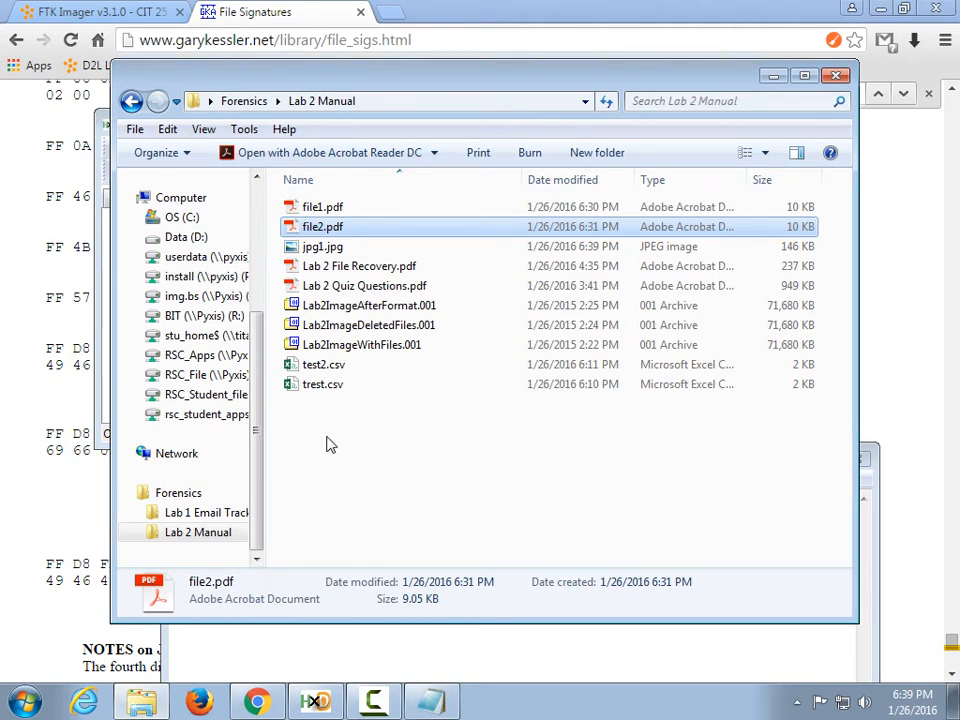
{"action": "double_click", "coordinate": [325, 247]}
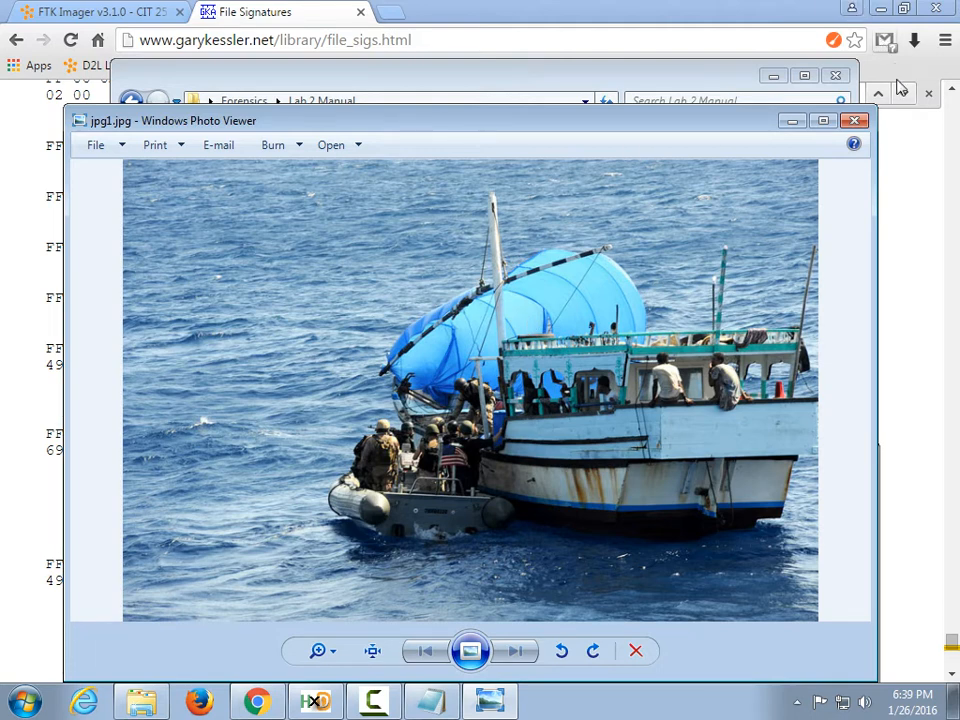
{"action": "left_click", "coordinate": [854, 120]}
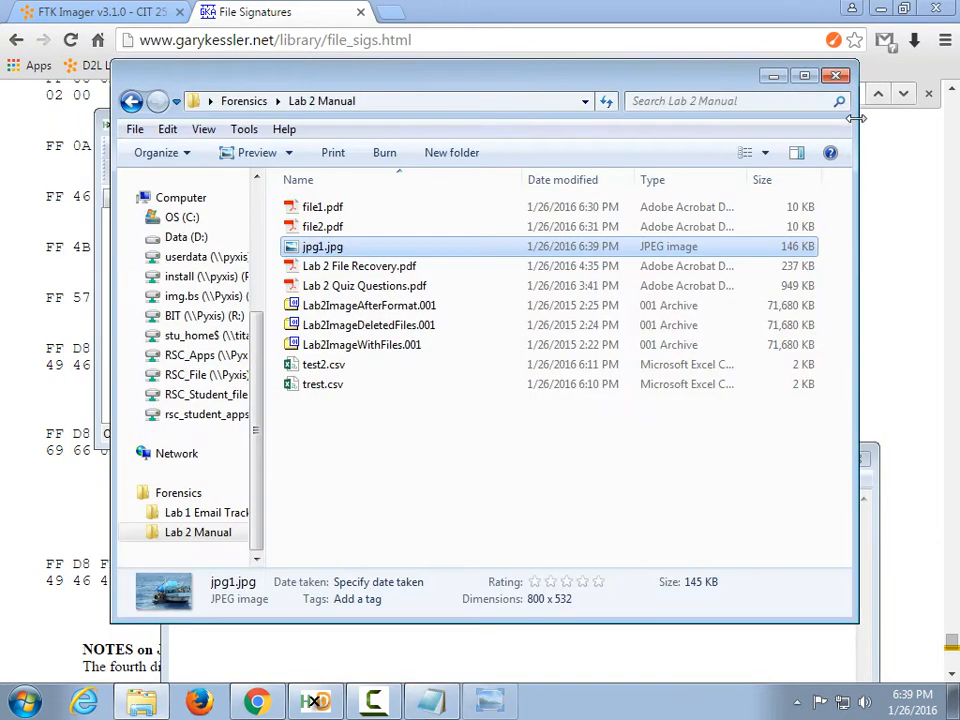
Arrange the Lab 2 Manual folder and HxD windows side by side.
{"action": "left_click", "coordinate": [35, 248]}
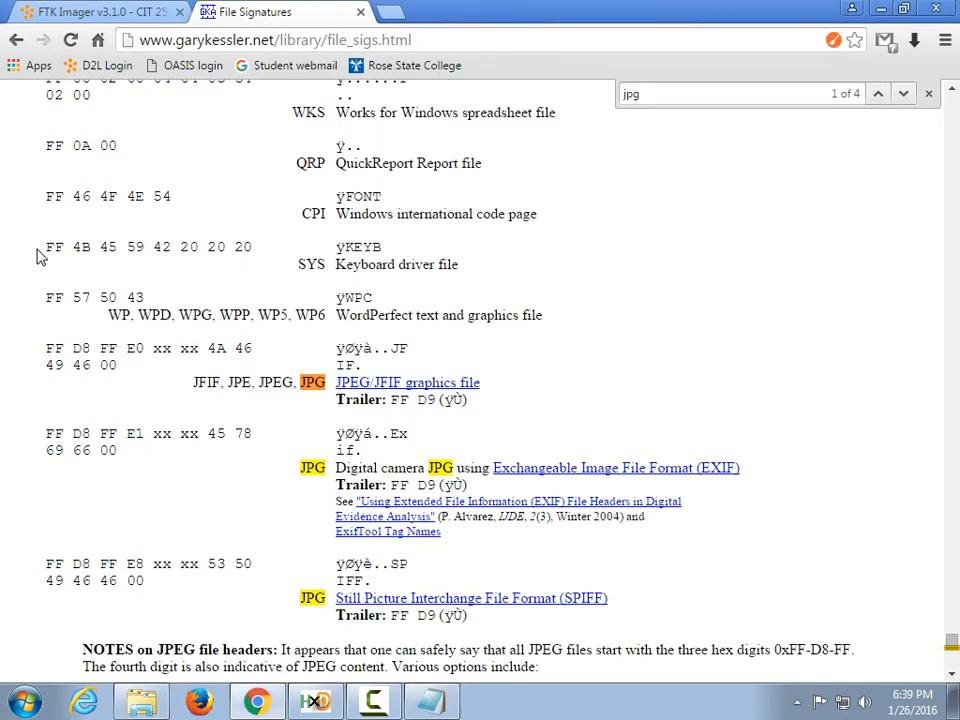
{"action": "left_click", "coordinate": [318, 703]}
{"action": "left_click", "coordinate": [141, 703]}
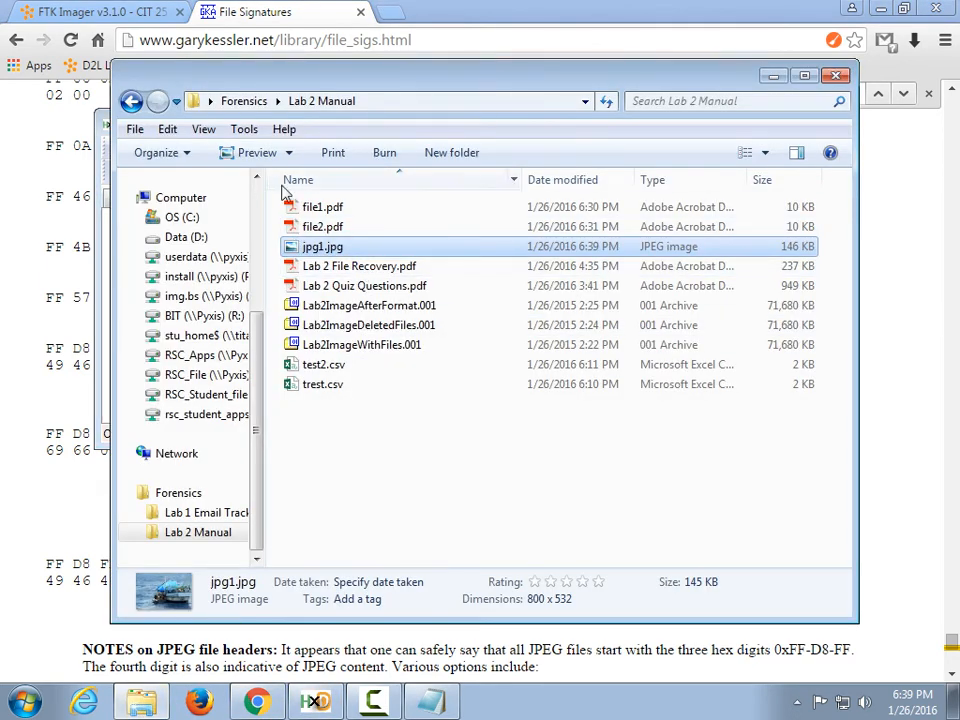
{"action": "key", "text": "BackSpace"}
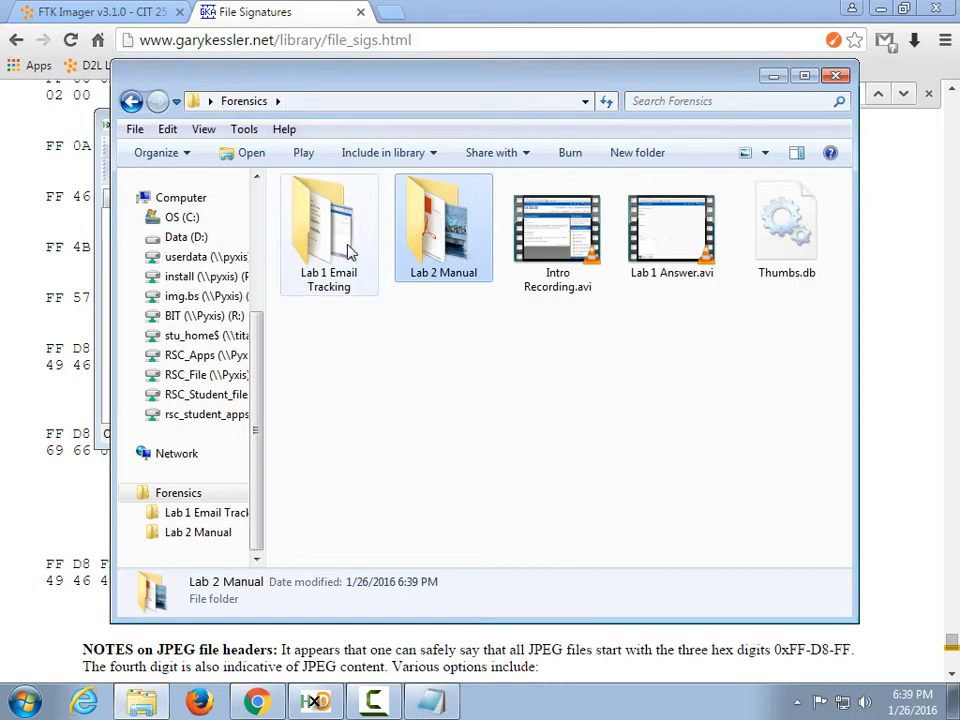
{"action": "key", "text": "Return"}
{"action": "left_click_drag", "start_coordinate": [360, 86], "coordinate": [677, 100]}
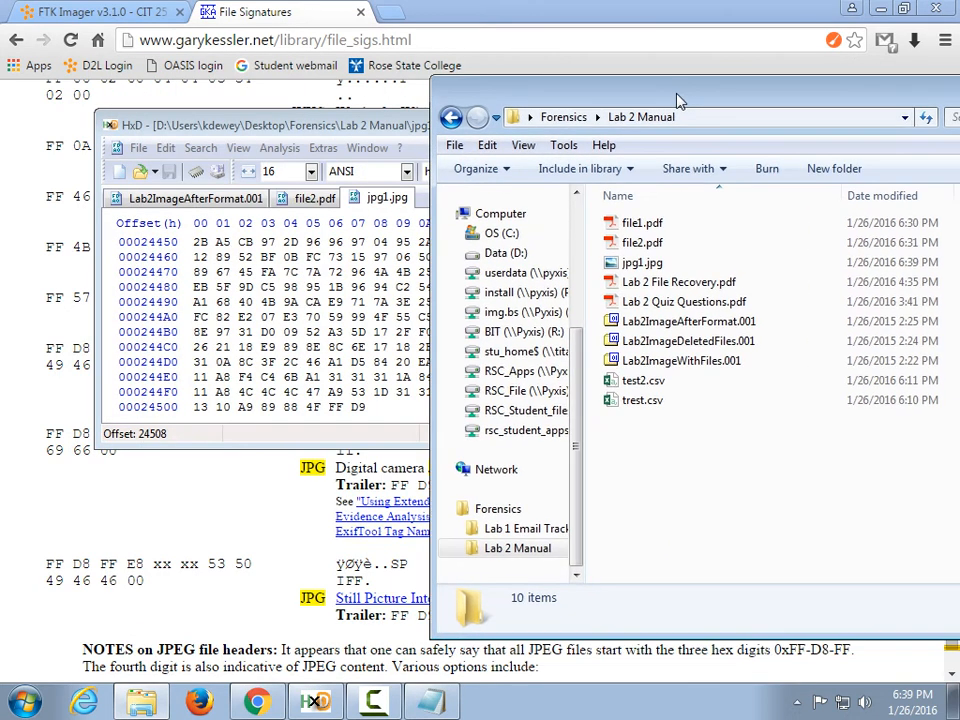
{"action": "left_click_drag", "start_coordinate": [300, 125], "coordinate": [243, 110]}
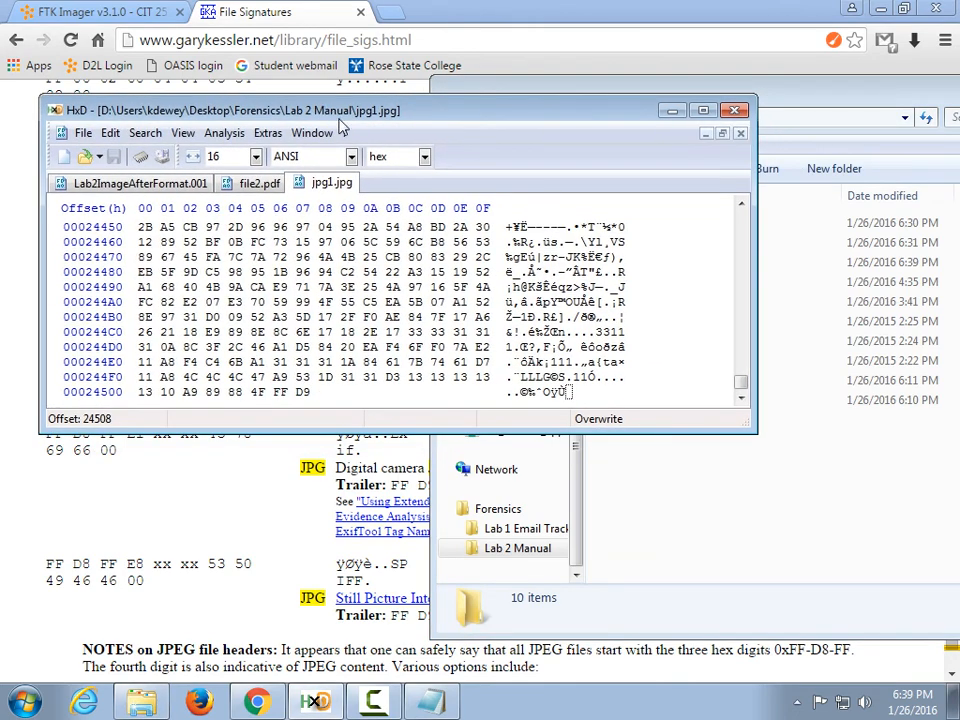
Close the jpg1.jpg and file2.pdf tabs in HxD.
{"action": "right_click", "coordinate": [350, 188]}
{"action": "left_click", "coordinate": [352, 195]}
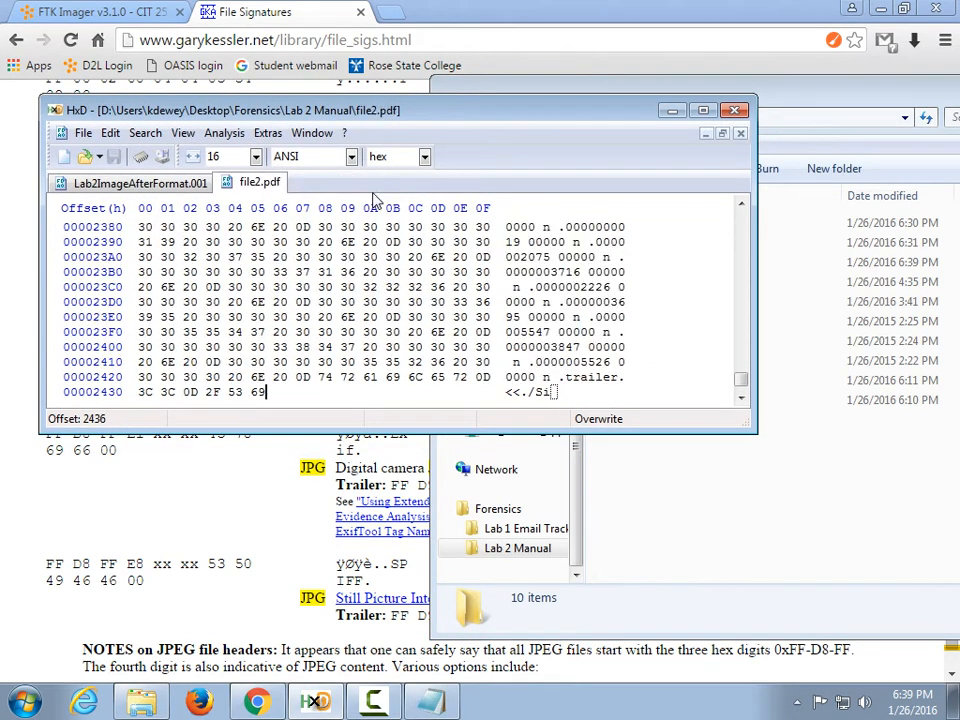
{"action": "right_click", "coordinate": [270, 188]}
{"action": "left_click", "coordinate": [292, 194]}
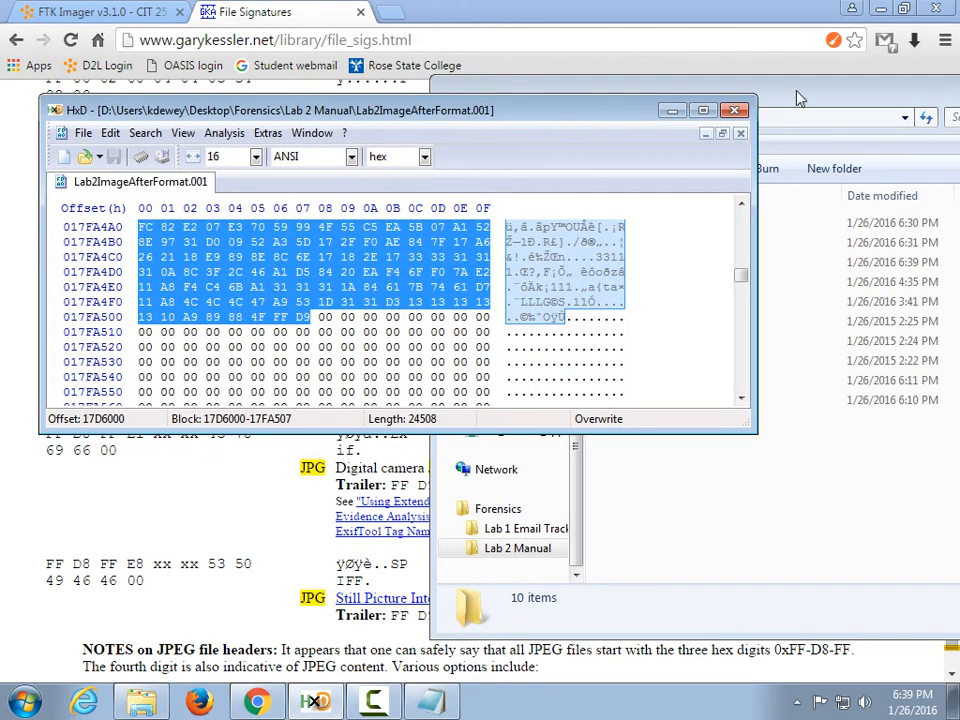
{"action": "left_click", "coordinate": [775, 185]}
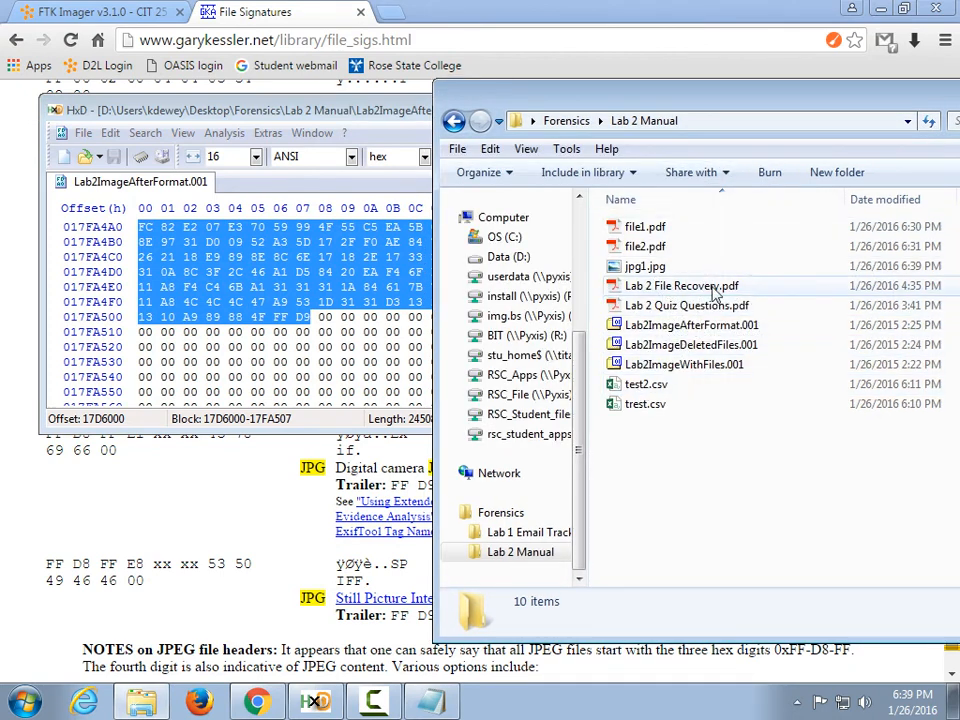
Load Lab 2 File Recovery.pdf into HxD and jump to its final bytes to find the %%EOF trailer.
{"action": "left_click_drag", "start_coordinate": [714, 288], "coordinate": [336, 321]}
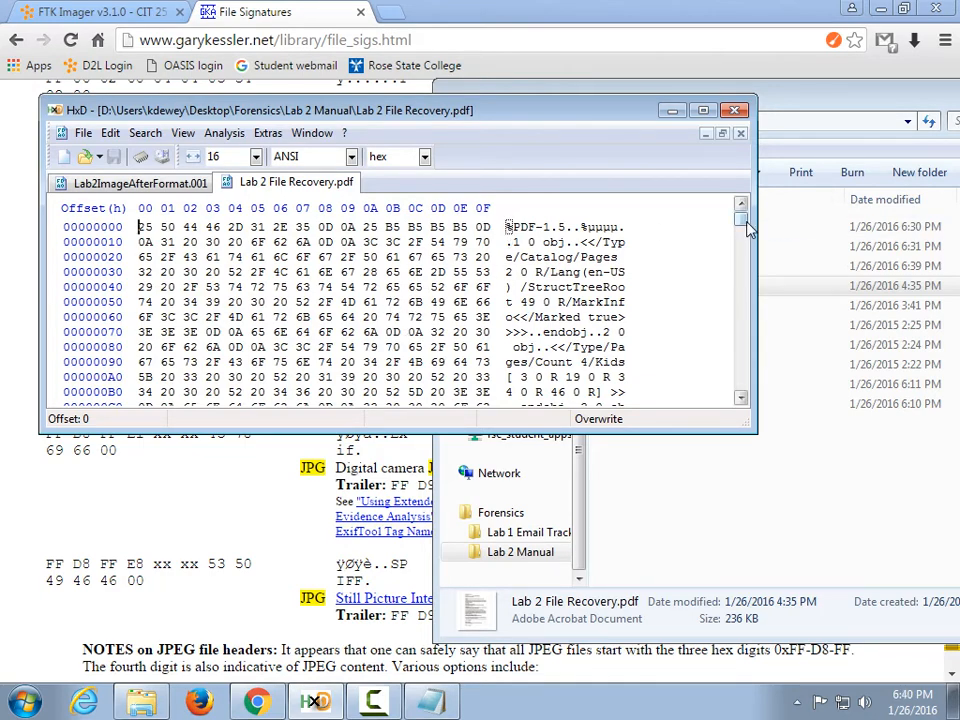
{"action": "left_click_drag", "start_coordinate": [740, 218], "coordinate": [748, 418]}
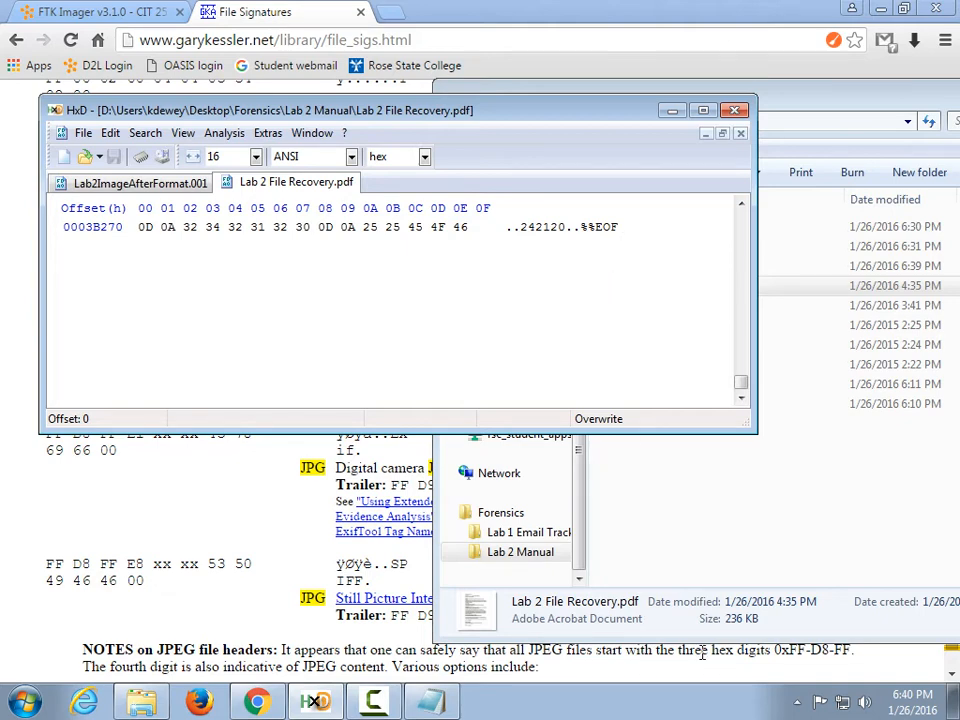
{"action": "left_click", "coordinate": [806, 533]}
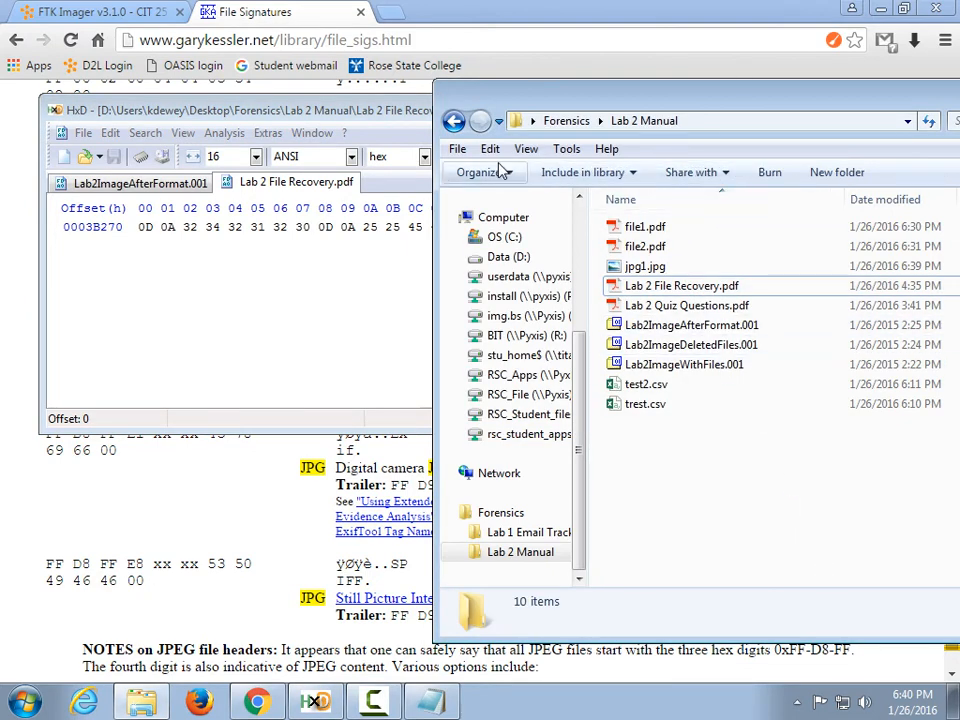
In the Lab 2 Manual folder, compress Lab 2 File Recovery.pdf into a Lab 2 File Recovery.7z archive.
{"action": "left_click", "coordinate": [454, 121]}
{"action": "double_click", "coordinate": [664, 259]}
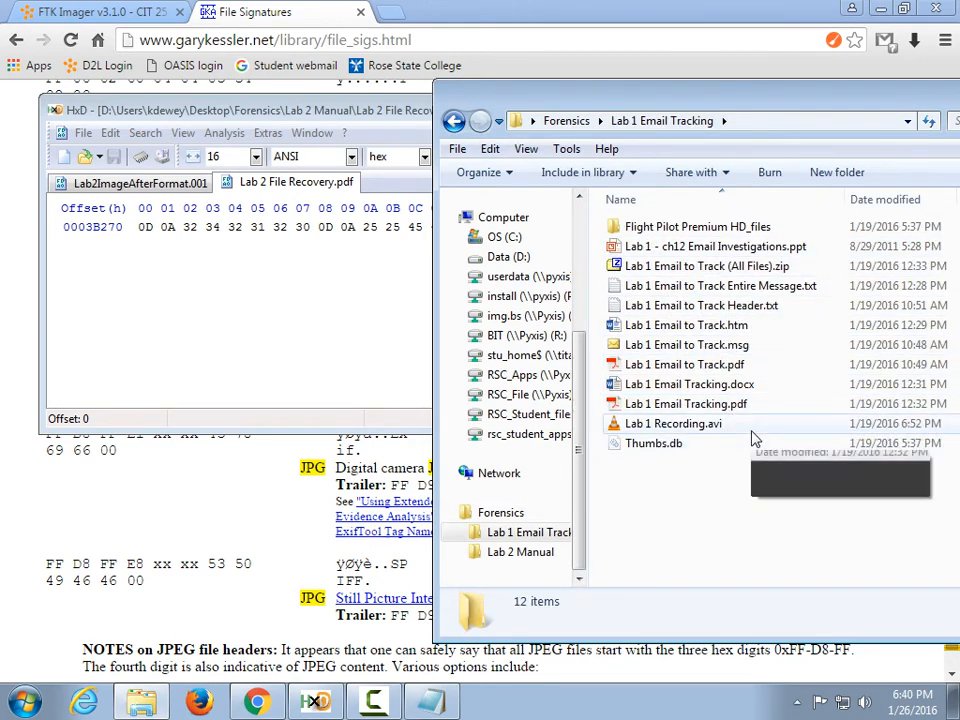
{"action": "left_click", "coordinate": [453, 122]}
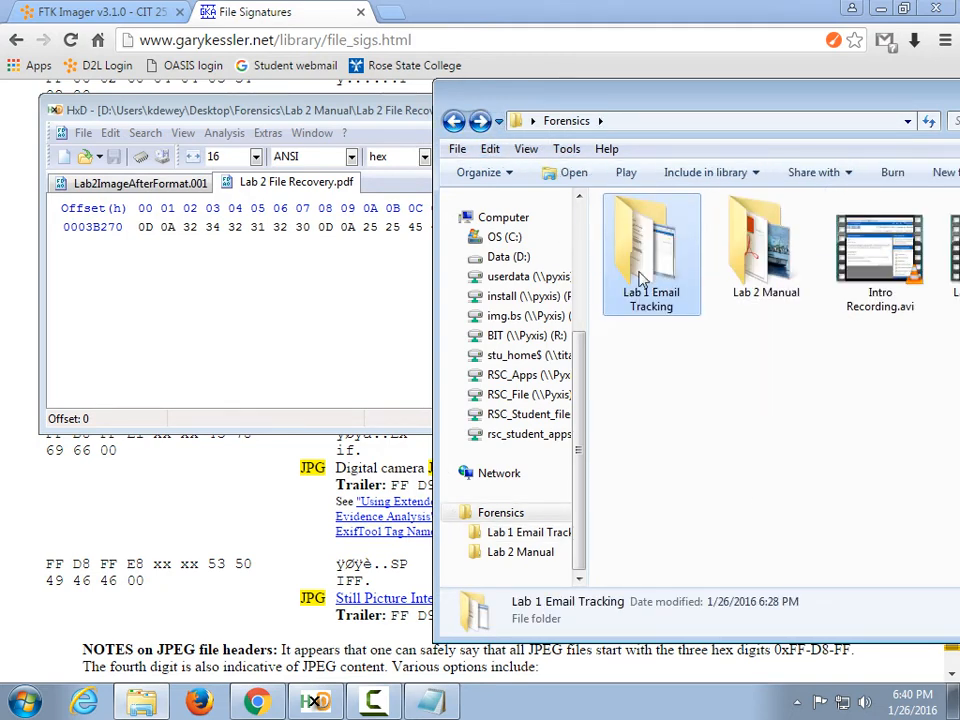
{"action": "double_click", "coordinate": [762, 240]}
{"action": "right_click", "coordinate": [652, 286]}
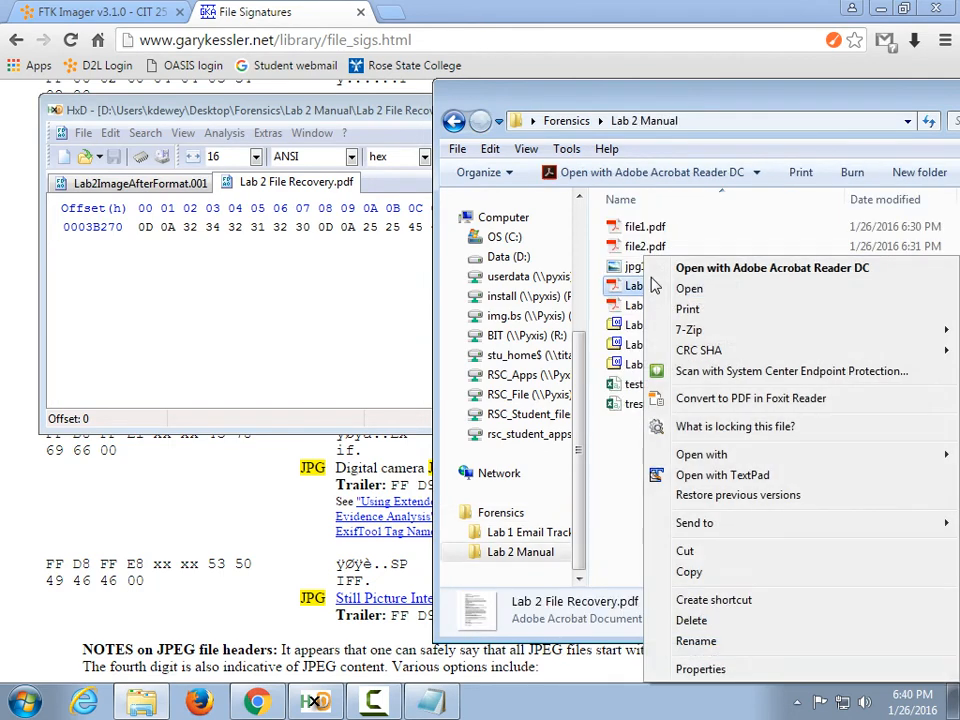
{"action": "mouse_move", "coordinate": [632, 333]}
{"action": "left_click", "coordinate": [600, 331]}
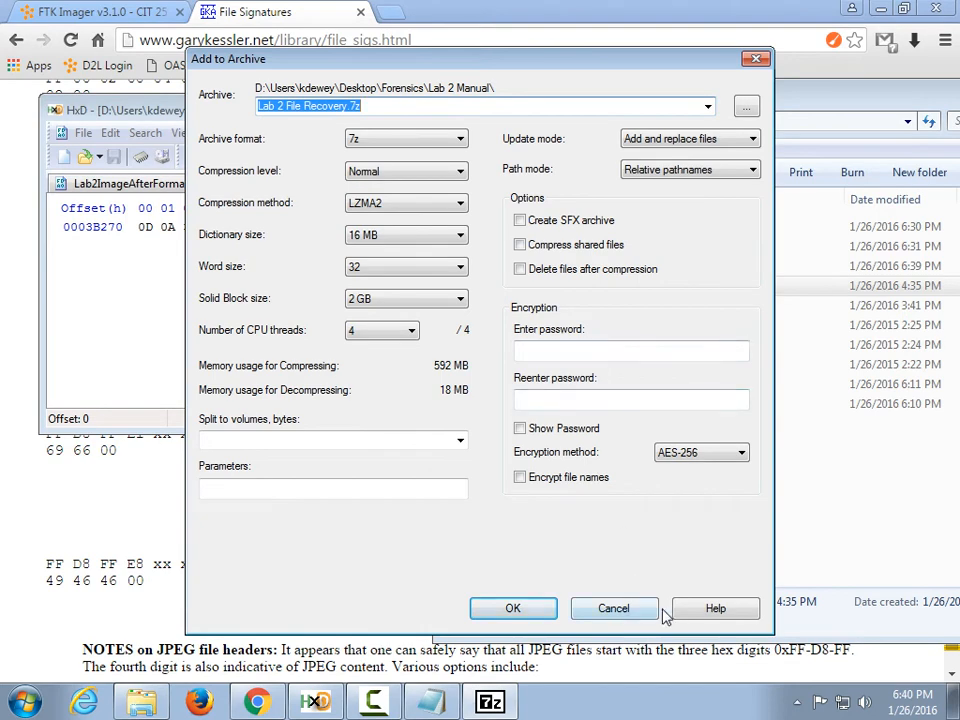
{"action": "left_click", "coordinate": [513, 608]}
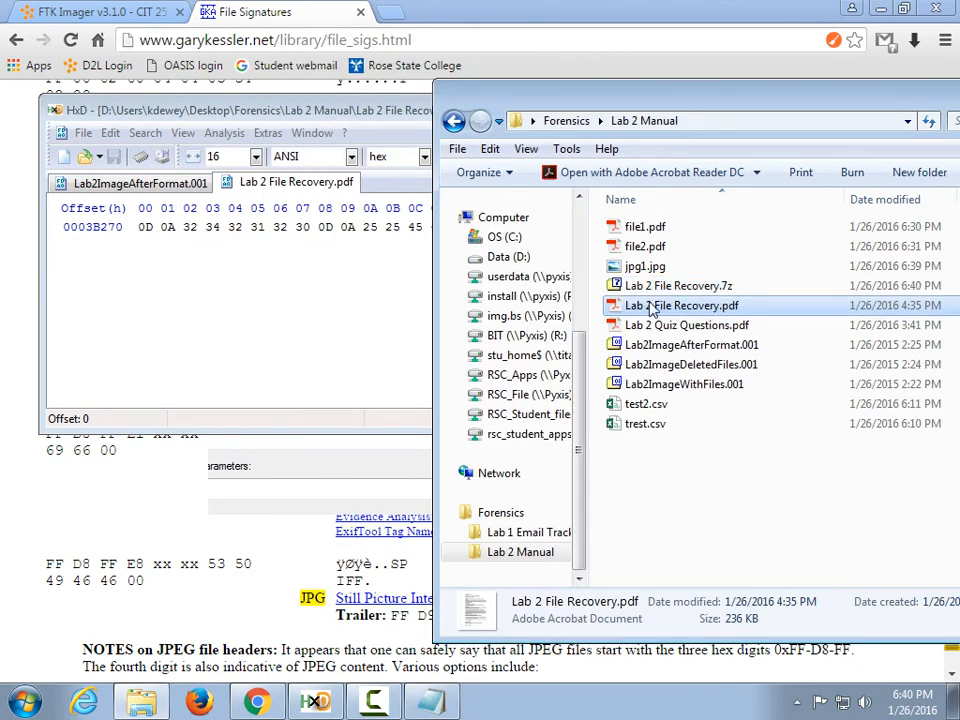
Load Lab 2 File Recovery.7z into HxD and inspect its trailer ending at row 00031E90.
{"action": "left_click_drag", "start_coordinate": [490, 286], "coordinate": [233, 287]}
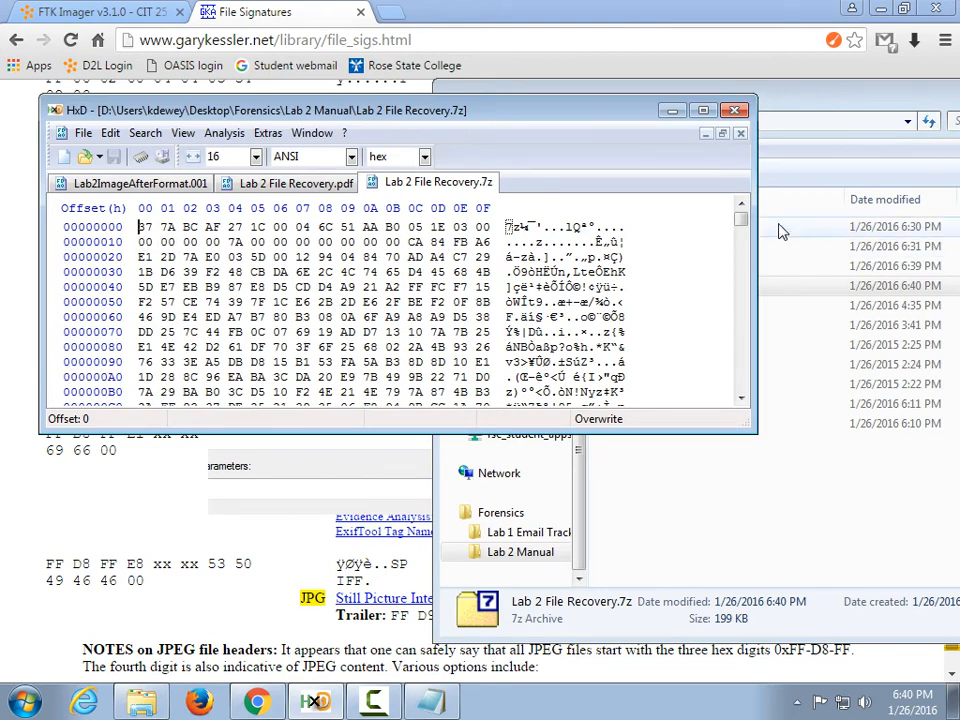
{"action": "left_click_drag", "start_coordinate": [740, 224], "coordinate": [743, 403]}
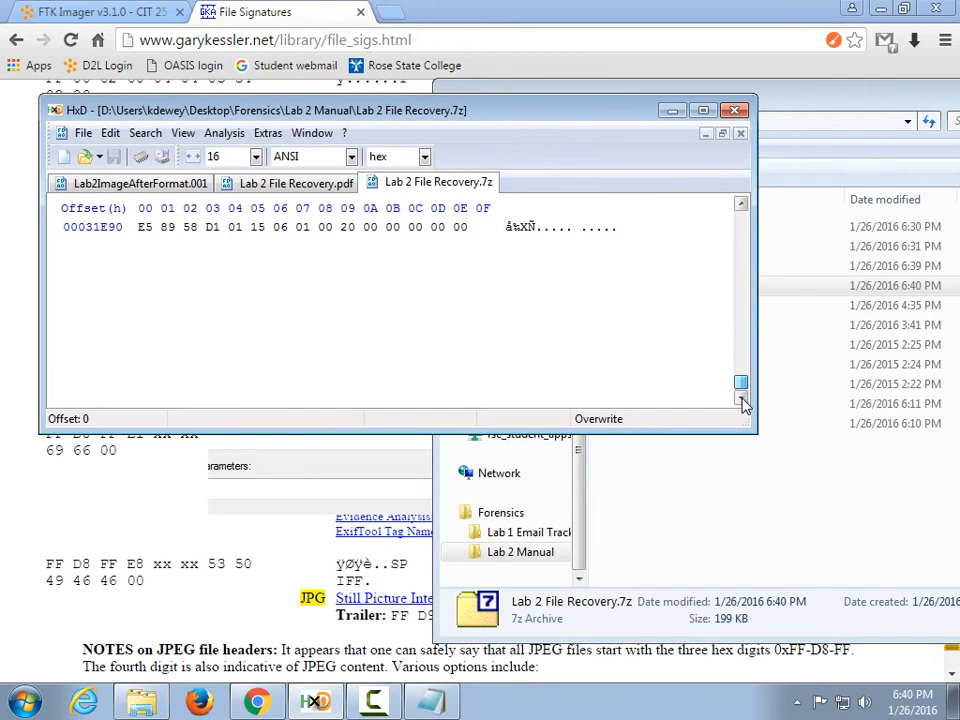
{"action": "scroll", "coordinate": [456, 331], "scroll_direction": "up", "scroll_amount": 1}
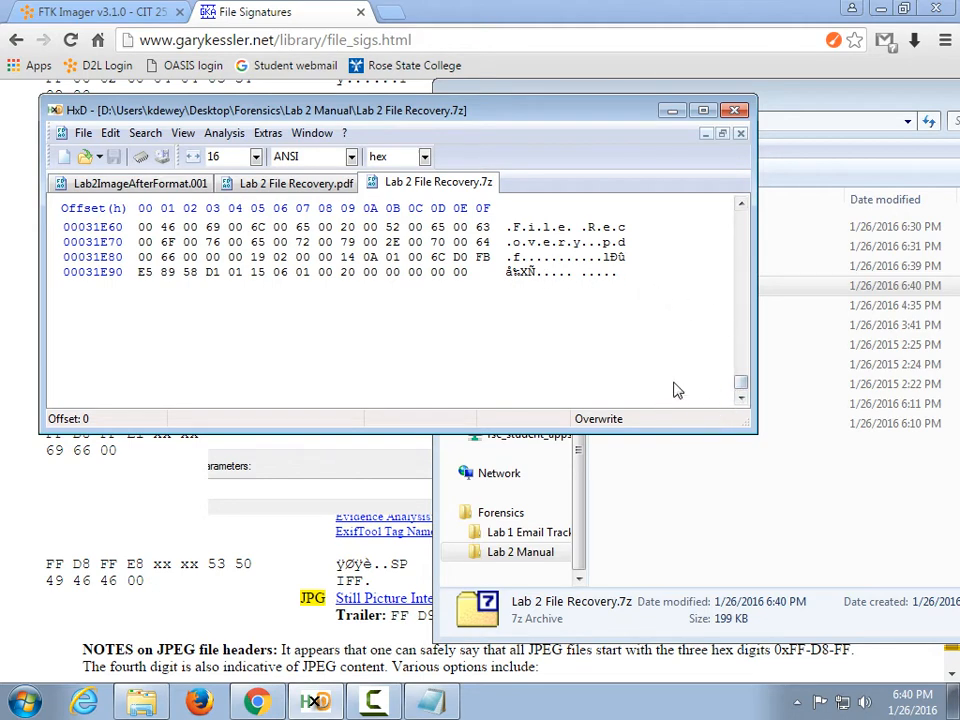
{"action": "left_click", "coordinate": [718, 503]}
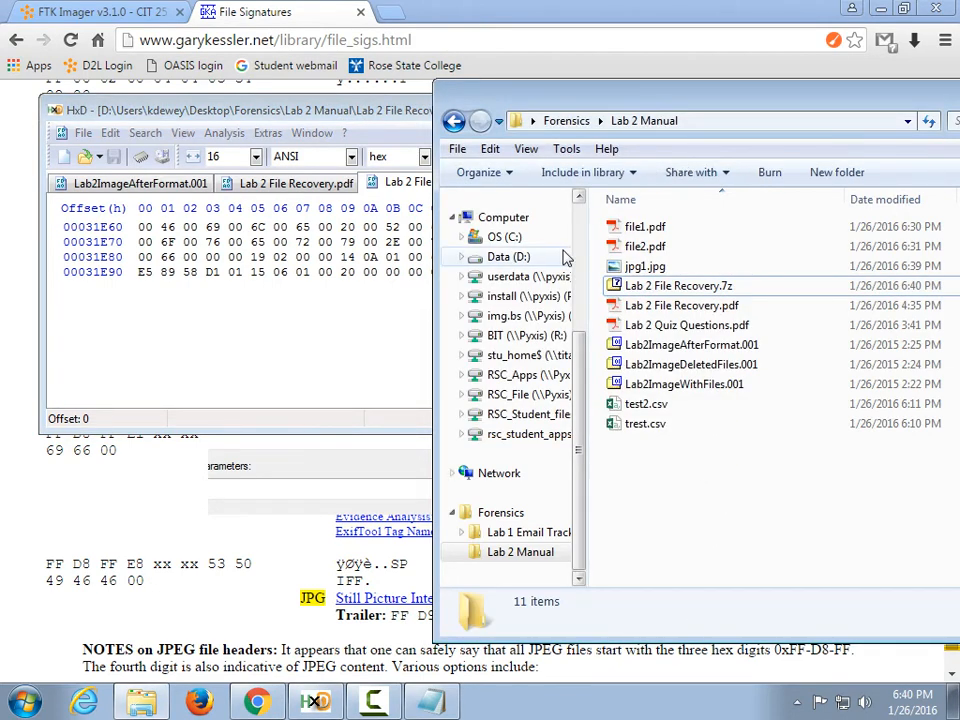
Open Lab 1 Email Tracking.docx from the Lab 1 Email Tracking folder in Word.
{"action": "left_click", "coordinate": [454, 124]}
{"action": "double_click", "coordinate": [628, 300]}
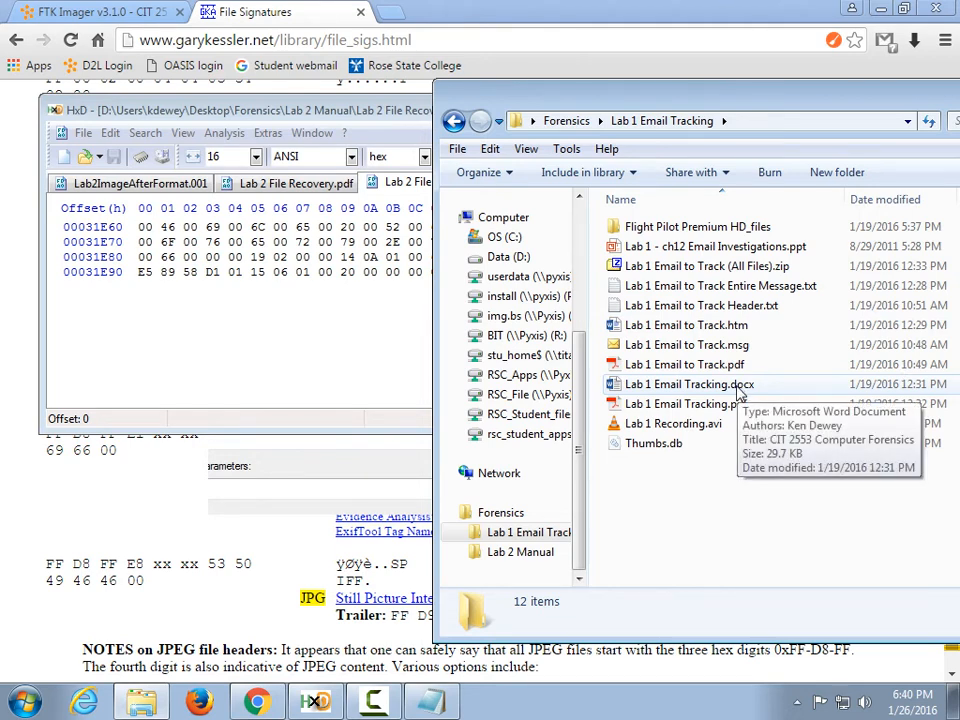
{"action": "double_click", "coordinate": [738, 390]}
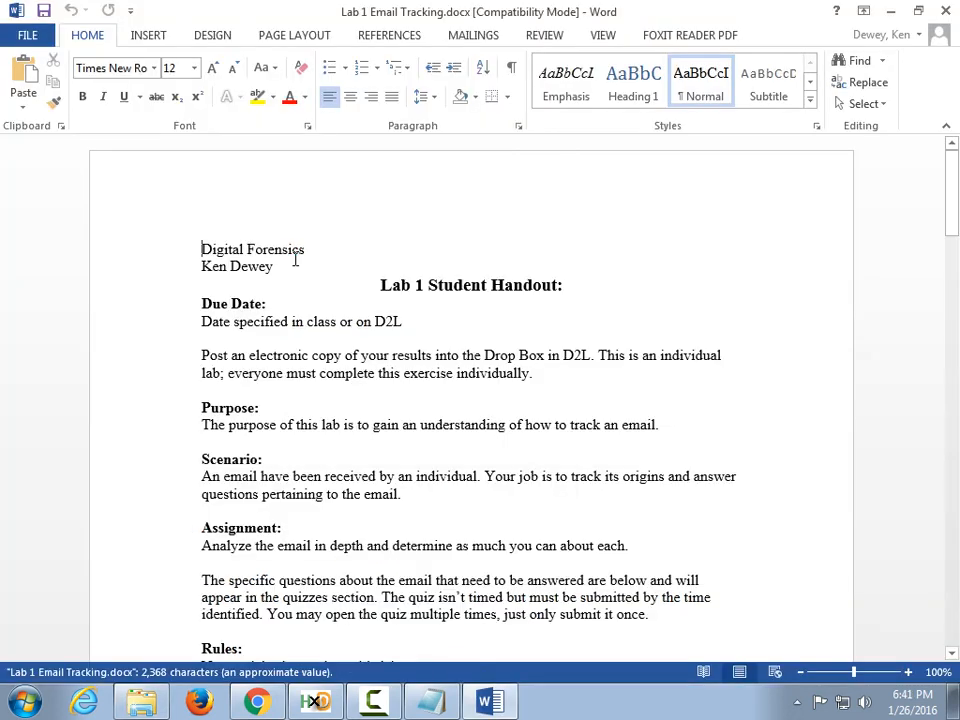
Save a Word 97-2003 Document (*.doc) copy of it, then close Word.
{"action": "left_click", "coordinate": [28, 35]}
{"action": "left_click", "coordinate": [70, 222]}
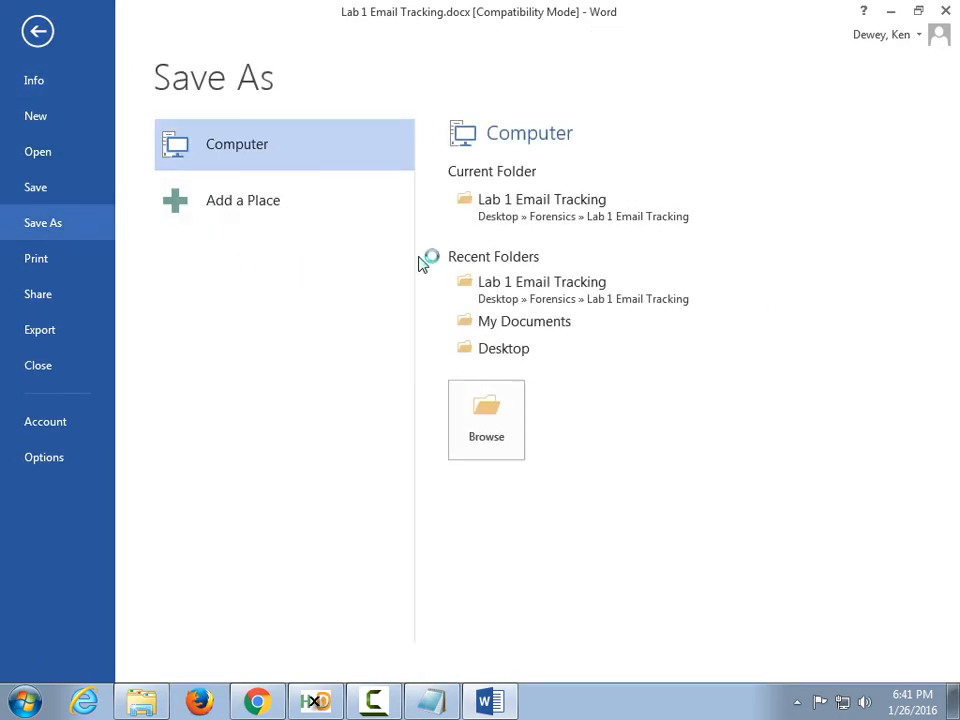
{"action": "left_click", "coordinate": [505, 428]}
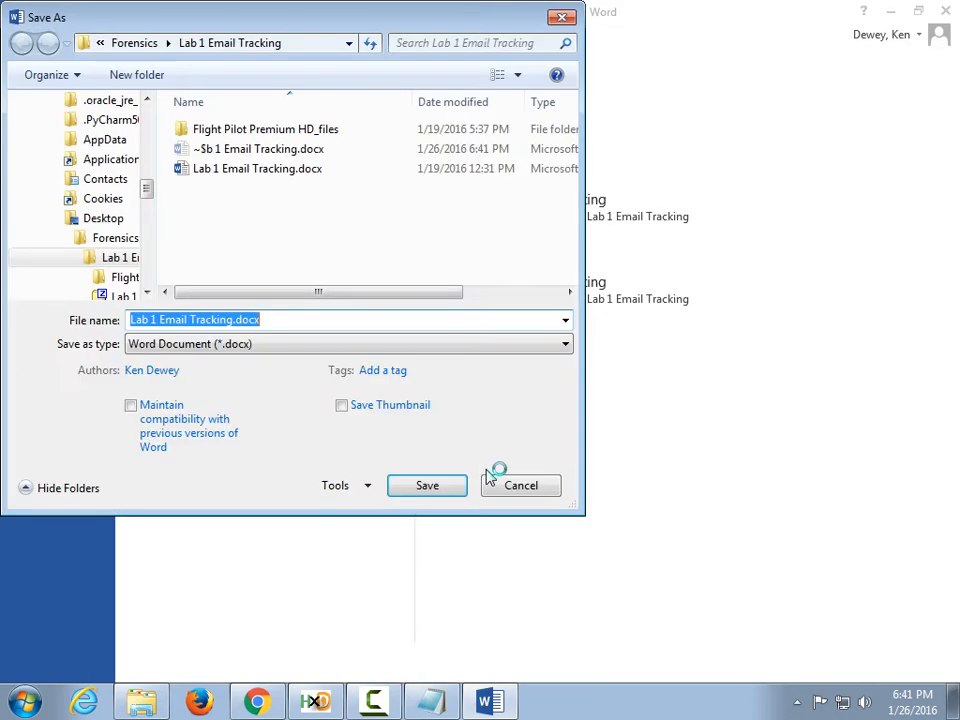
{"action": "left_click", "coordinate": [258, 344]}
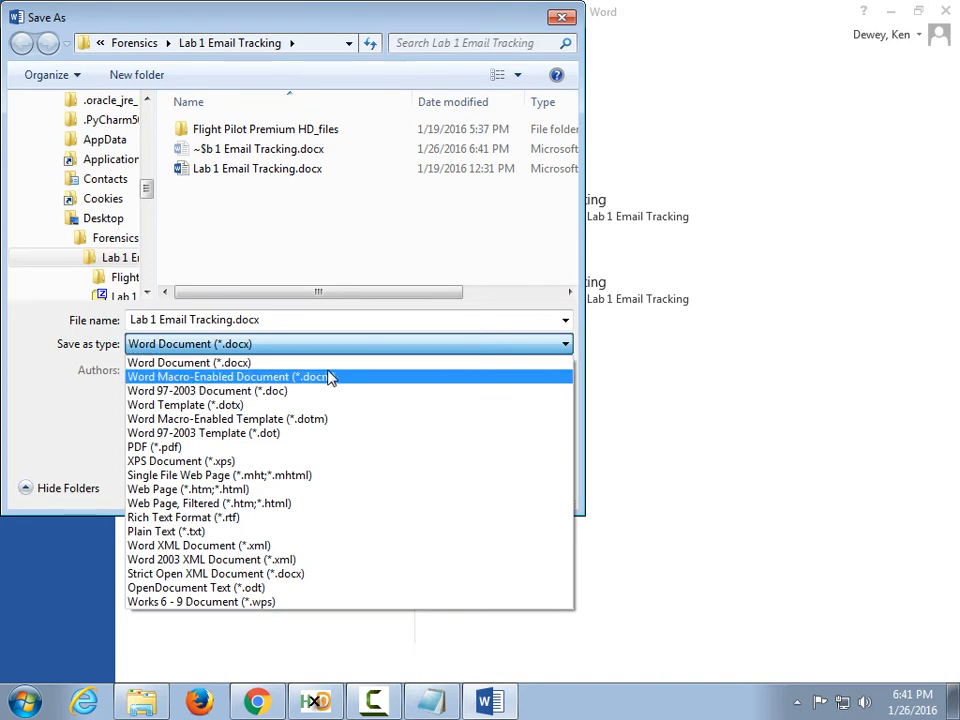
{"action": "left_click", "coordinate": [388, 391]}
{"action": "left_click", "coordinate": [441, 450]}
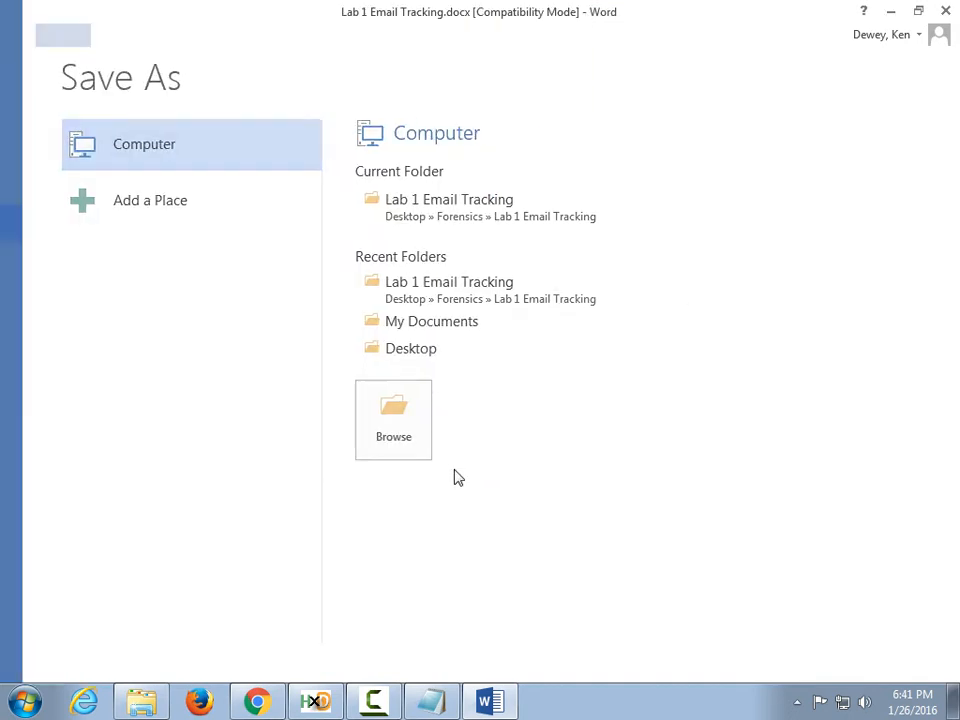
{"action": "left_click", "coordinate": [943, 10]}
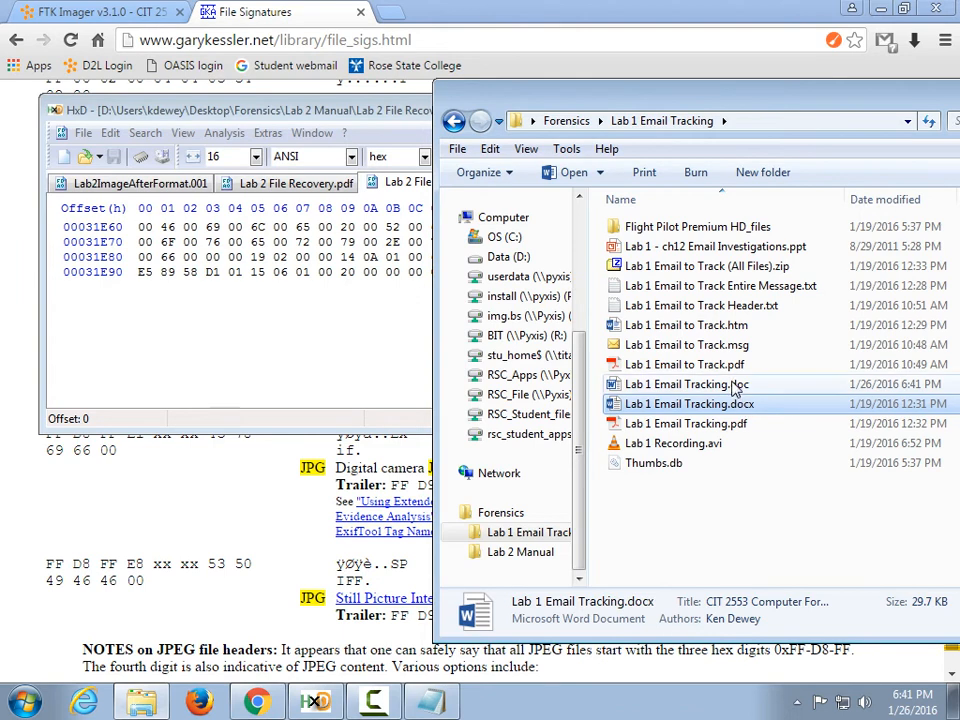
Load Lab 1 Email Tracking.doc into HxD and compare its D0 CF 11 E0 A1 B1 1A E1 header with its zero-filled end.
{"action": "left_click_drag", "start_coordinate": [660, 384], "coordinate": [326, 354]}
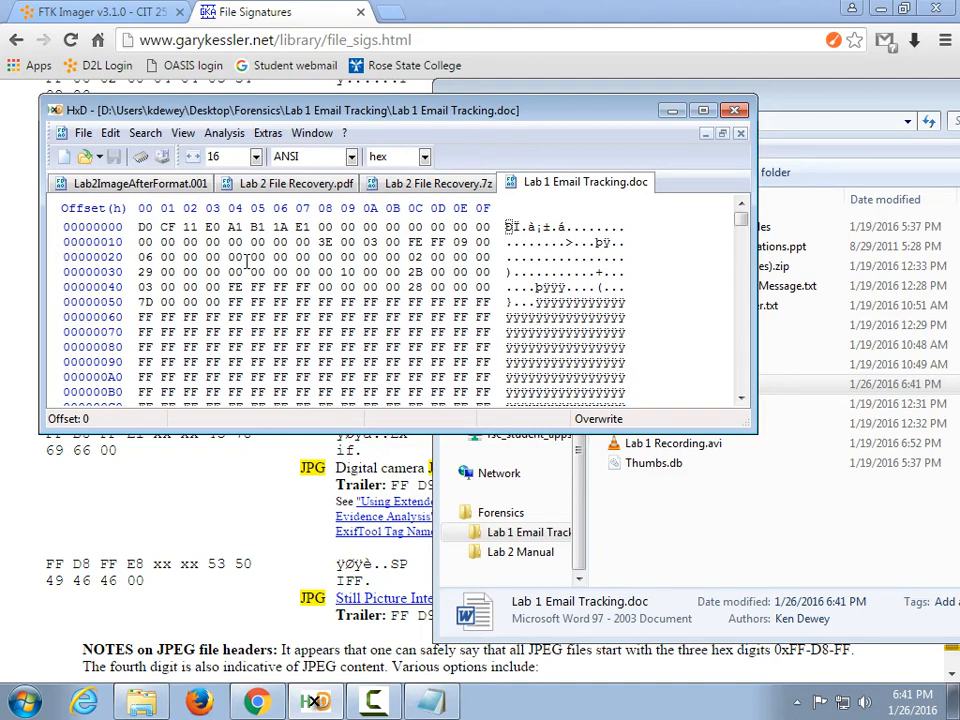
{"action": "left_click_drag", "start_coordinate": [741, 217], "coordinate": [742, 412]}
{"action": "scroll", "coordinate": [741, 408], "scroll_direction": "up", "scroll_amount": 5}
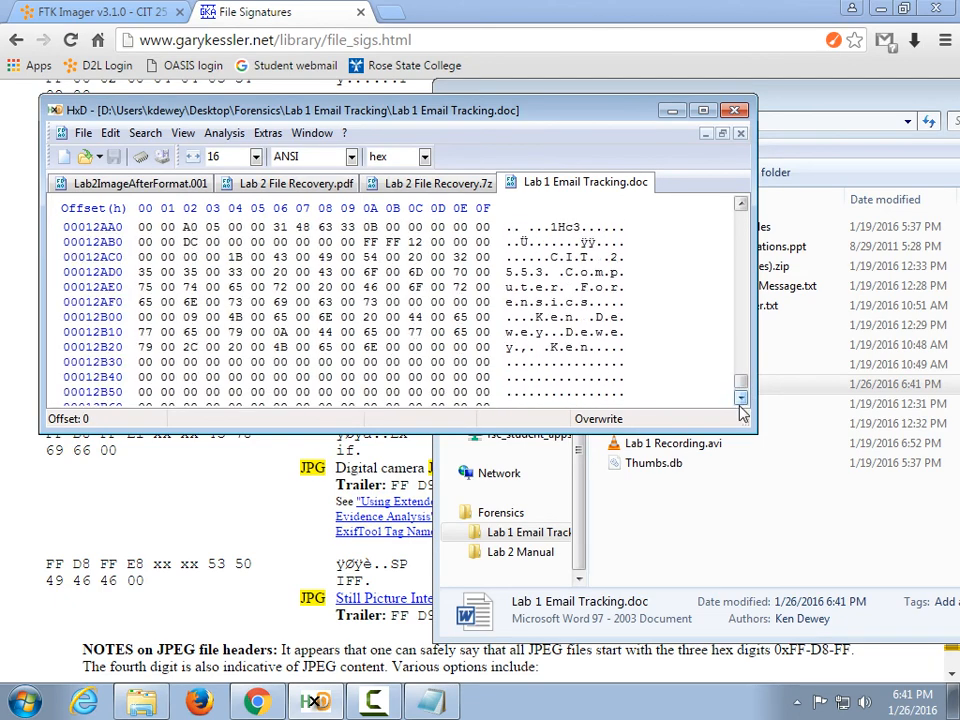
{"action": "scroll", "coordinate": [667, 381], "scroll_direction": "up", "scroll_amount": 7}
{"action": "scroll", "coordinate": [667, 387], "scroll_direction": "up", "scroll_amount": 14}
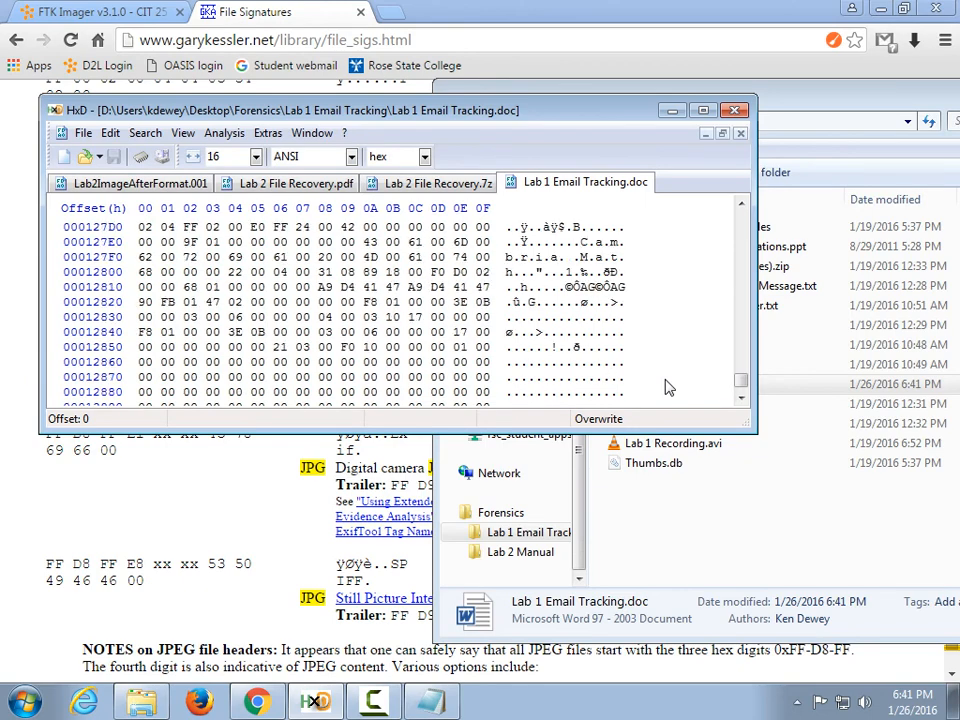
{"action": "scroll", "coordinate": [667, 387], "scroll_direction": "down", "scroll_amount": 1}
{"action": "scroll", "coordinate": [667, 387], "scroll_direction": "up", "scroll_amount": 11}
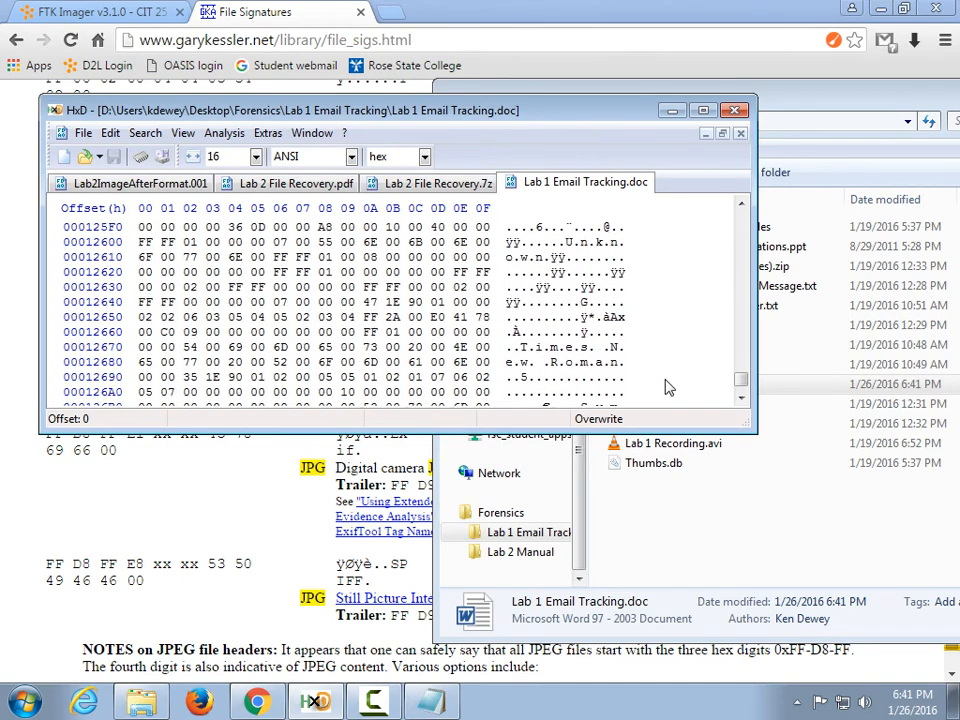
{"action": "scroll", "coordinate": [667, 387], "scroll_direction": "down", "scroll_amount": 20}
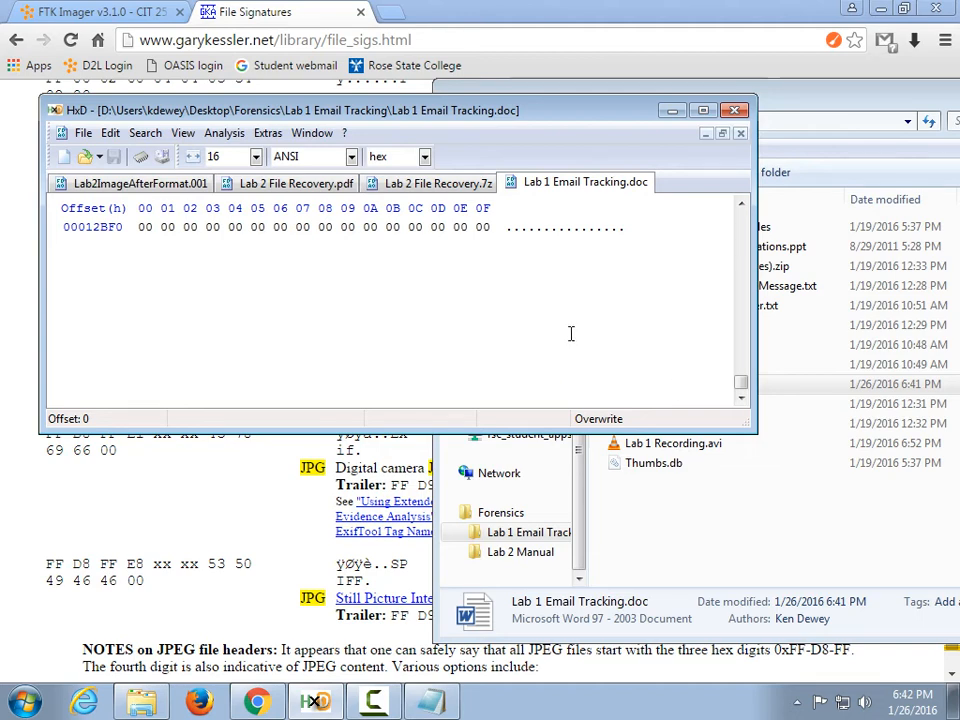
{"action": "scroll", "coordinate": [560, 310], "scroll_direction": "up", "scroll_amount": 4}
{"action": "scroll", "coordinate": [557, 307], "scroll_direction": "up", "scroll_amount": 5}
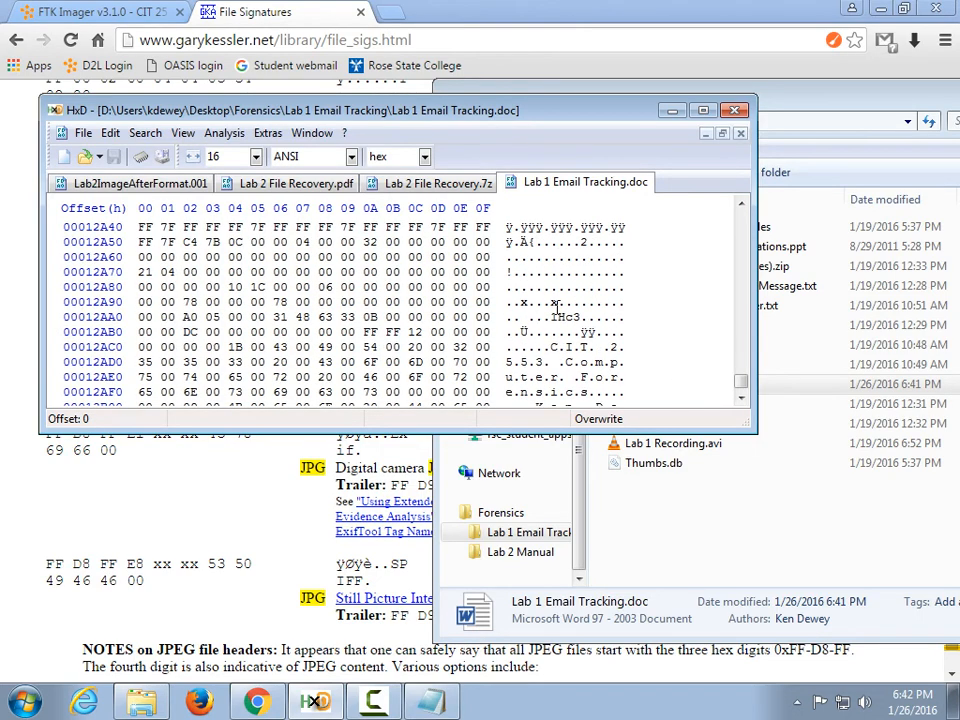
{"action": "scroll", "coordinate": [572, 317], "scroll_direction": "down", "scroll_amount": 2}
{"action": "scroll", "coordinate": [556, 343], "scroll_direction": "down", "scroll_amount": 1}
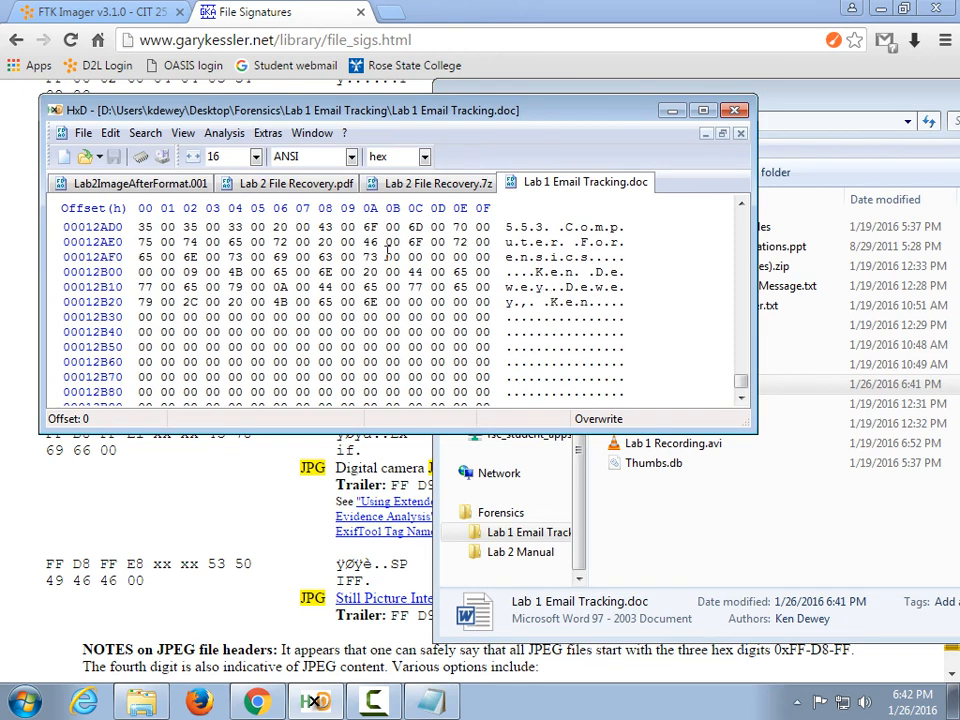
{"action": "scroll", "coordinate": [408, 355], "scroll_direction": "down", "scroll_amount": 6}
{"action": "scroll", "coordinate": [410, 357], "scroll_direction": "up", "scroll_amount": 2}
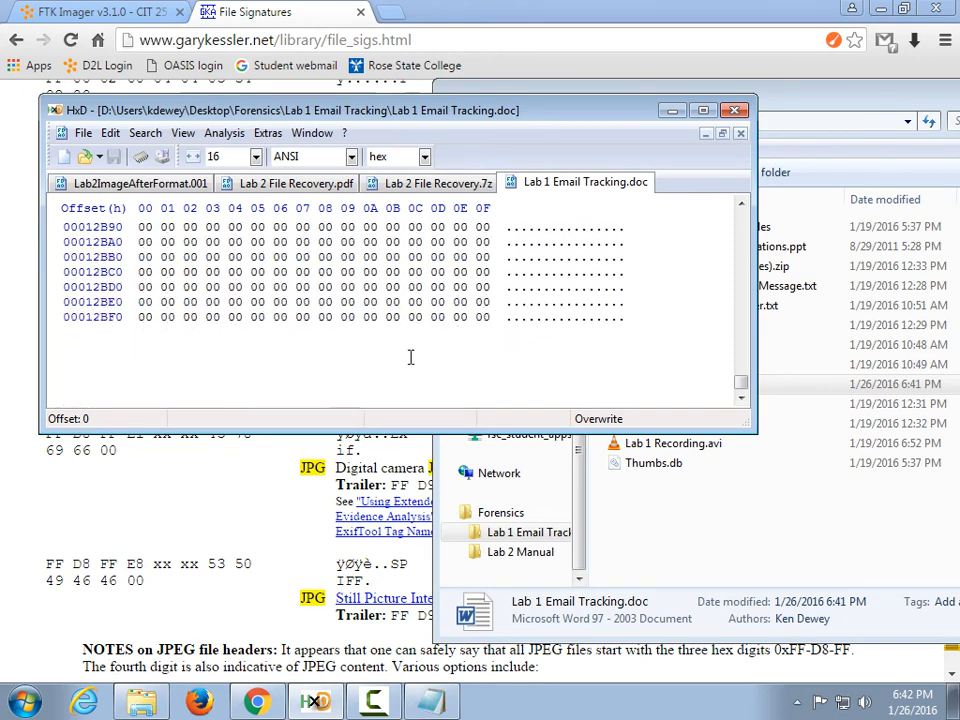
{"action": "scroll", "coordinate": [405, 345], "scroll_direction": "up", "scroll_amount": 13}
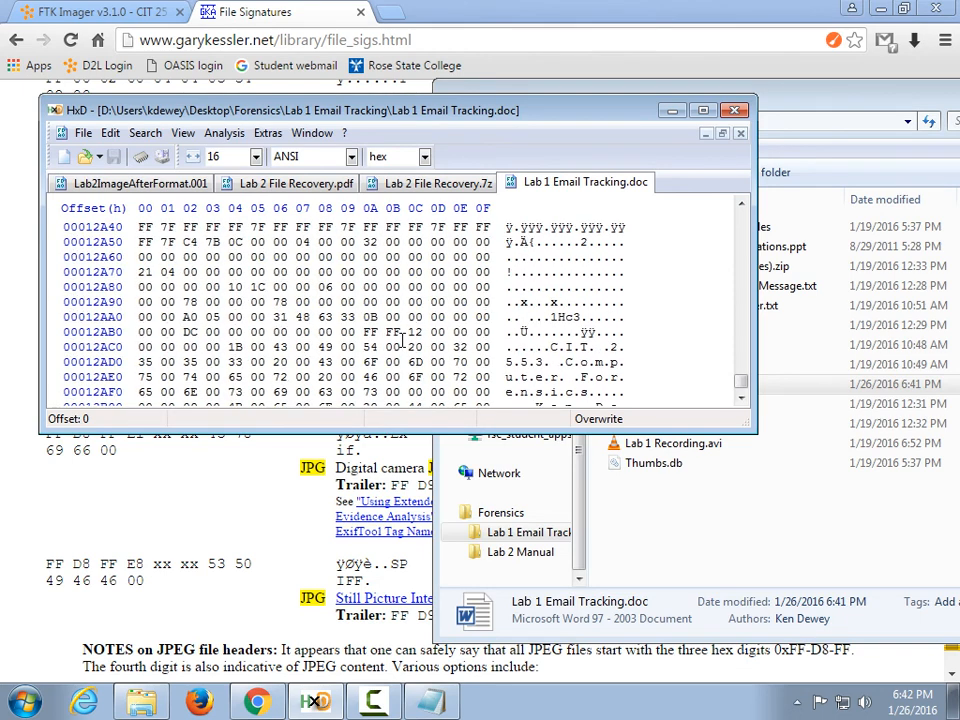
{"action": "scroll", "coordinate": [401, 340], "scroll_direction": "up", "scroll_amount": 20}
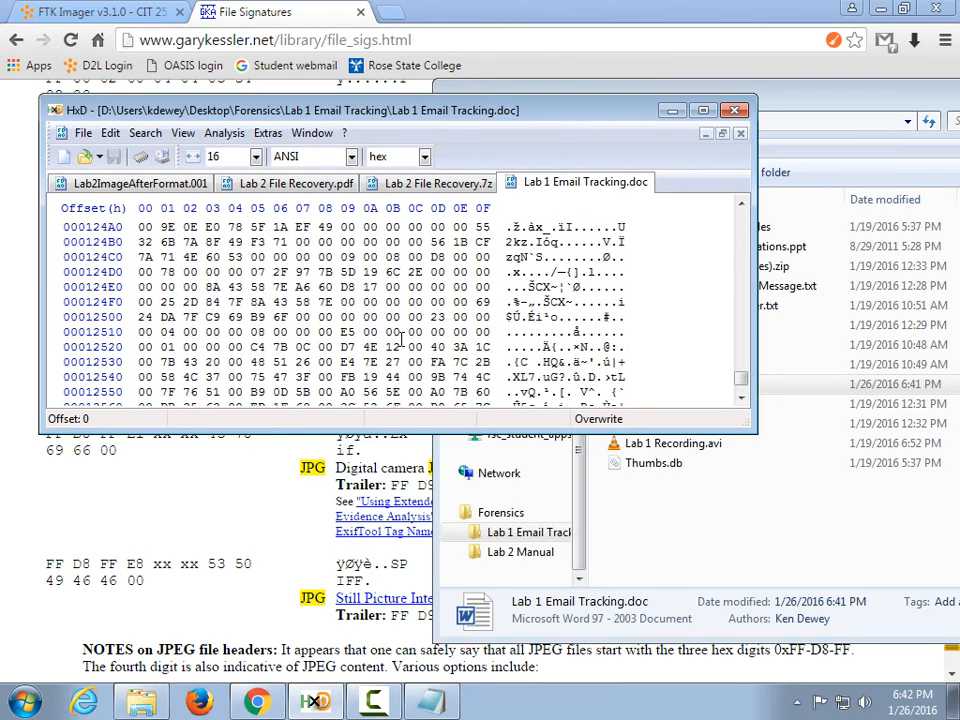
{"action": "scroll", "coordinate": [401, 340], "scroll_direction": "up", "scroll_amount": 1}
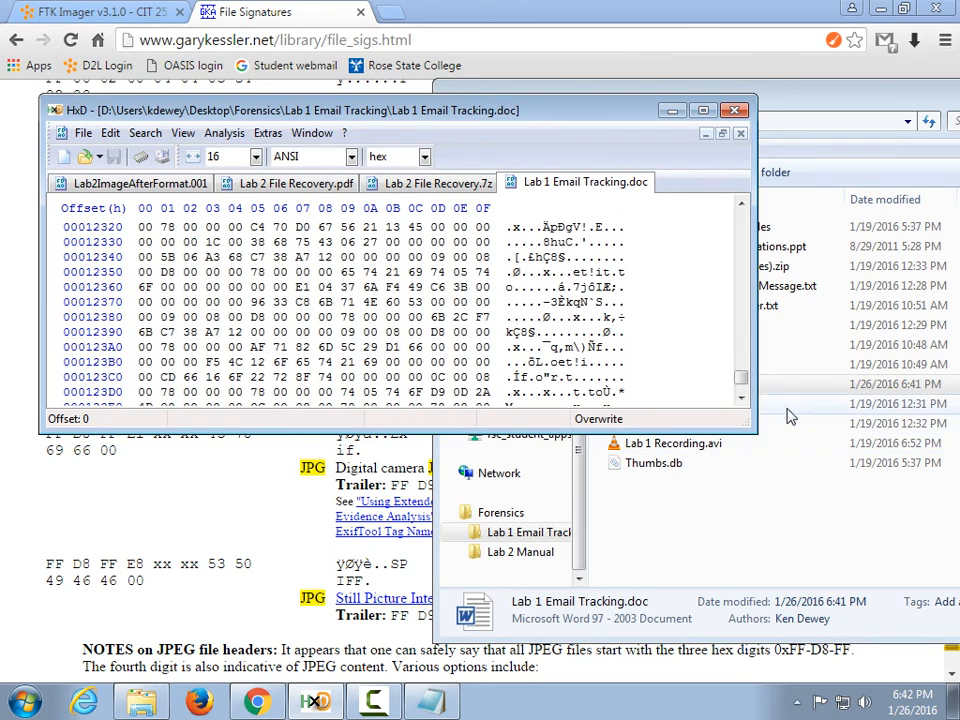
{"action": "left_click", "coordinate": [800, 520]}
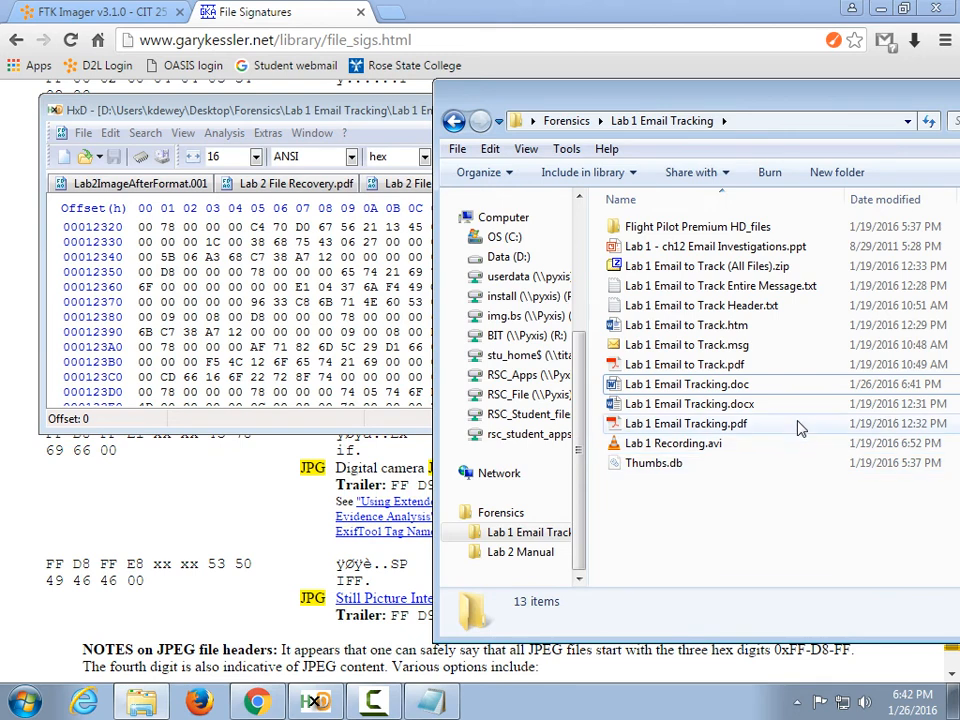
Load Lab 1 Email to Track Header.txt into HxD and inspect its plain-text "Received:" header lines and ending.
{"action": "left_click_drag", "start_coordinate": [756, 305], "coordinate": [240, 292]}
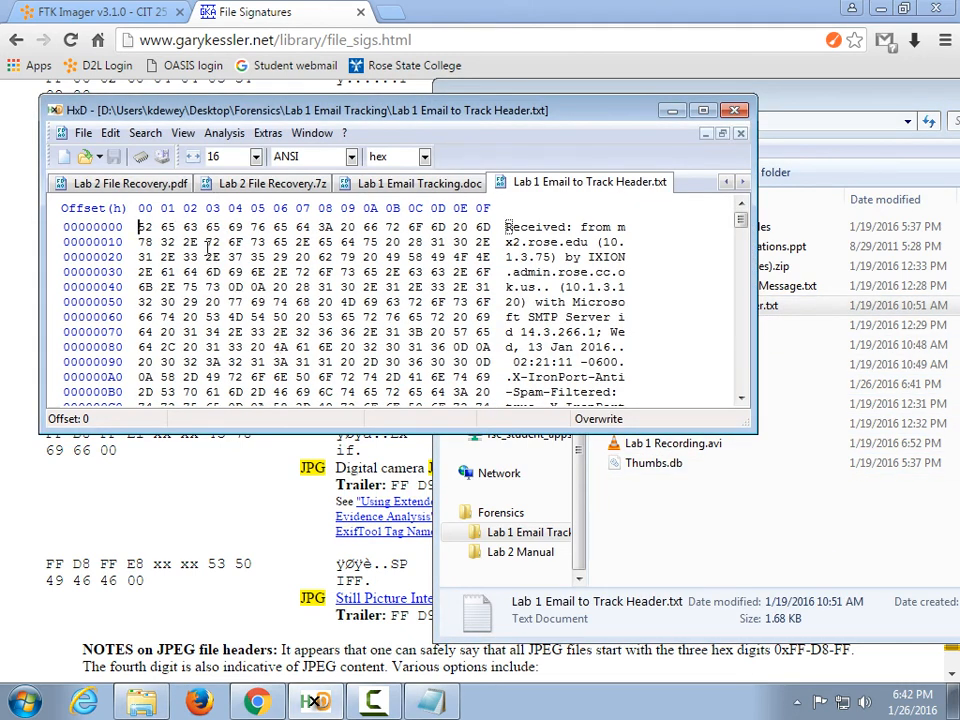
{"action": "mouse_move", "coordinate": [740, 220]}
{"action": "left_mouse_down"}
{"action": "mouse_move", "coordinate": [758, 407]}
{"action": "mouse_move", "coordinate": [744, 214]}
{"action": "left_mouse_up"}
{"action": "left_click", "coordinate": [373, 700]}
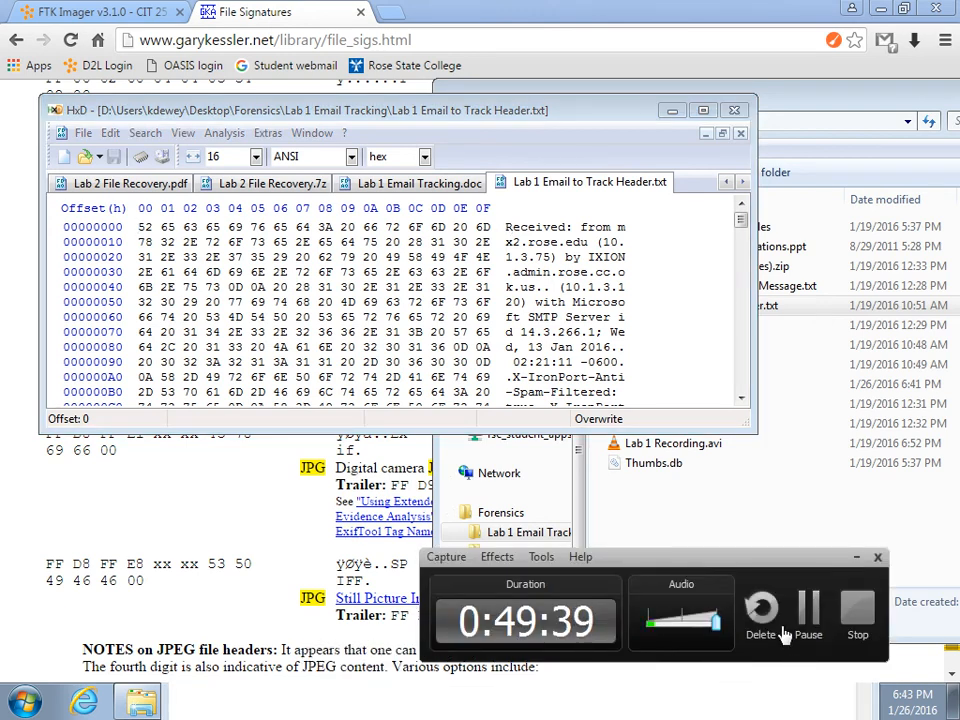
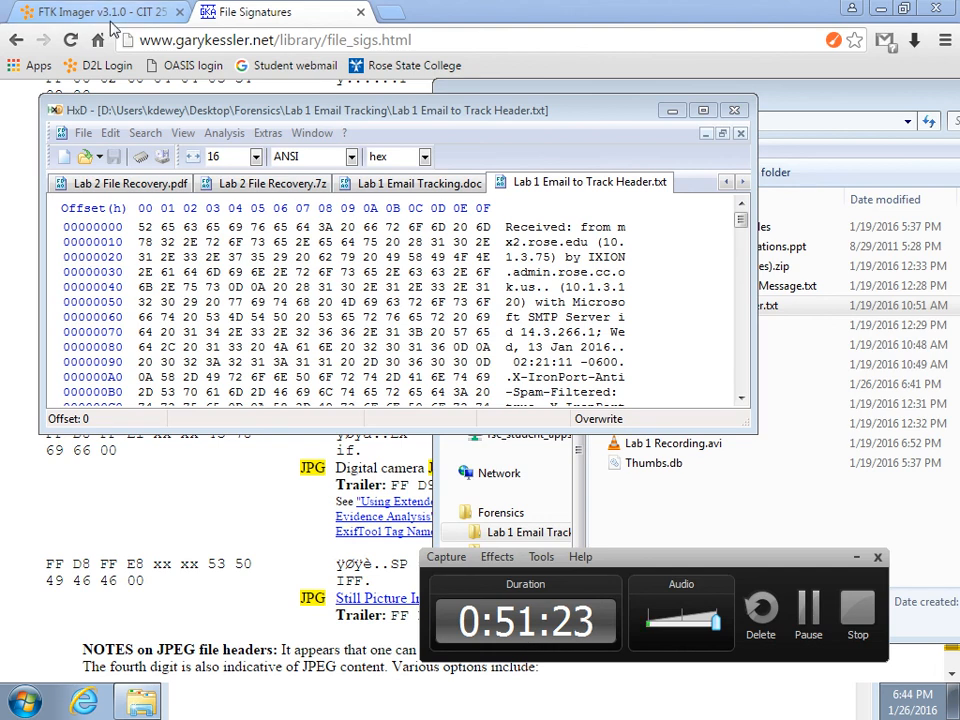
Bring up the Find dialog on the email header text twice, cancelling each time without searching.
{"action": "left_click", "coordinate": [145, 133]}
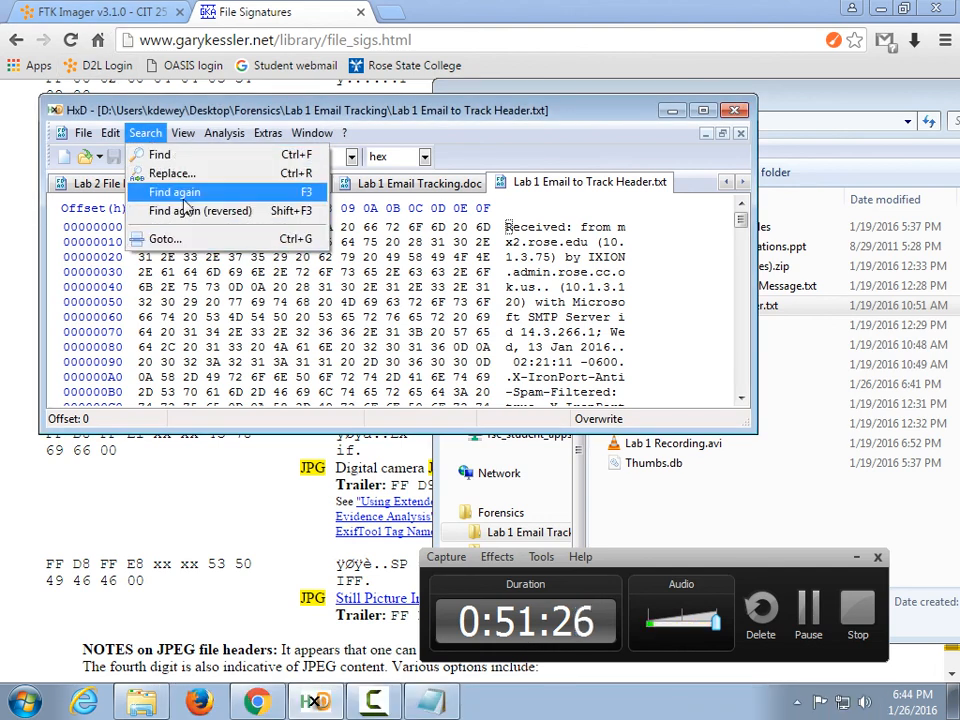
{"action": "left_click", "coordinate": [158, 155]}
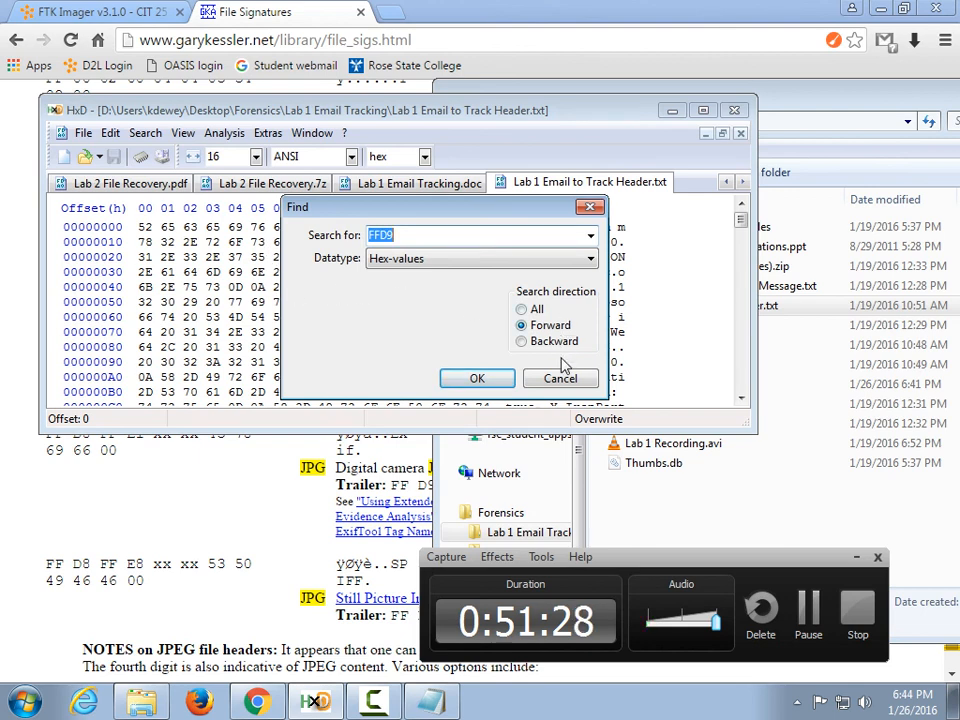
{"action": "left_click", "coordinate": [561, 378]}
{"action": "left_click", "coordinate": [370, 305]}
{"action": "left_click", "coordinate": [145, 133]}
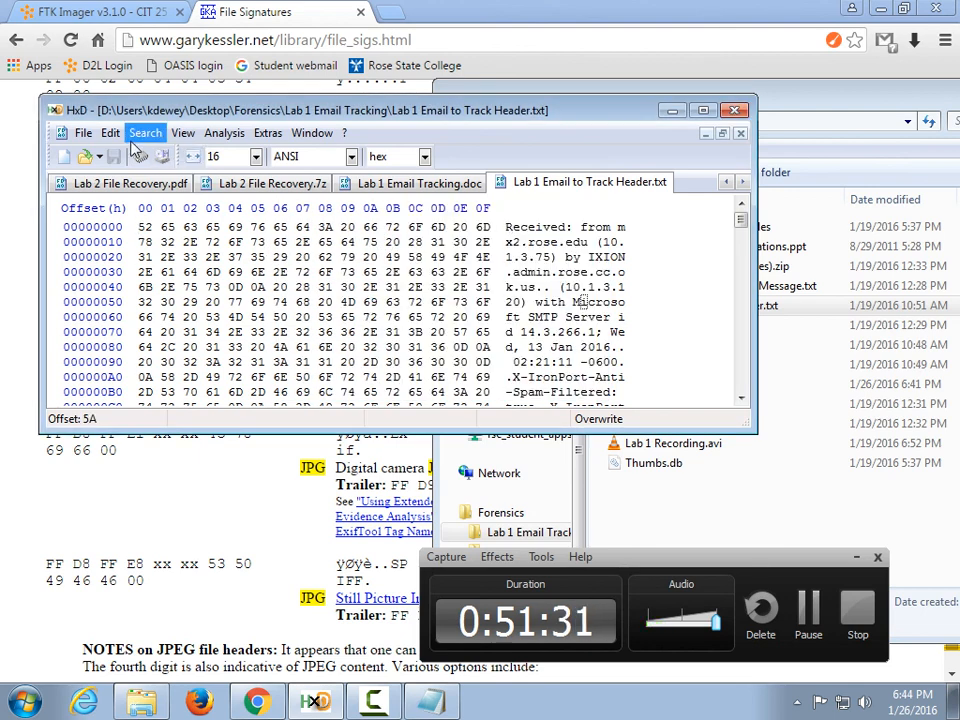
{"action": "left_click", "coordinate": [150, 153]}
{"action": "left_click", "coordinate": [580, 376]}
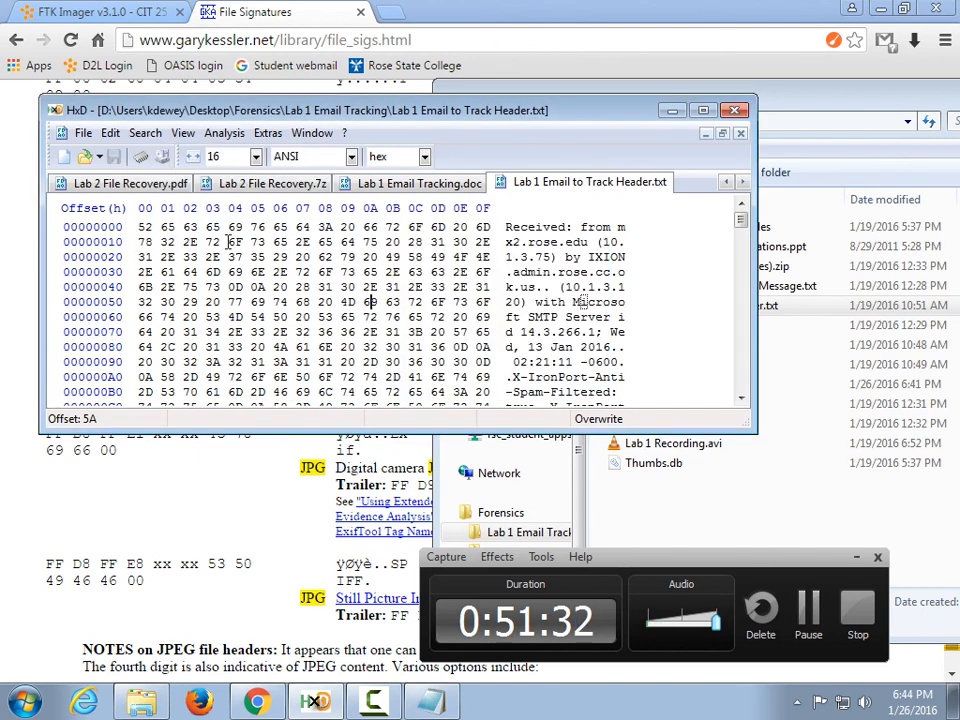
Switch to Lab 2 File Recovery.pdf to view its %%EOF trailer at offset 0003B270.
{"action": "left_click", "coordinate": [110, 135]}
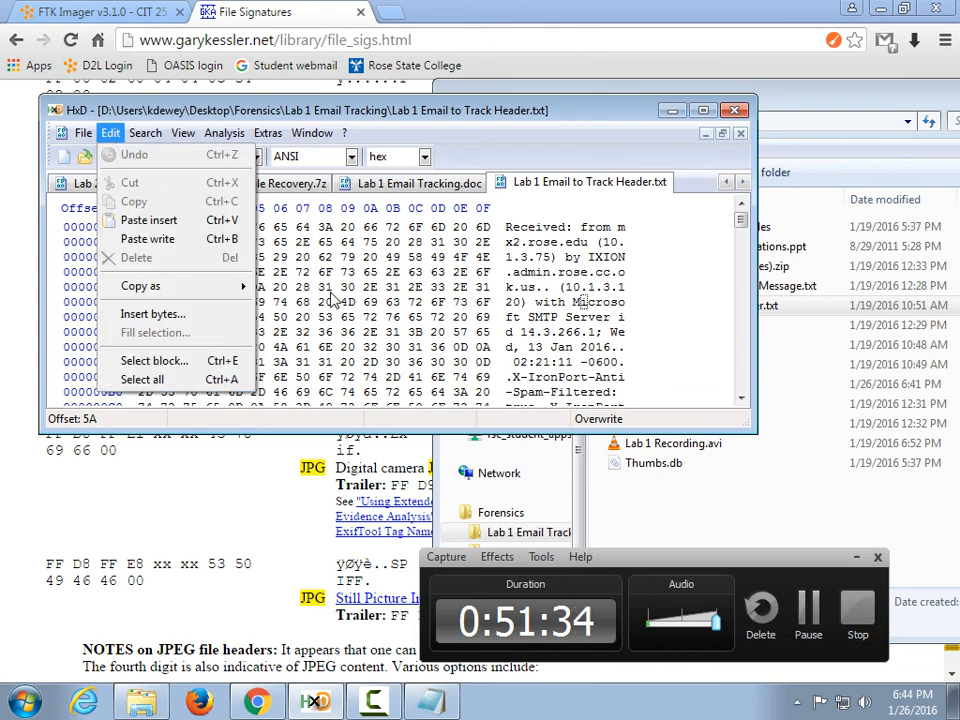
{"action": "left_click", "coordinate": [519, 283]}
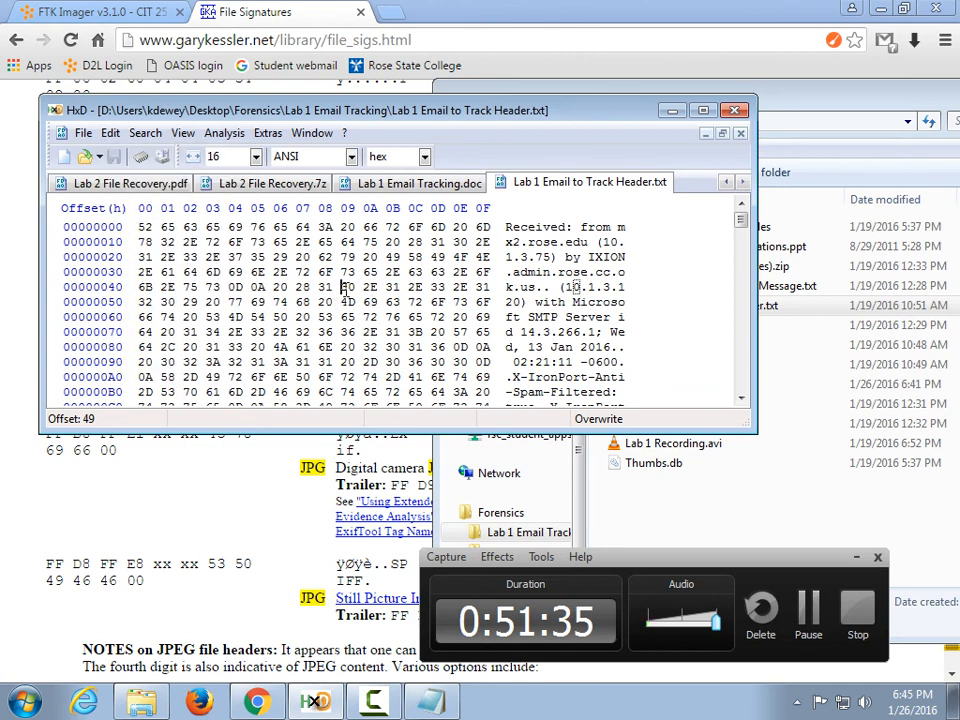
{"action": "left_click", "coordinate": [120, 182]}
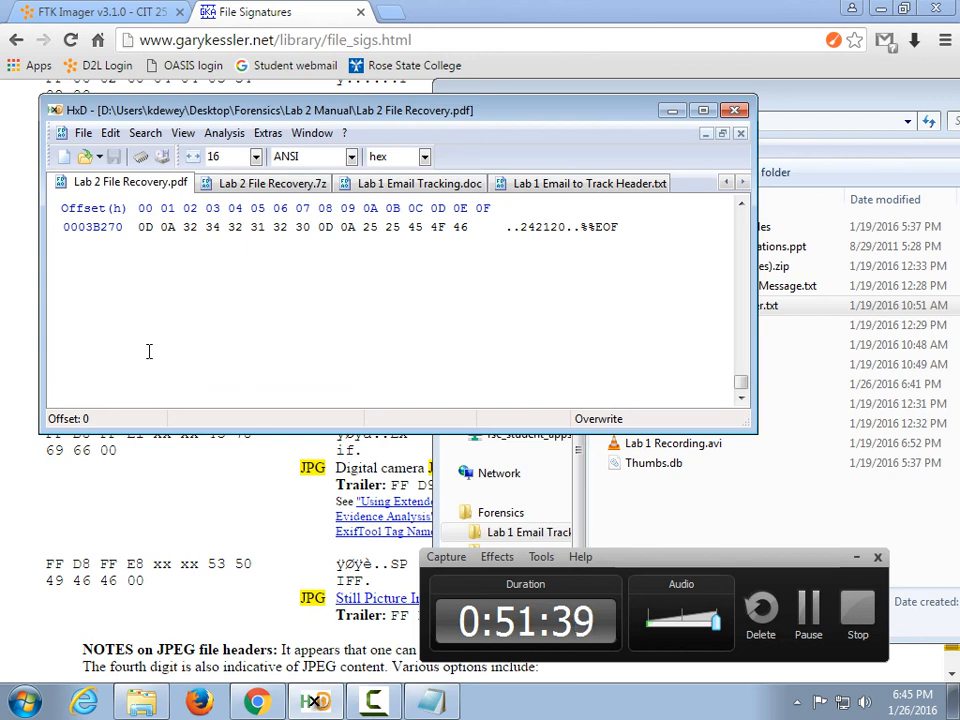